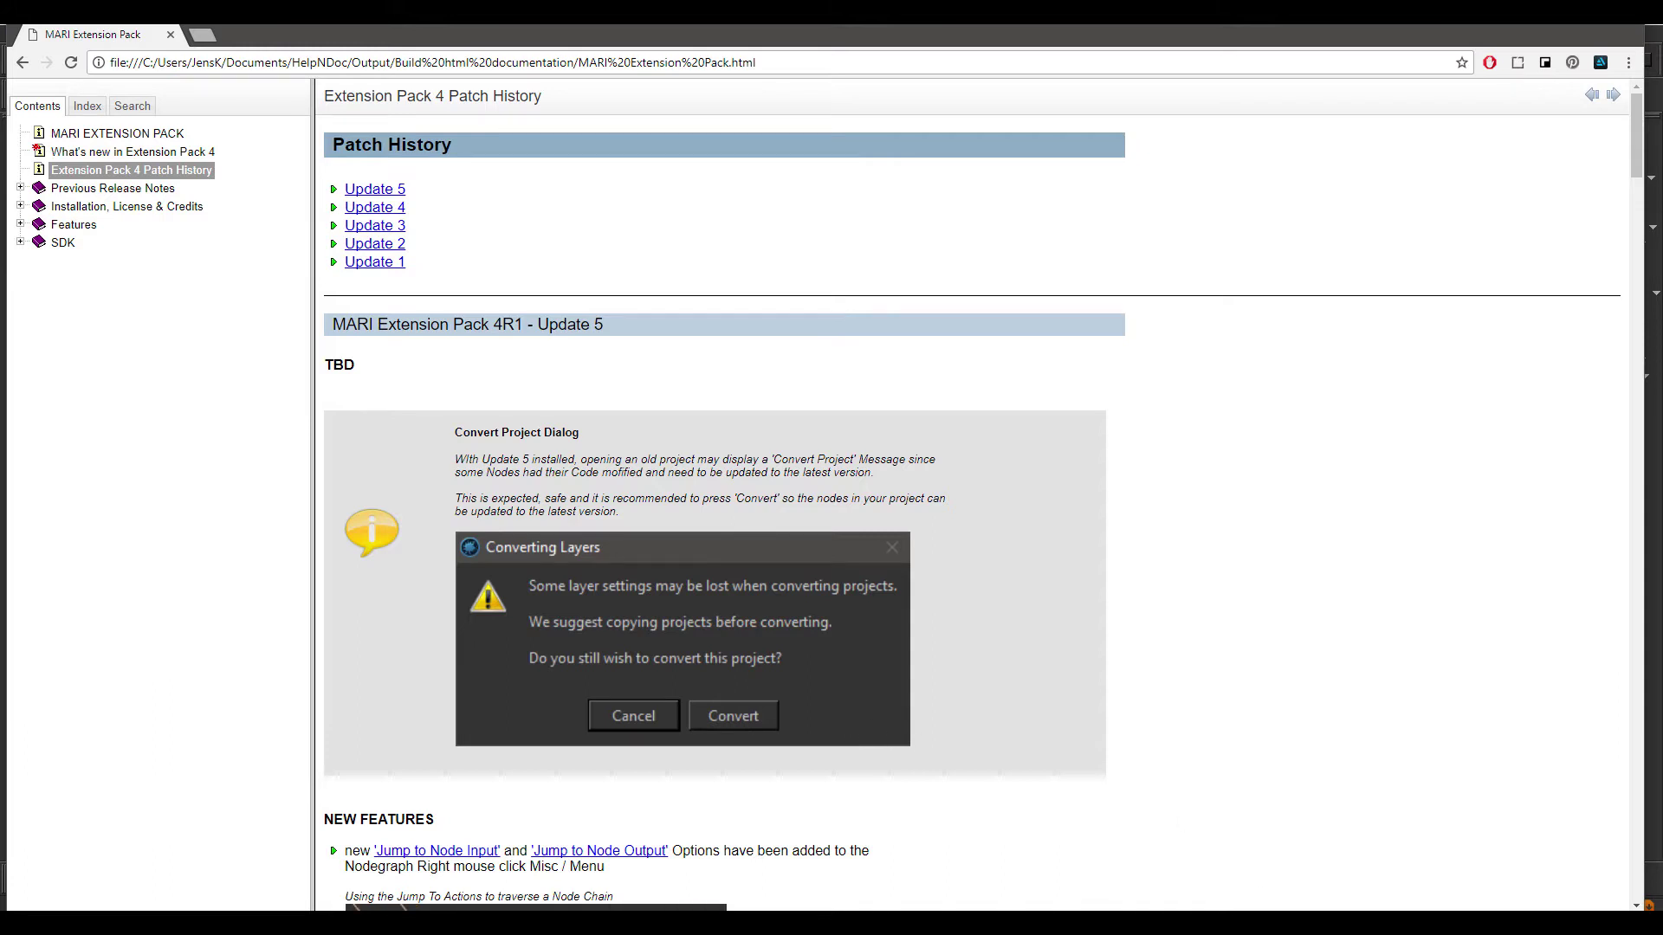
# Switch to Mari and examine the plane's stacked UDIM tiles in the UV view.
pyautogui.hotkey('alt', 'Tab')
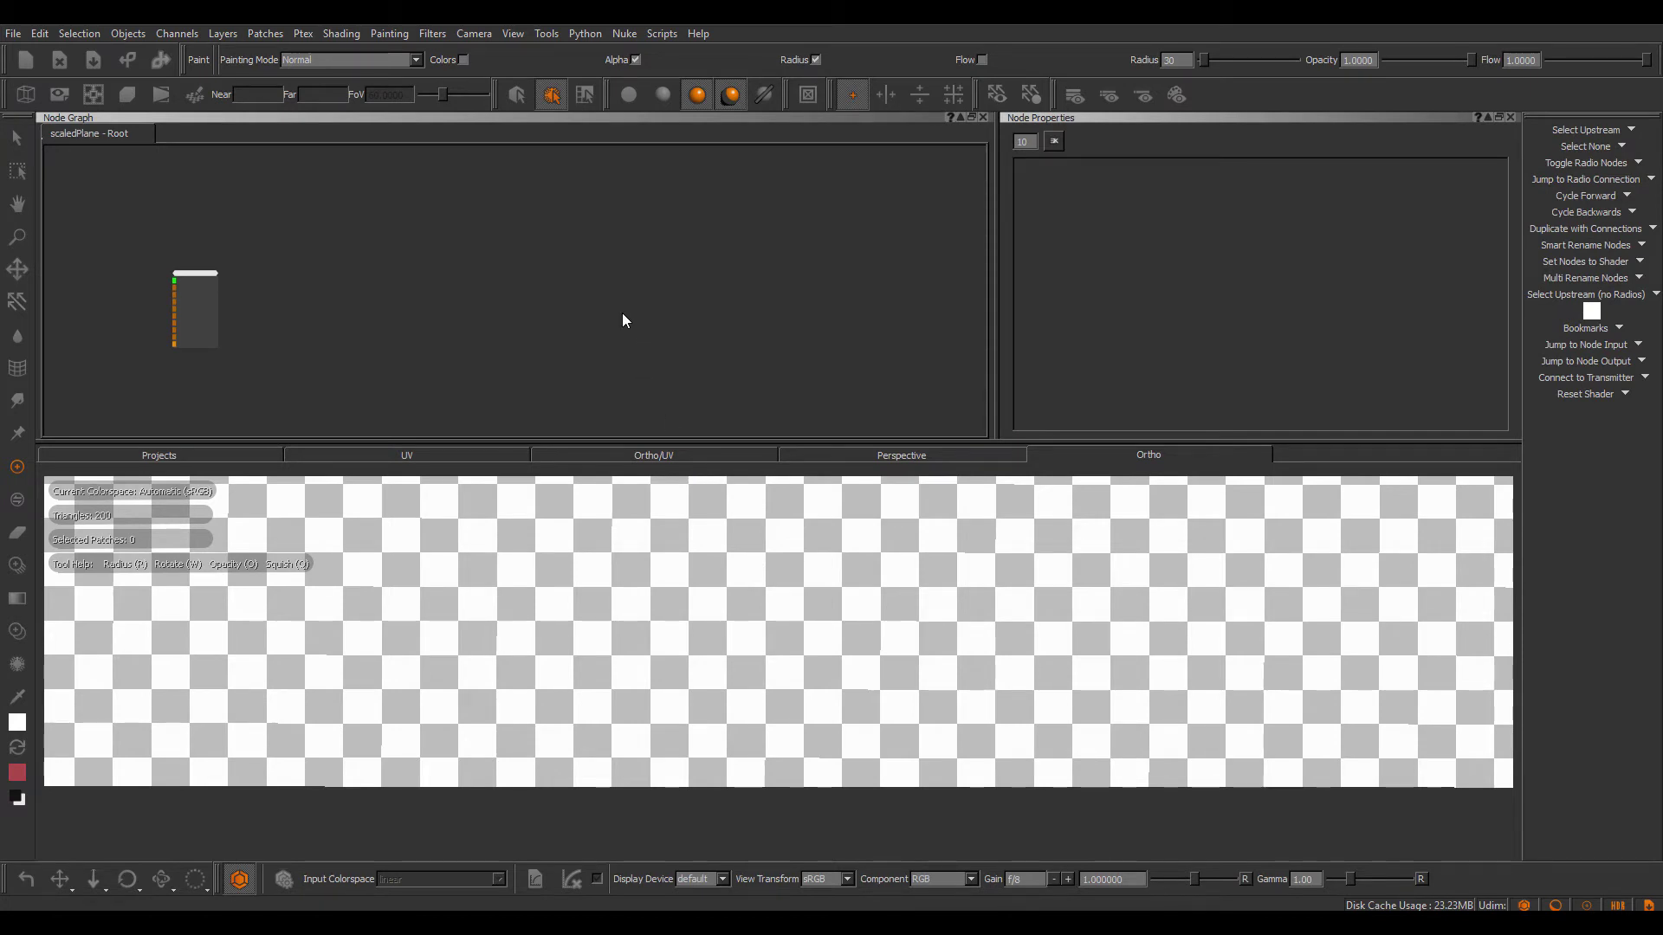
pyautogui.moveTo(743, 569)
pyautogui.keyDown('alt'); pyautogui.mouseDown(button='right')
pyautogui.moveTo(494, 572)
pyautogui.moveTo(549, 575)
pyautogui.mouseUp(button='right'); pyautogui.keyUp('alt')
pyautogui.click(480, 458)
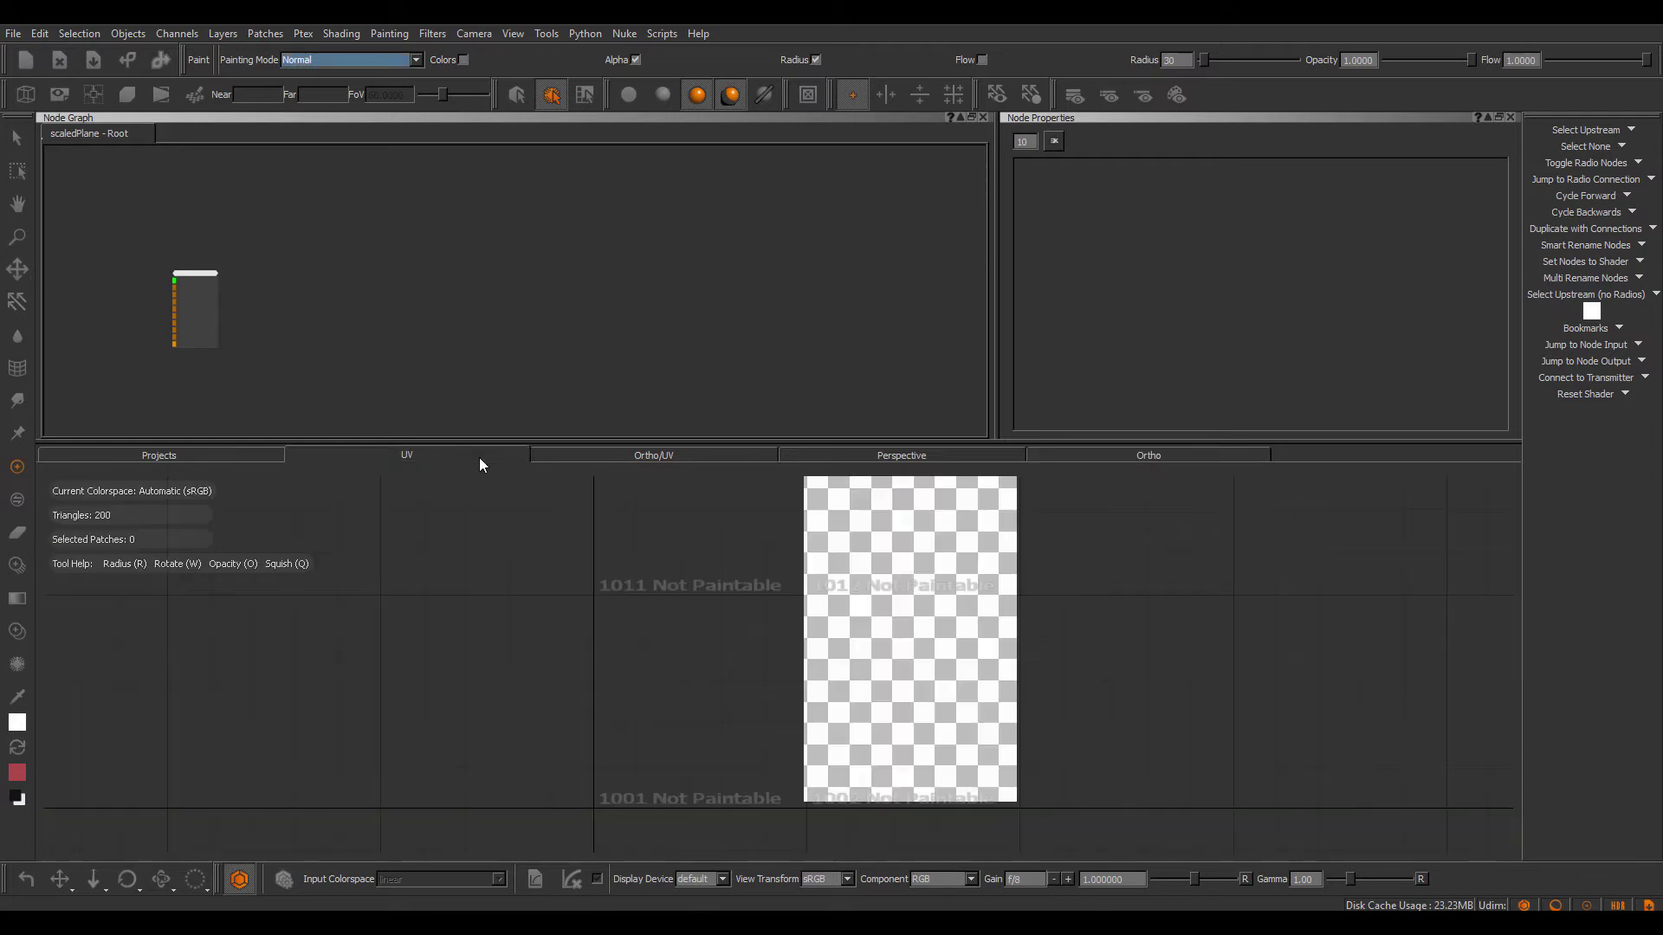
pyautogui.keyDown('alt'); pyautogui.moveTo(807, 650); pyautogui.dragTo(772, 595, button='right'); pyautogui.keyUp('alt')
pyautogui.keyDown('alt'); pyautogui.moveTo(772, 594); pyautogui.dragTo(750, 664, button='middle'); pyautogui.keyUp('alt')
pyautogui.keyDown('alt'); pyautogui.moveTo(750, 664); pyautogui.dragTo(676, 664, button='right'); pyautogui.keyUp('alt')
pyautogui.moveTo(785, 624); pyautogui.dragTo(987, 639, button='right')
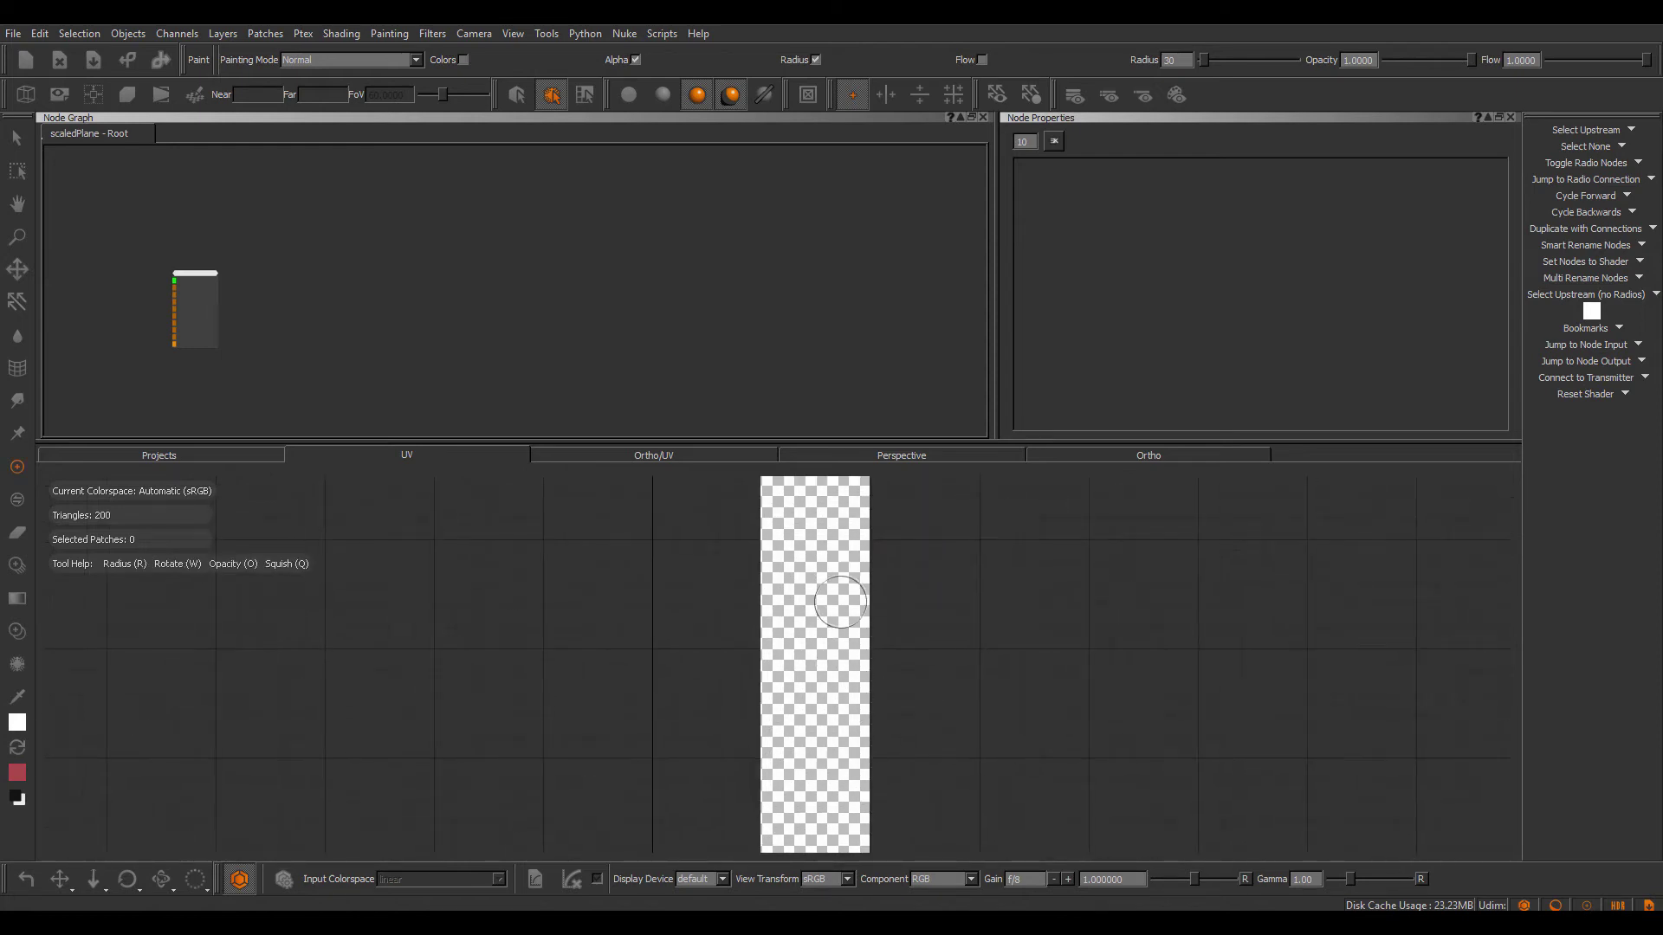
pyautogui.keyDown('alt'); pyautogui.moveTo(844, 715); pyautogui.dragTo(836, 660, button='middle'); pyautogui.keyUp('alt')
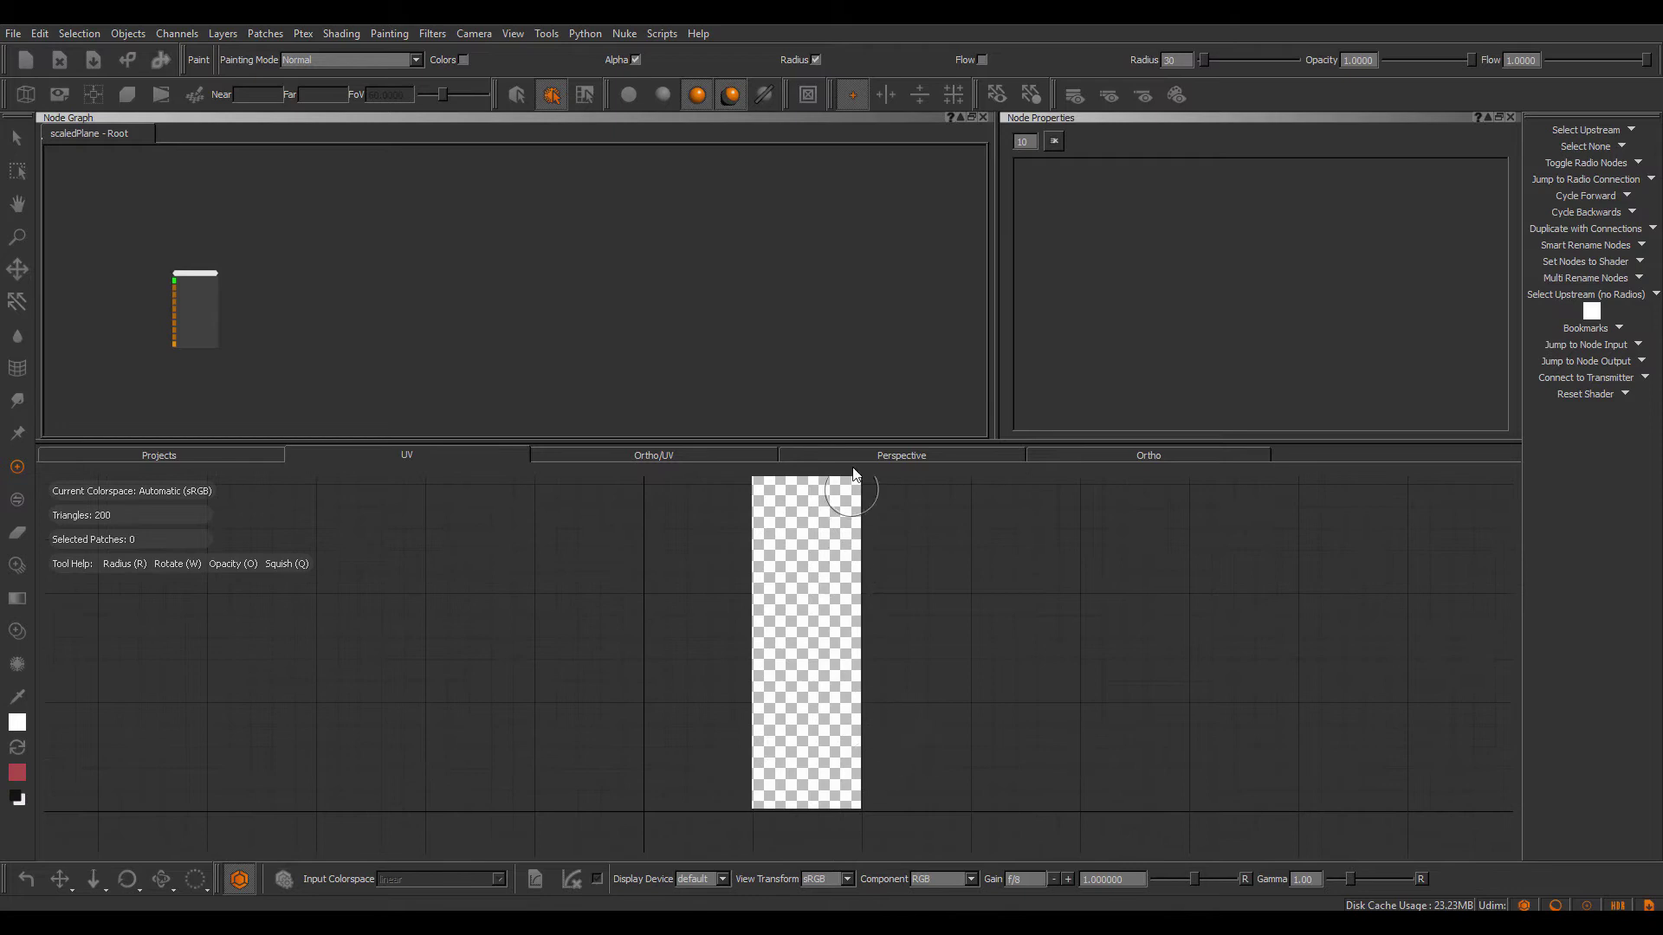
pyautogui.moveTo(883, 747)
pyautogui.keyDown('alt'); pyautogui.mouseDown(button='right')
pyautogui.moveTo(925, 764)
pyautogui.moveTo(769, 687)
pyautogui.mouseUp(button='right'); pyautogui.keyUp('alt')
# Create an Image node in the empty area of the node graph.
pyautogui.press('Tab')
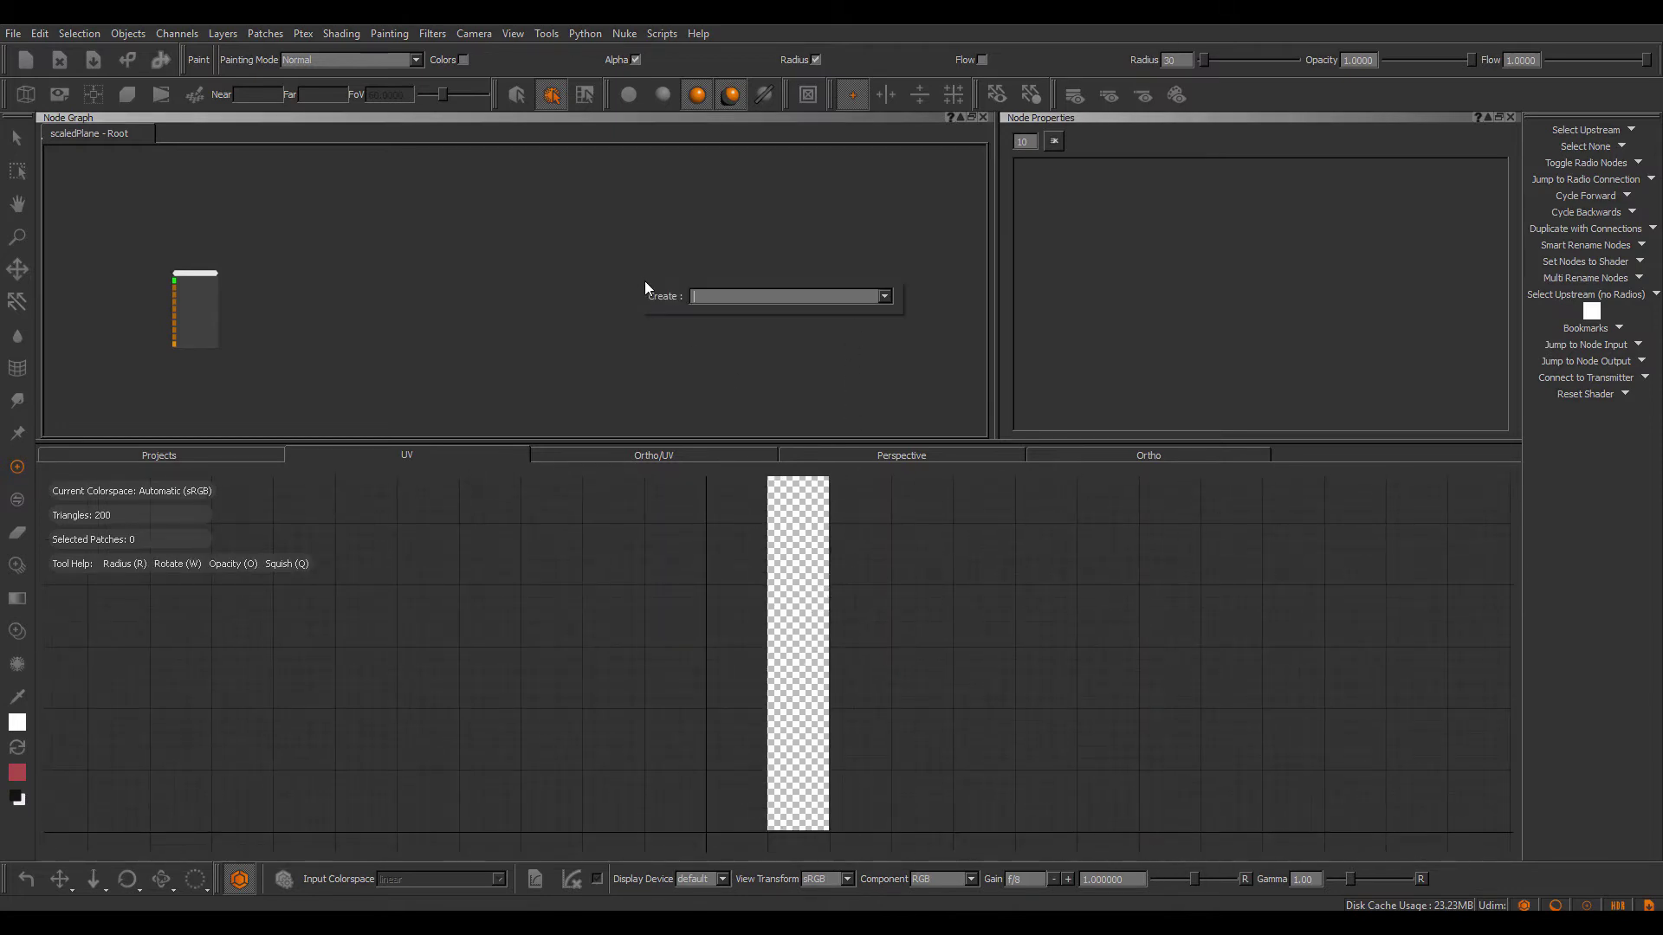
pyautogui.write('ima')
pyautogui.press('Return')
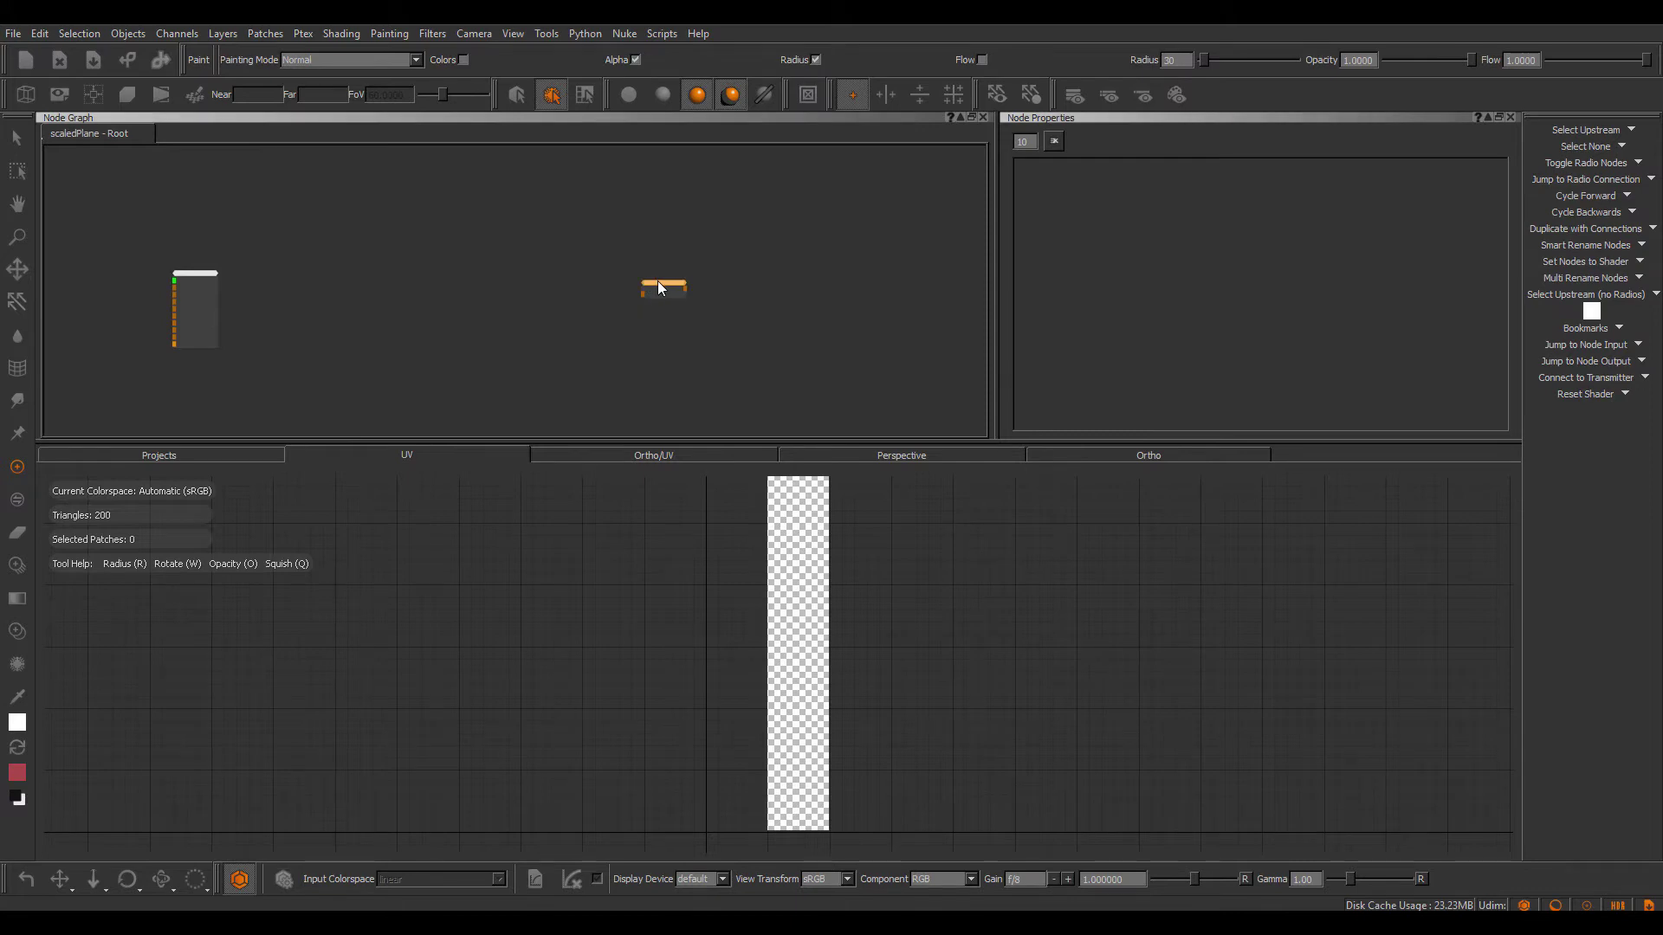
# Load the project's dirt road image into the Image node and display the node's output on the plane.
pyautogui.doubleClick(657, 281)
pyautogui.press('i')
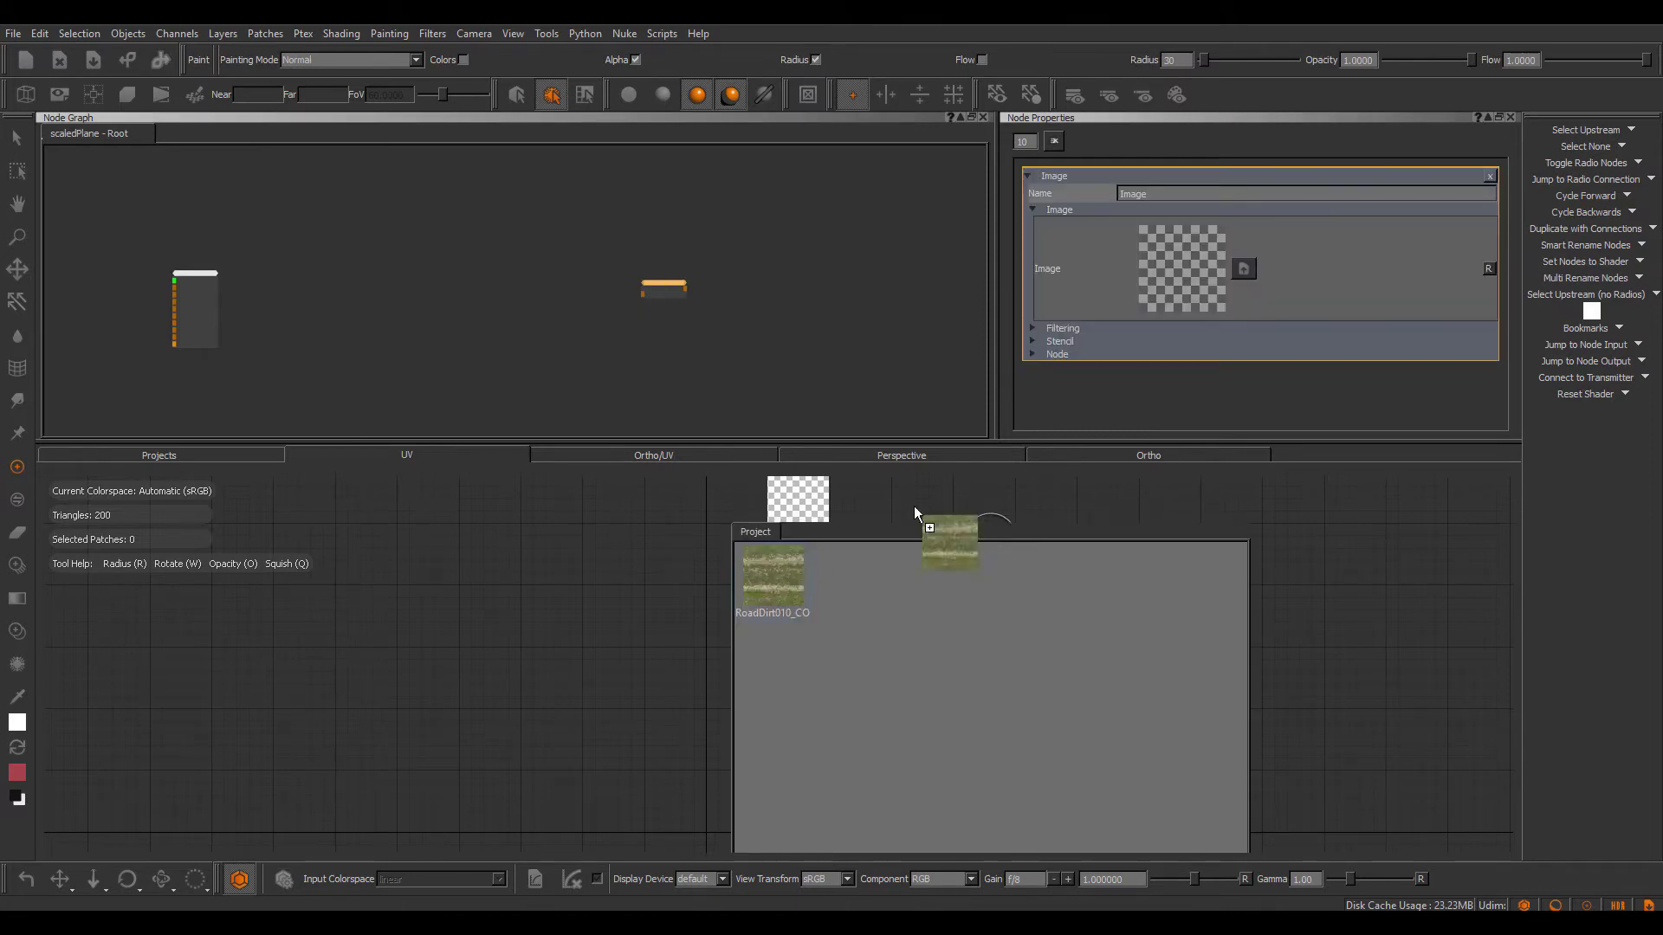
pyautogui.moveTo(1068, 327); pyautogui.dragTo(1006, 336)
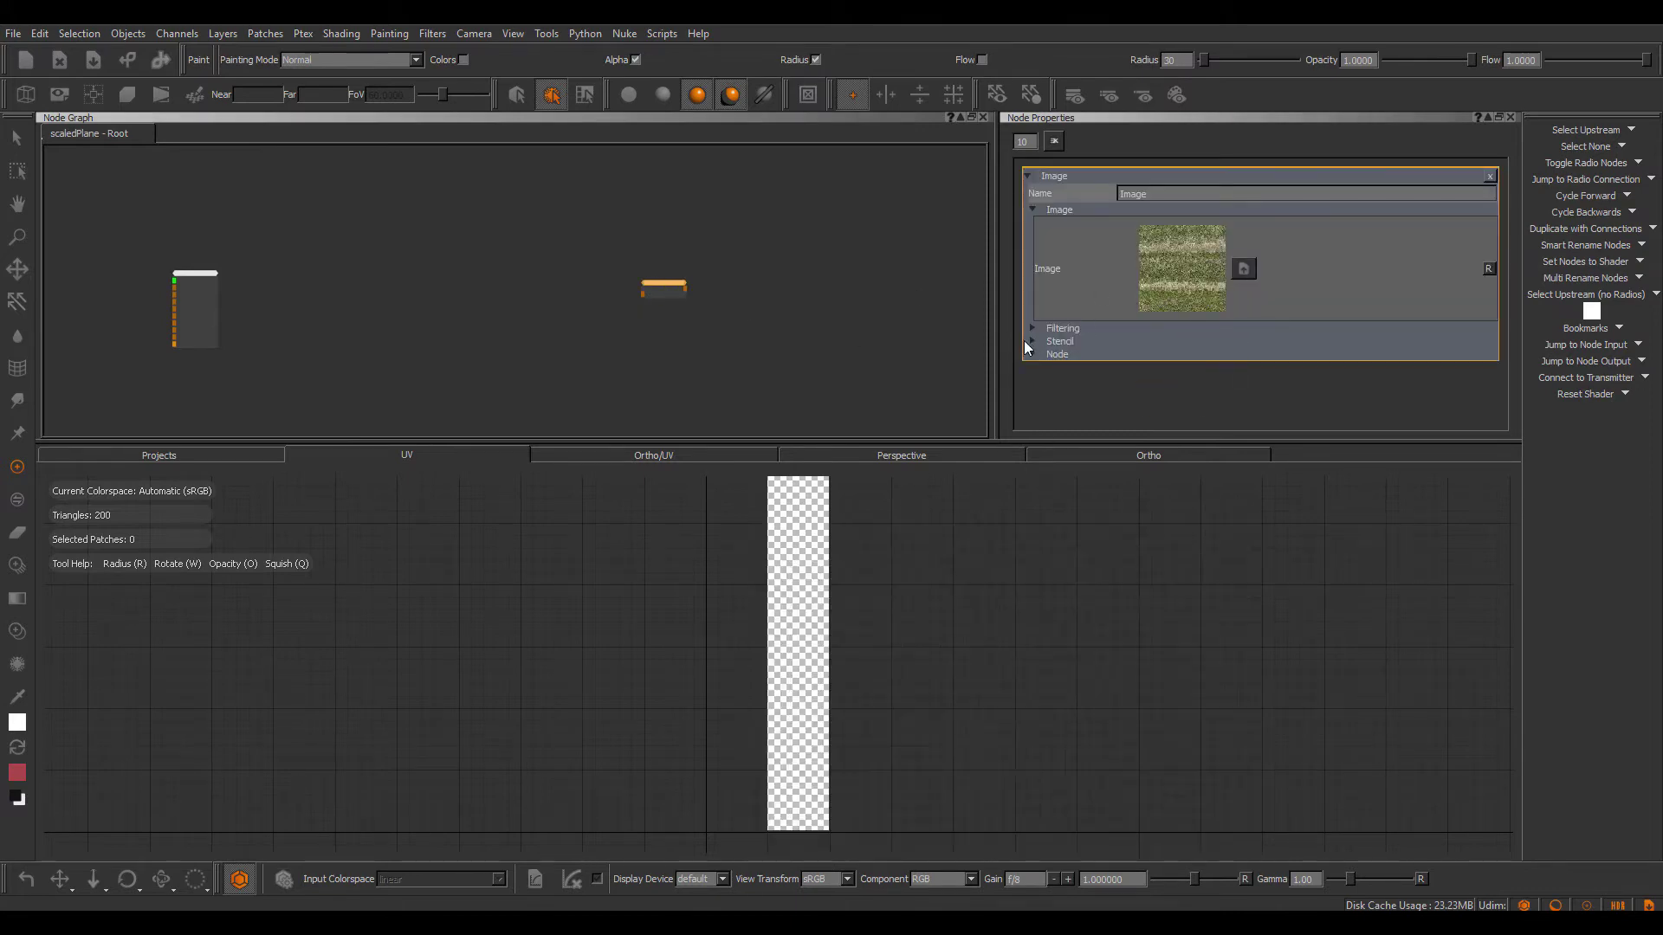
pyautogui.press('1')
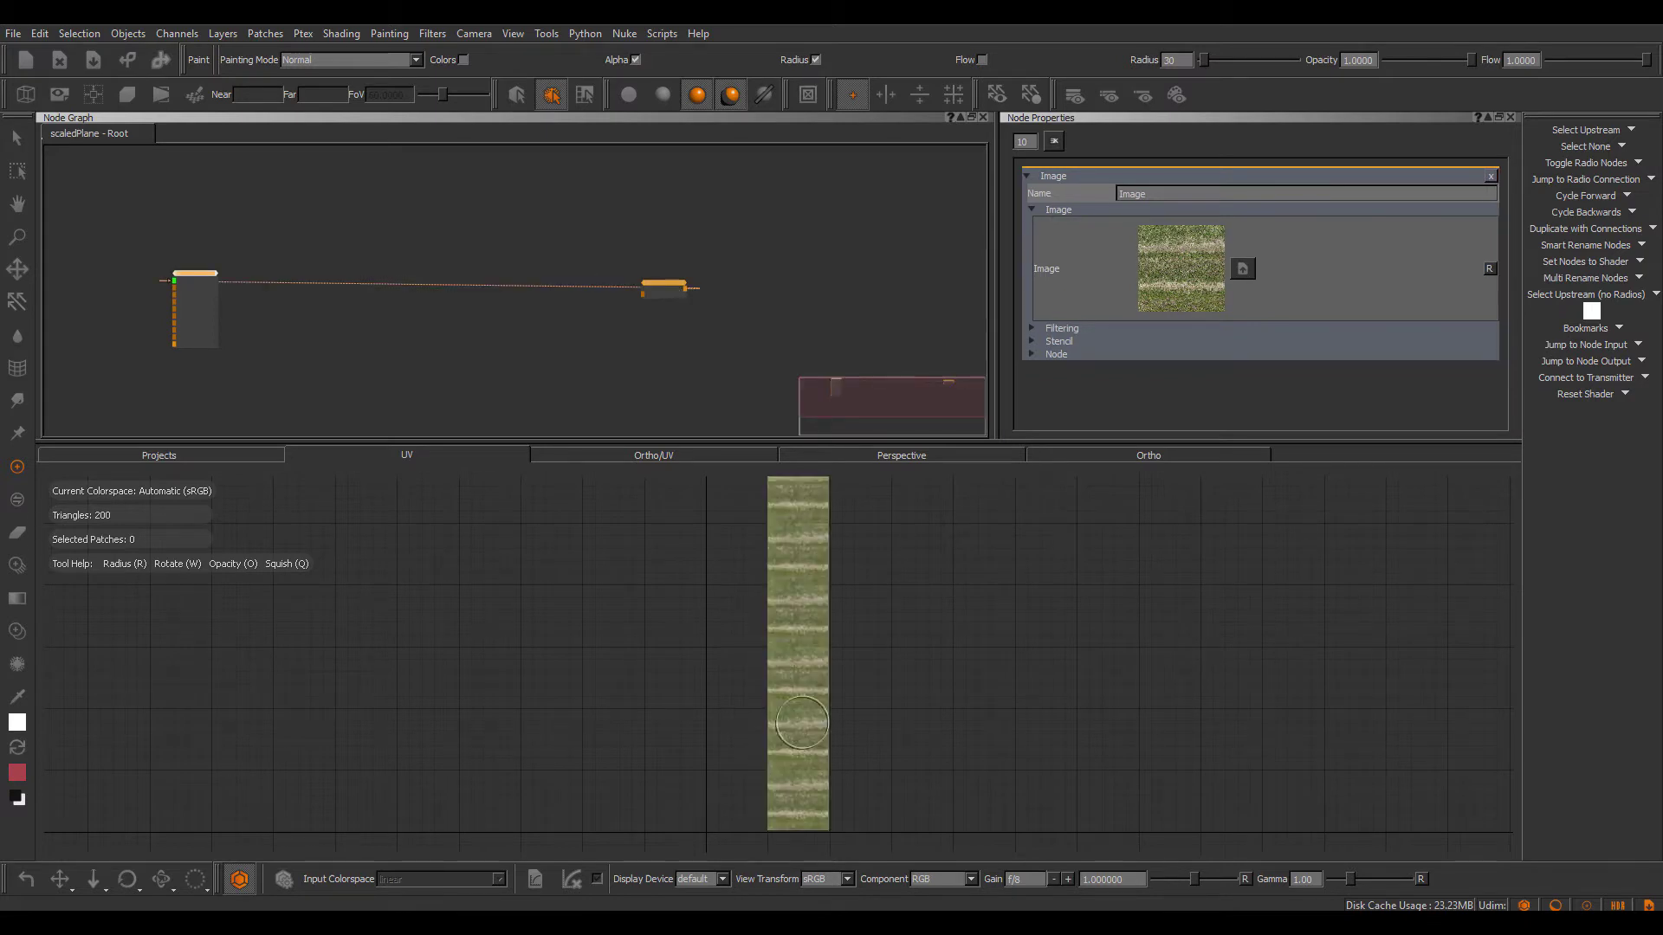
pyautogui.keyDown('alt'); pyautogui.moveTo(1056, 659); pyautogui.dragTo(1139, 702, button='right'); pyautogui.keyUp('alt')
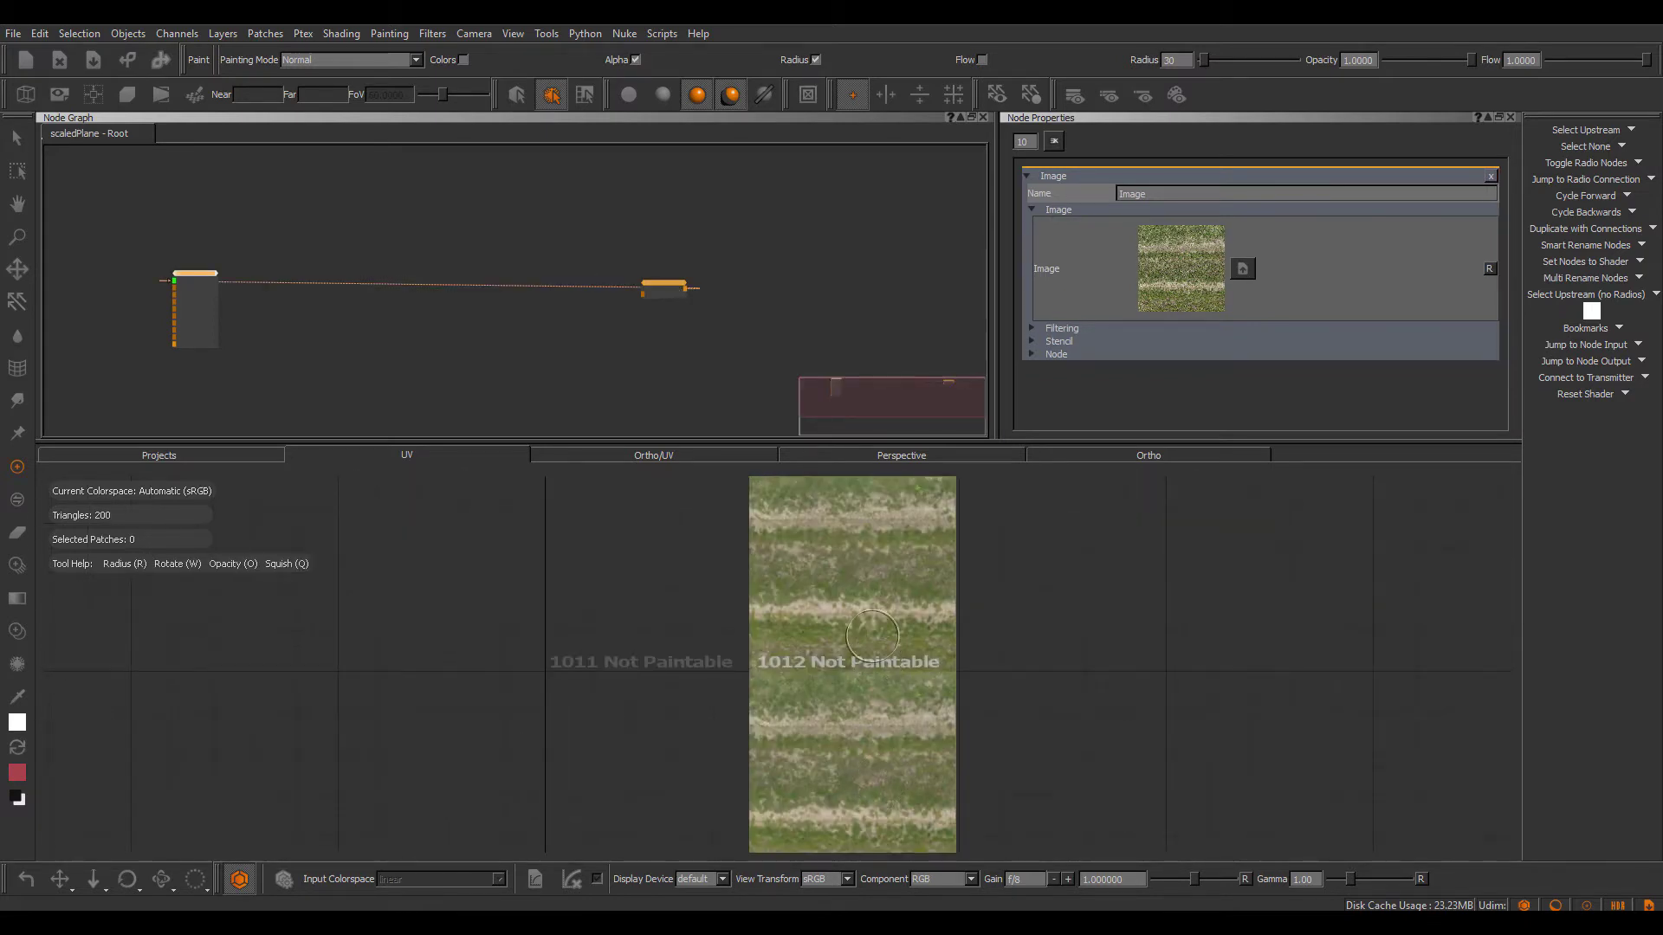
# Create a Manifold UV node and connect its output to the Image node's Manifold input.
pyautogui.click(547, 330)
pyautogui.press('Tab')
pyautogui.write('man')
pyautogui.press('Down')
pyautogui.press('Return')
pyautogui.scroll(3, 597, 322)
pyautogui.moveTo(590, 351); pyautogui.dragTo(688, 268)
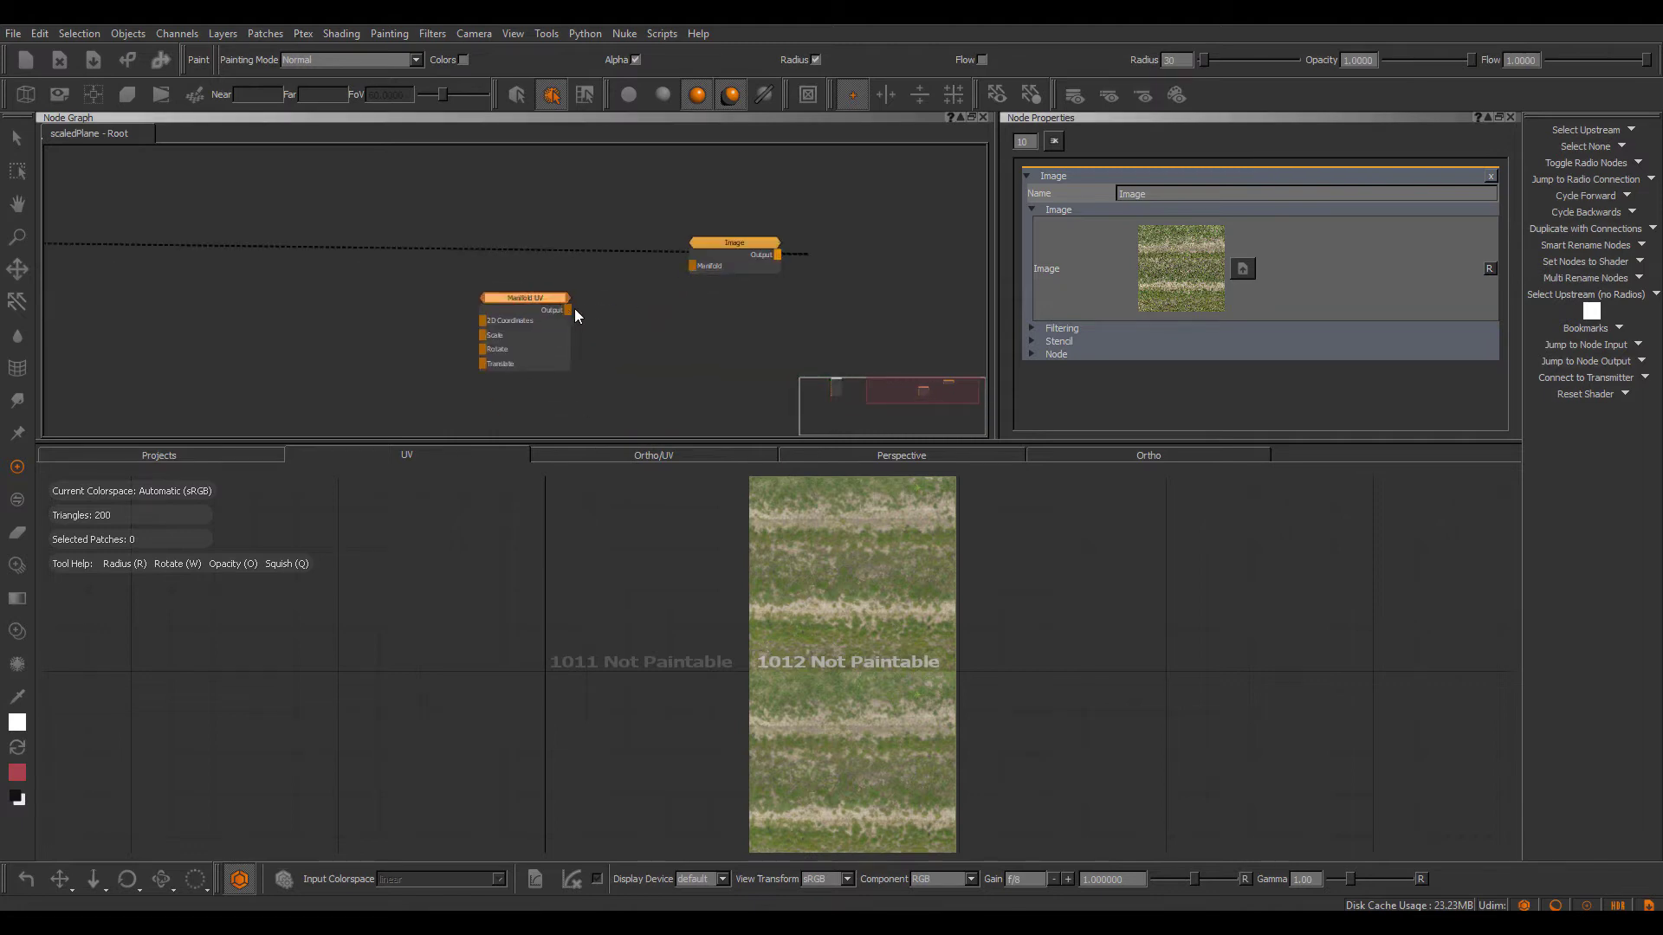
pyautogui.moveTo(572, 315); pyautogui.dragTo(692, 266)
# Set the Manifold UV node's Rotate to 90 and inspect the texture's direction across the UDIM tiles.
pyautogui.click(551, 301)
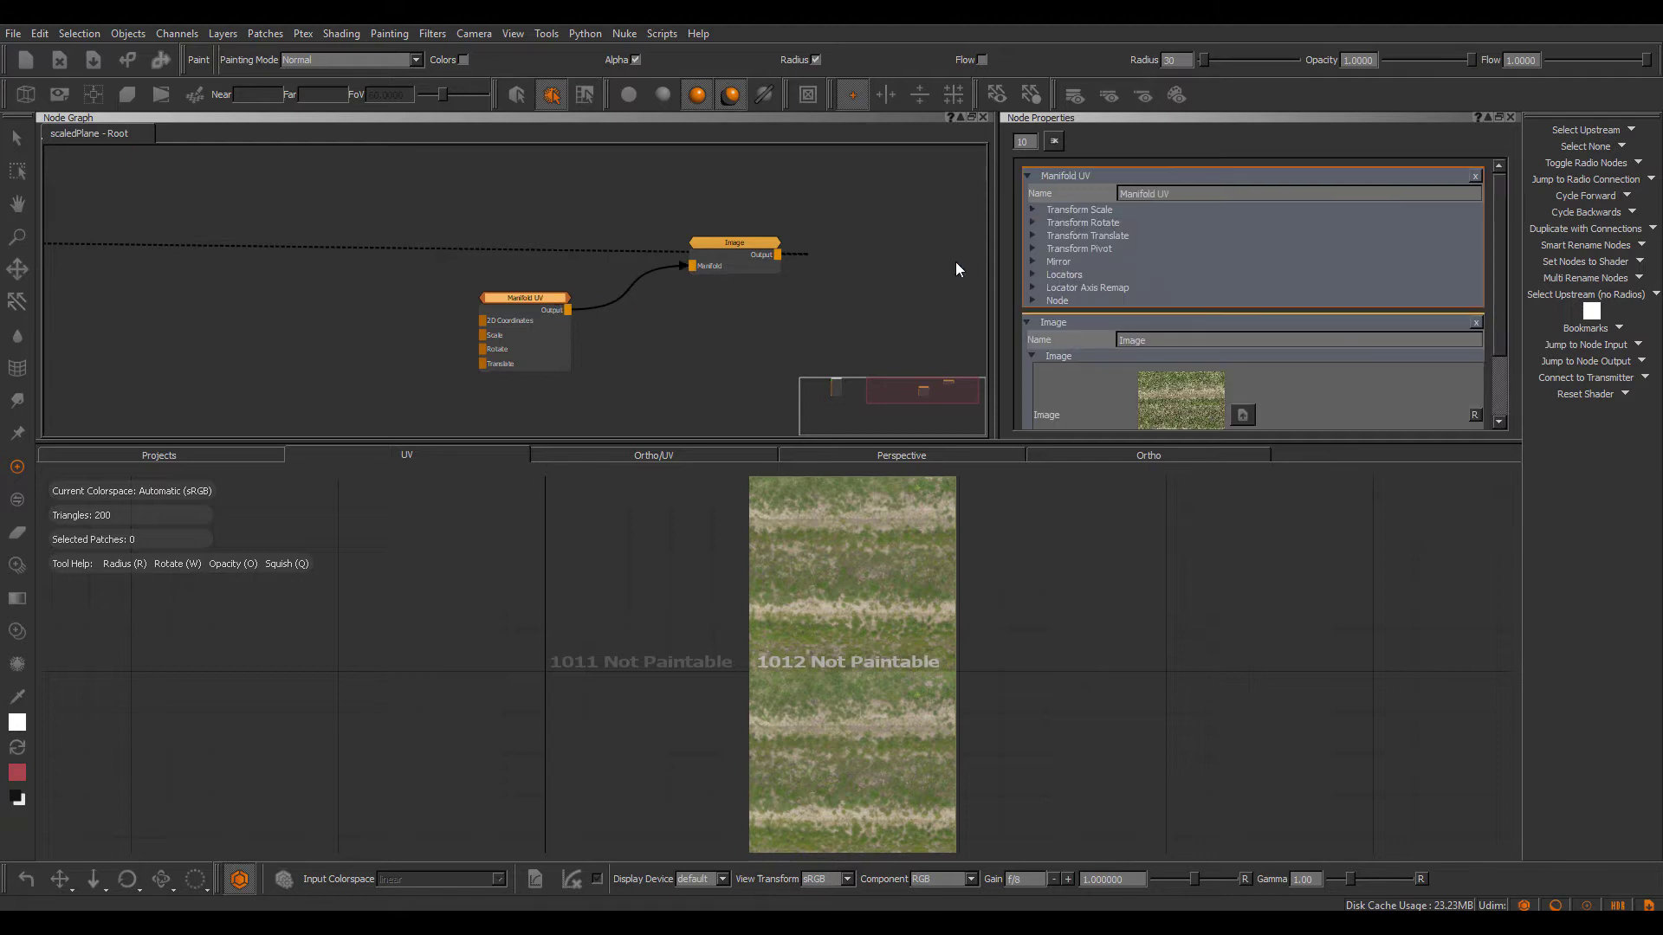
pyautogui.click(1119, 222)
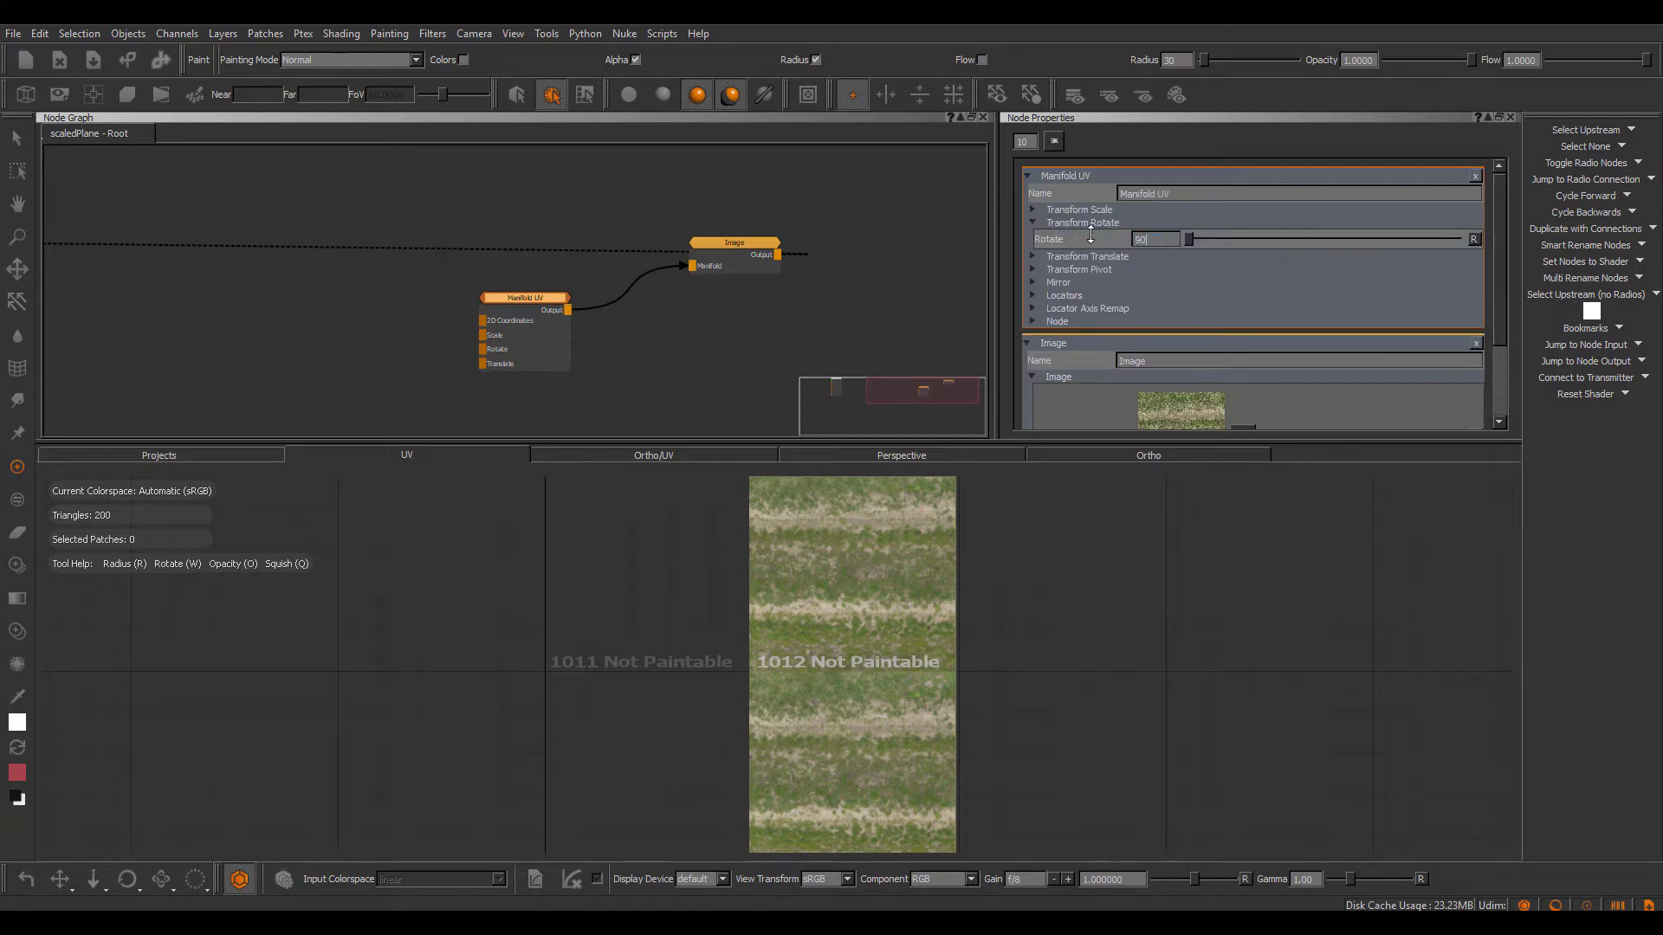
pyautogui.write('90')
pyautogui.press('Return')
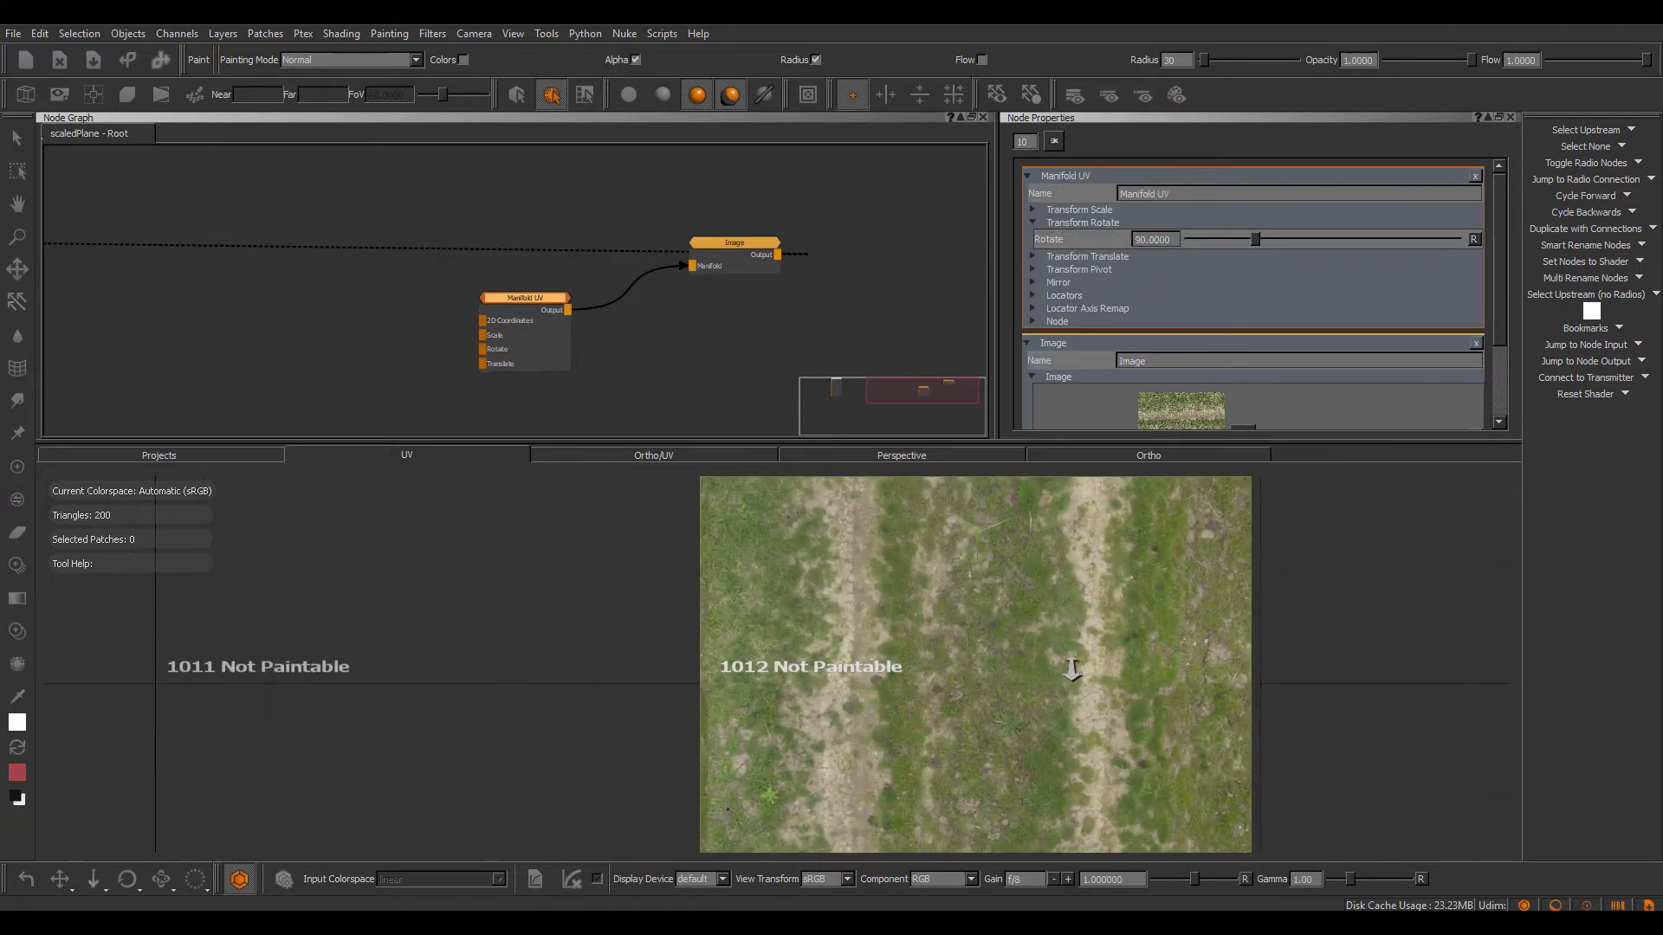
pyautogui.press('p')
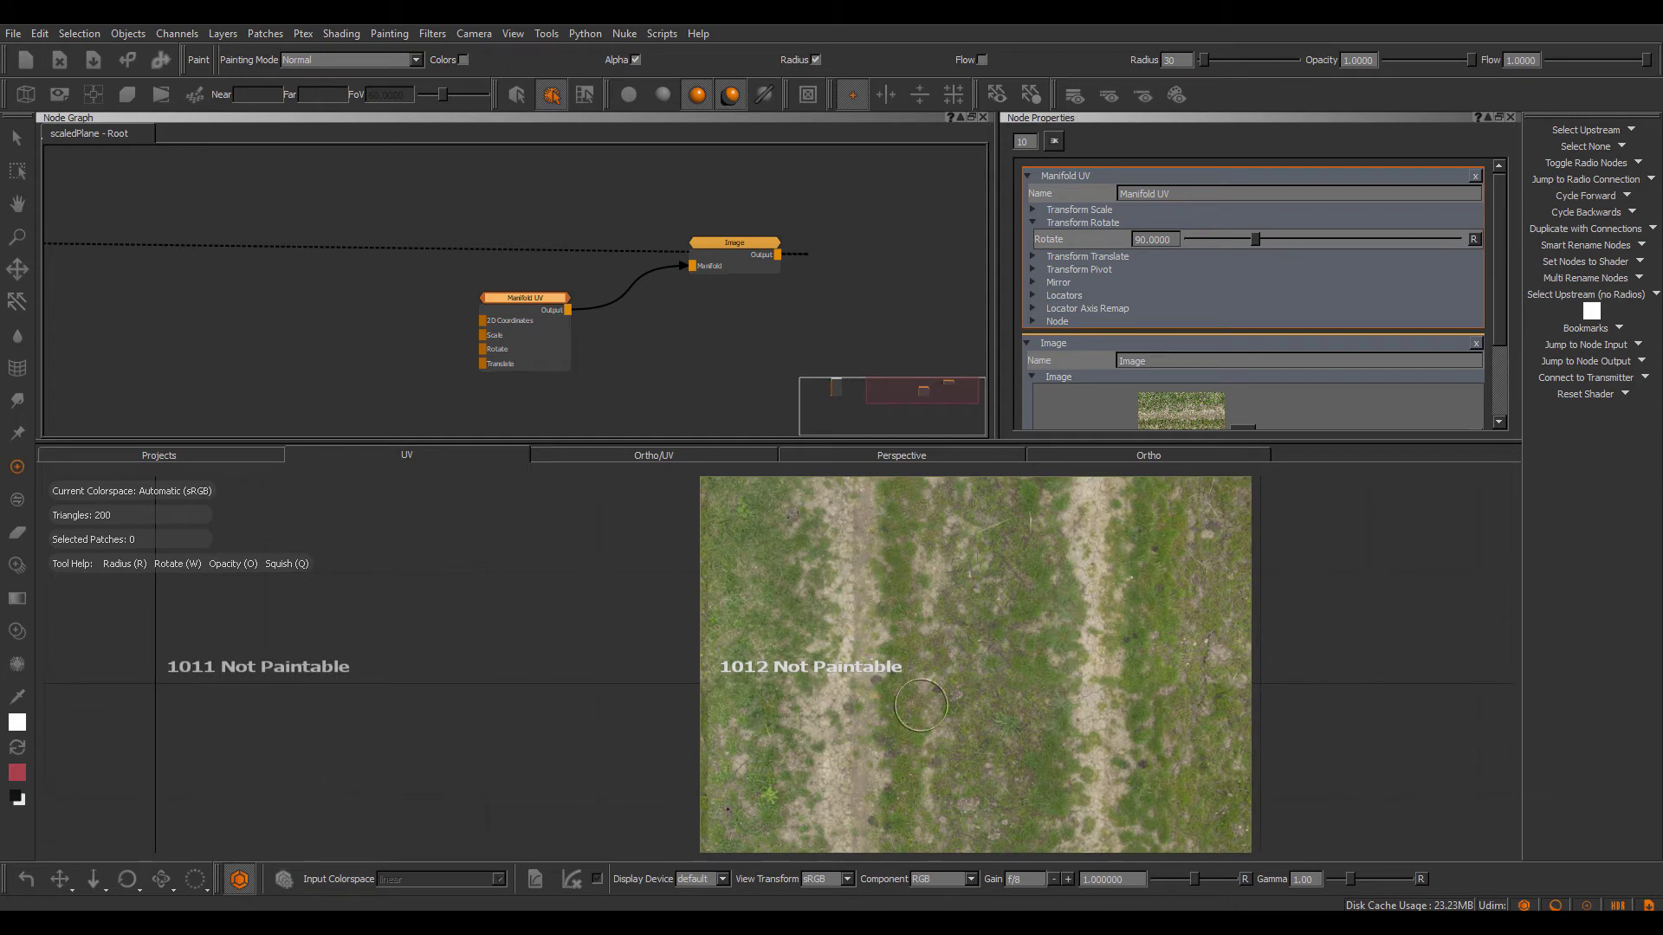
pyautogui.keyDown('alt'); pyautogui.moveTo(933, 699); pyautogui.dragTo(904, 870, button='middle'); pyautogui.keyUp('alt')
pyautogui.keyDown('alt'); pyautogui.moveTo(879, 489); pyautogui.dragTo(876, 700, button='middle'); pyautogui.keyUp('alt')
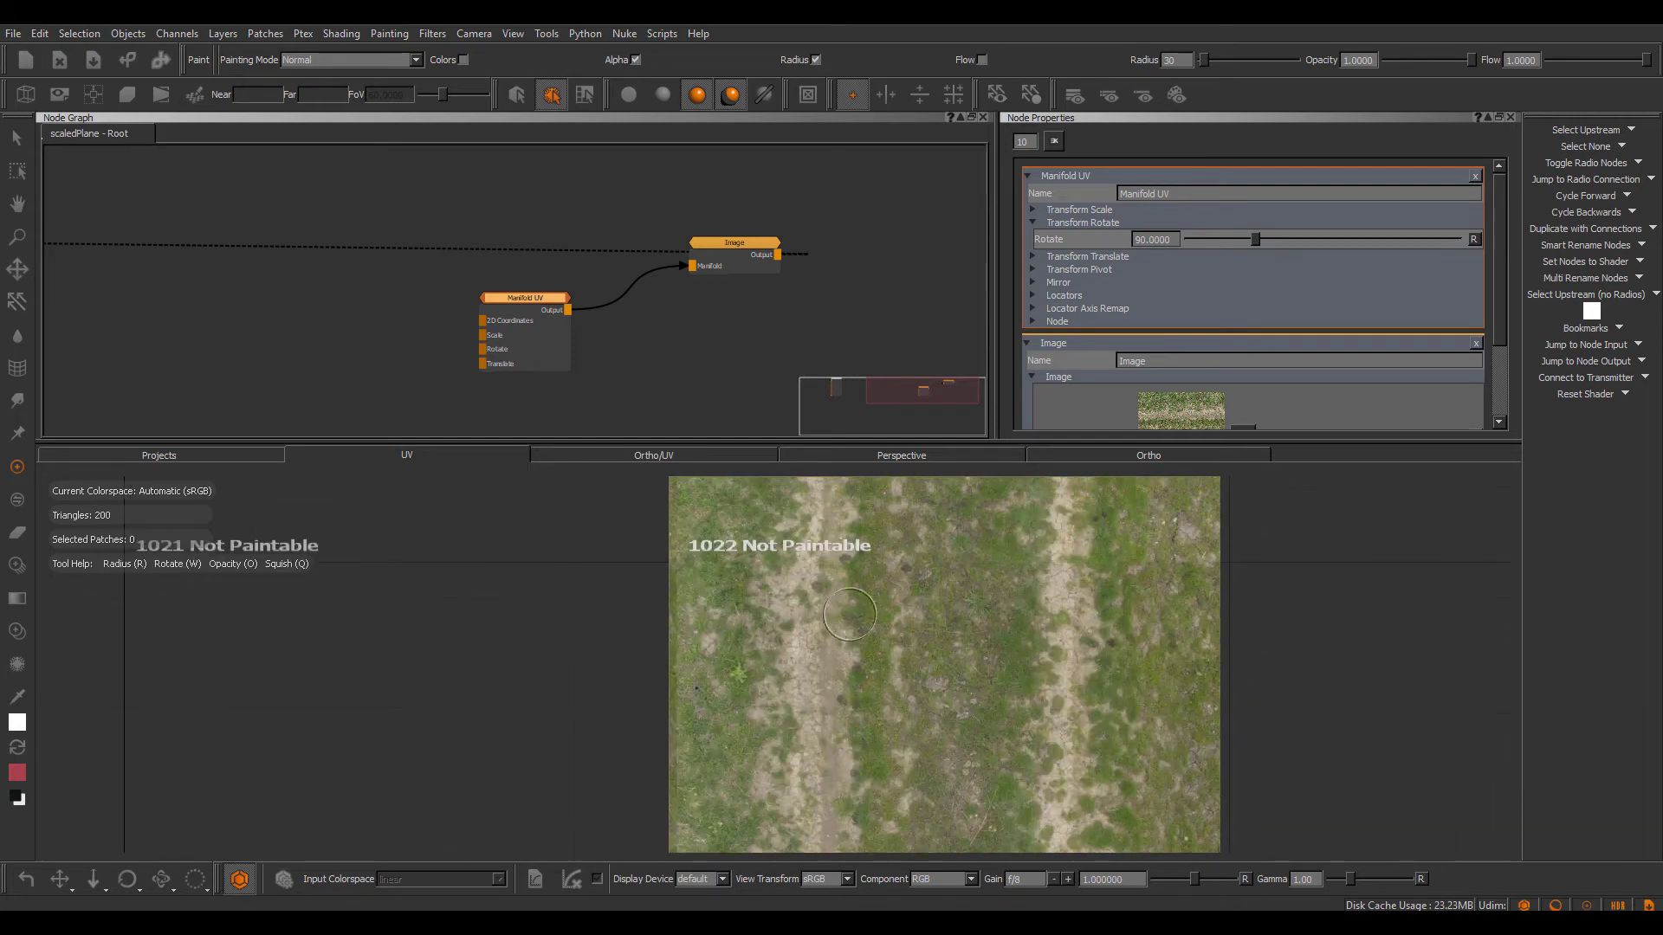
pyautogui.keyDown('alt'); pyautogui.moveTo(855, 562); pyautogui.dragTo(840, 661, button='middle'); pyautogui.keyUp('alt')
pyautogui.keyDown('alt'); pyautogui.moveTo(865, 486); pyautogui.dragTo(860, 762, button='middle'); pyautogui.keyUp('alt')
pyautogui.moveTo(931, 691); pyautogui.dragTo(857, 577, button='middle')
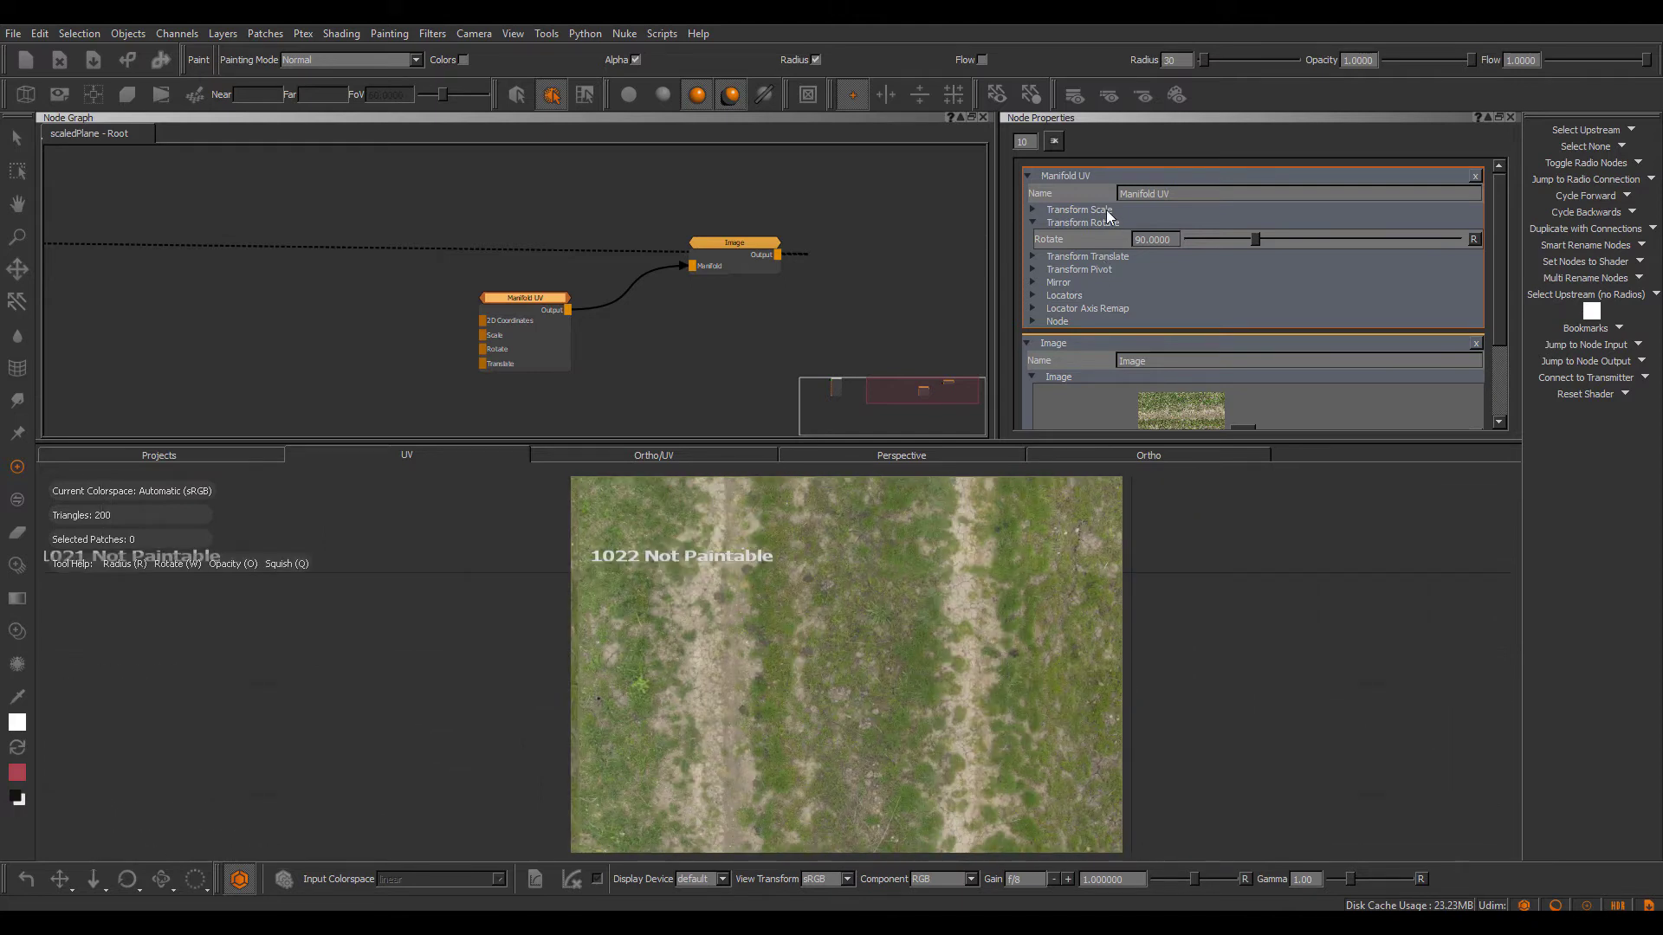
# Try Repeat U values of about 2.5, 2.9 and 2.1 in the Ortho view and reset Repeat U to its default.
pyautogui.click(1079, 210)
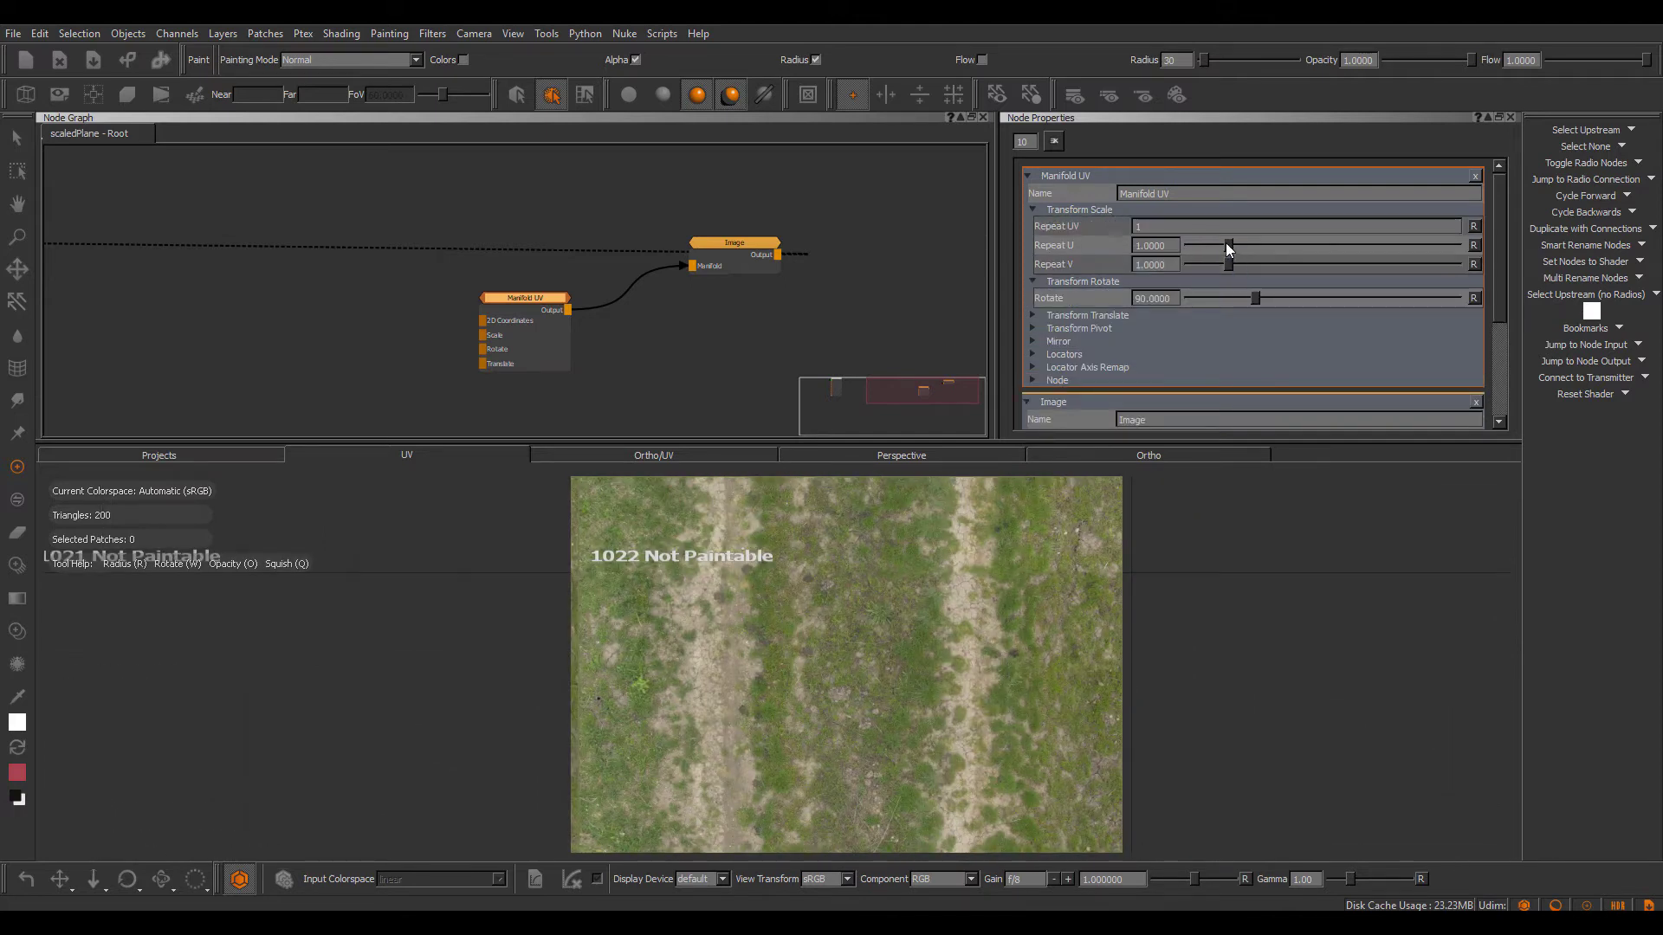
pyautogui.moveTo(1229, 245); pyautogui.dragTo(1260, 246)
pyautogui.click(1135, 457)
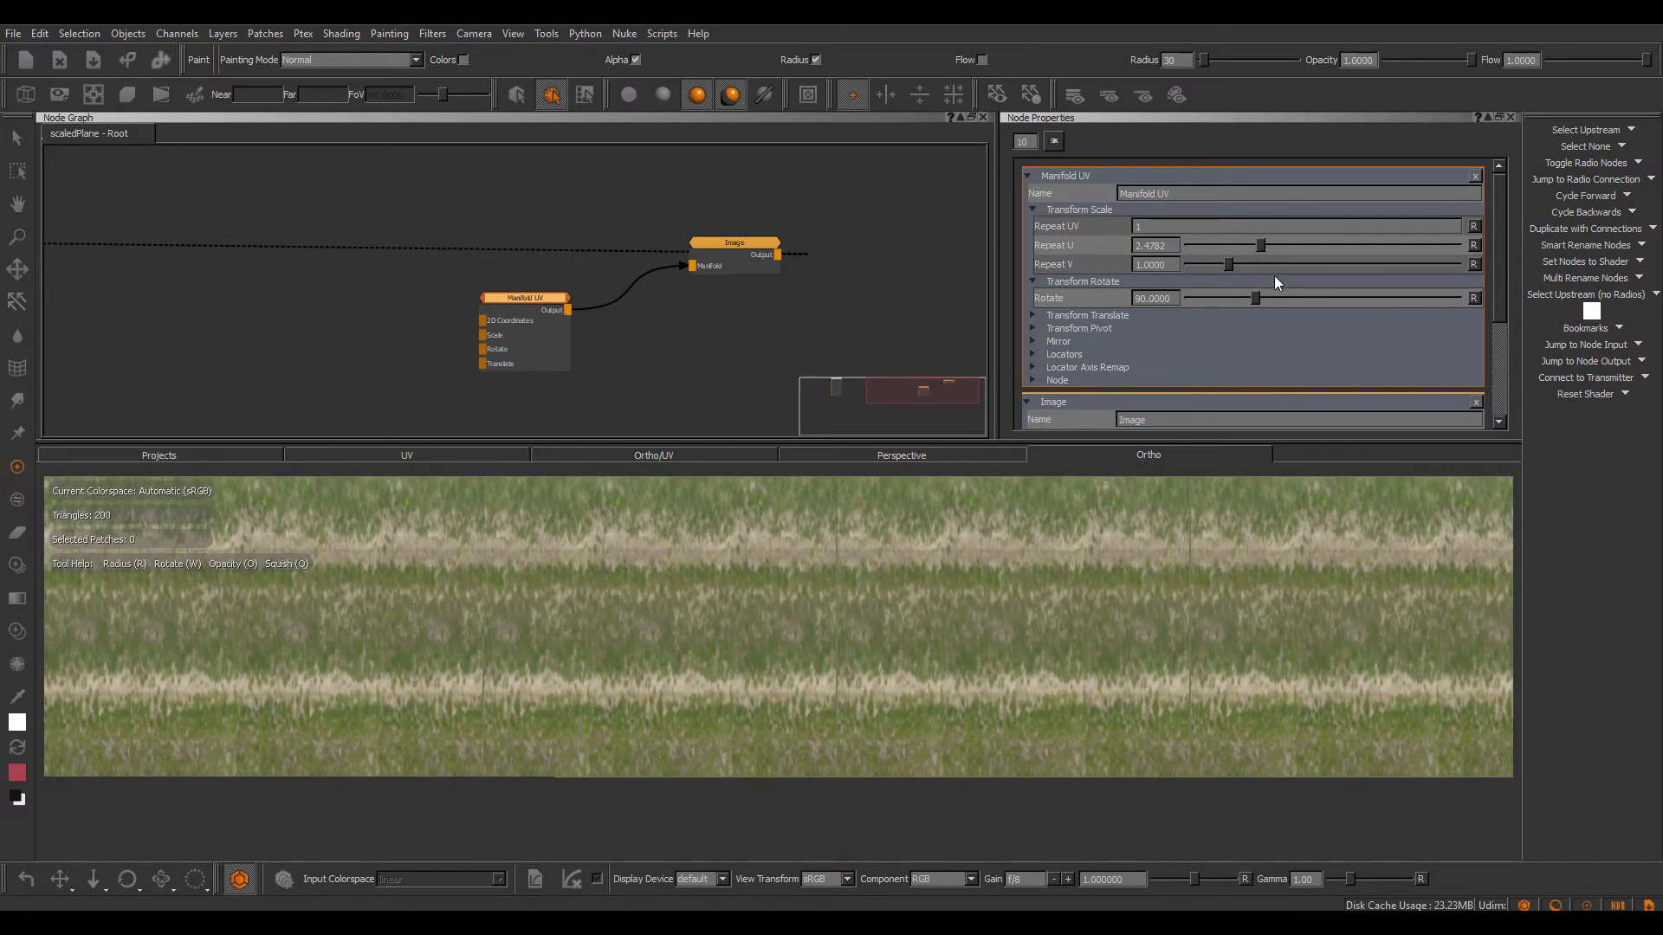
pyautogui.moveTo(1261, 244)
pyautogui.mouseDown()
pyautogui.moveTo(1309, 246)
pyautogui.moveTo(1269, 246)
pyautogui.mouseUp()
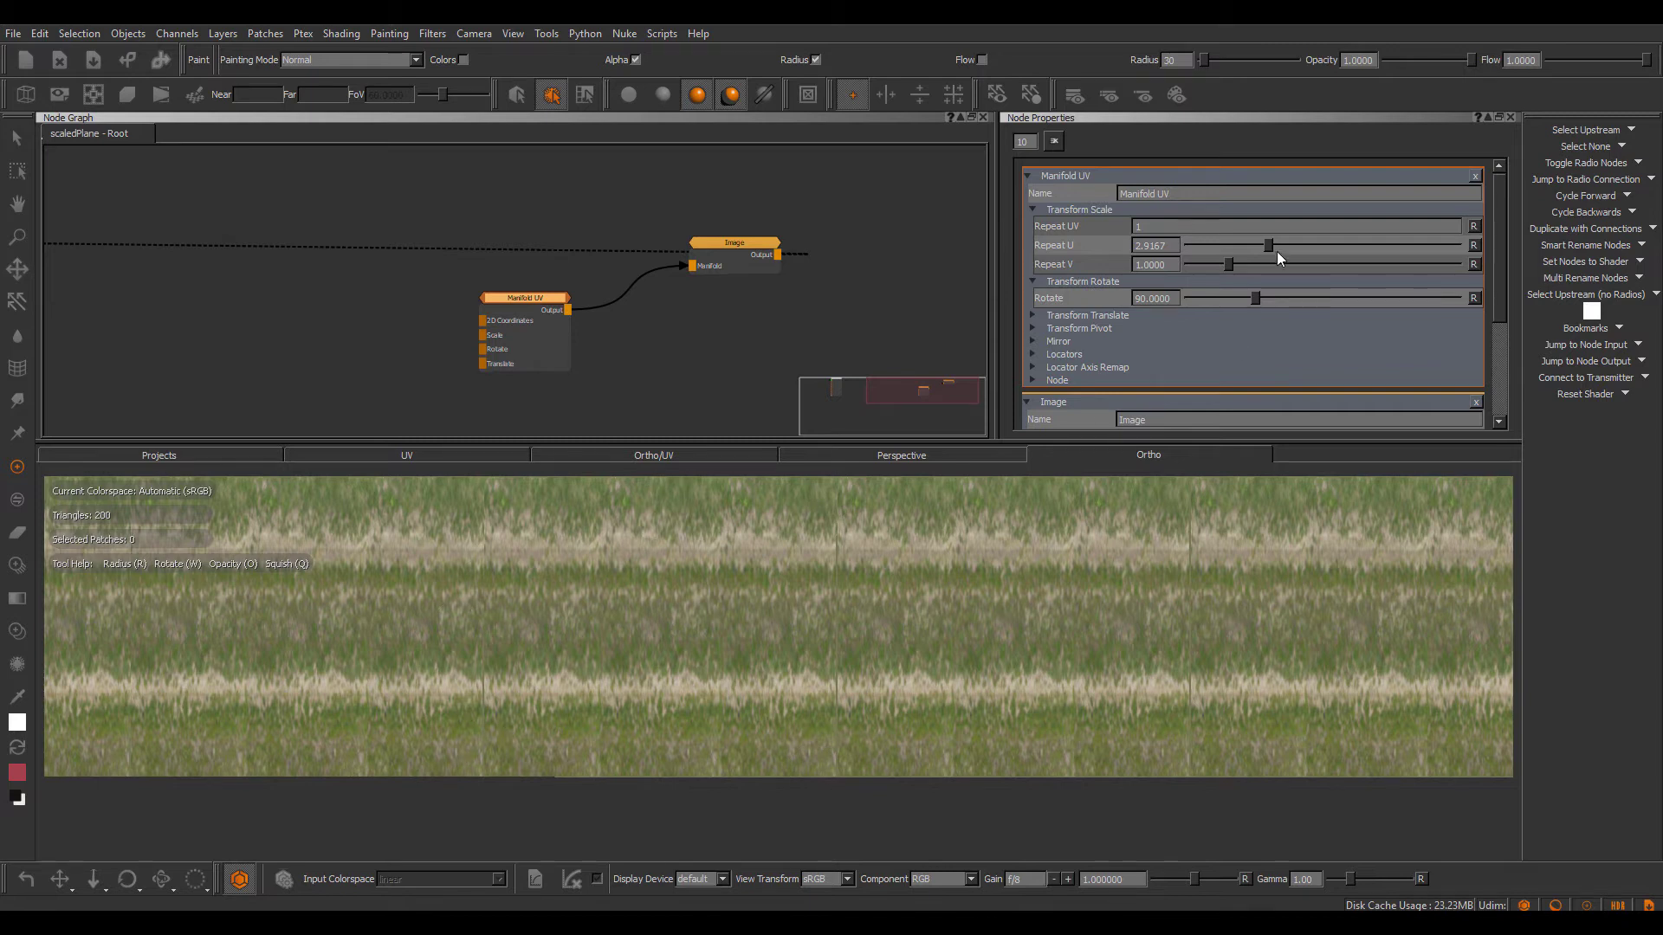
pyautogui.moveTo(1268, 246); pyautogui.dragTo(1255, 248)
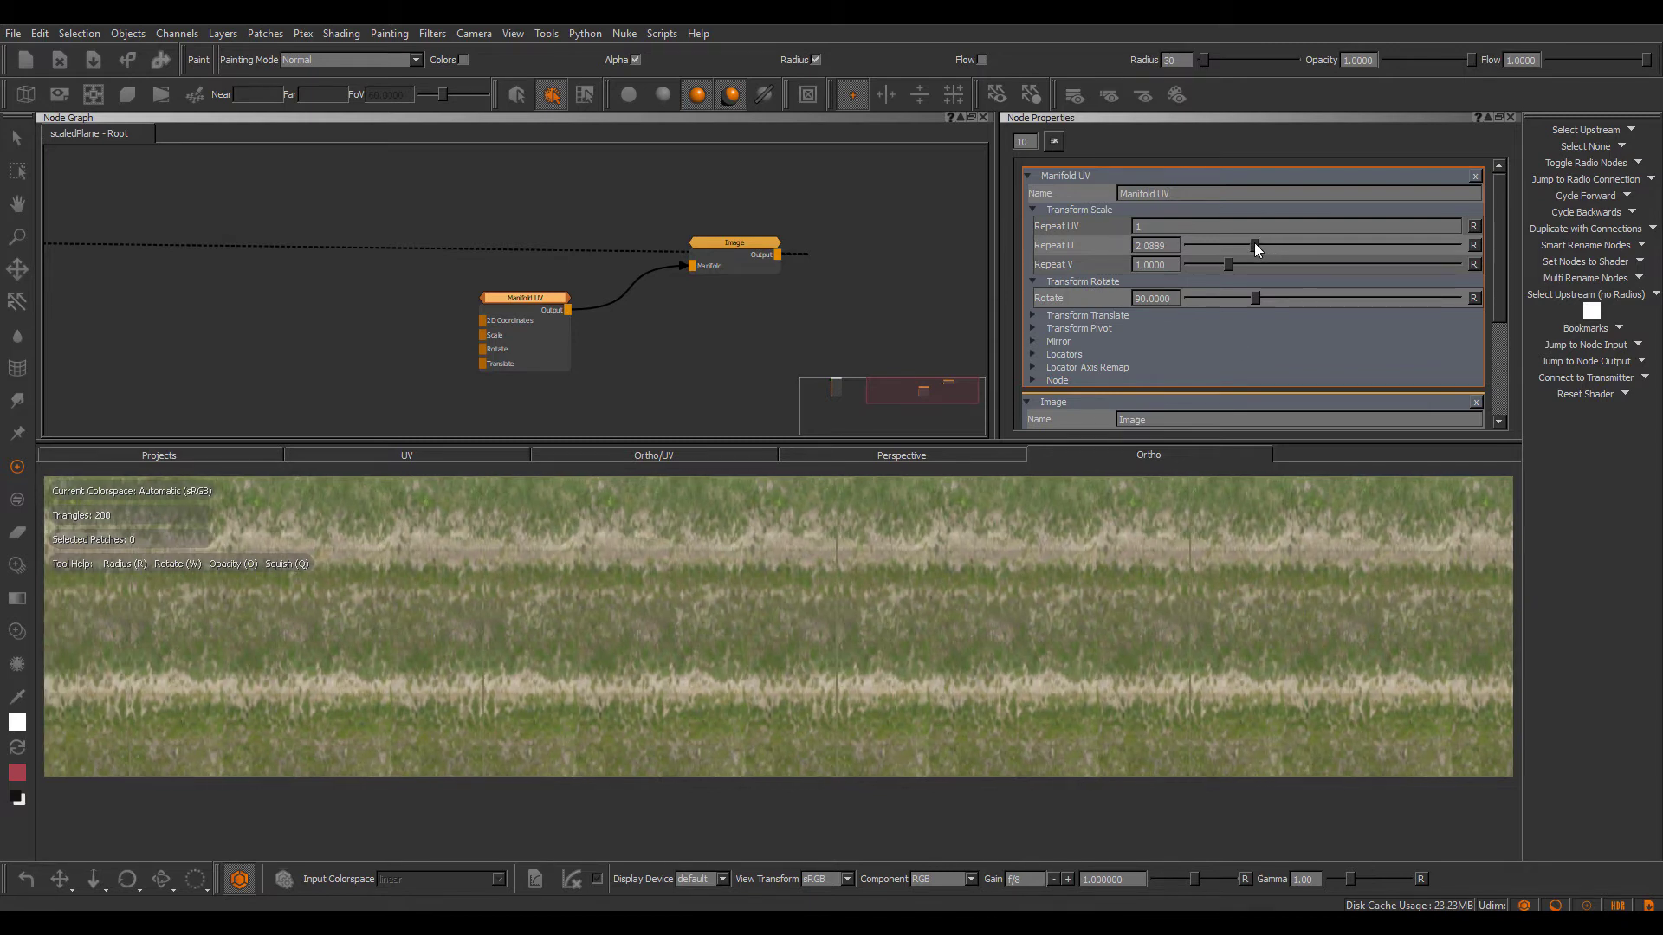
pyautogui.click(1473, 244)
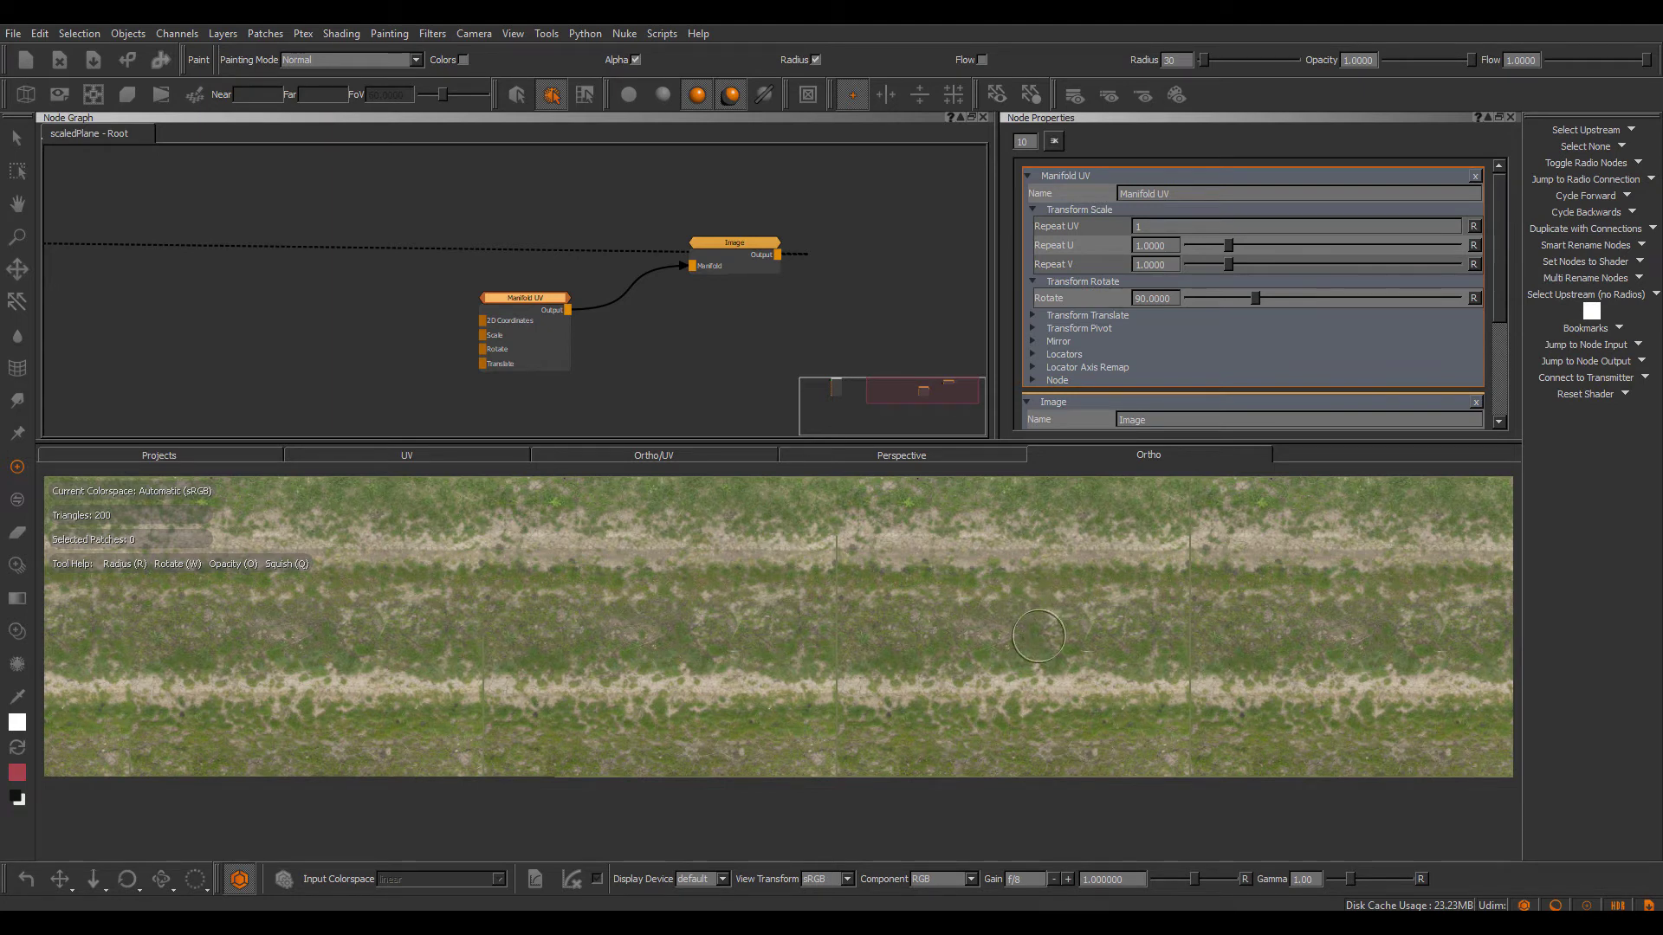
# Expand the Transform Pivot settings and try a rotation of about 112 with the default pivot.
pyautogui.click(1098, 329)
pyautogui.scroll(-1, 1150, 278)
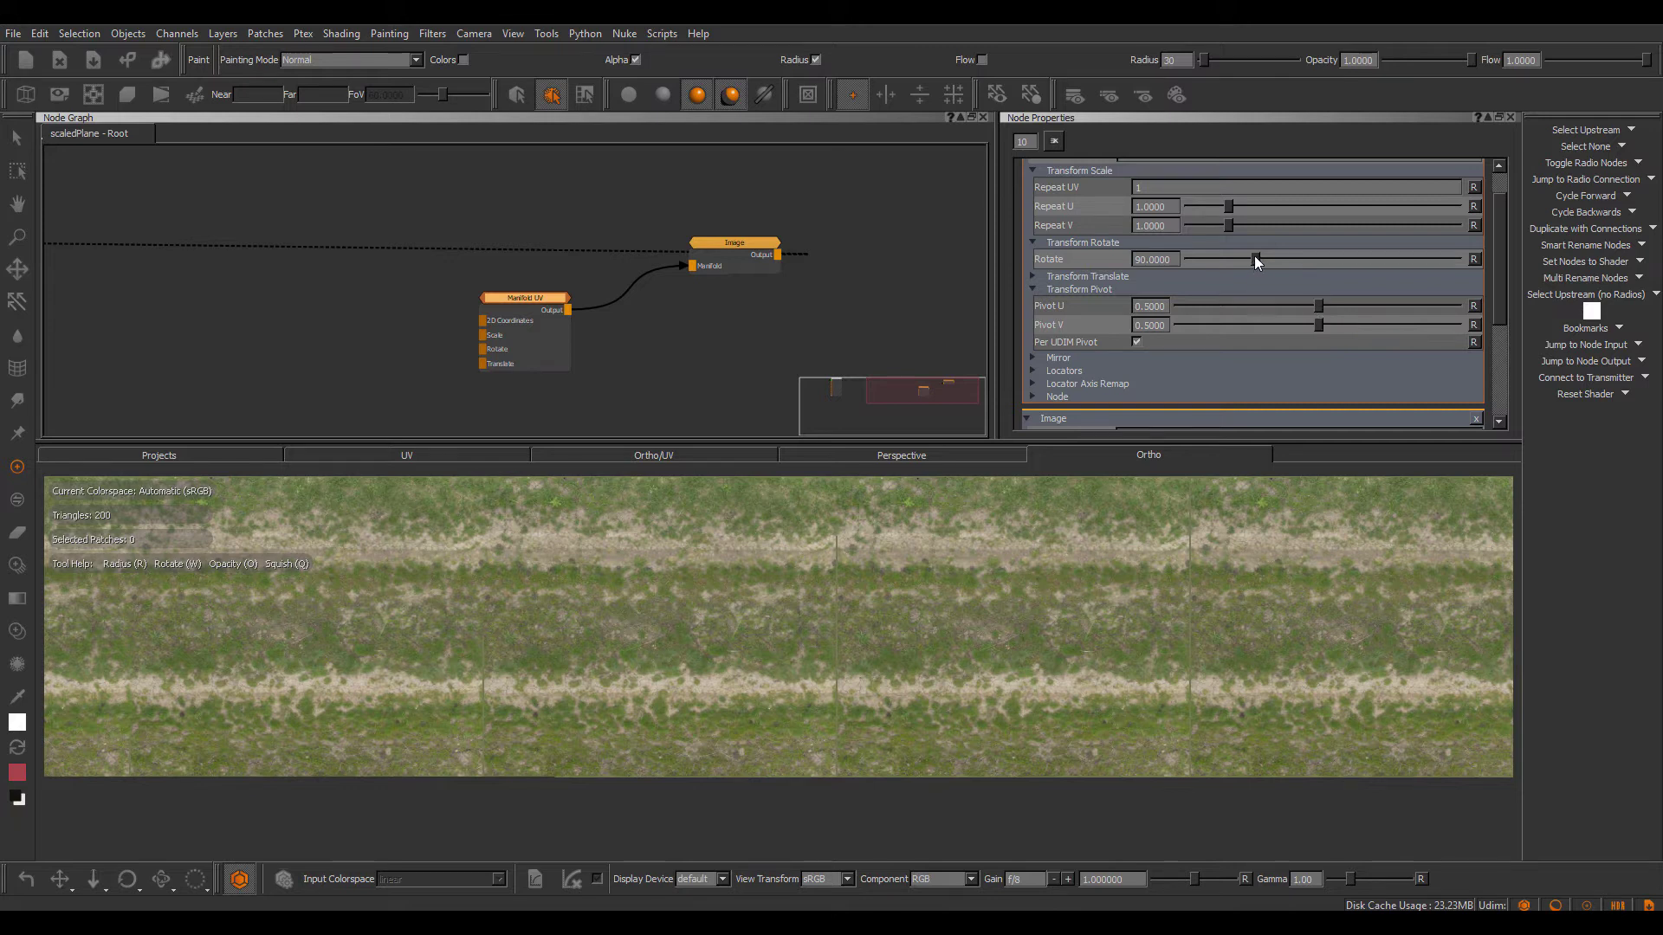
pyautogui.moveTo(1255, 258)
pyautogui.mouseDown()
pyautogui.moveTo(1303, 263)
pyautogui.moveTo(1274, 269)
pyautogui.mouseUp()
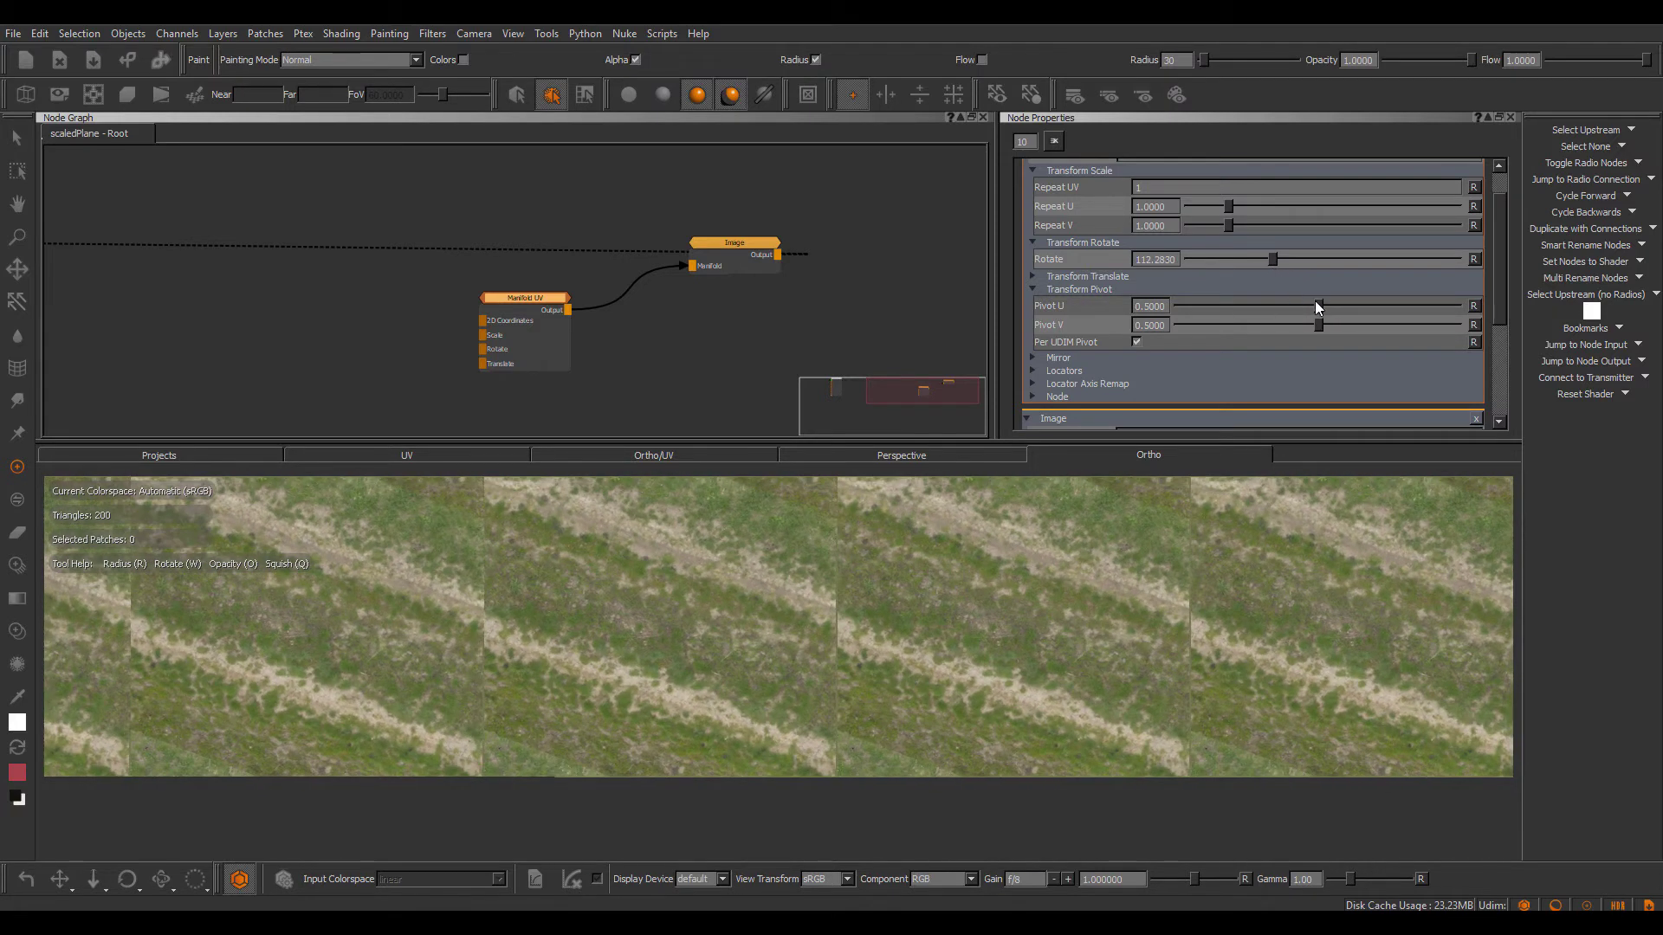
# Set Pivot U and Pivot V to 1 and try a rotation of about 142.
pyautogui.click(1462, 307)
pyautogui.moveTo(1322, 324); pyautogui.dragTo(1486, 327)
pyautogui.moveTo(1274, 256)
pyautogui.mouseDown()
pyautogui.moveTo(1325, 263)
pyautogui.moveTo(1296, 265)
pyautogui.mouseUp()
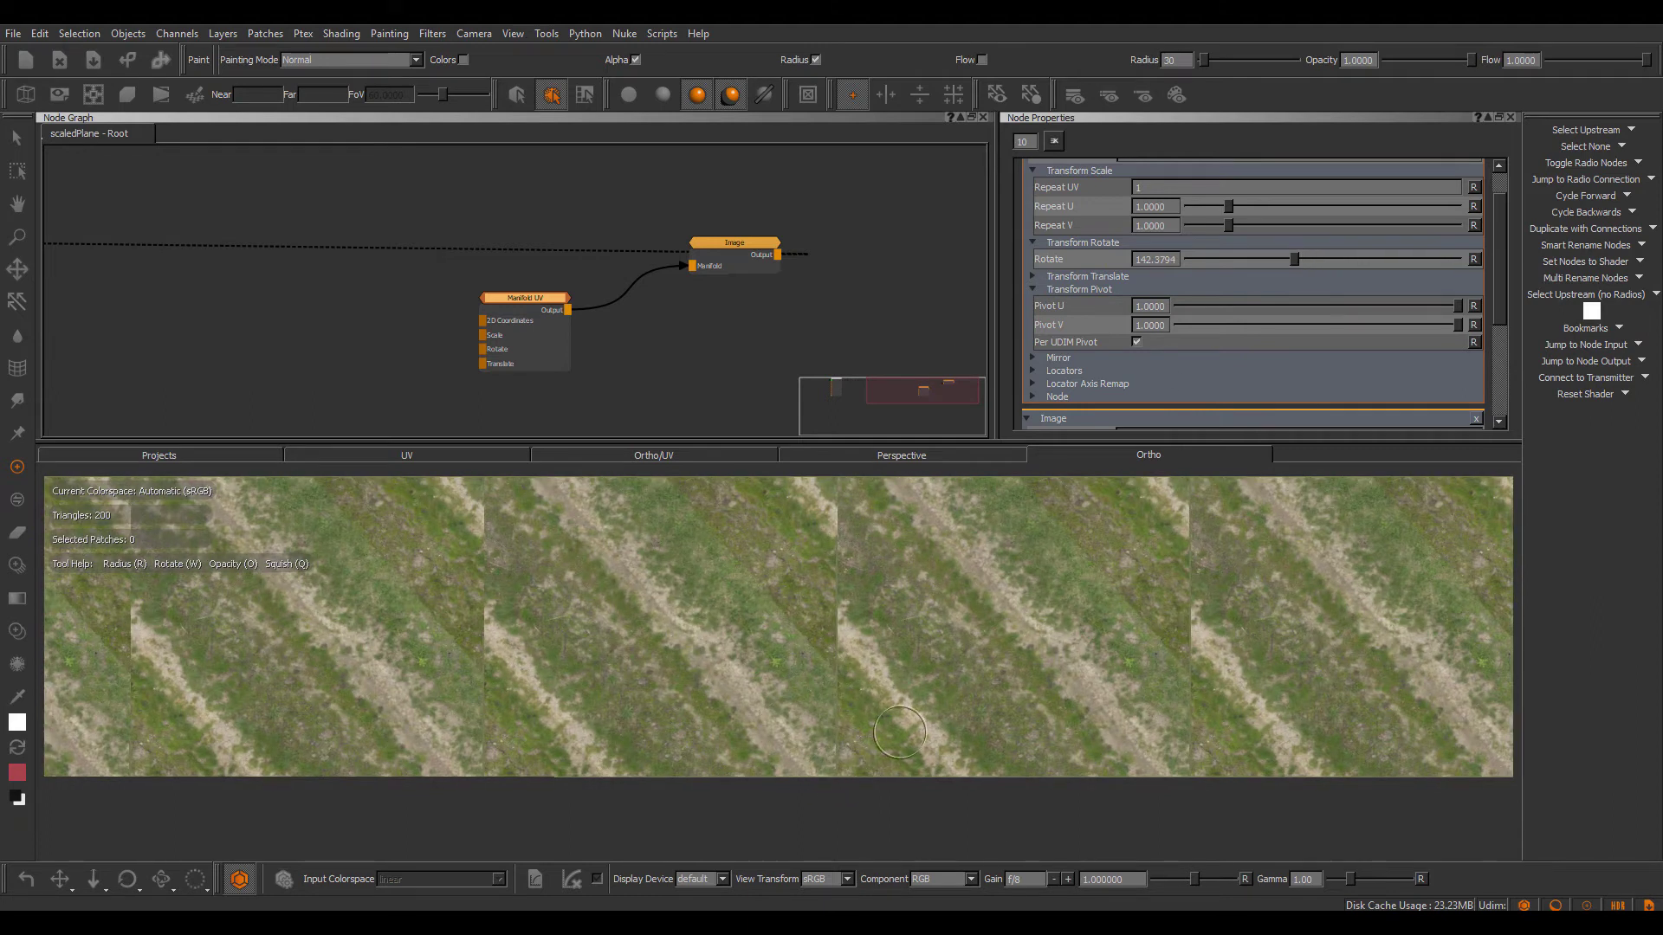
# Set Pivot U and Pivot V to 0 and rotate the texture to about 191.
pyautogui.moveTo(1460, 306); pyautogui.dragTo(1161, 308)
pyautogui.click(1180, 324)
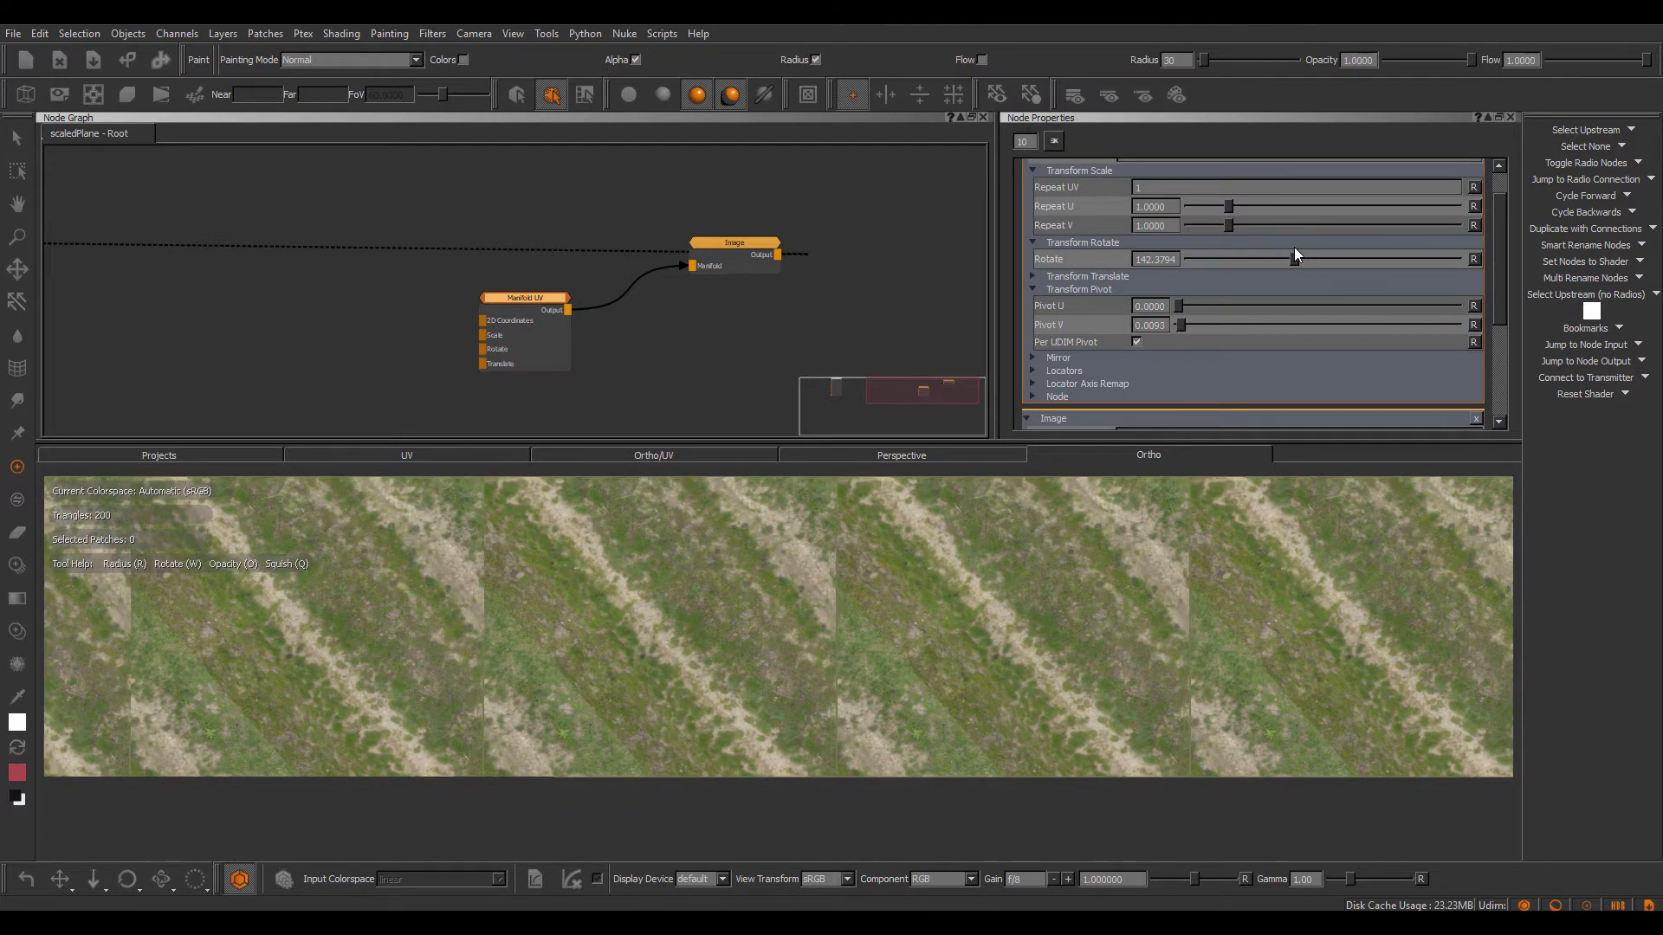
pyautogui.moveTo(1292, 257); pyautogui.dragTo(1302, 258)
pyautogui.moveTo(1179, 325); pyautogui.dragTo(1168, 325)
pyautogui.moveTo(1306, 256); pyautogui.dragTo(1333, 257)
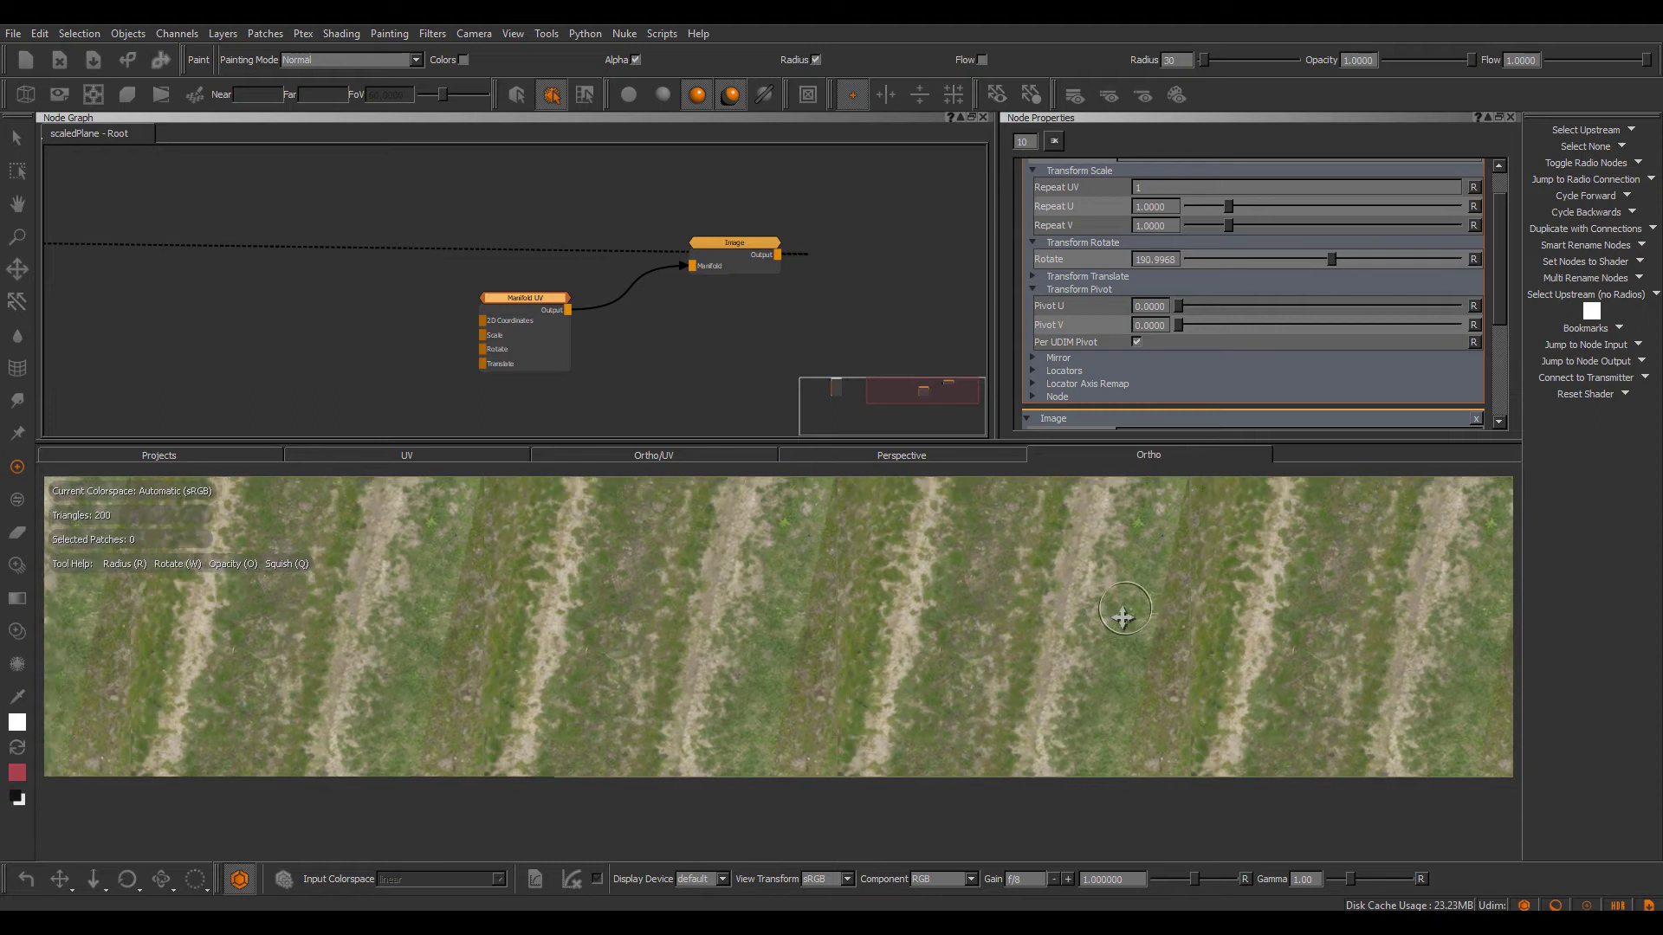
# Change the rotation to about 167 and turn off Per UDIM Pivot on the Manifold UV node.
pyautogui.moveTo(1114, 624); pyautogui.dragTo(1120, 655, button='middle')
pyautogui.keyDown('alt'); pyautogui.moveTo(1140, 560); pyautogui.dragTo(1135, 506, button='middle'); pyautogui.keyUp('alt')
pyautogui.scroll(-2, 1134, 506)
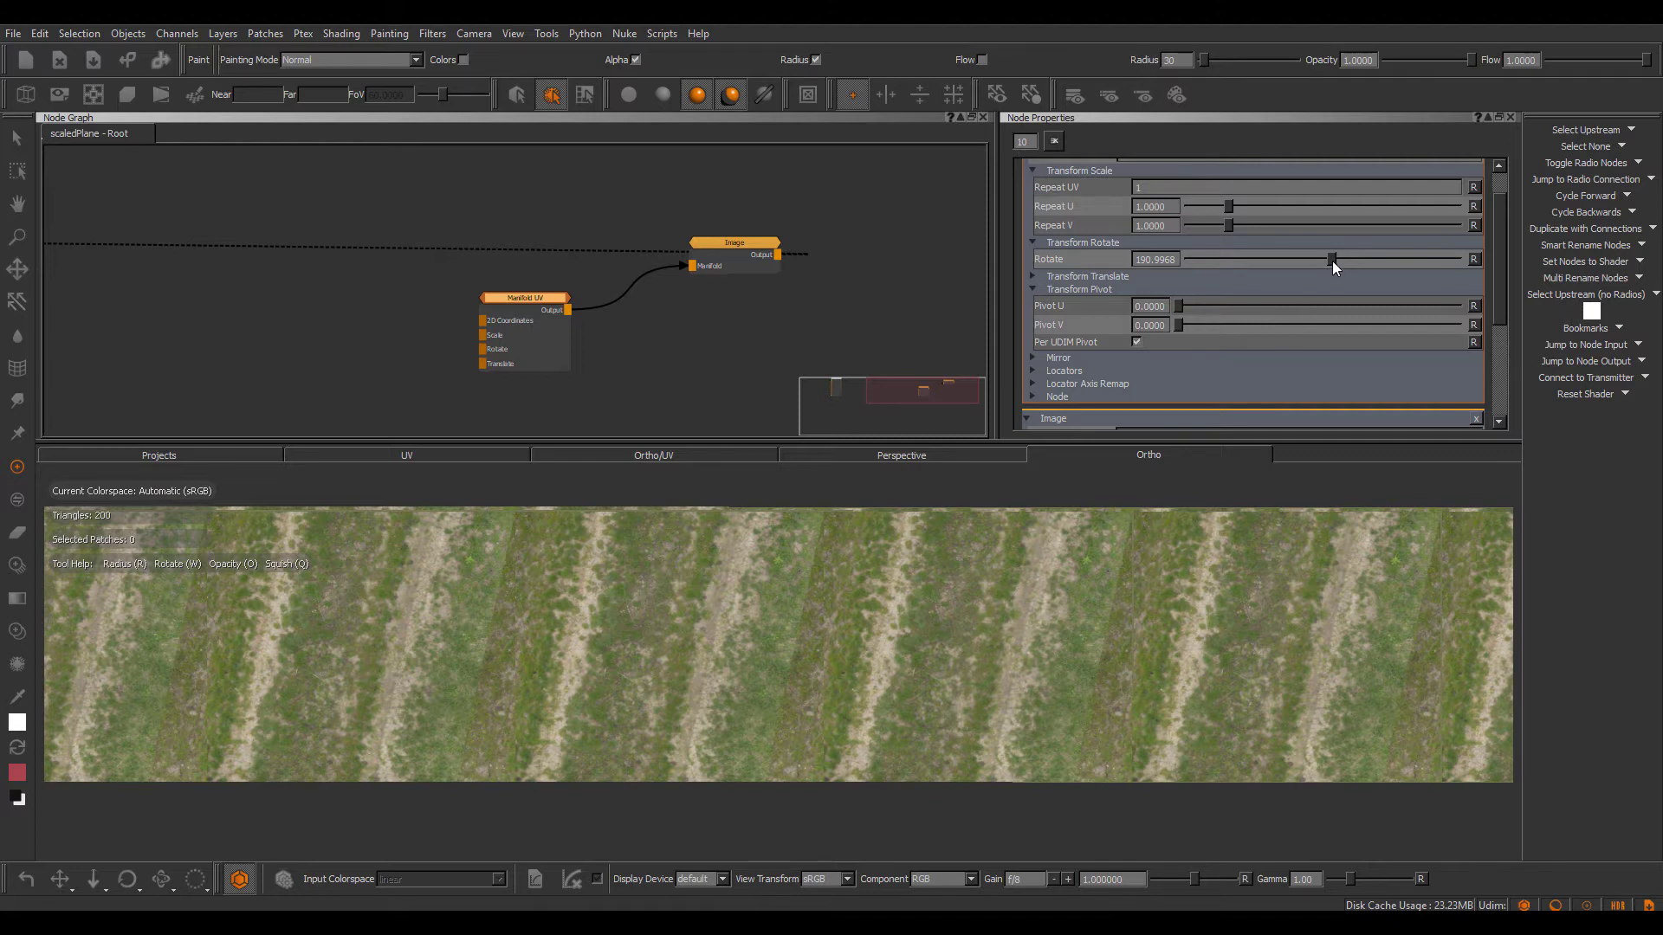
pyautogui.moveTo(1332, 261)
pyautogui.mouseDown()
pyautogui.moveTo(1347, 260)
pyautogui.moveTo(1313, 260)
pyautogui.mouseUp()
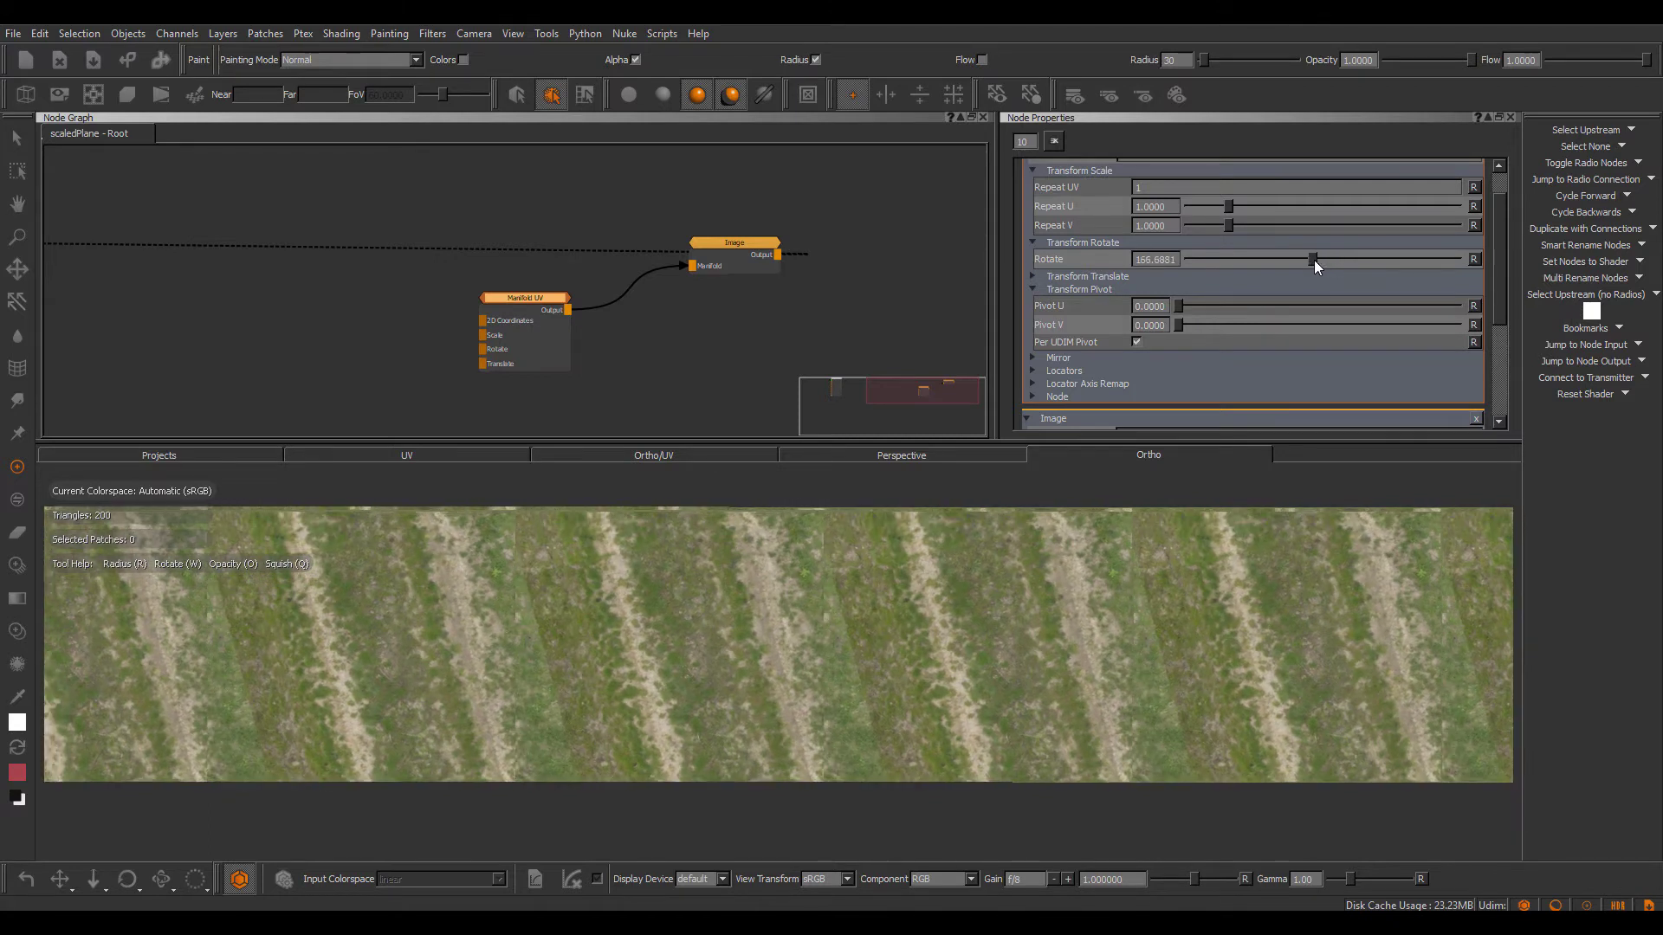
pyautogui.click(1136, 343)
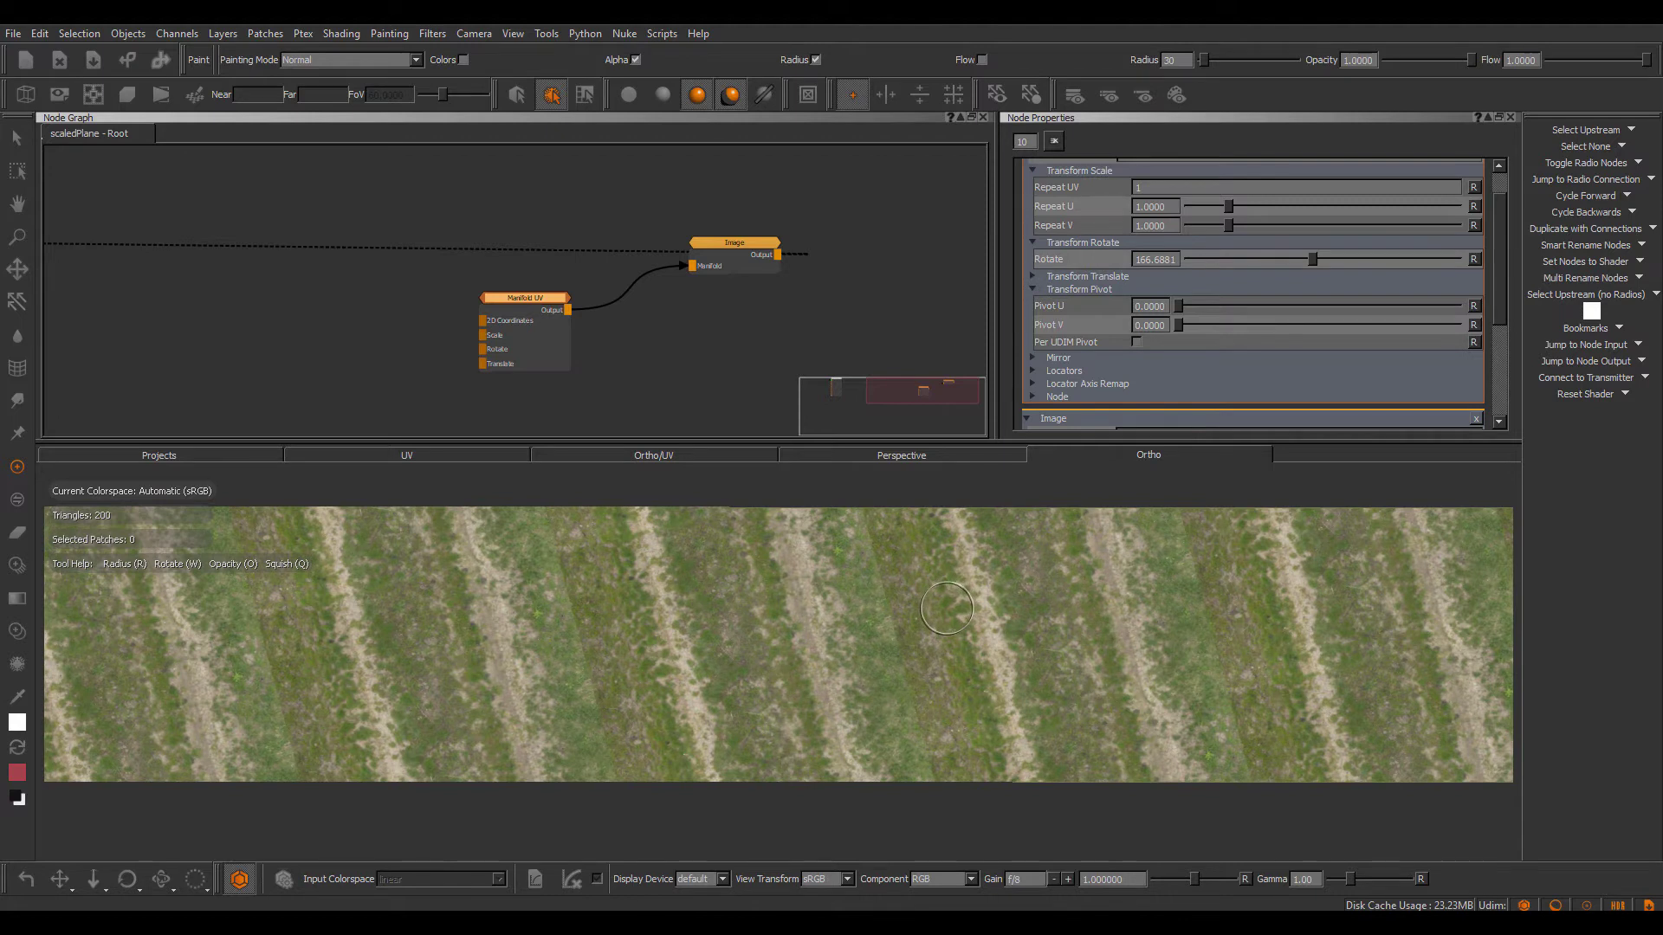
# Try a rotation of about 159 around the shared pivot while viewing the whole plane.
pyautogui.keyDown('alt'); pyautogui.moveTo(974, 619); pyautogui.dragTo(834, 625, button='right'); pyautogui.keyUp('alt')
pyautogui.scroll(2, 834, 626)
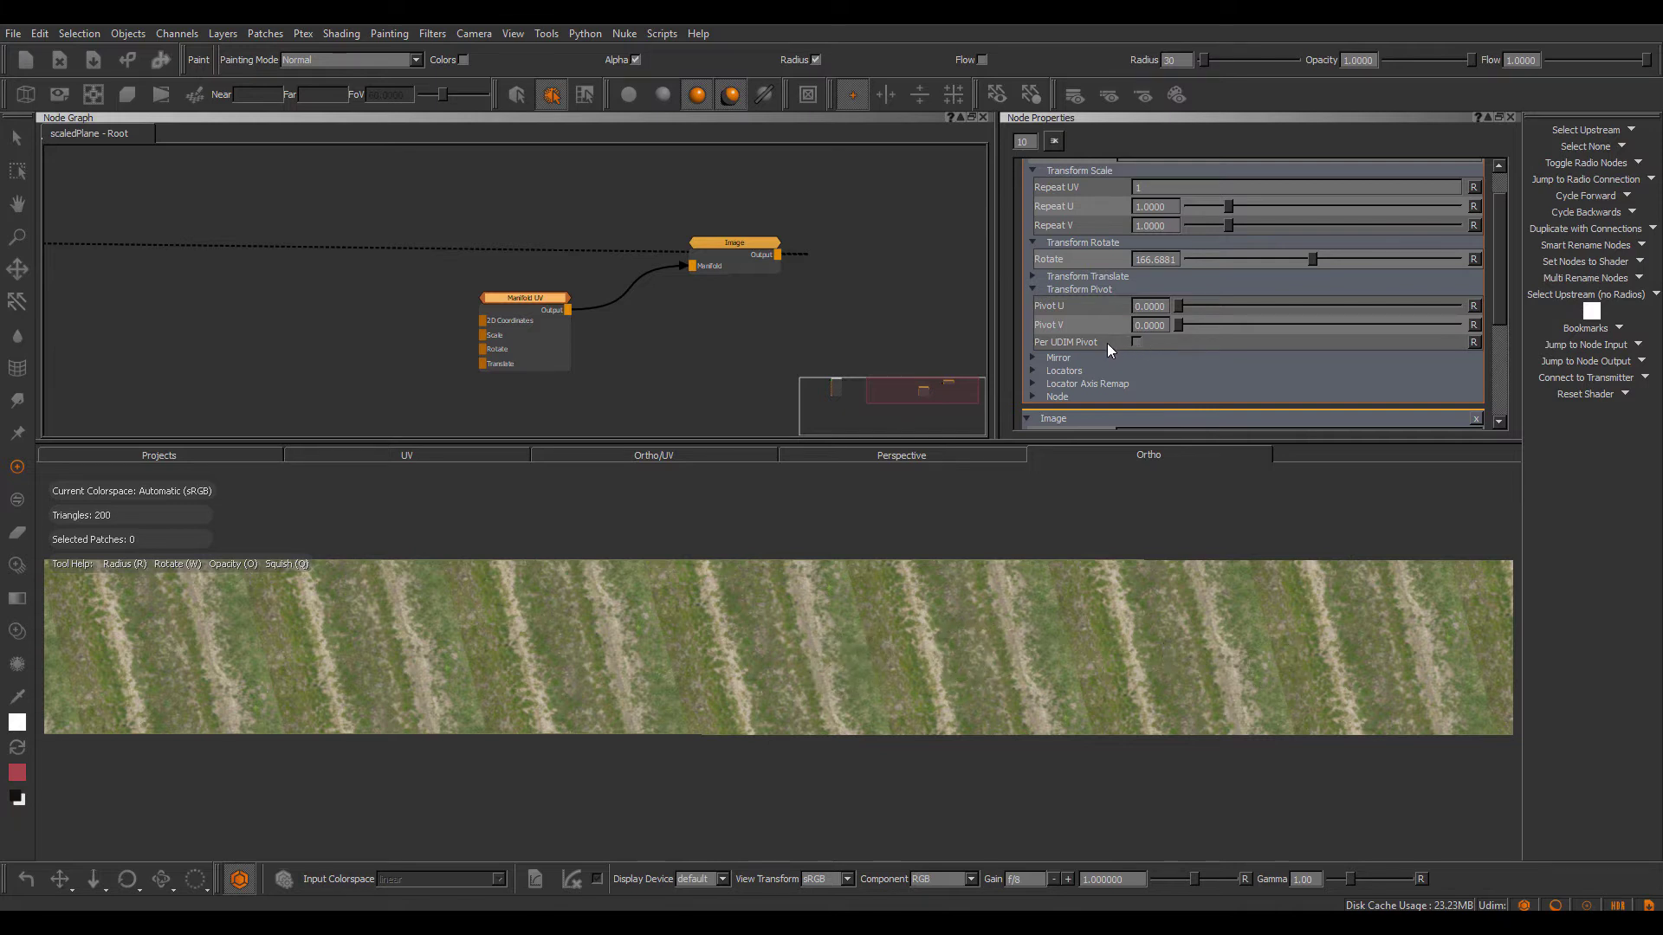
pyautogui.keyDown('alt'); pyautogui.moveTo(931, 623); pyautogui.dragTo(995, 627, button='middle'); pyautogui.keyUp('alt')
pyautogui.keyDown('alt'); pyautogui.moveTo(995, 627); pyautogui.dragTo(903, 635, button='right'); pyautogui.keyUp('alt')
pyautogui.press('p')
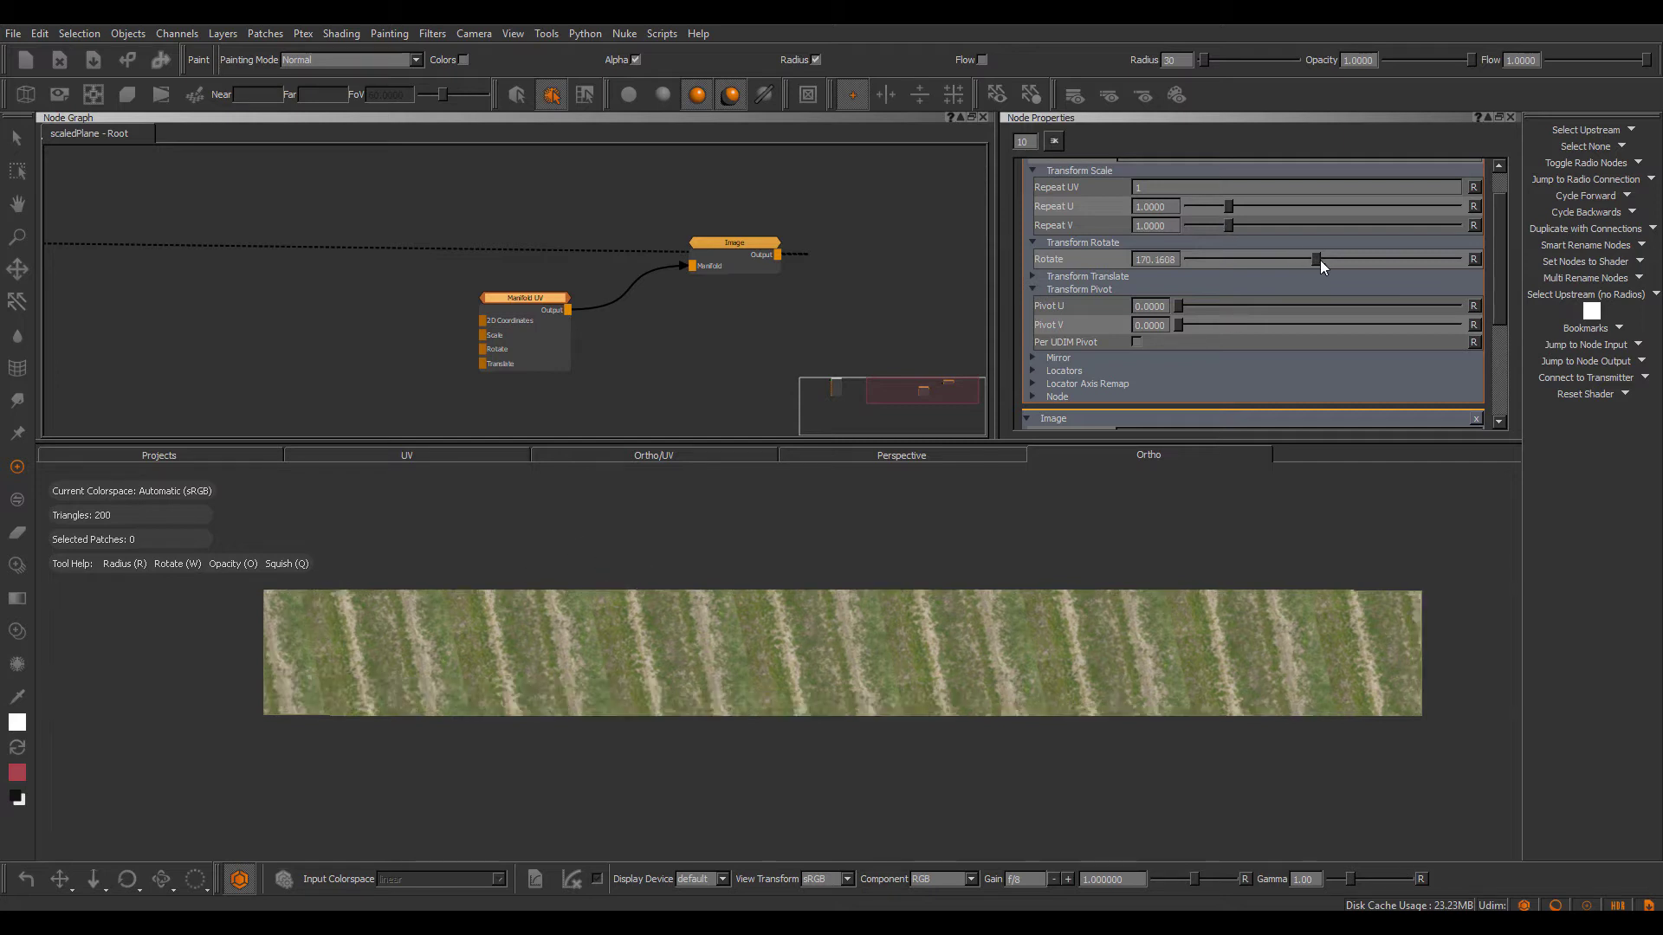
pyautogui.moveTo(1321, 260)
pyautogui.mouseDown()
pyautogui.moveTo(1373, 263)
pyautogui.moveTo(1306, 274)
pyautogui.mouseUp()
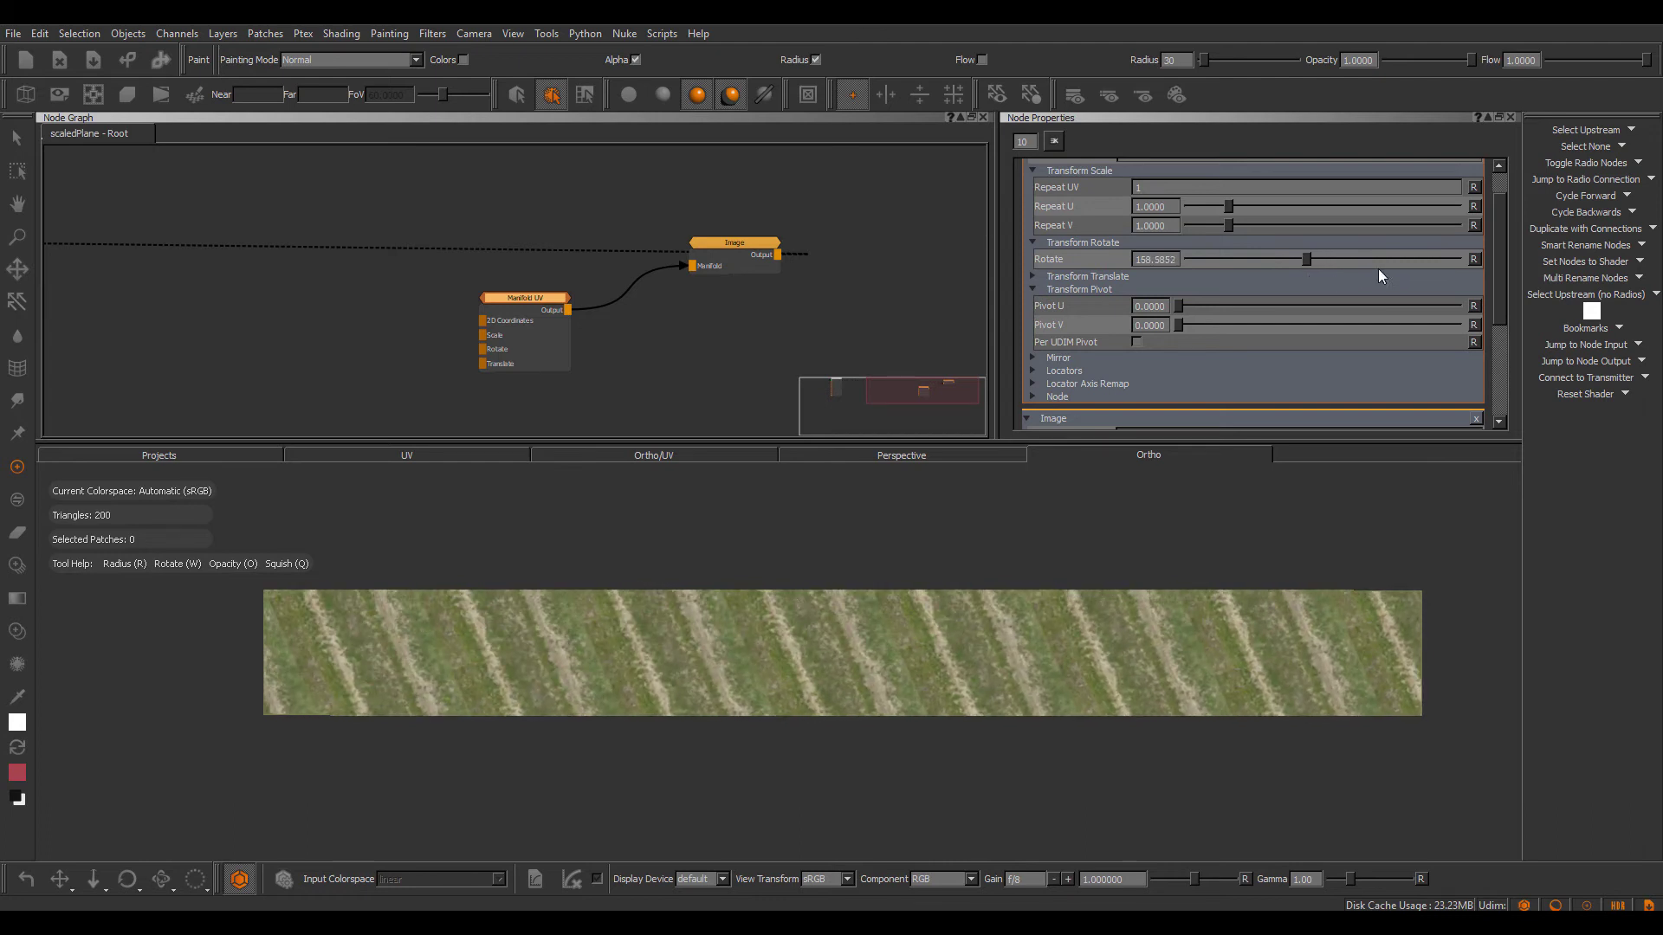
# Set Rotate to 90 and Repeat U to about 1.04, and view the texture in the UV view.
pyautogui.moveTo(1178, 259); pyautogui.dragTo(1122, 262)
pyautogui.write('90')
pyautogui.press('Return')
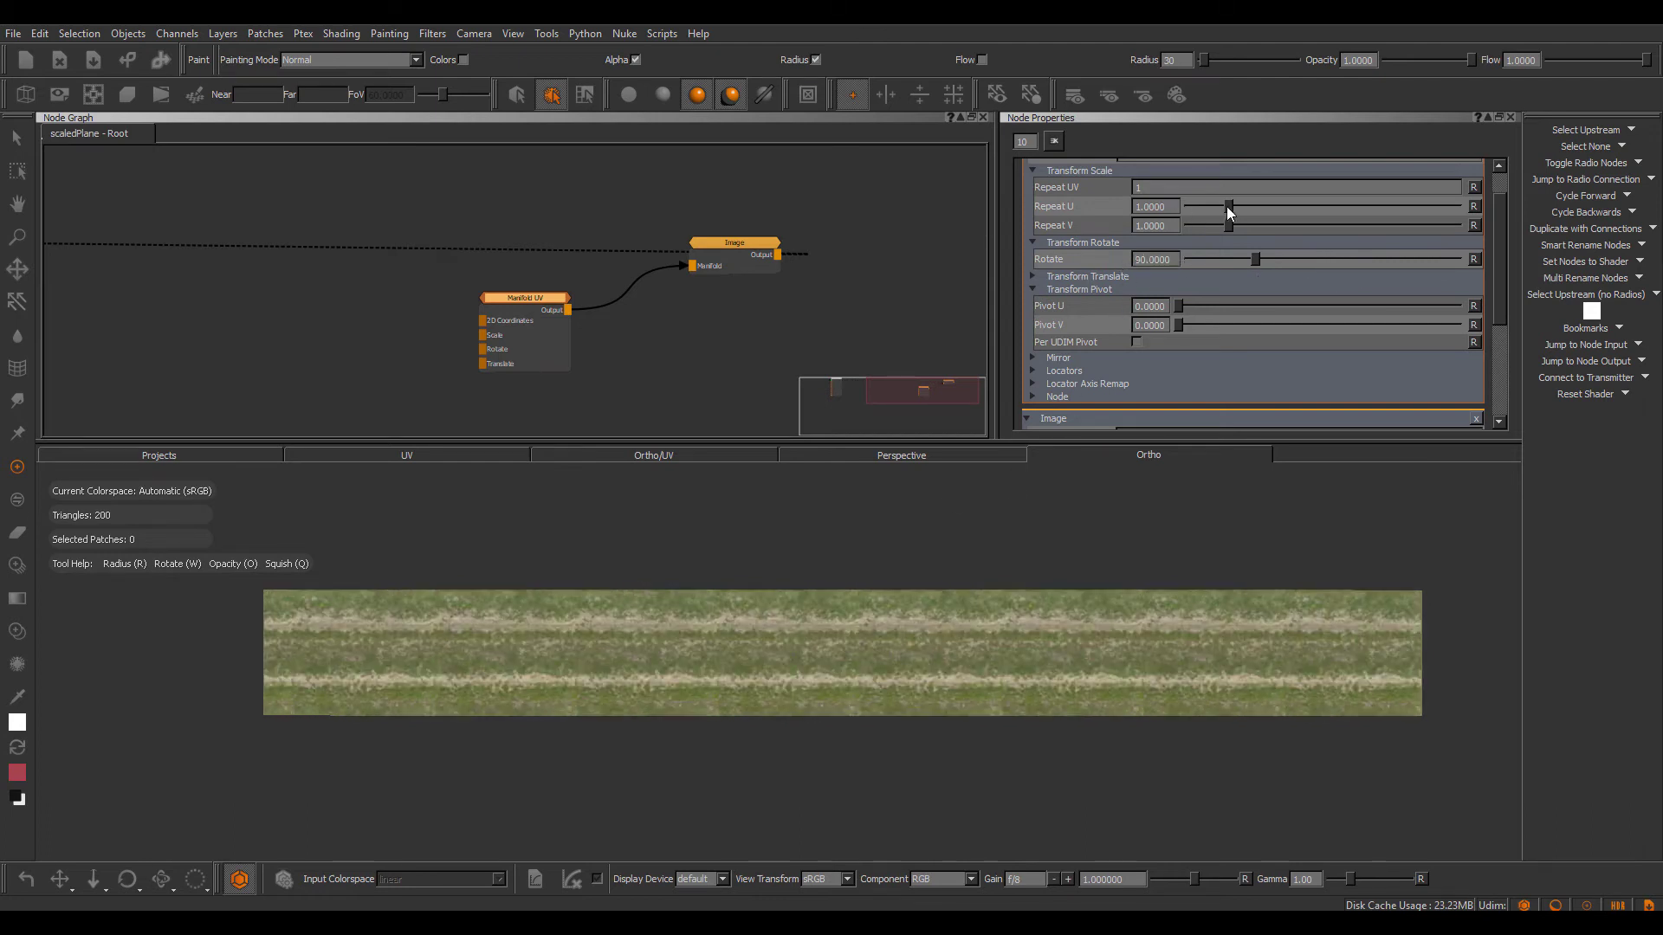
pyautogui.moveTo(1230, 206)
pyautogui.mouseDown()
pyautogui.moveTo(1279, 210)
pyautogui.moveTo(1212, 215)
pyautogui.moveTo(1230, 210)
pyautogui.mouseUp()
pyautogui.click(485, 457)
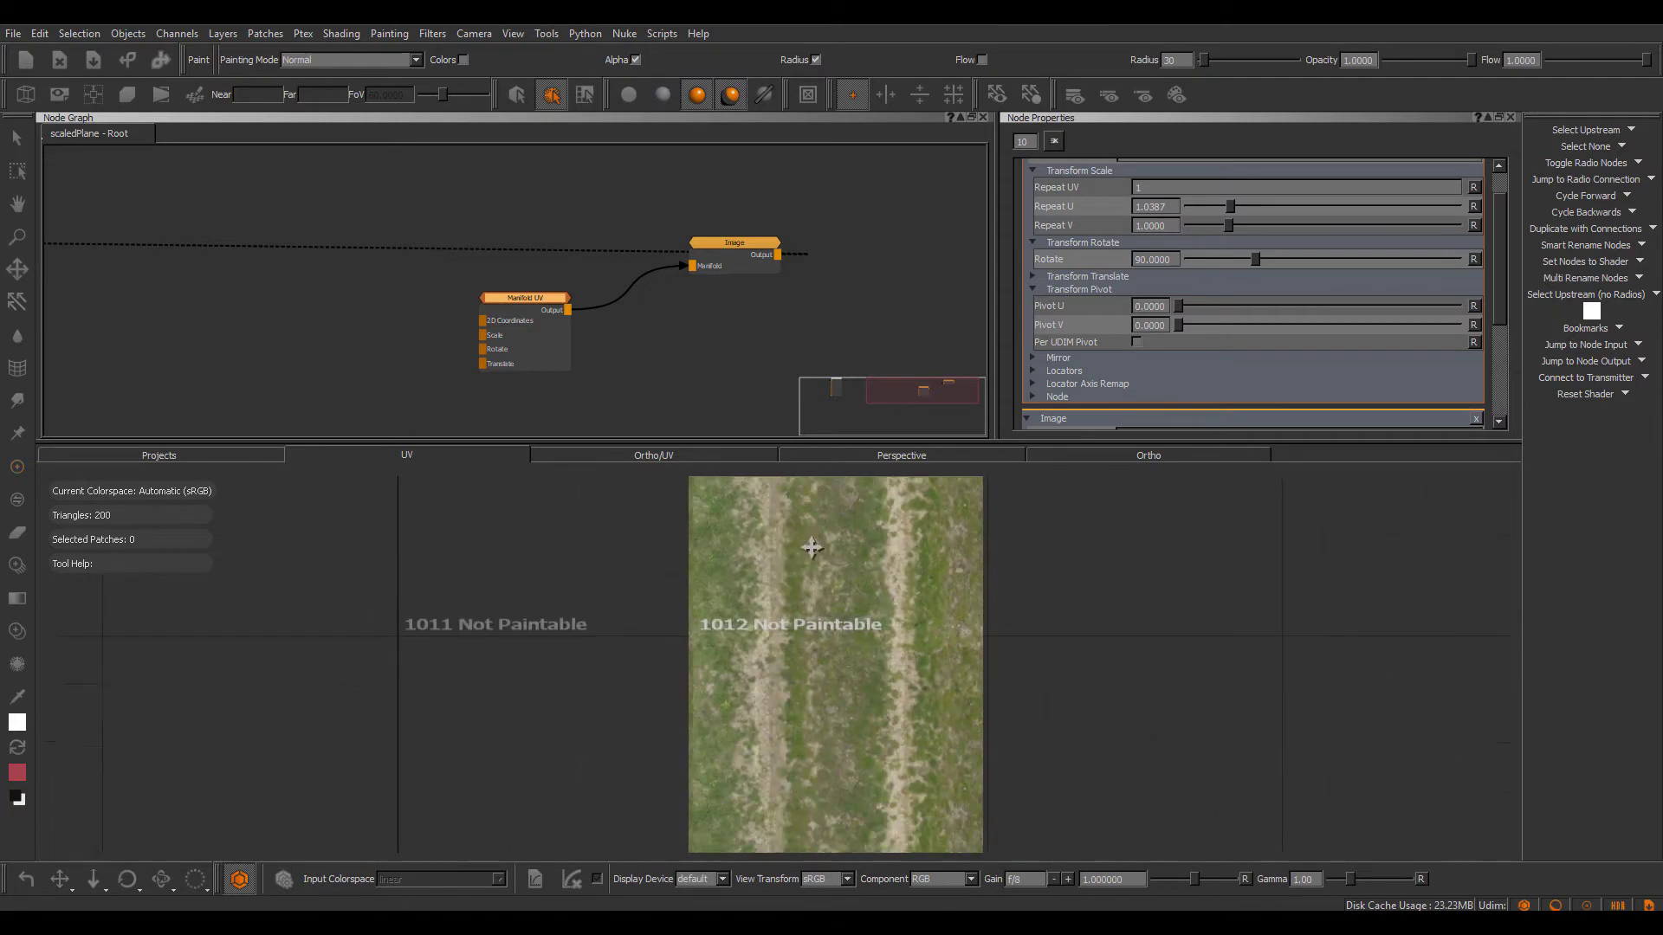
# Try a Repeat U of about 3.2 on the Manifold UV node, then settle on about 0.56.
pyautogui.keyDown('alt'); pyautogui.moveTo(830, 840); pyautogui.dragTo(854, 798, button='middle'); pyautogui.keyUp('alt')
pyautogui.keyDown('alt'); pyautogui.moveTo(853, 734); pyautogui.dragTo(910, 673, button='right'); pyautogui.keyUp('alt')
pyautogui.keyDown('alt'); pyautogui.moveTo(909, 673); pyautogui.dragTo(880, 726, button='middle'); pyautogui.keyUp('alt')
pyautogui.moveTo(1234, 206)
pyautogui.mouseDown()
pyautogui.moveTo(1346, 211)
pyautogui.moveTo(1303, 214)
pyautogui.mouseUp()
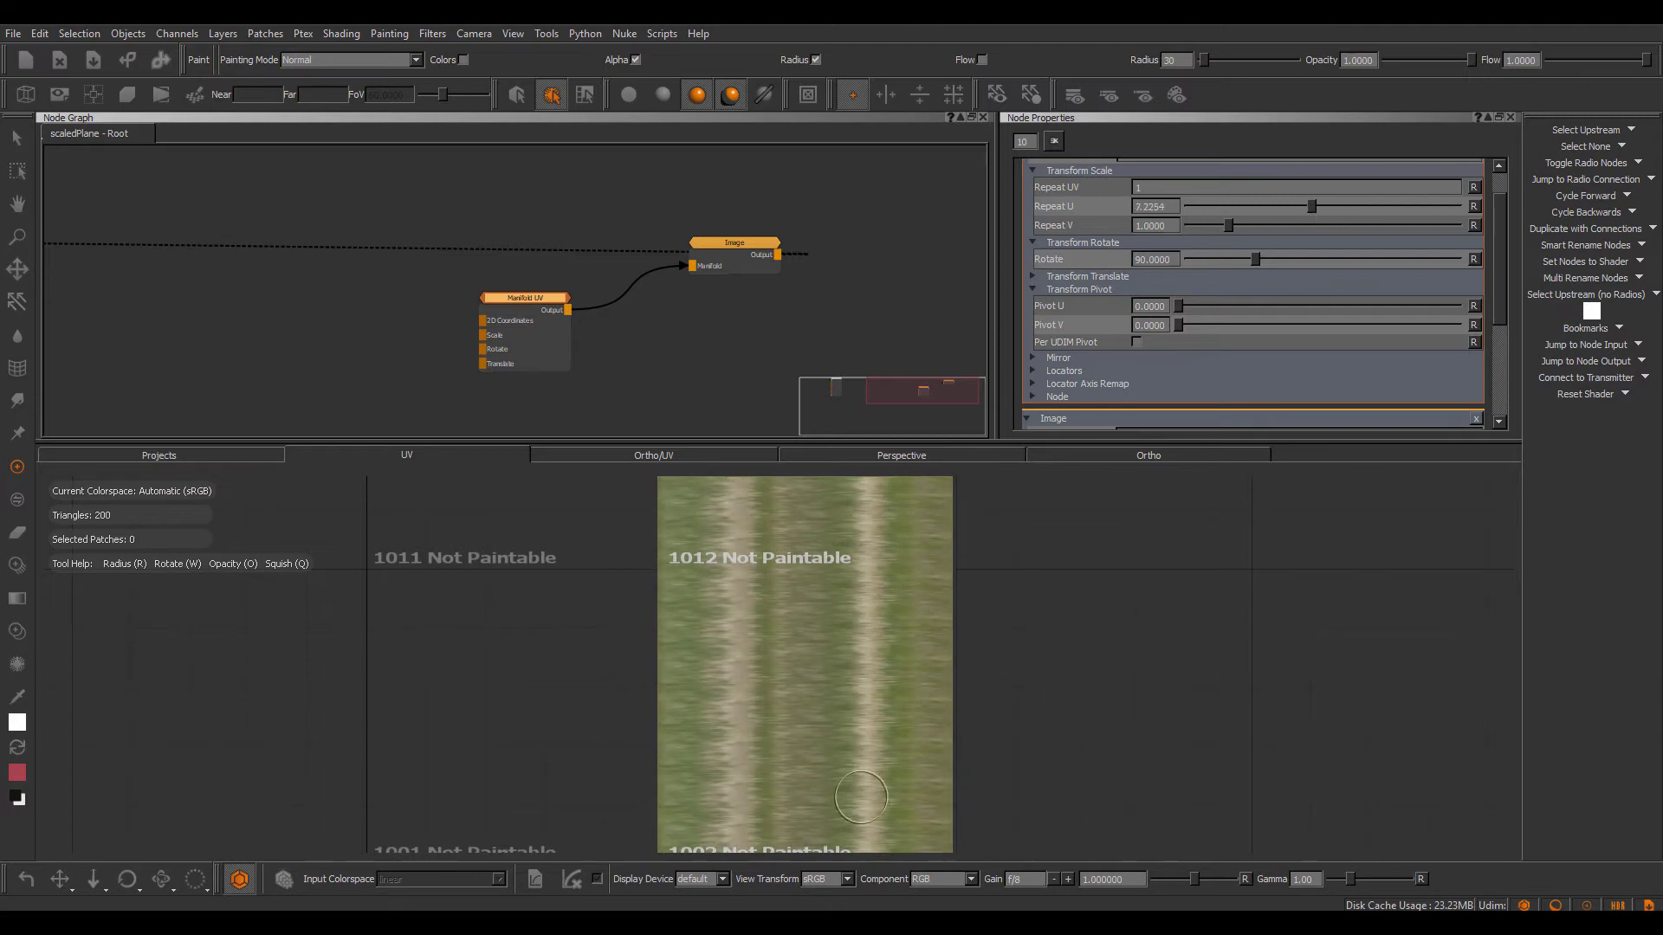
pyautogui.moveTo(598, 848); pyautogui.dragTo(615, 790, button='middle')
pyautogui.scroll(-5, 839, 724)
pyautogui.moveTo(1313, 204); pyautogui.dragTo(1214, 204)
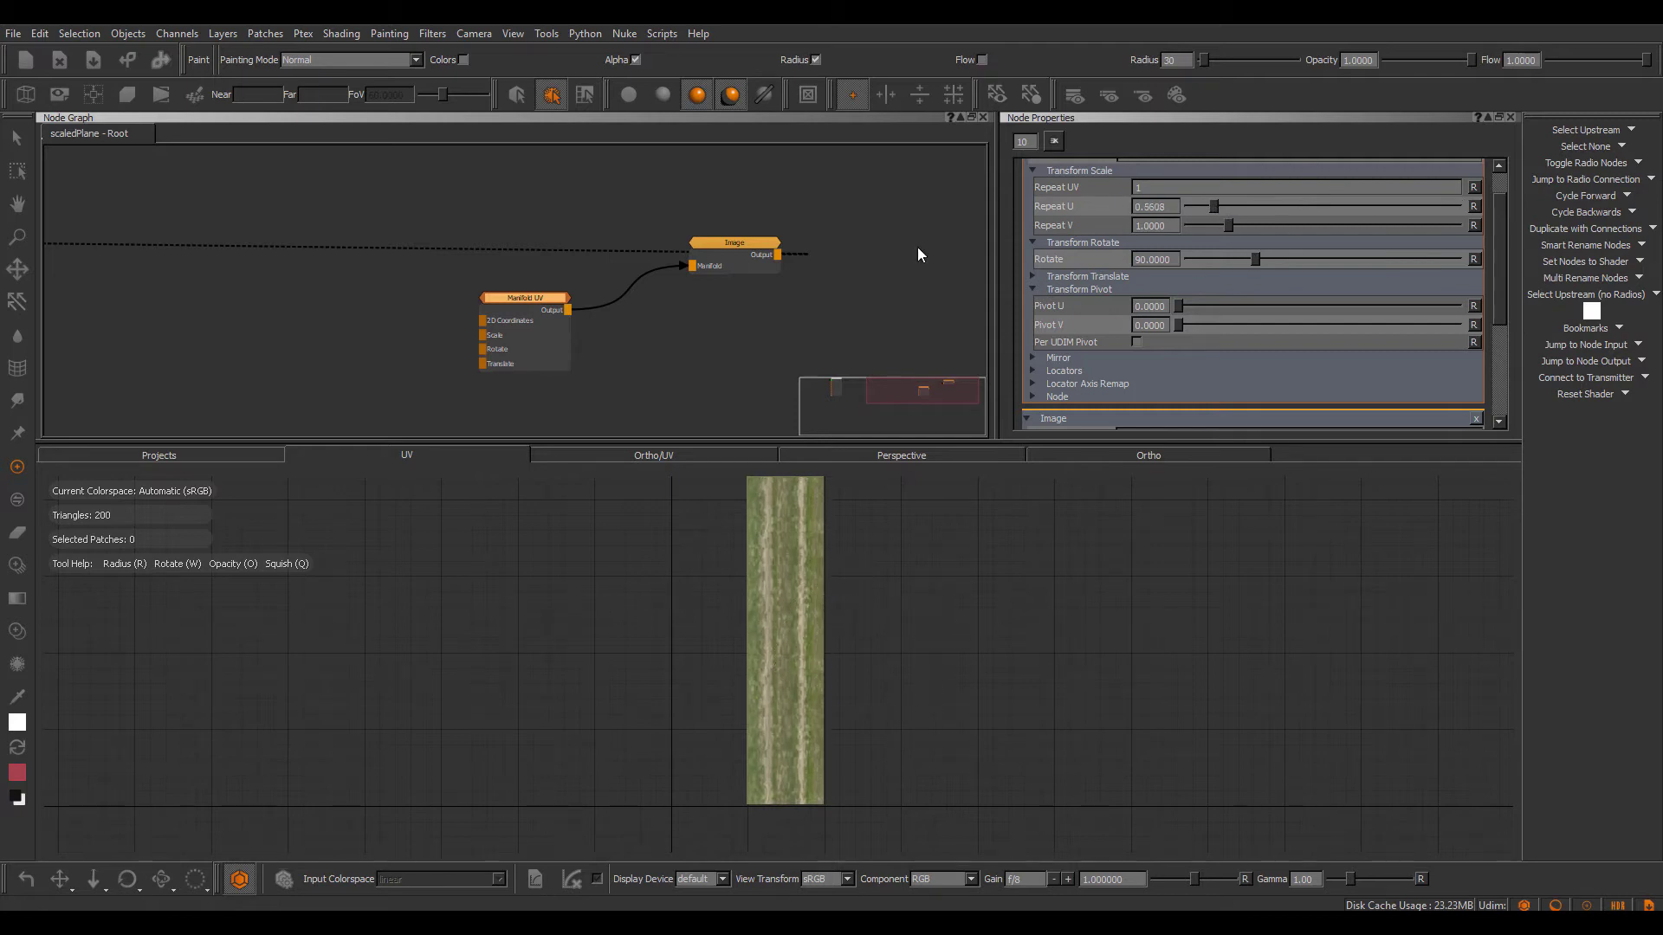
# Create a Cloud (extended) node in empty graph space beside the Image node and view its output.
pyautogui.moveTo(718, 288); pyautogui.dragTo(496, 268, button='middle')
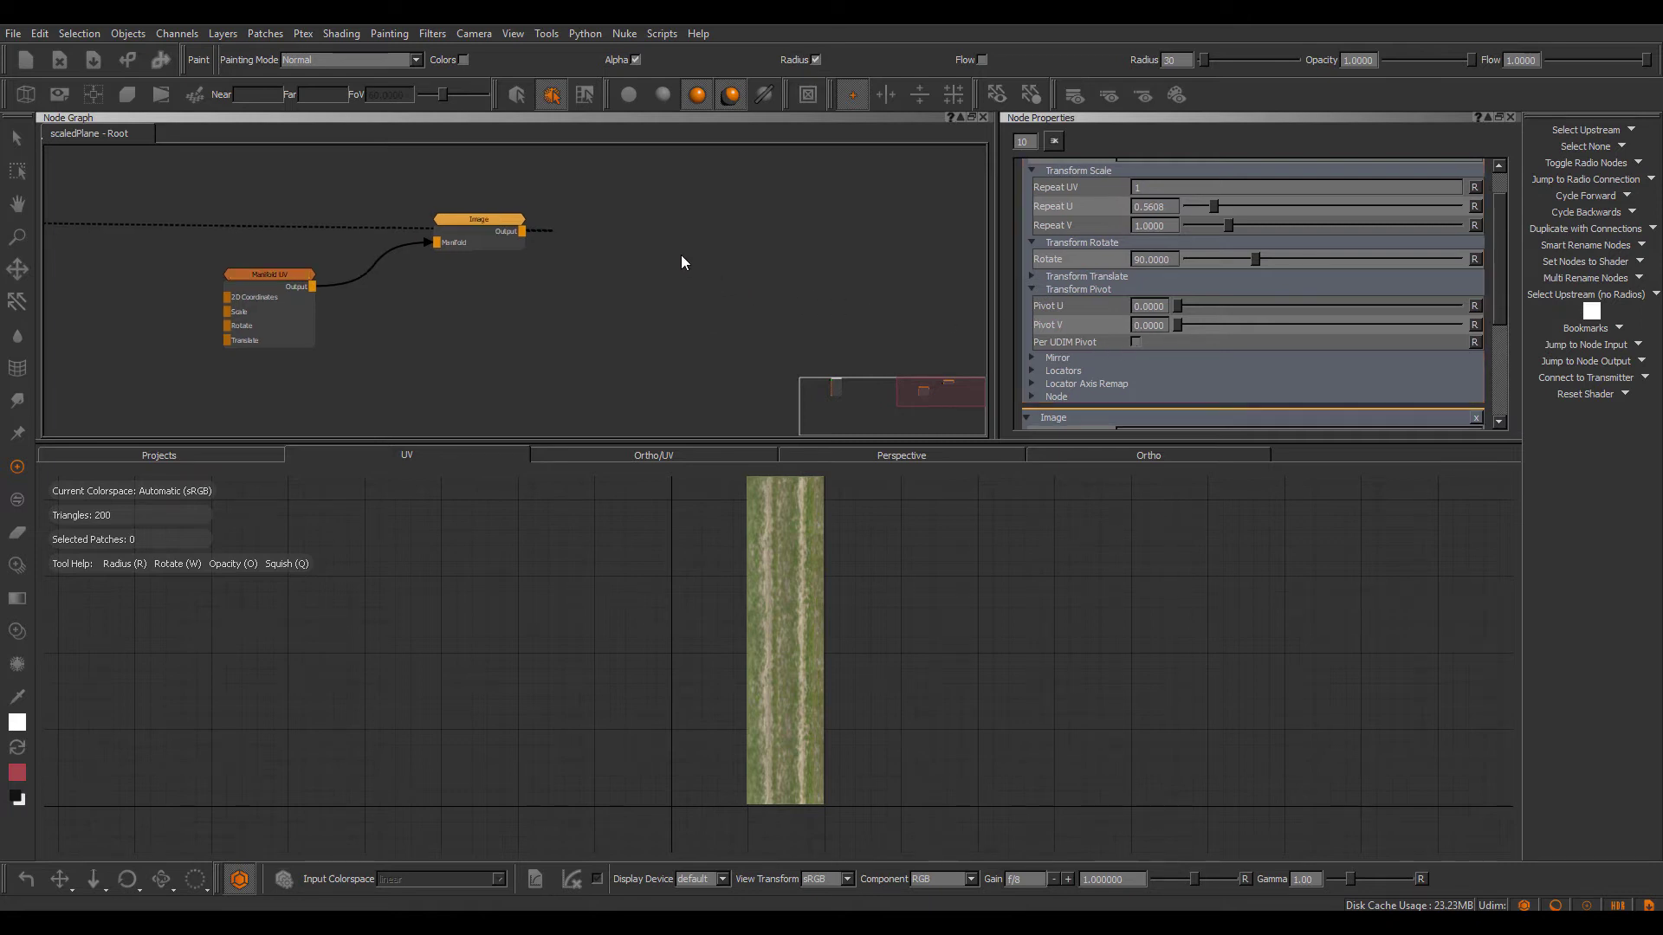
pyautogui.press('Tab')
pyautogui.write('clou')
pyautogui.press('Down')
pyautogui.press('Down')
pyautogui.press('Return')
pyautogui.scroll(2, 736, 258)
pyautogui.moveTo(736, 258); pyautogui.dragTo(689, 230, button='middle')
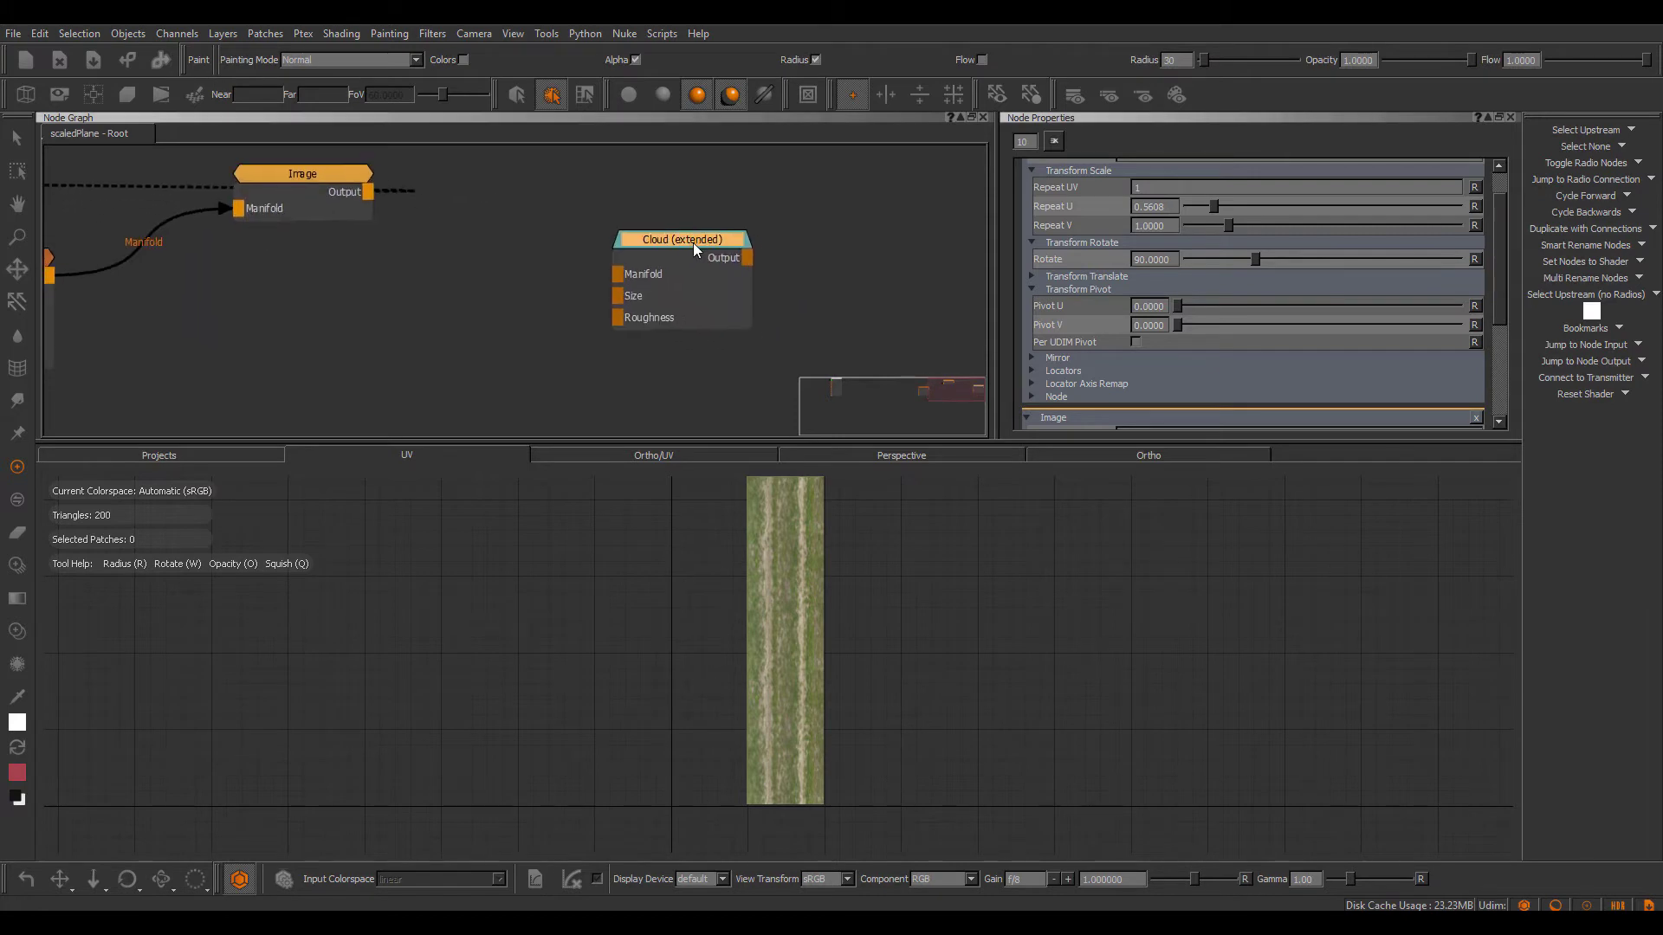
pyautogui.press('v')
pyautogui.press('v')
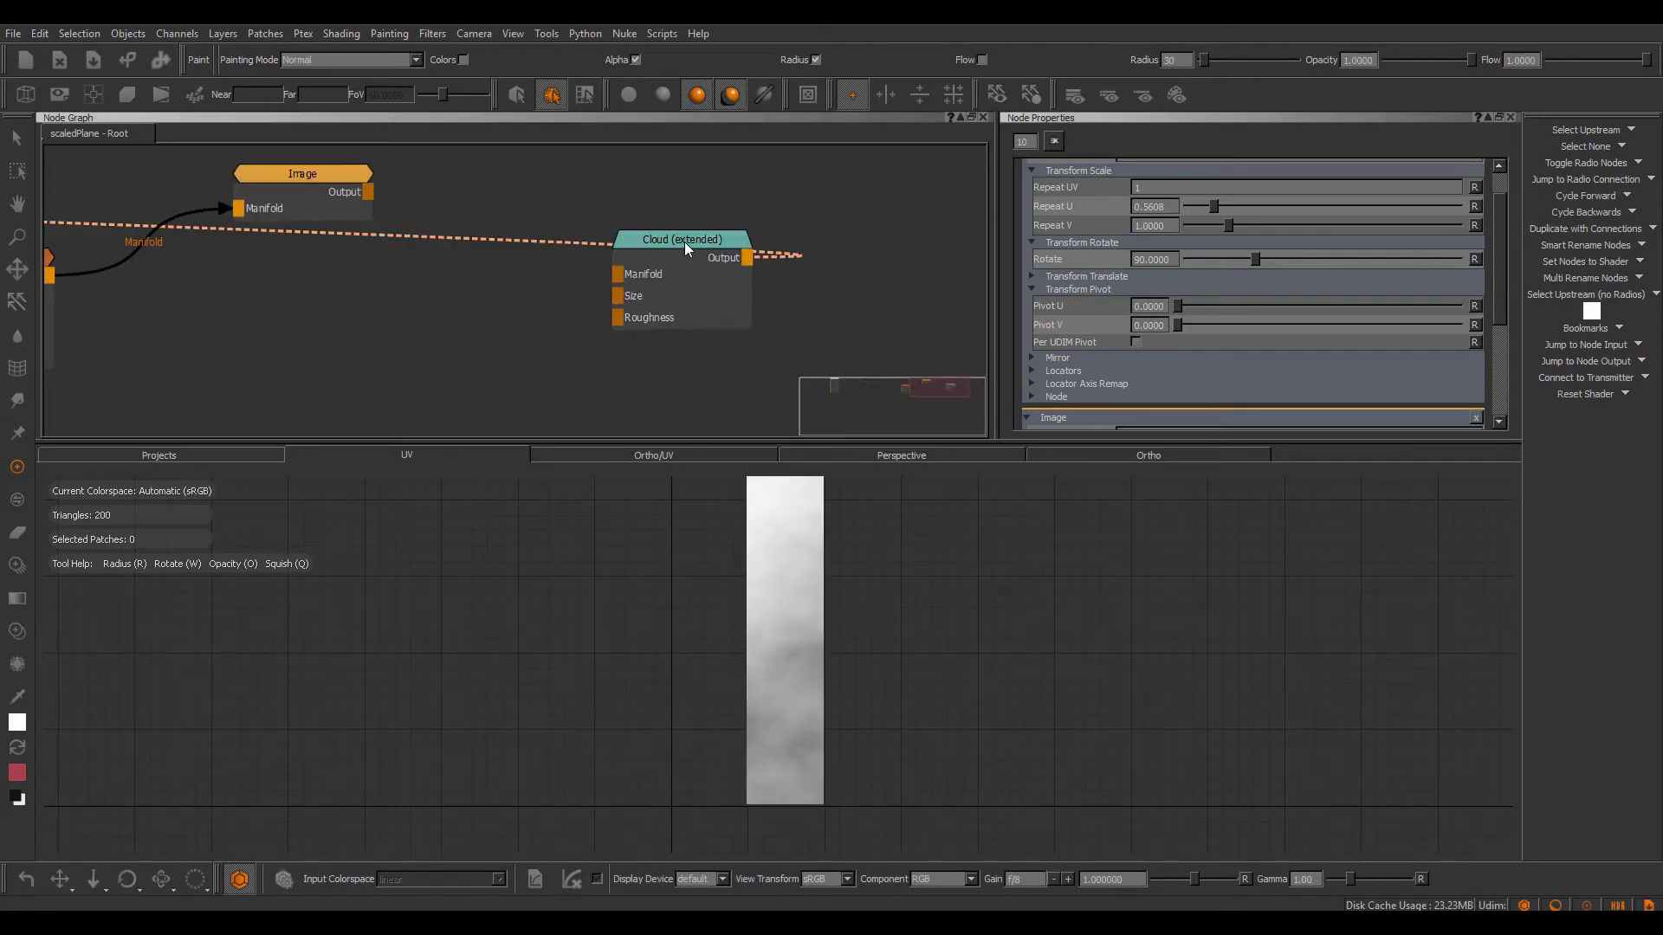
# Set the Cloud (extended) node's Size to about 0.11 and turn on its UV Space option.
pyautogui.doubleClick(685, 242)
pyautogui.moveTo(1213, 227); pyautogui.dragTo(1195, 227)
pyautogui.click(1058, 317)
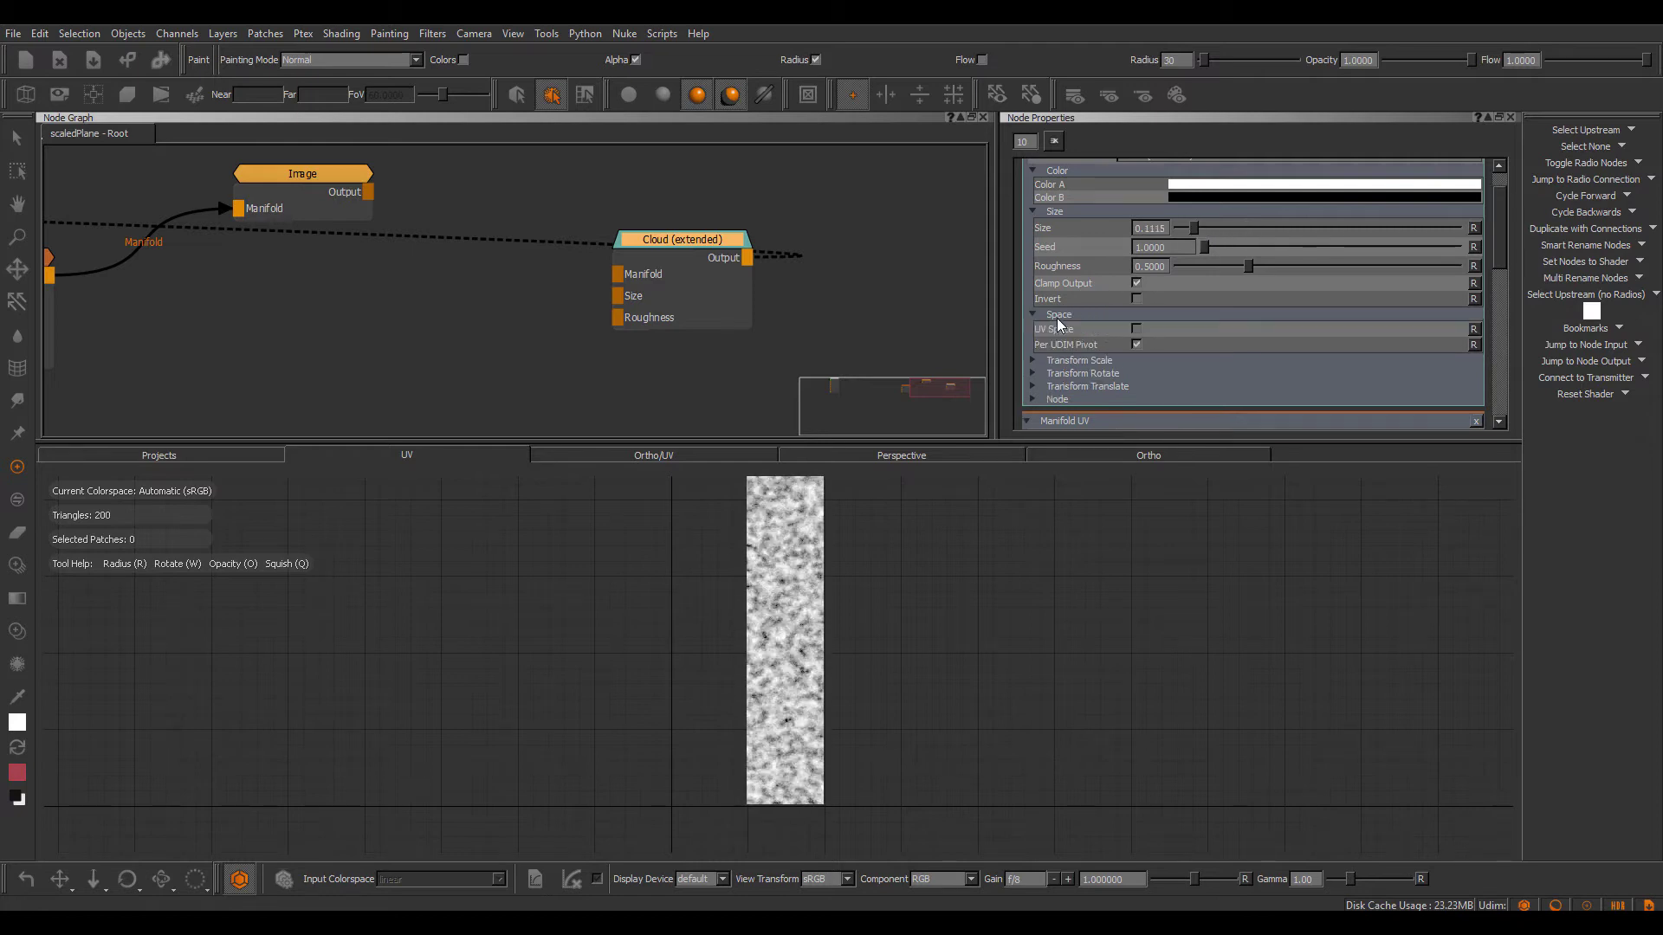
pyautogui.click(1137, 336)
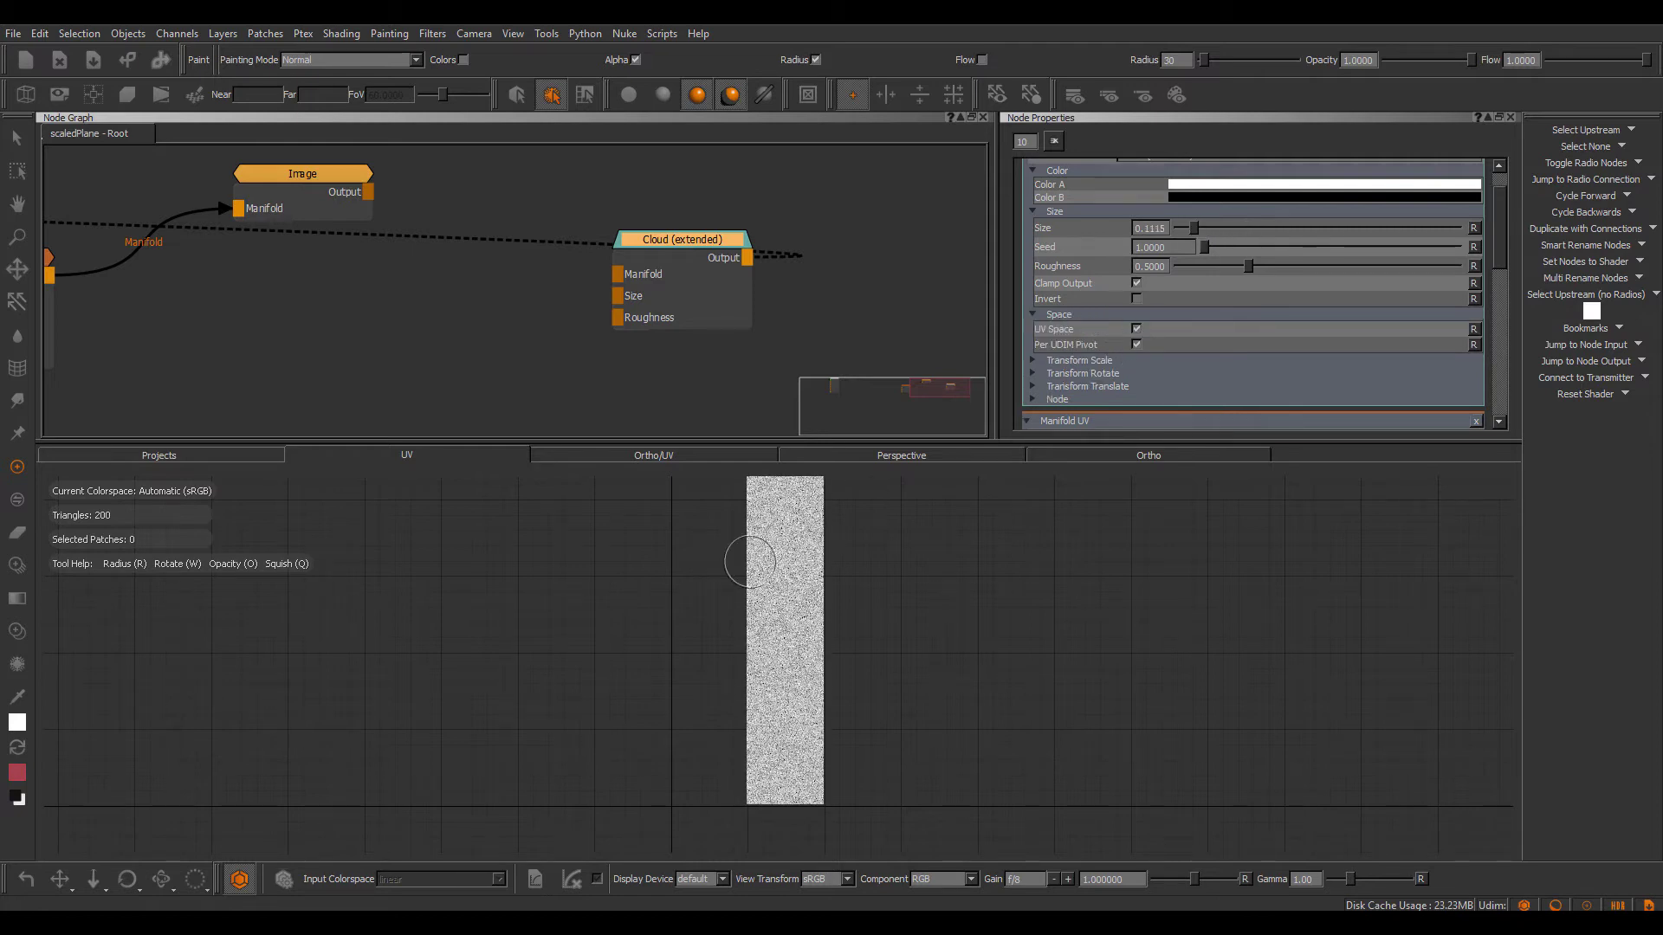
pyautogui.scroll(3, 754, 580)
pyautogui.scroll(3, 885, 604)
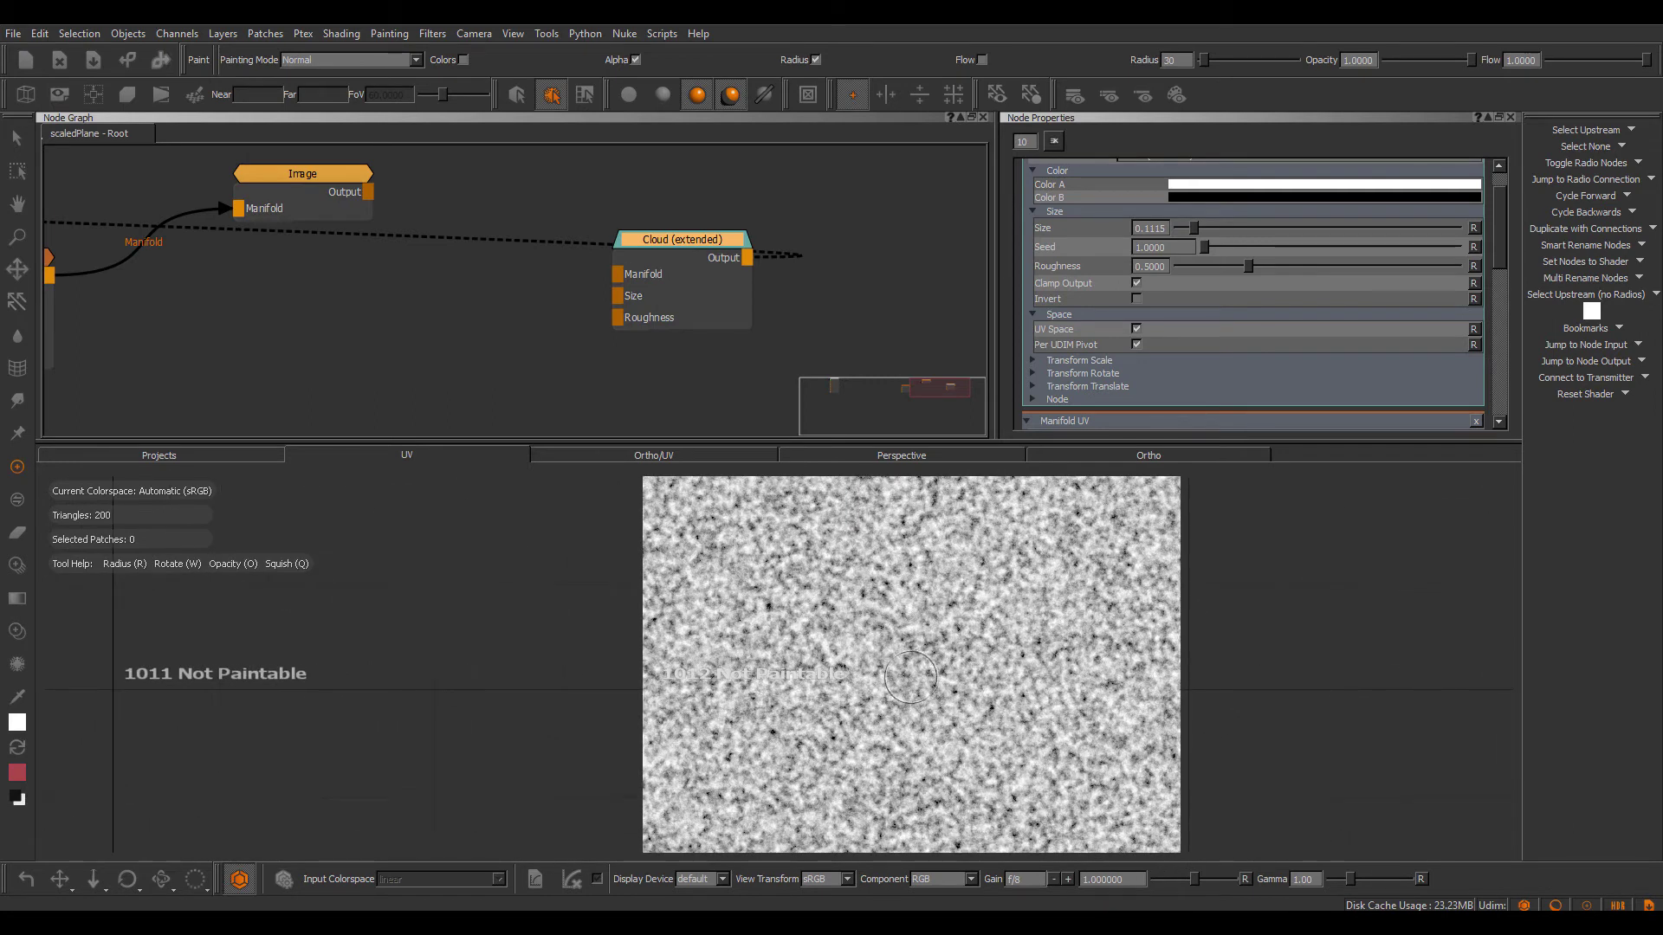
# Set the Cloud (extended) node's Scale Y to about 0.45 and turn off its Per UDIM Pivot.
pyautogui.click(1093, 360)
pyautogui.scroll(-2, 1091, 292)
pyautogui.moveTo(1229, 292)
pyautogui.mouseDown()
pyautogui.moveTo(1260, 298)
pyautogui.moveTo(1208, 293)
pyautogui.moveTo(1281, 296)
pyautogui.moveTo(1212, 297)
pyautogui.mouseUp()
pyautogui.keyDown('alt'); pyautogui.moveTo(1053, 565); pyautogui.dragTo(999, 704, button='right'); pyautogui.keyUp('alt')
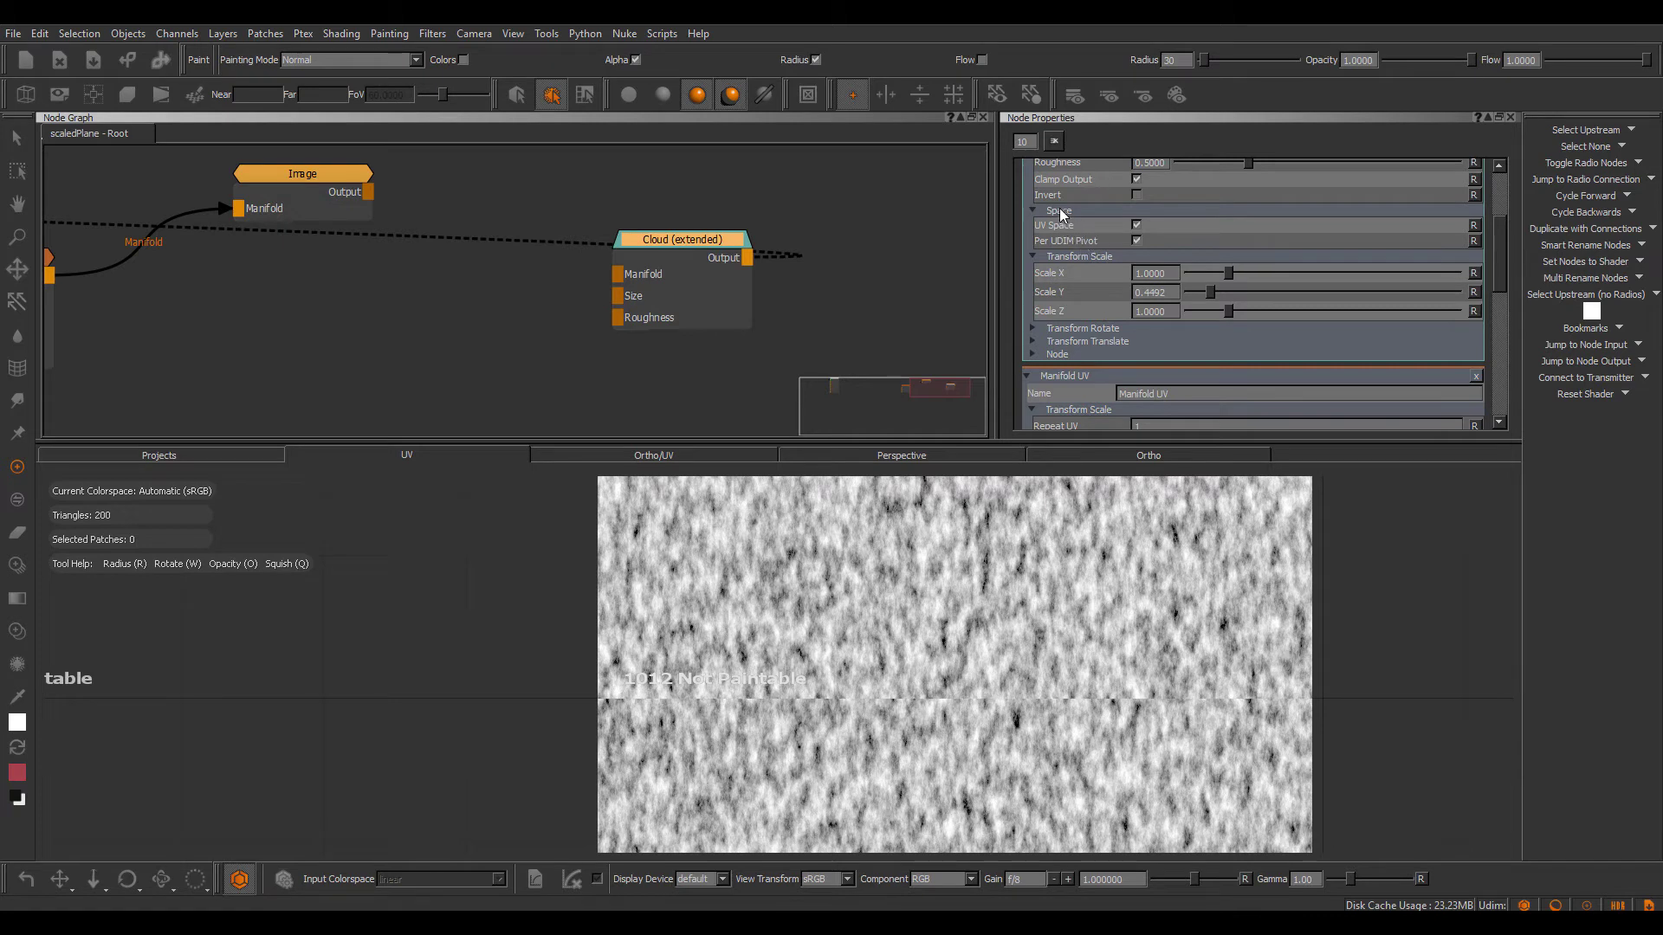
pyautogui.click(1136, 241)
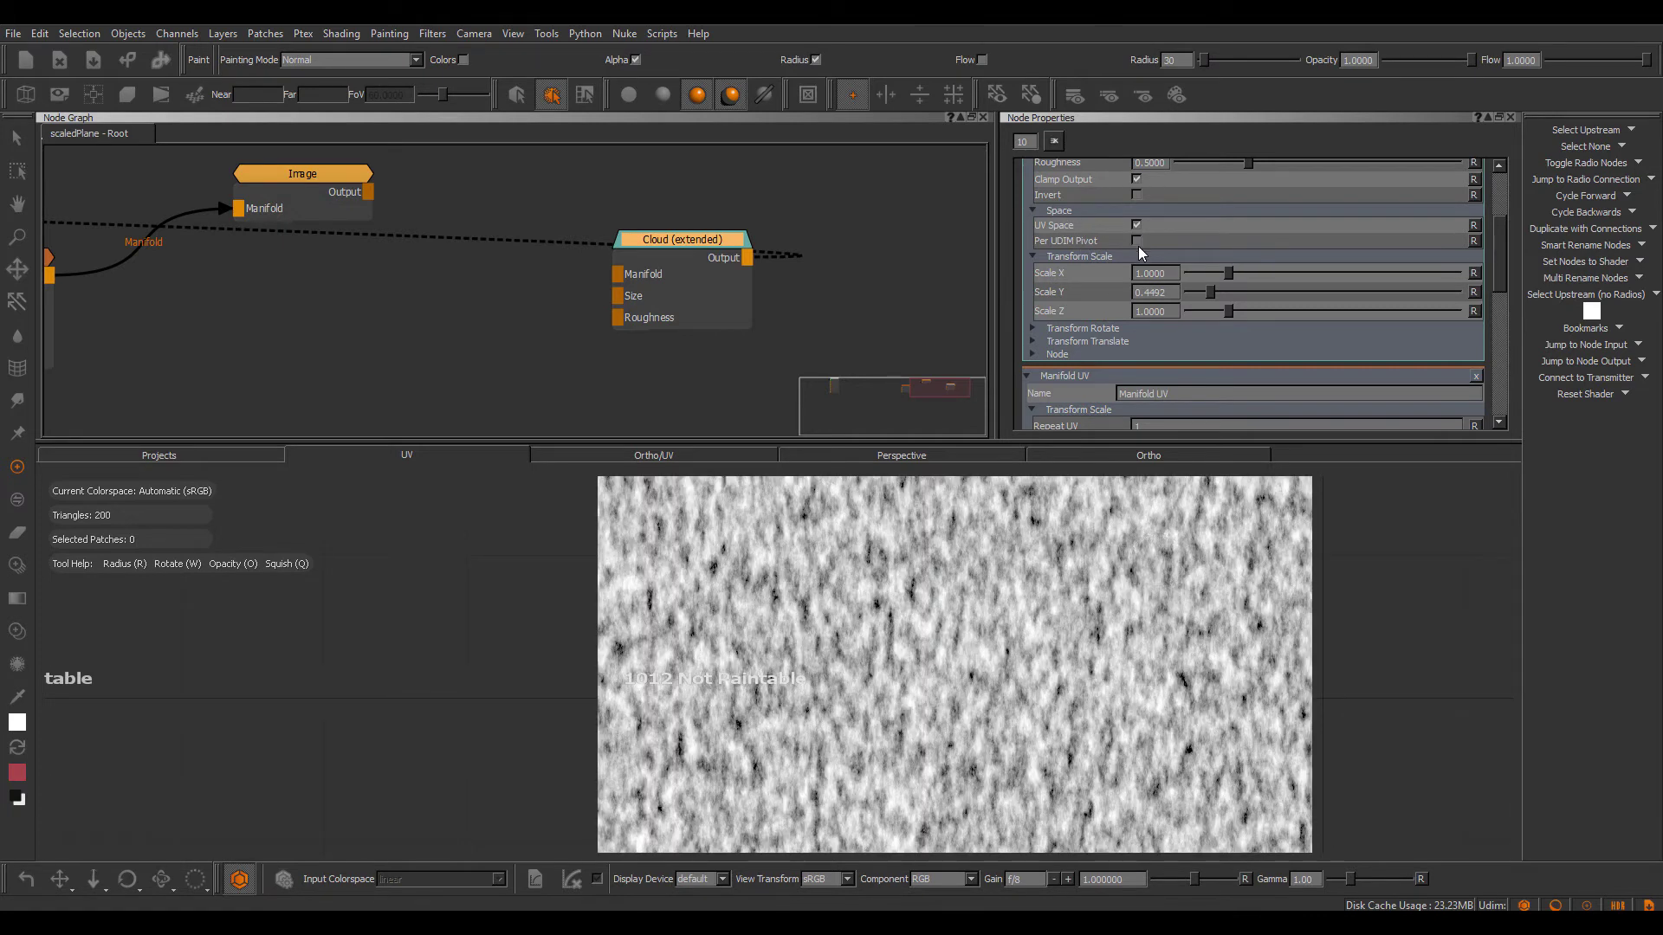
pyautogui.keyDown('alt'); pyautogui.moveTo(1183, 705); pyautogui.dragTo(1022, 690, button='right'); pyautogui.keyUp('alt')
pyautogui.scroll(-4, 1022, 687)
# Create a Texture Scatter 2D X1 node beside the Cloud node and expand its UV Settings.
pyautogui.moveTo(907, 270); pyautogui.dragTo(761, 249, button='middle')
pyautogui.click(746, 234)
pyautogui.press('Tab')
pyautogui.write('text')
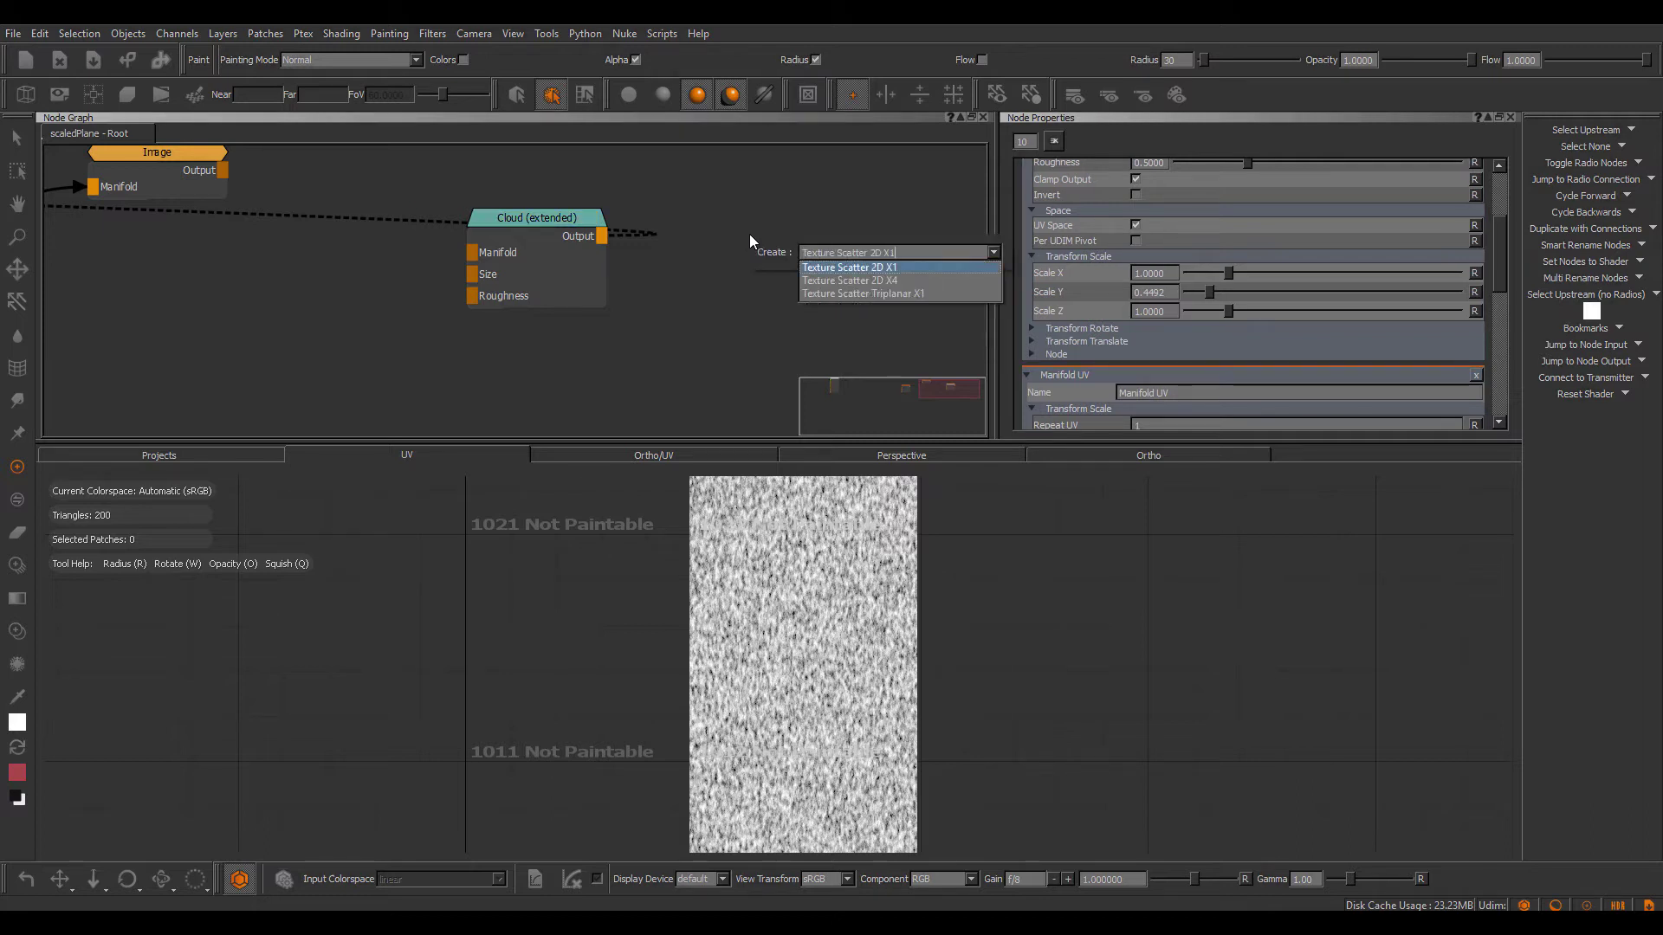
pyautogui.press('Return')
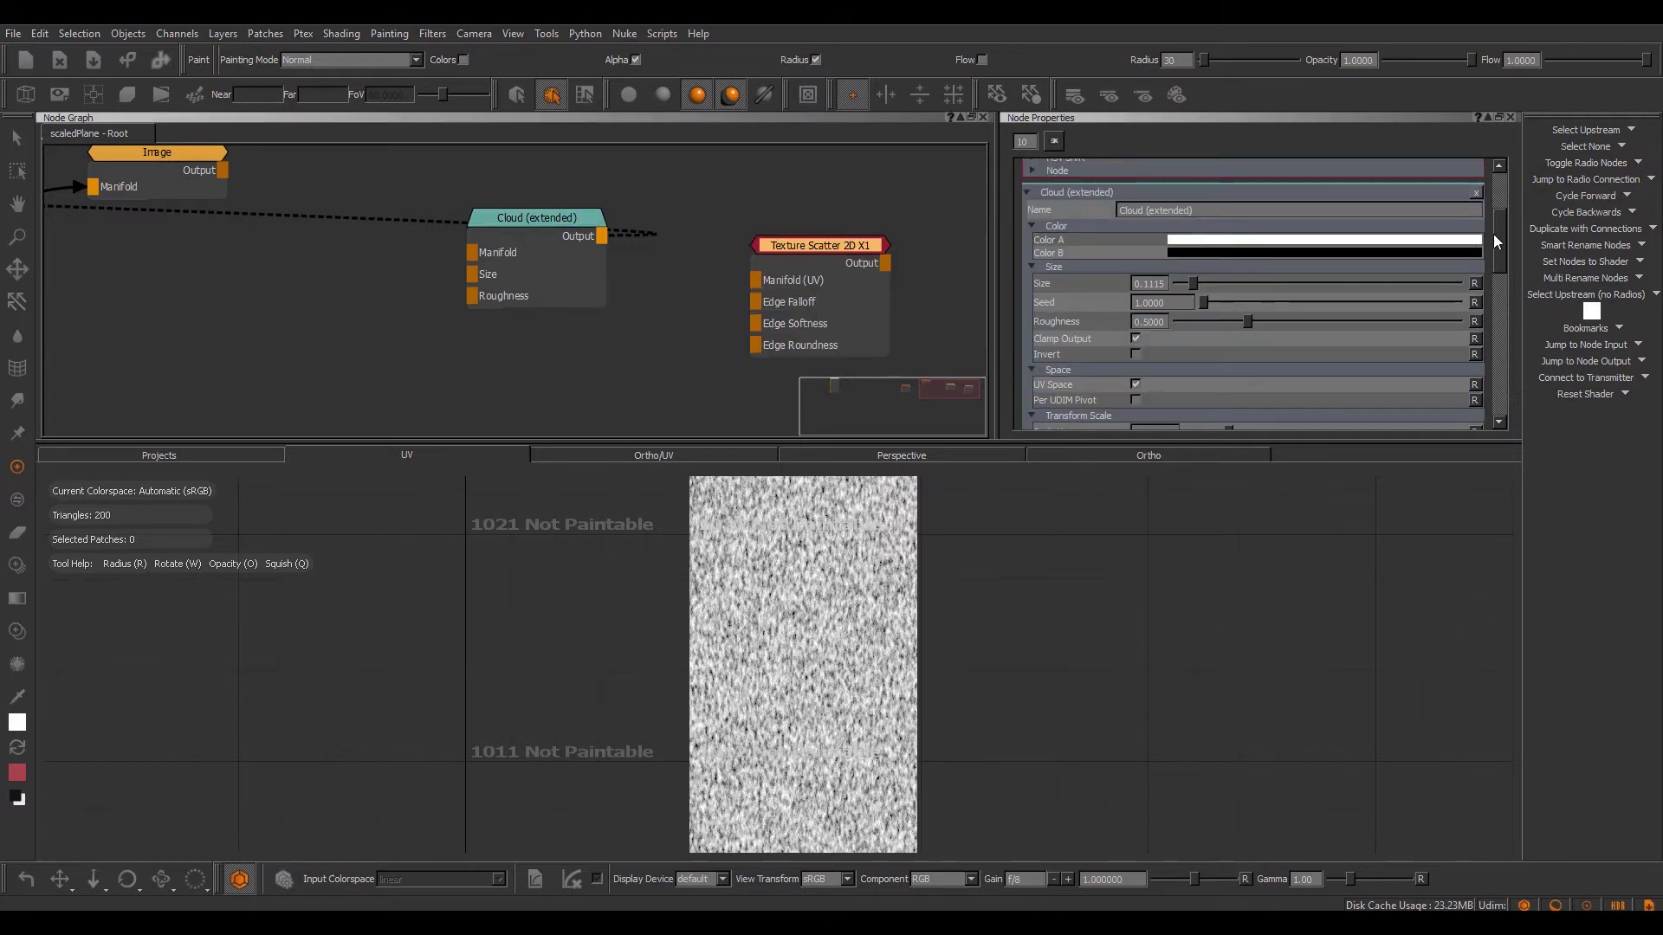
pyautogui.moveTo(1494, 233); pyautogui.dragTo(1504, 201)
pyautogui.click(1080, 236)
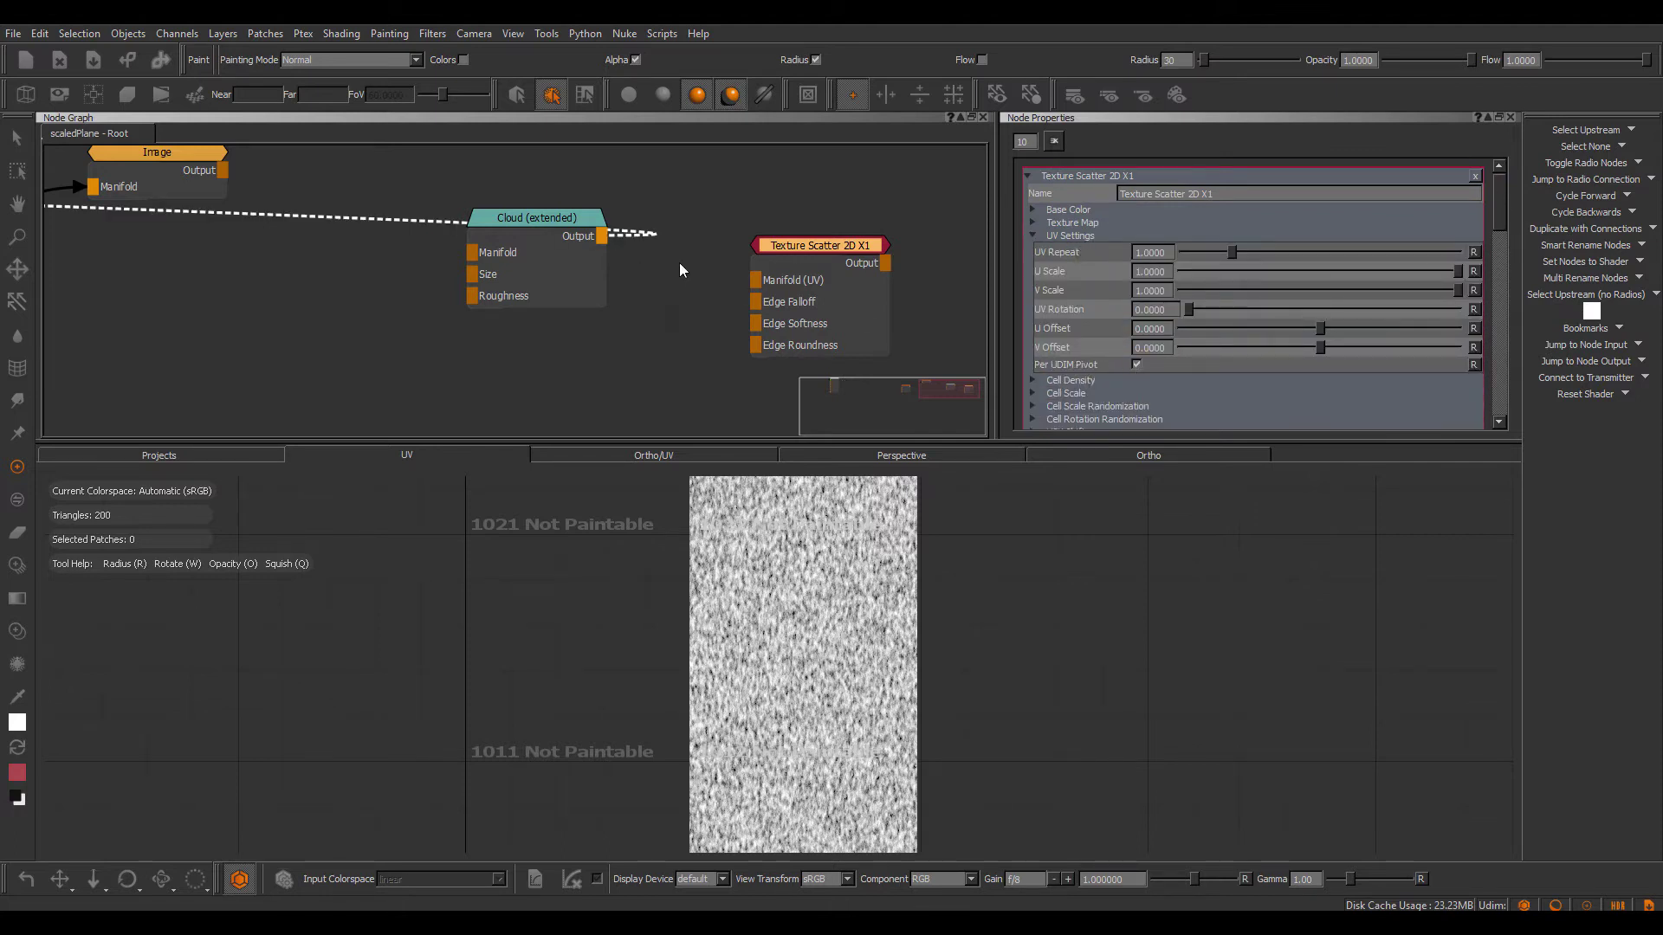
# Create a Spotify node near the Texture Scatter node and open its properties to look through the settings.
pyautogui.moveTo(705, 271); pyautogui.dragTo(574, 322, button='middle')
pyautogui.click(745, 207)
pyautogui.press('Tab')
pyautogui.write('spo')
pyautogui.press('Down')
pyautogui.press('Return')
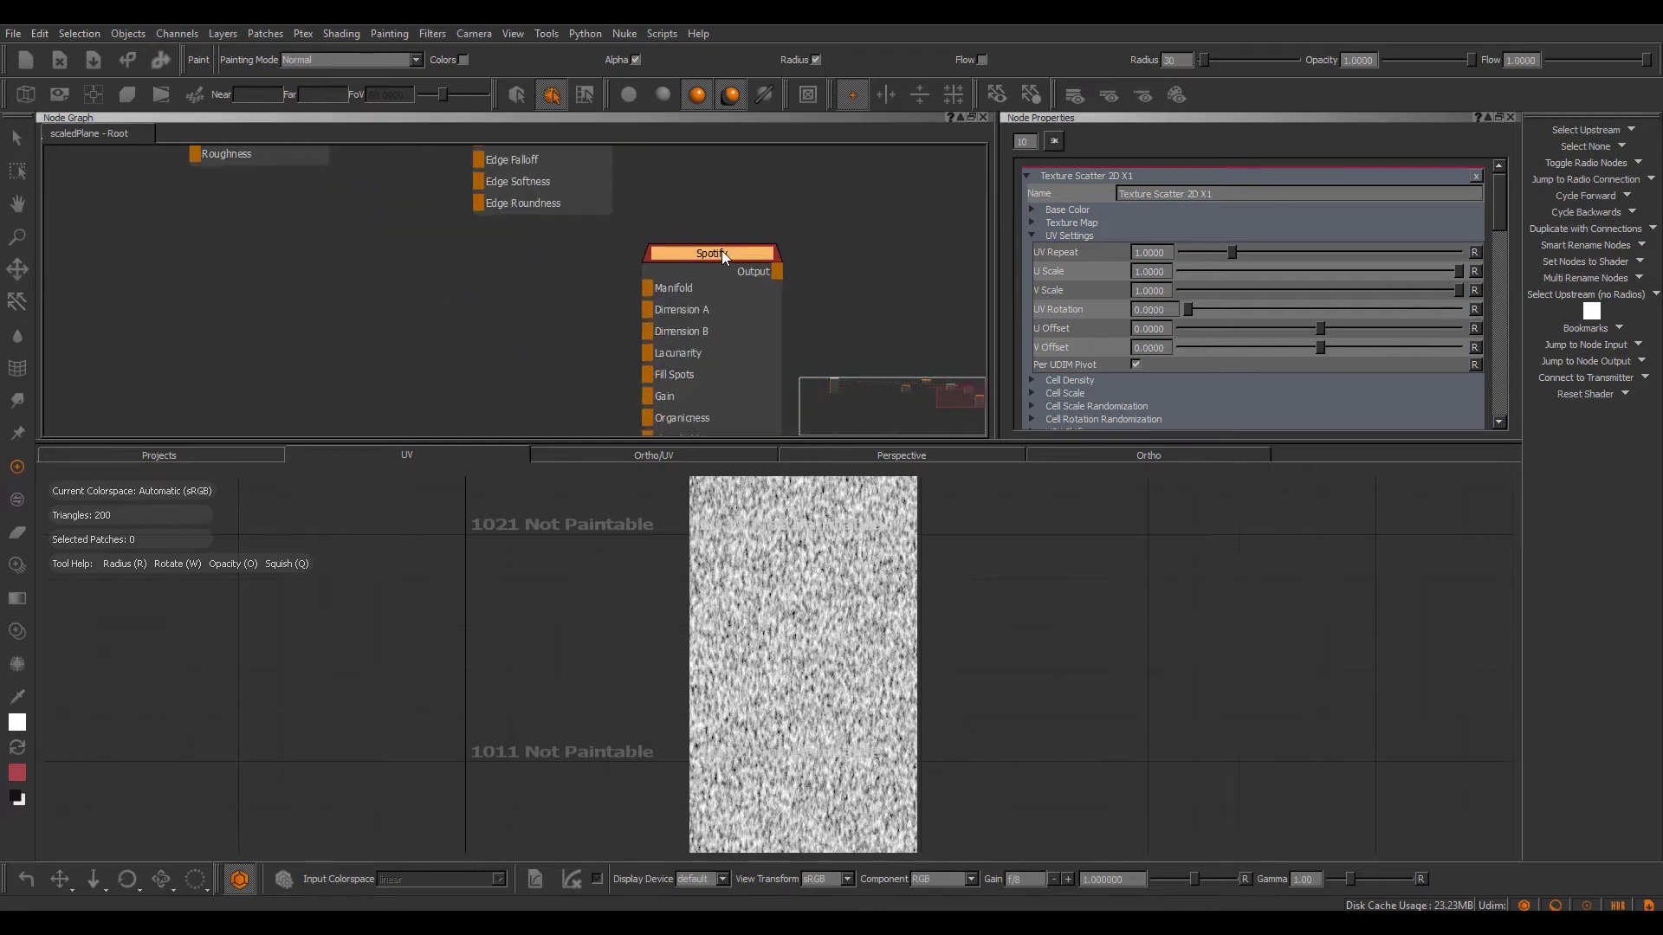
pyautogui.doubleClick(721, 251)
pyautogui.scroll(-3, 1503, 215)
pyautogui.scroll(-3, 1503, 222)
pyautogui.click(1061, 286)
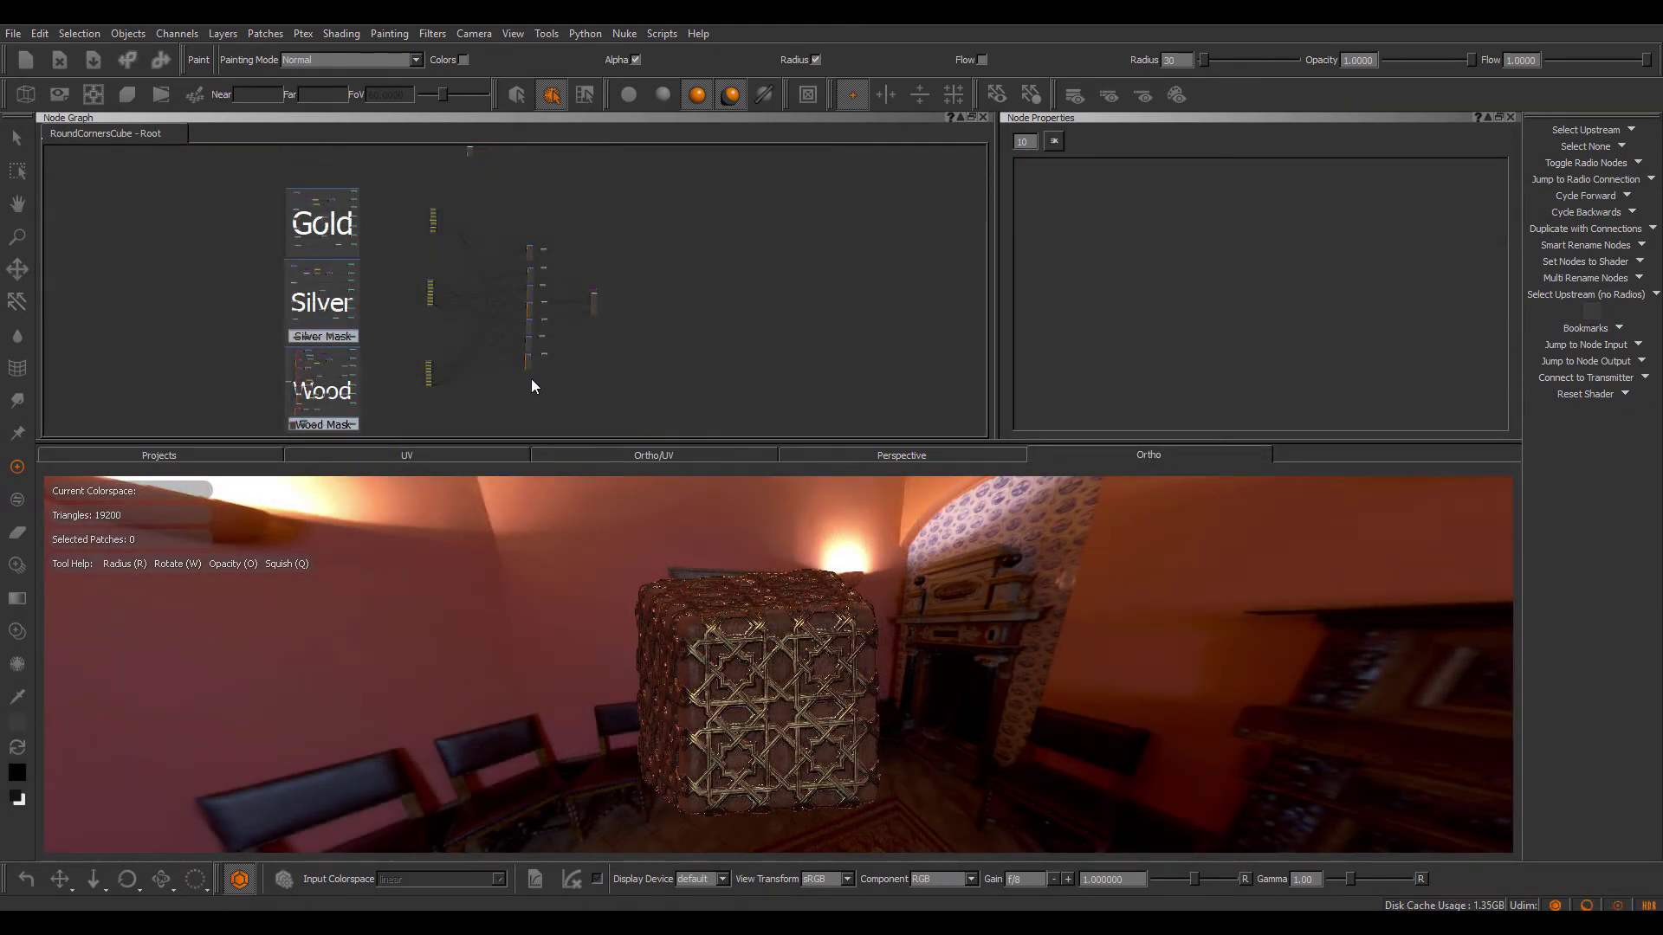
# Show the Shaders palette for the rounded cube project and adjust its width to read the VRayMtl shader's input assignments.
pyautogui.moveTo(534, 379); pyautogui.dragTo(568, 349, button='middle')
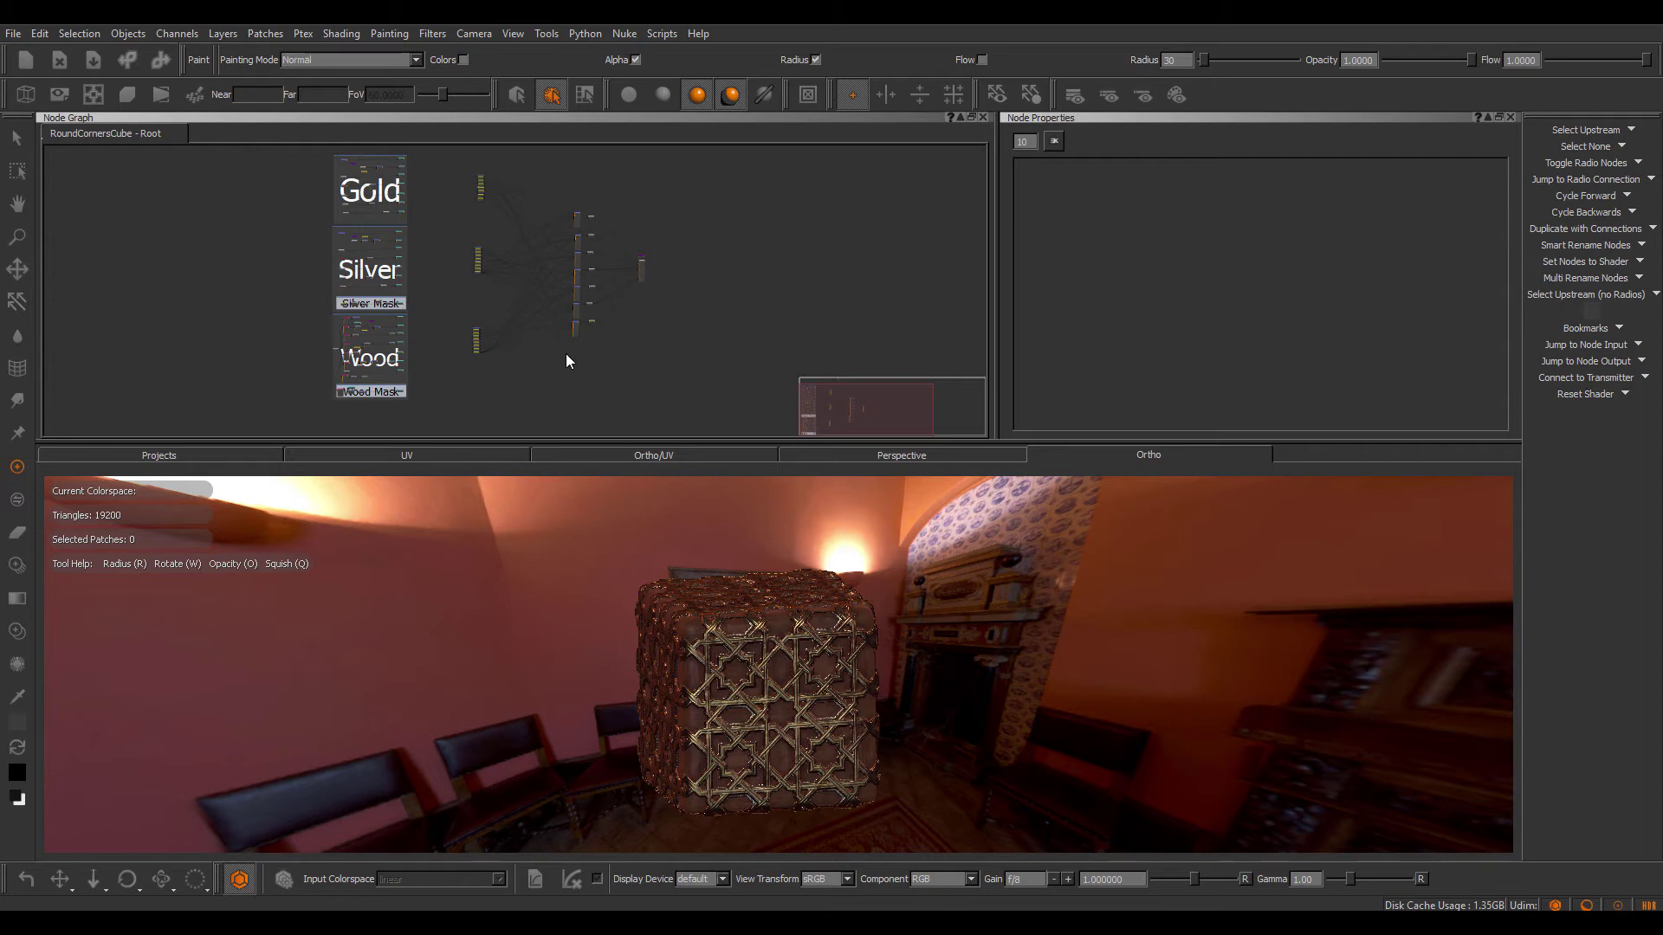
pyautogui.scroll(5, 427, 322)
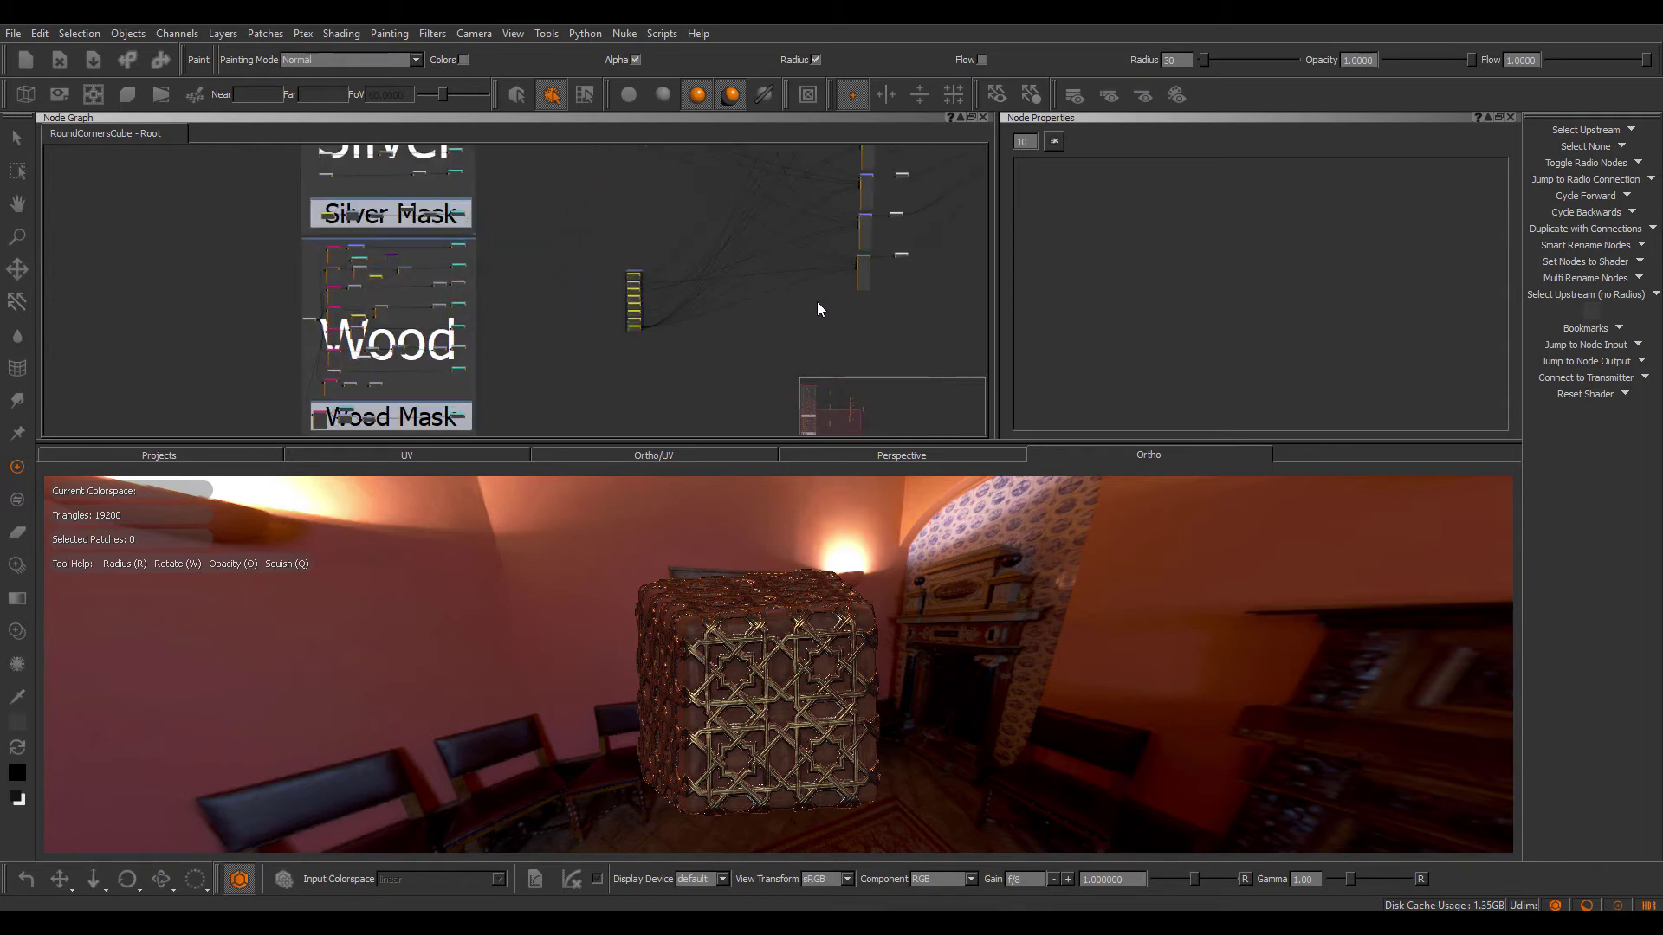
pyautogui.rightClick(27, 177)
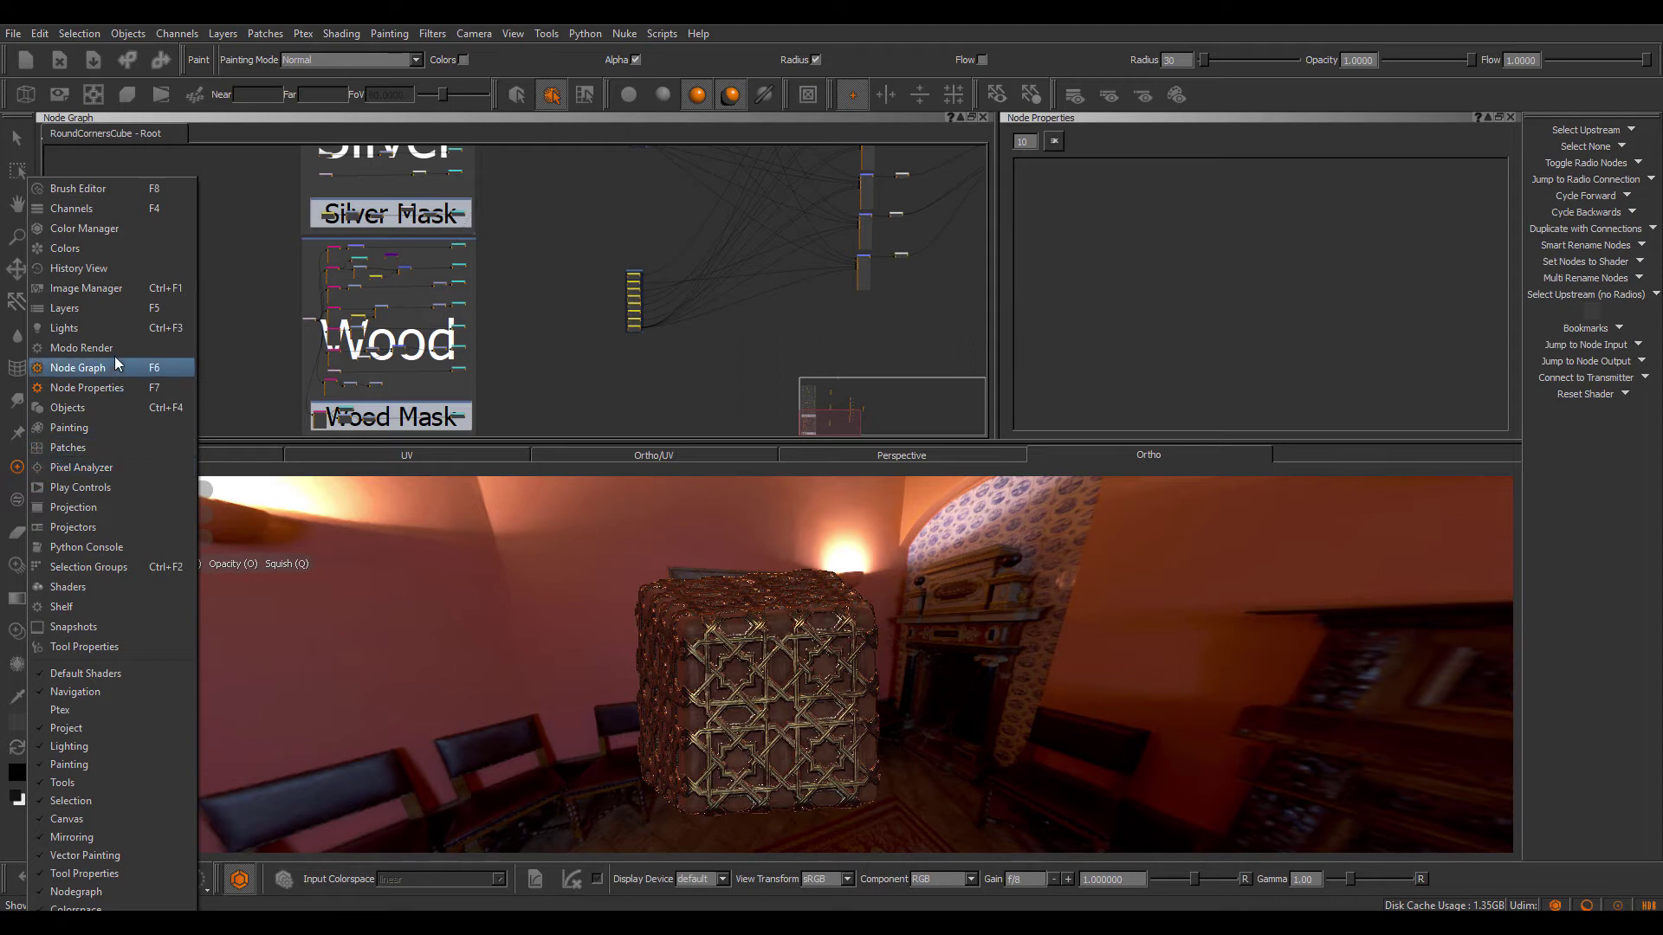
pyautogui.click(105, 592)
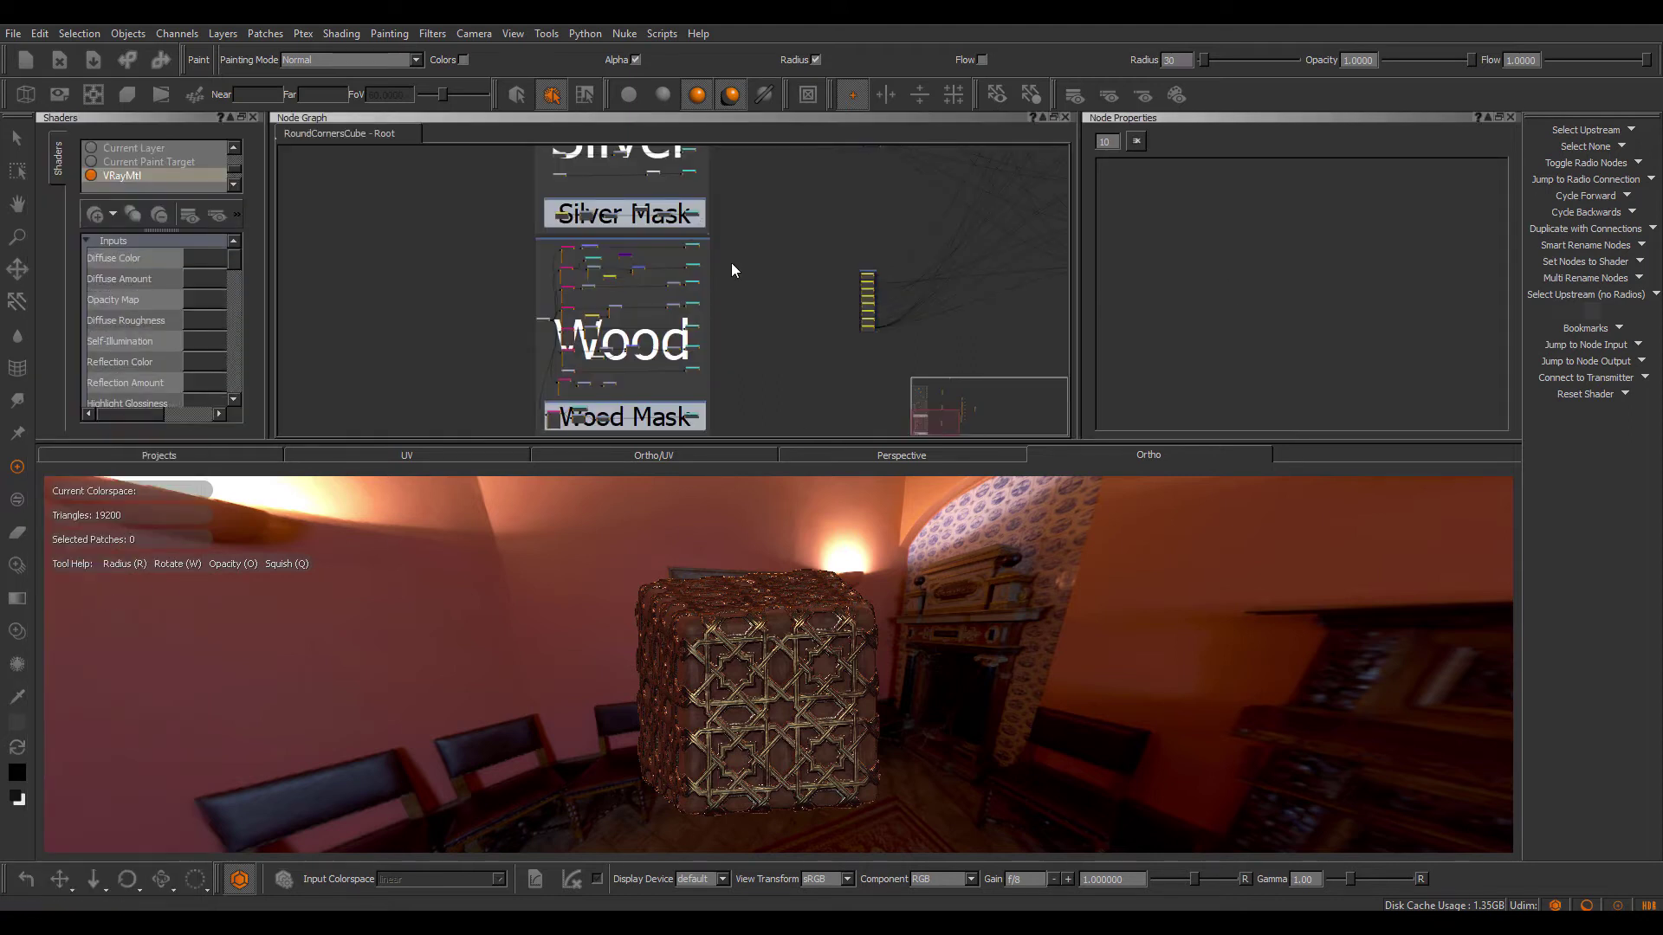
pyautogui.moveTo(266, 287); pyautogui.dragTo(424, 286)
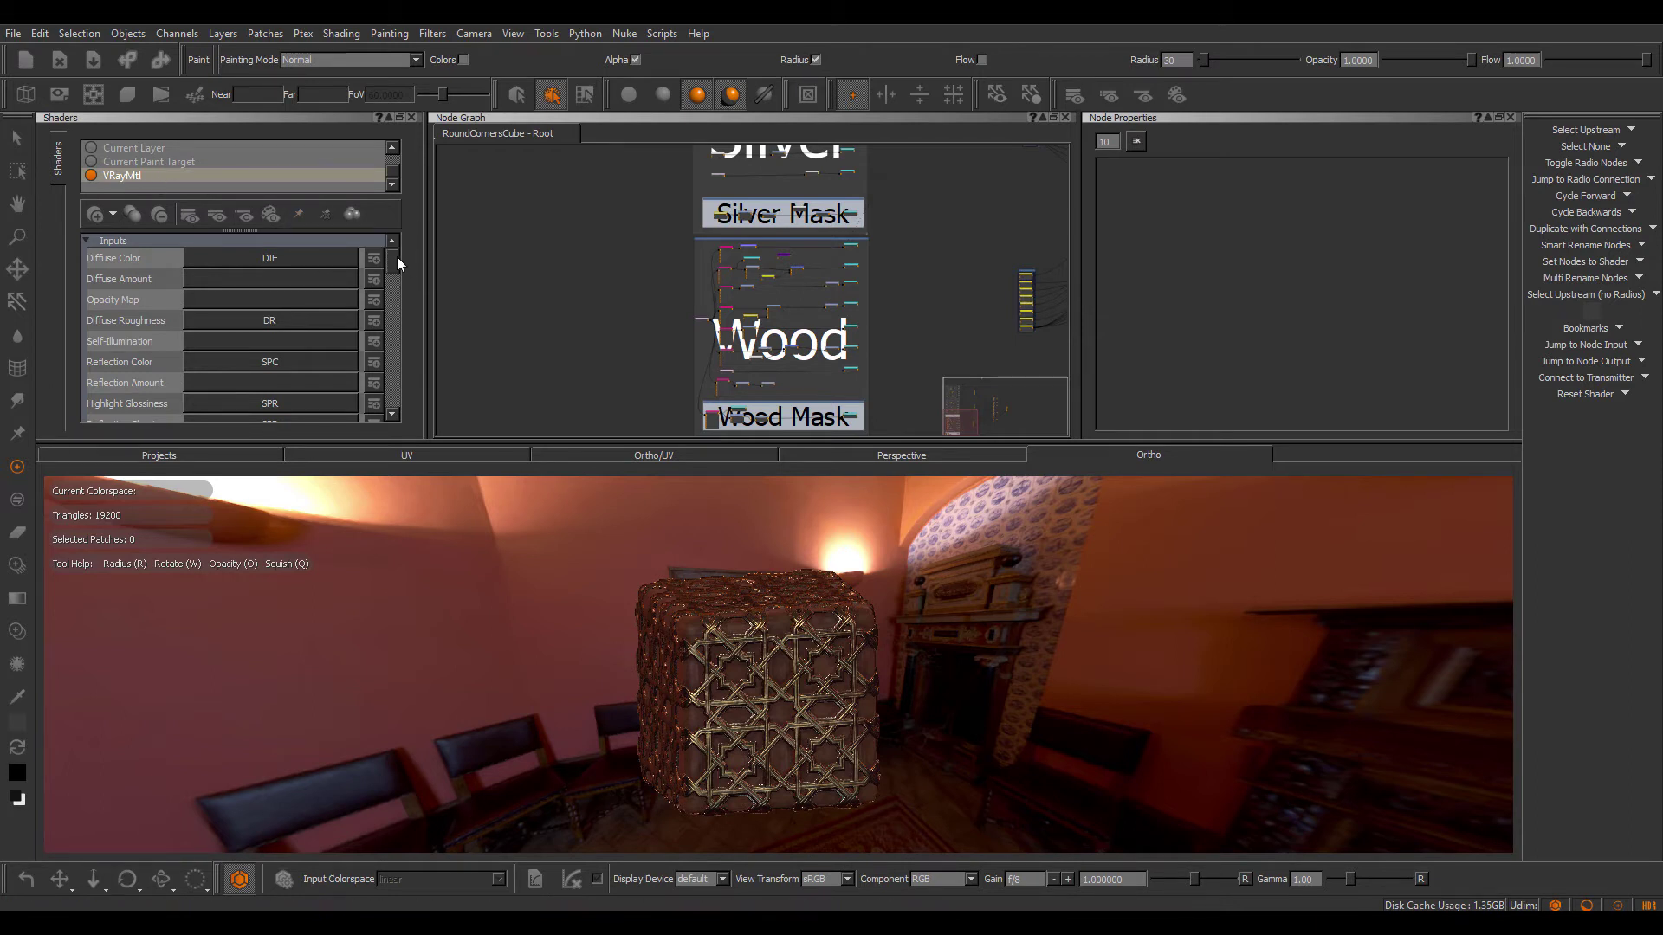
pyautogui.moveTo(398, 263); pyautogui.dragTo(299, 242)
# Select all the radio transmitter nodes along the output side of the Gold material group.
pyautogui.moveTo(688, 316); pyautogui.dragTo(543, 287, button='middle')
pyautogui.moveTo(648, 317); pyautogui.dragTo(681, 326, button='middle')
pyautogui.scroll(2, 668, 301)
pyautogui.scroll(3, 684, 243)
pyautogui.moveTo(687, 262); pyautogui.dragTo(698, 416, button='middle')
pyautogui.scroll(4, 675, 307)
pyautogui.moveTo(660, 223); pyautogui.dragTo(786, 416, button='middle')
pyautogui.moveTo(794, 337); pyautogui.dragTo(775, 178, button='middle')
pyautogui.scroll(-1, 753, 315)
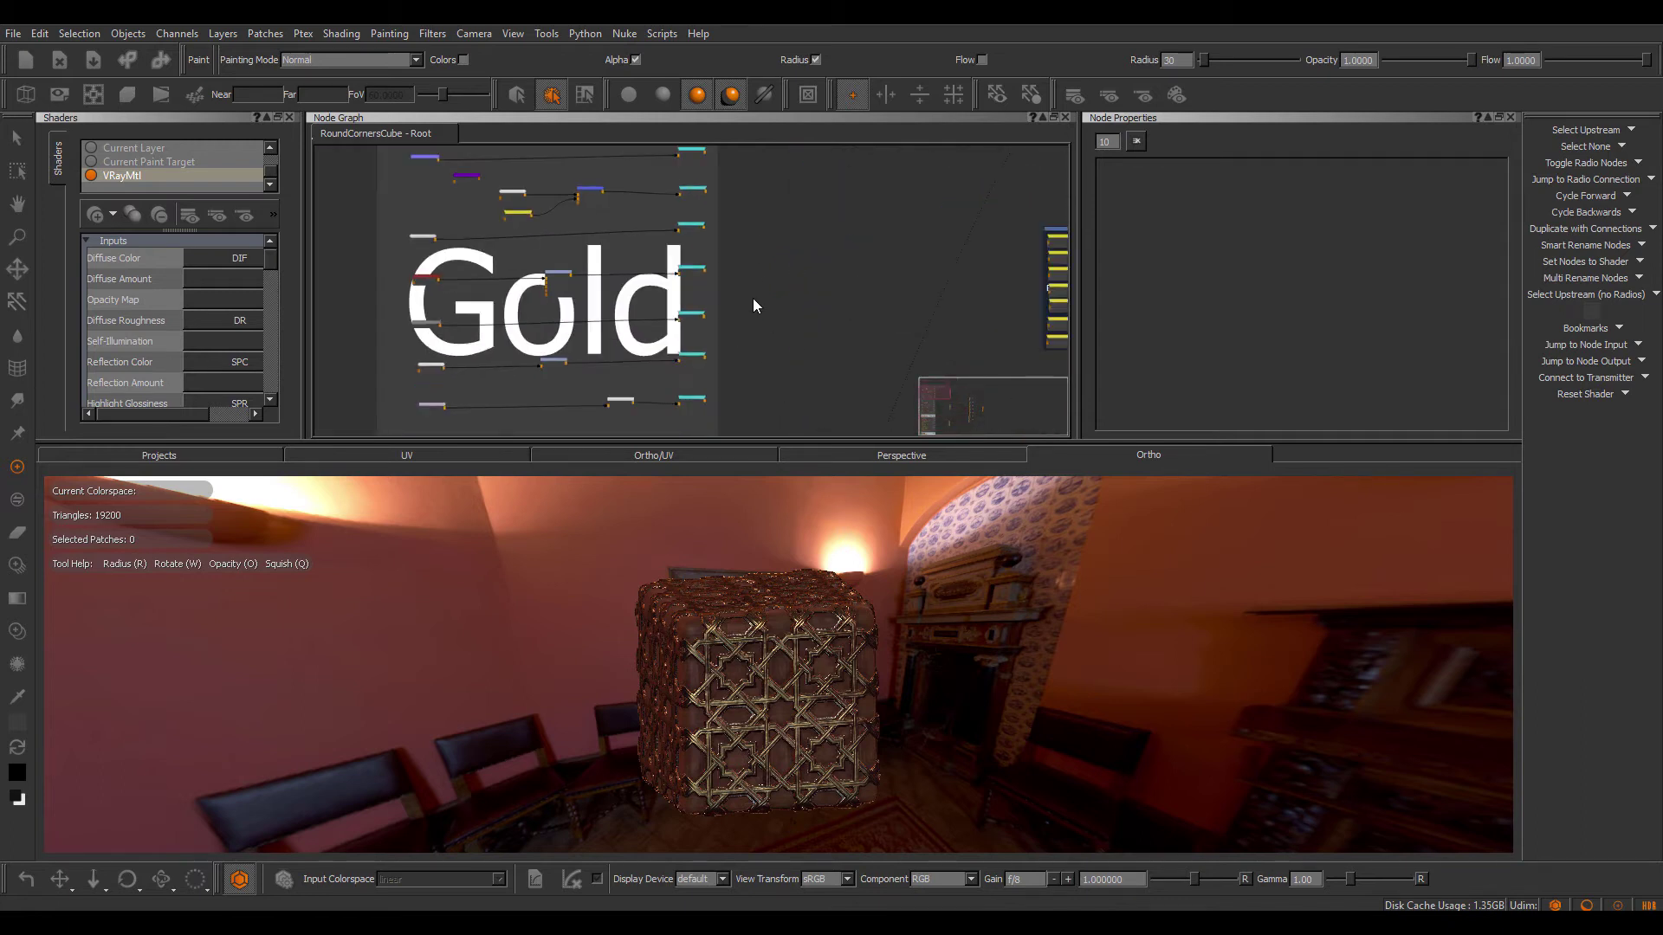
pyautogui.moveTo(695, 414); pyautogui.dragTo(709, 145)
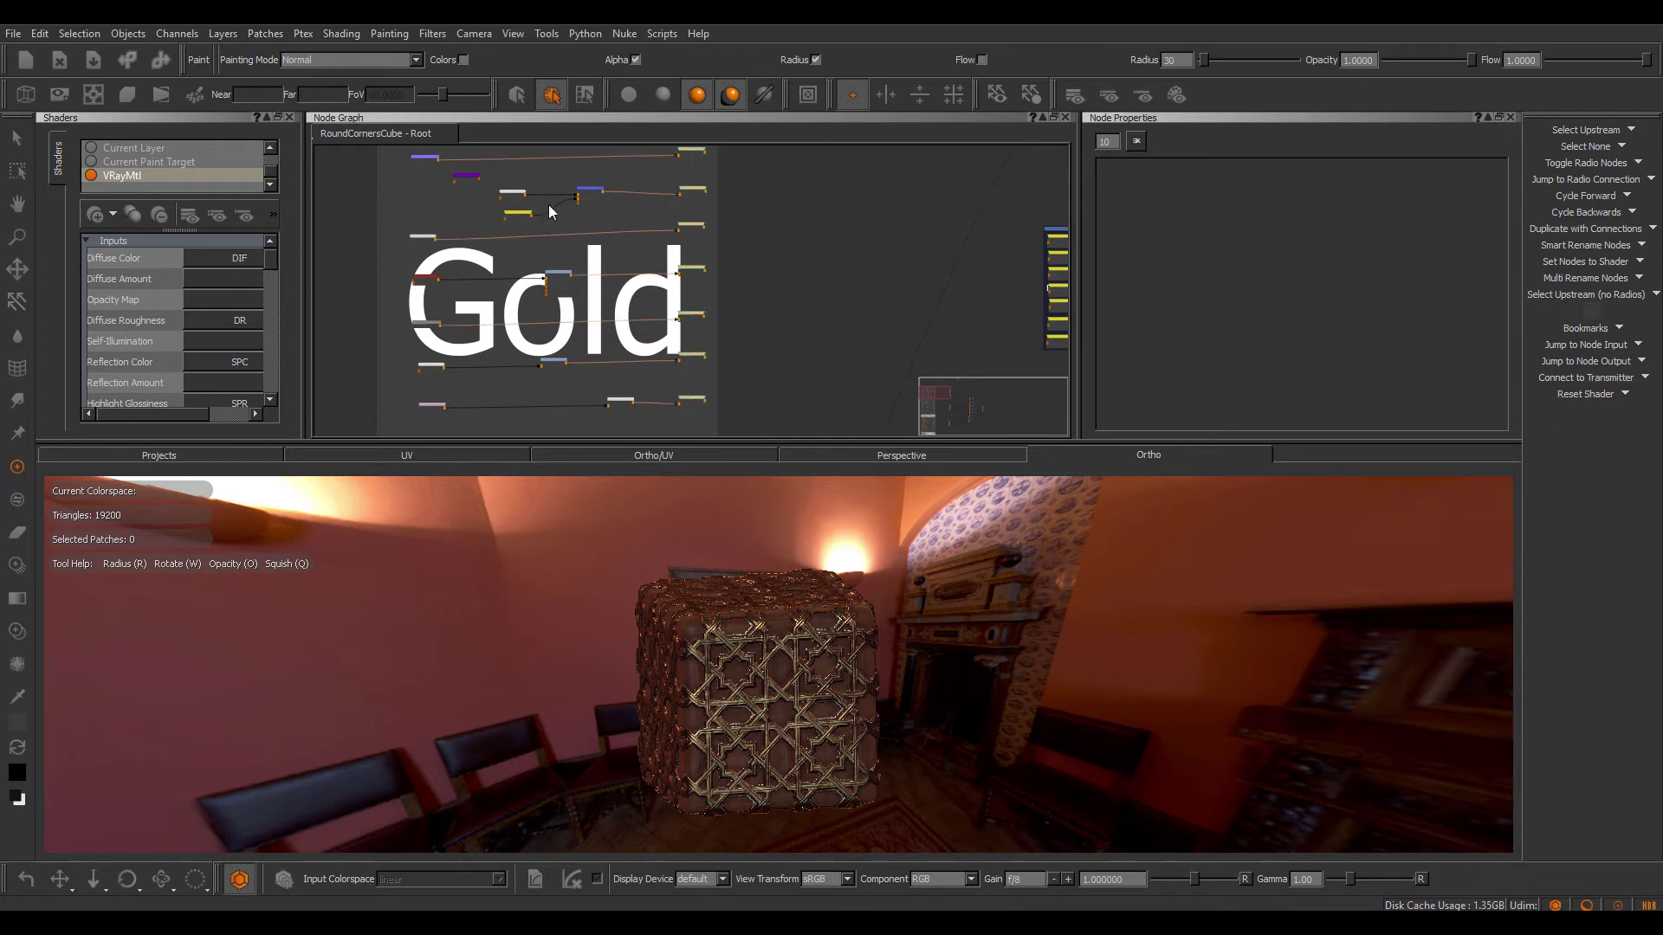
# Assign the selected Gold transmitters to the VRayMtl inputs with Set Nodes to Shader and inspect the cube up close.
pyautogui.scroll(6, 705, 308)
pyautogui.moveTo(709, 304); pyautogui.dragTo(766, 131, button='middle')
pyautogui.scroll(2, 752, 220)
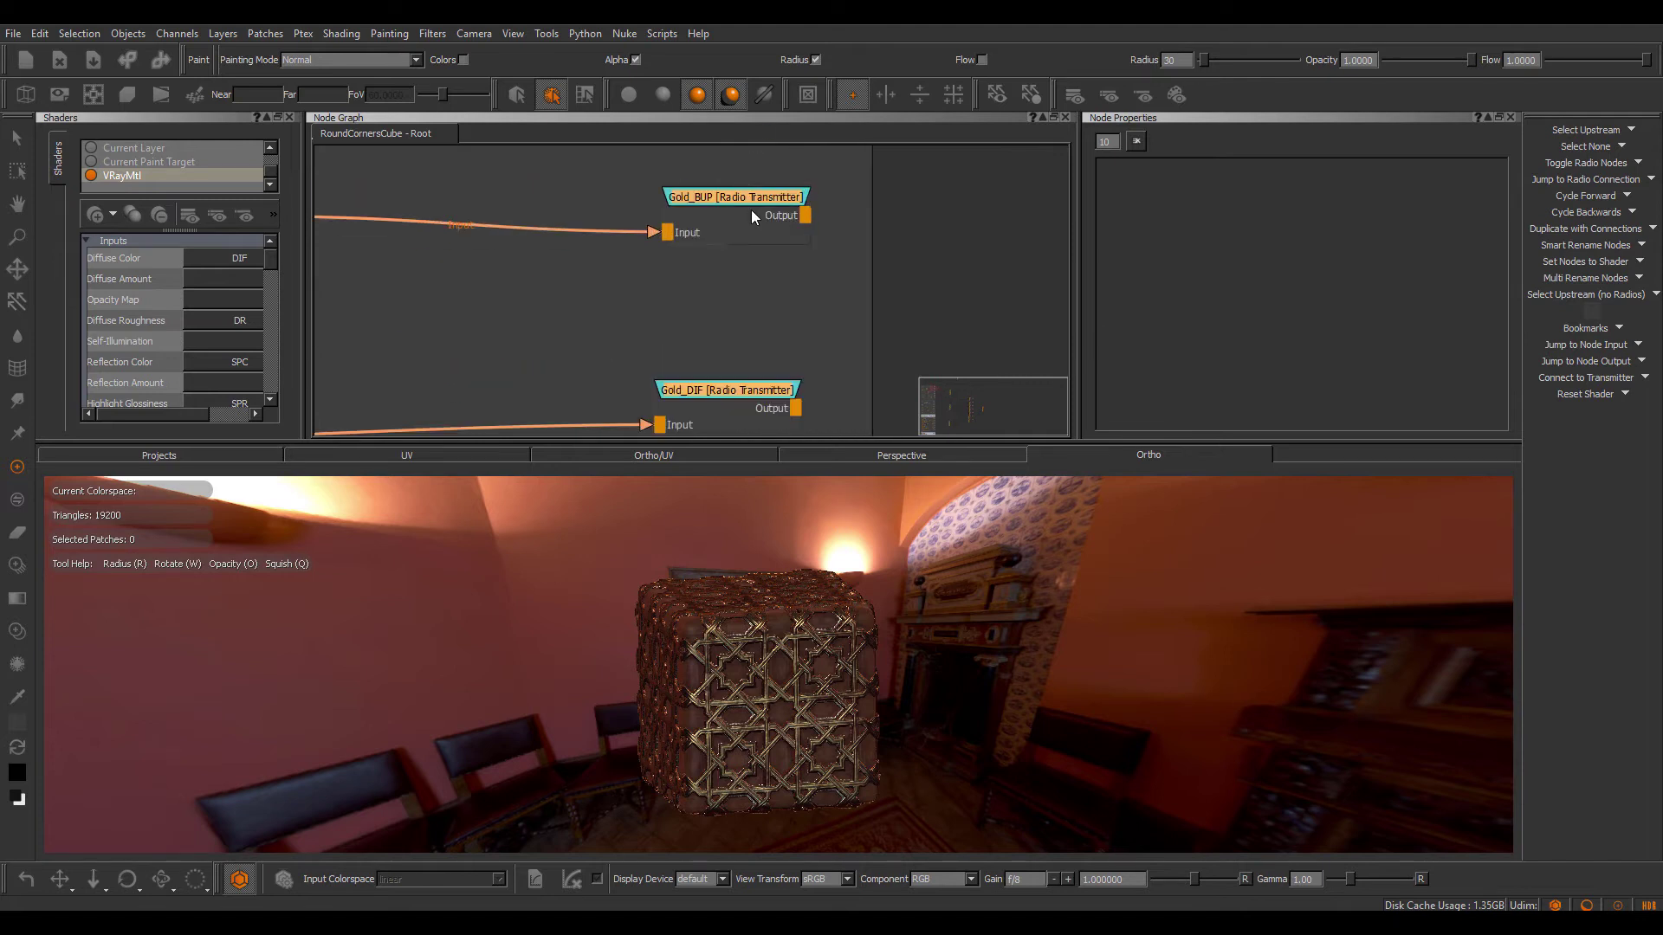
pyautogui.moveTo(738, 355); pyautogui.dragTo(709, 206, button='middle')
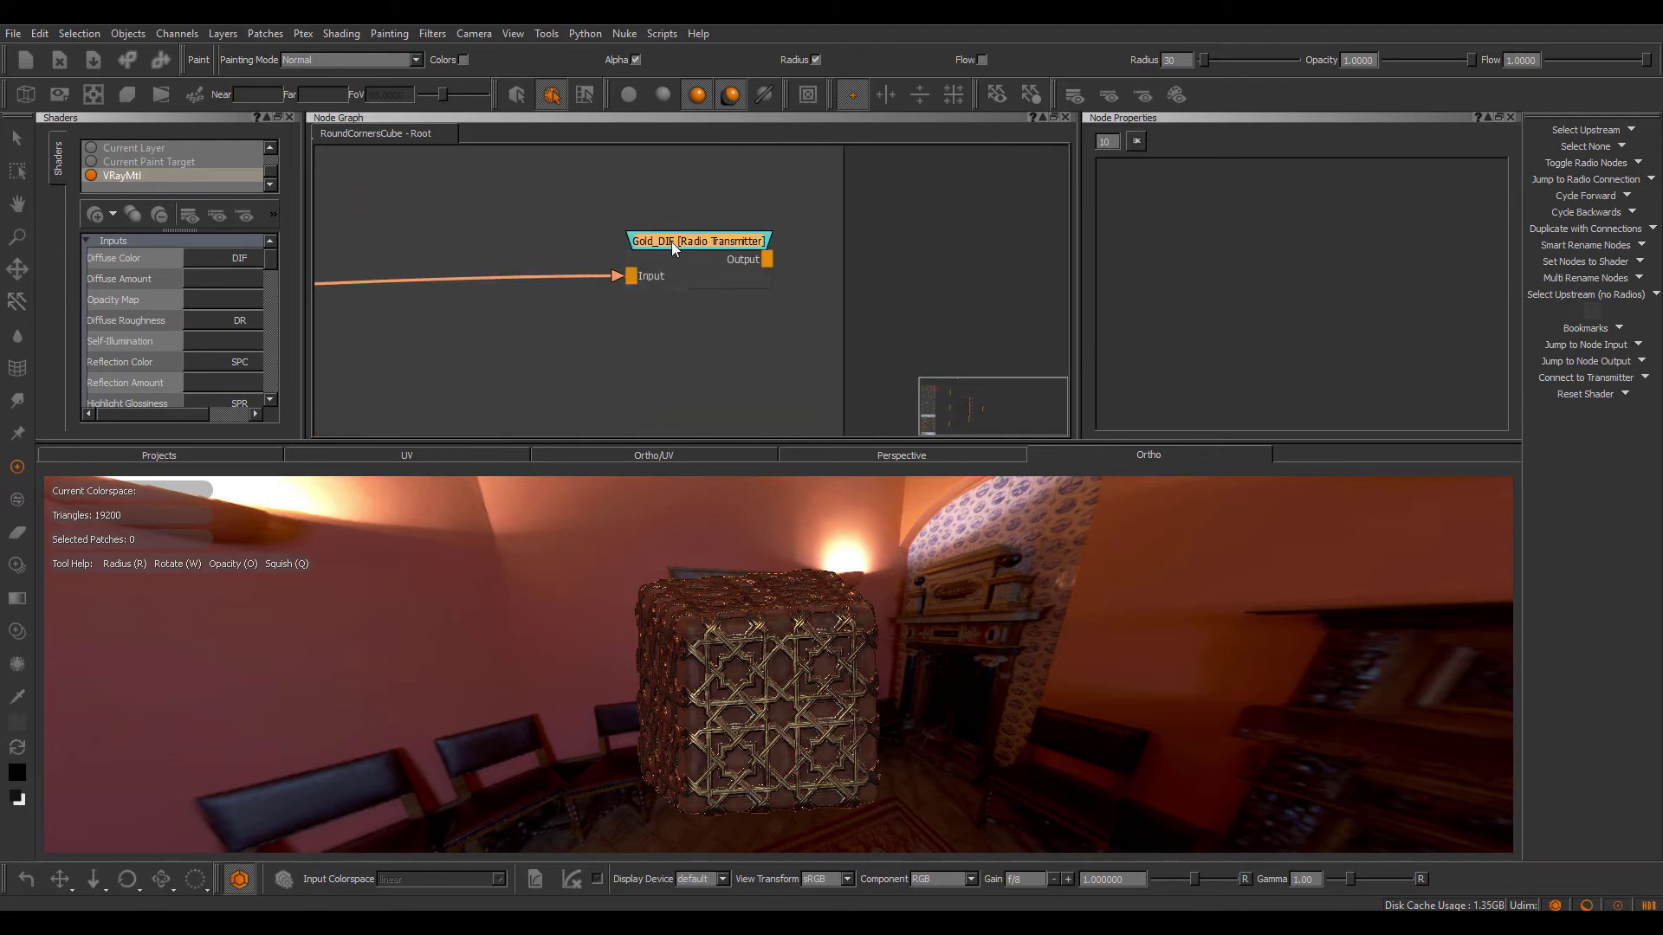
pyautogui.scroll(-8, 720, 245)
pyautogui.rightClick(819, 214)
pyautogui.moveTo(929, 362)
pyautogui.moveTo(933, 321)
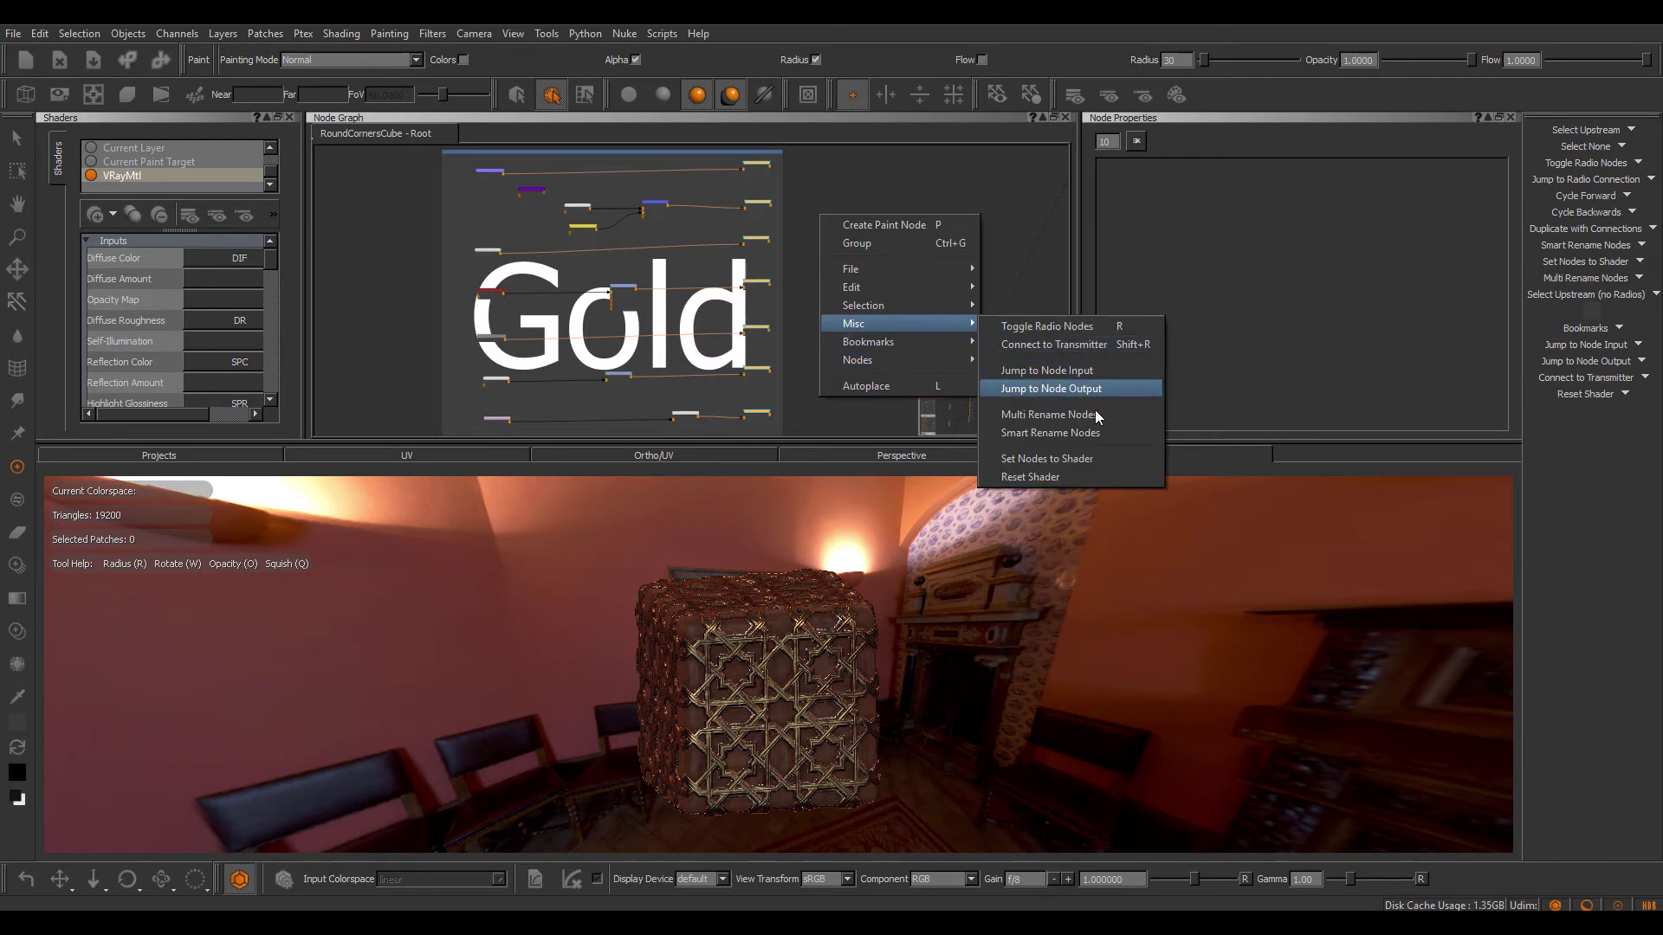
pyautogui.click(1073, 458)
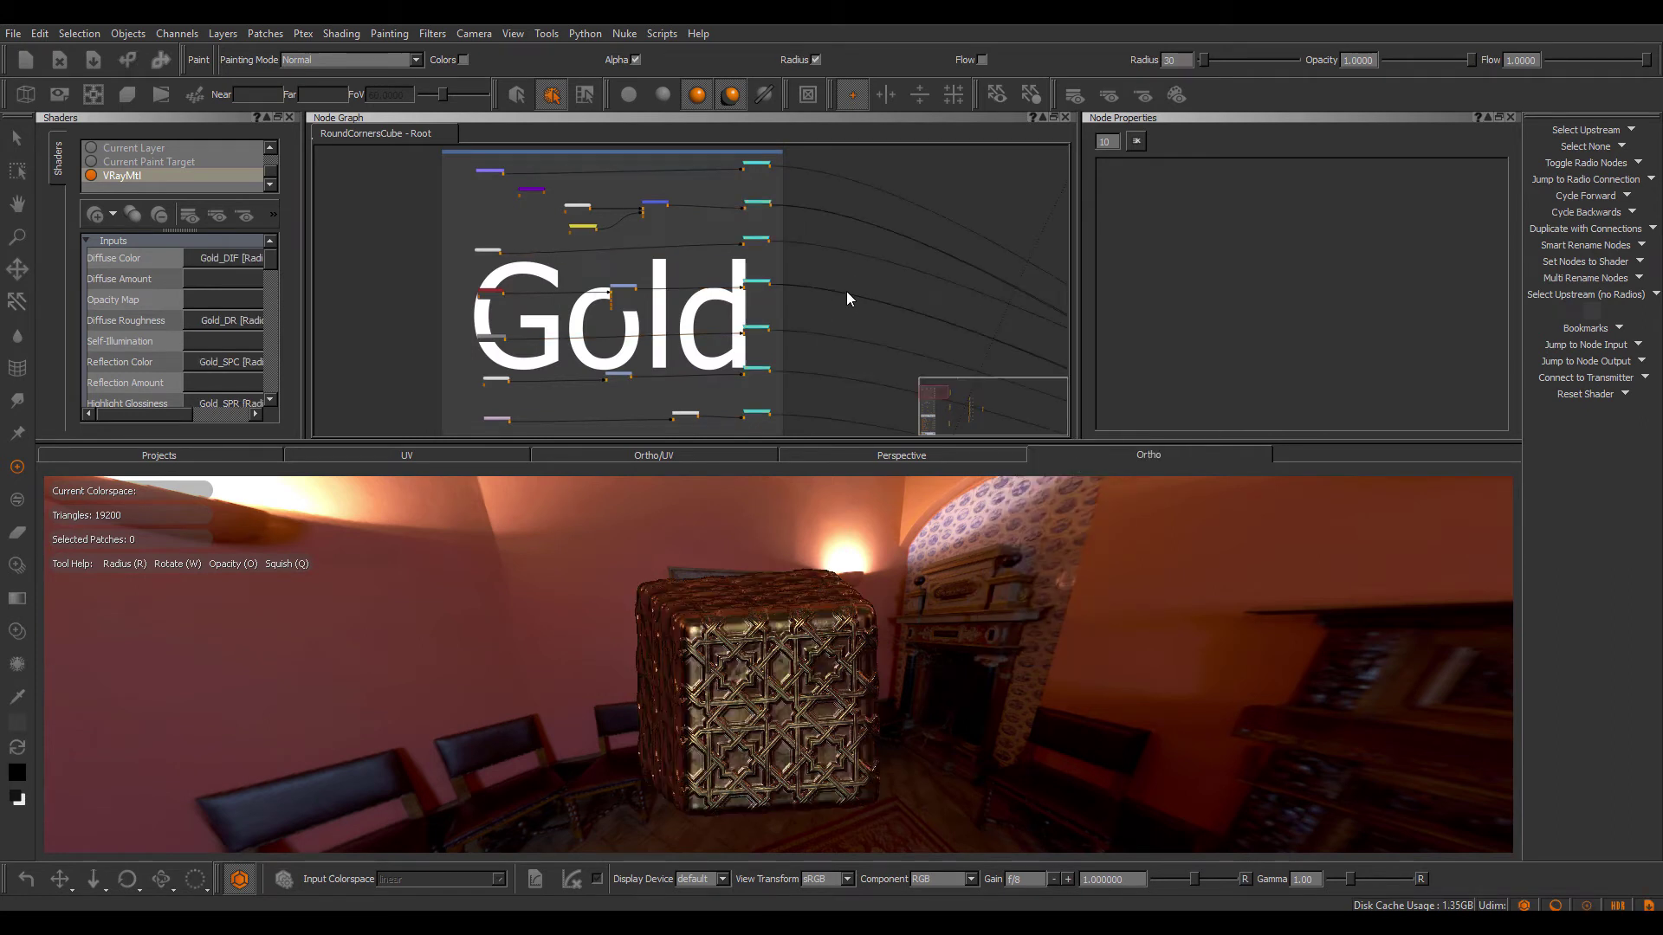
pyautogui.keyDown('alt'); pyautogui.moveTo(715, 642); pyautogui.dragTo(817, 653, button='right'); pyautogui.keyUp('alt')
pyautogui.keyDown('alt'); pyautogui.moveTo(817, 653); pyautogui.dragTo(794, 384); pyautogui.keyUp('alt')
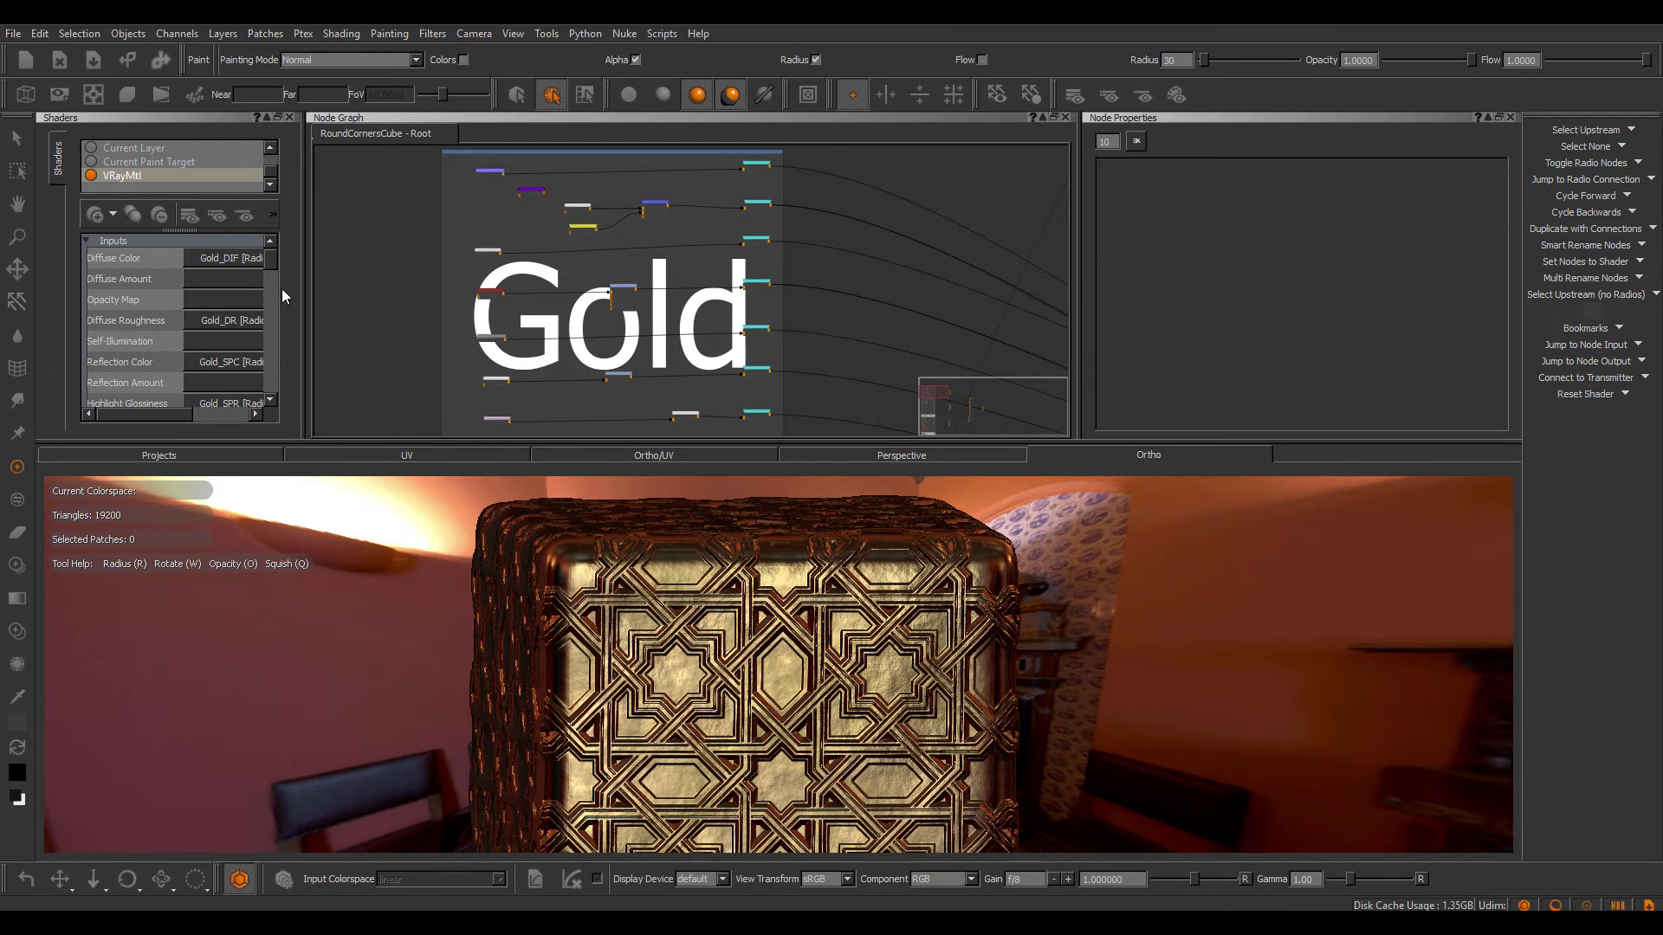
pyautogui.moveTo(303, 290); pyautogui.dragTo(342, 290)
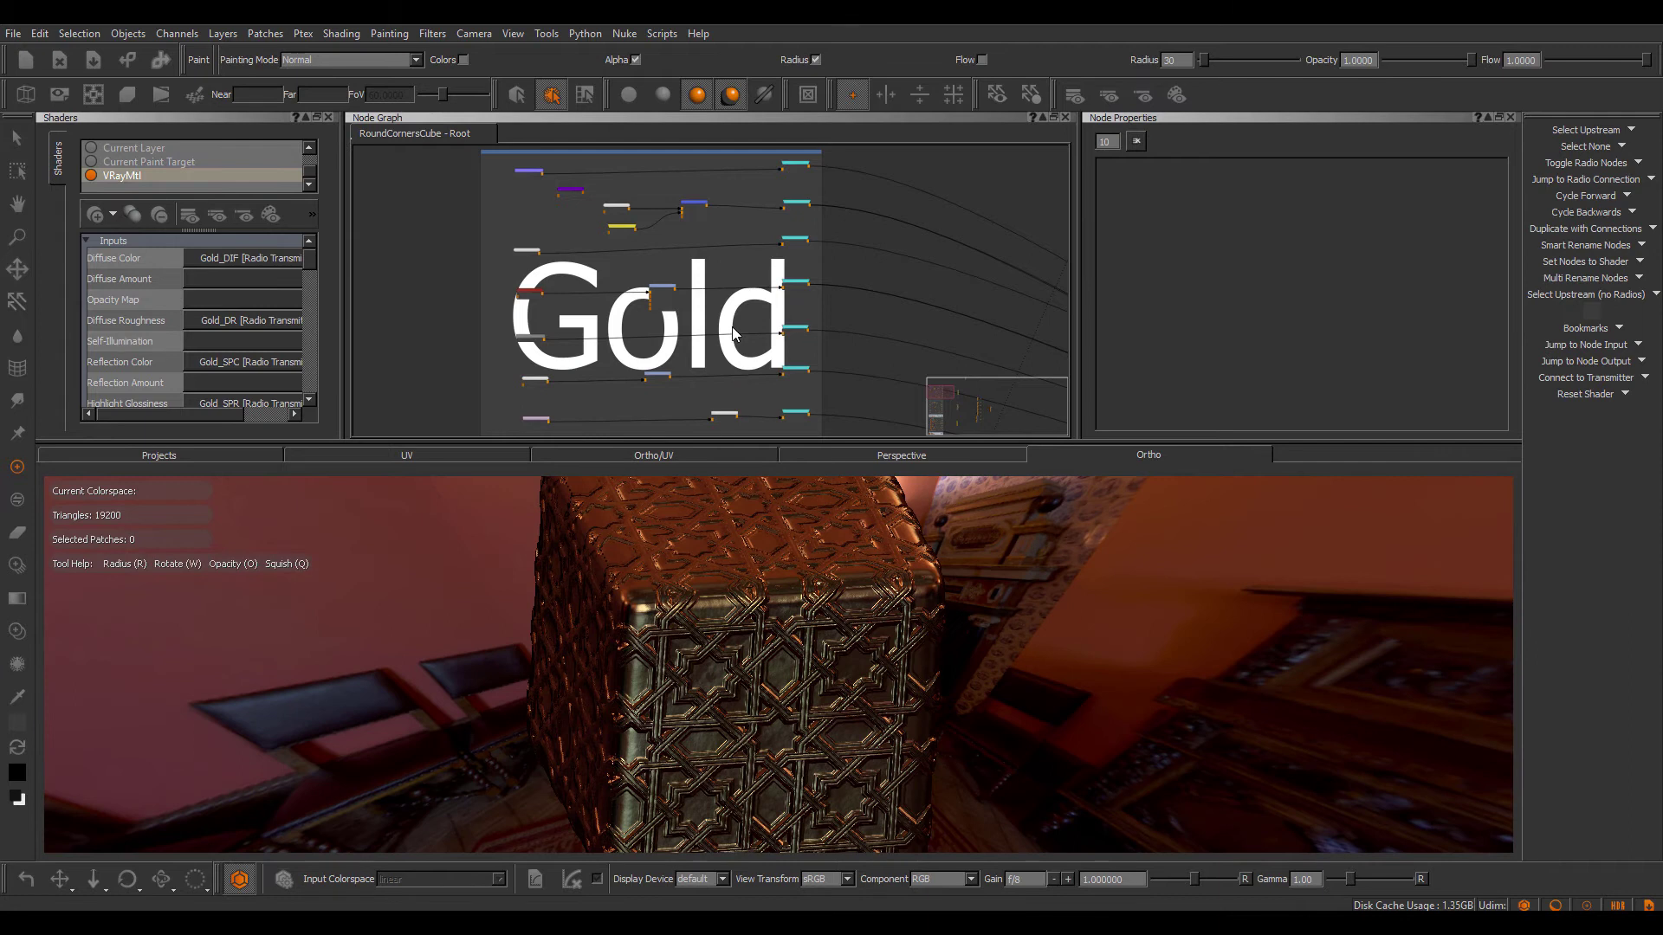
# Go to the Silver material group and assign its selected transmitters to the VRayMtl inputs with Set Nodes to Shader.
pyautogui.press('2')
pyautogui.scroll(3, 678, 274)
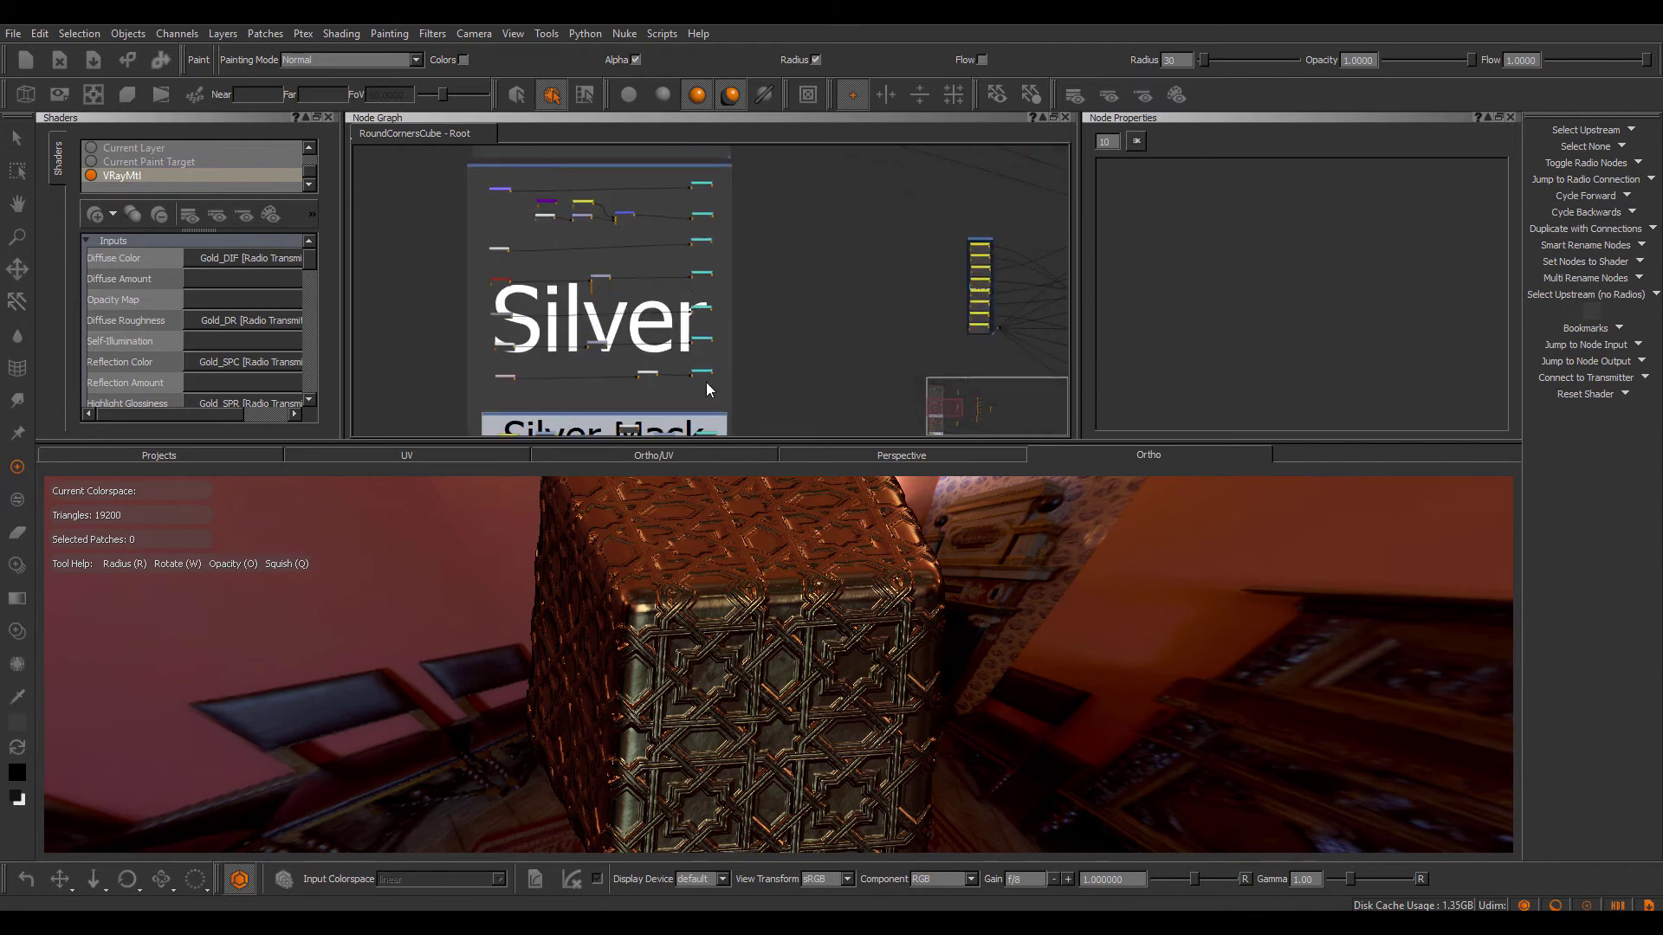
pyautogui.rightClick(704, 186)
pyautogui.moveTo(786, 288)
pyautogui.click(957, 427)
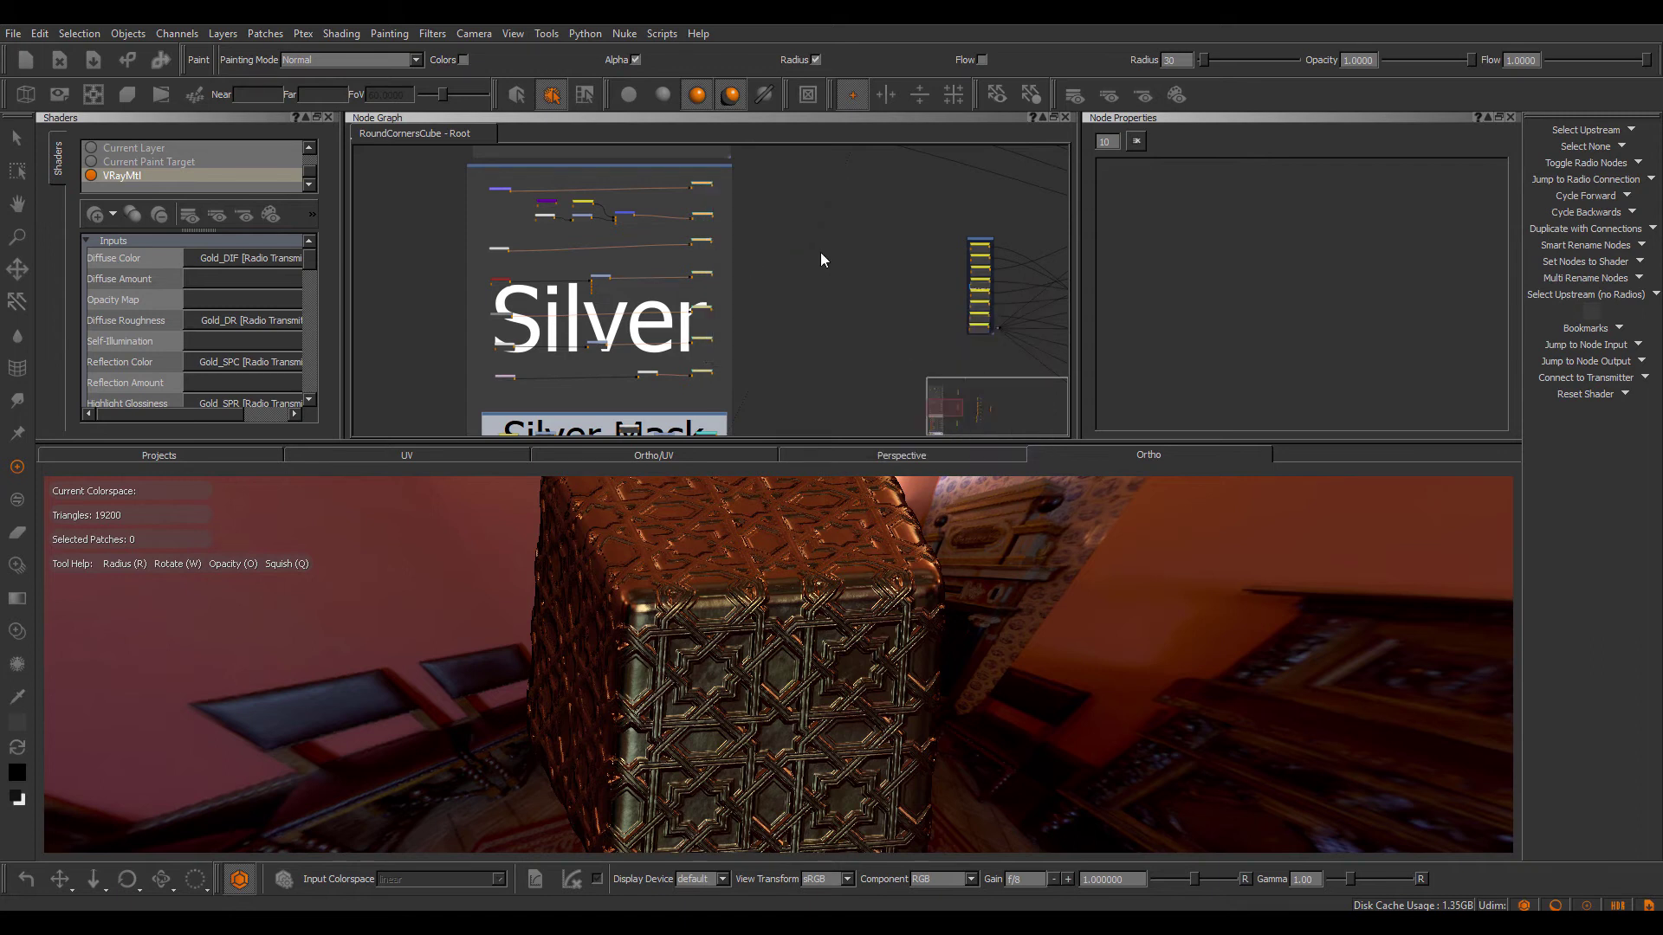
pyautogui.keyDown('alt'); pyautogui.moveTo(817, 608); pyautogui.dragTo(774, 611); pyautogui.keyUp('alt')
pyautogui.moveTo(762, 151); pyautogui.dragTo(693, 263, button='middle')
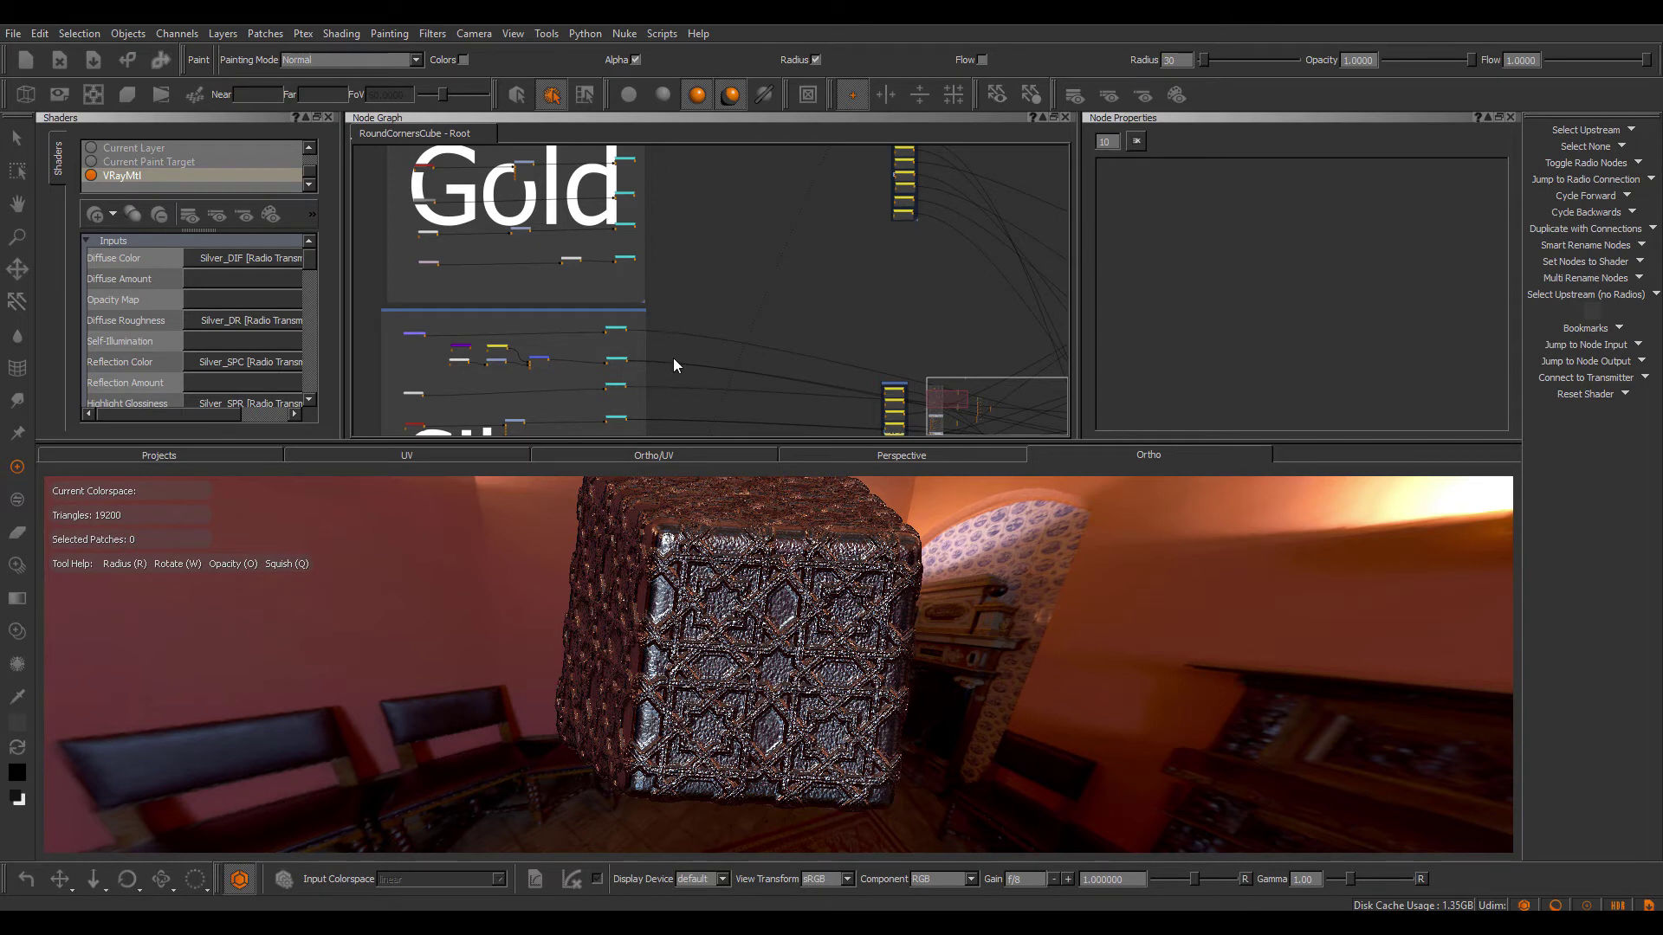
# Switch the VRayMtl inputs to the Gold transmitters and back to the Silver ones with Set Nodes to Shader.
pyautogui.rightClick(703, 218)
pyautogui.moveTo(793, 326)
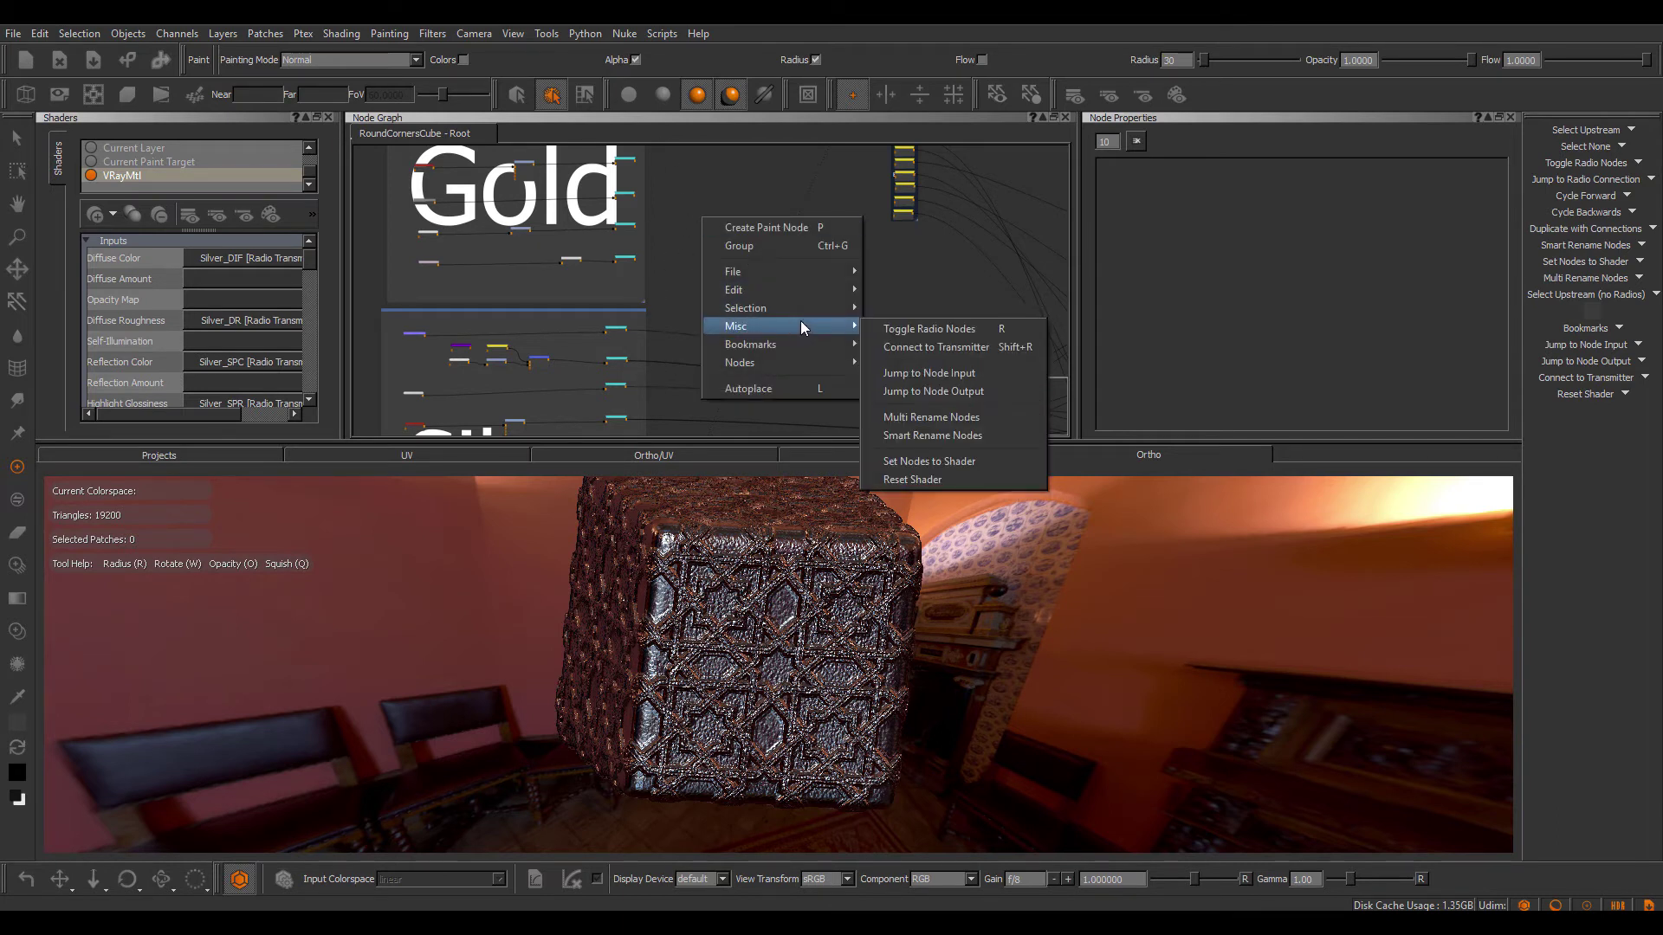
pyautogui.click(947, 461)
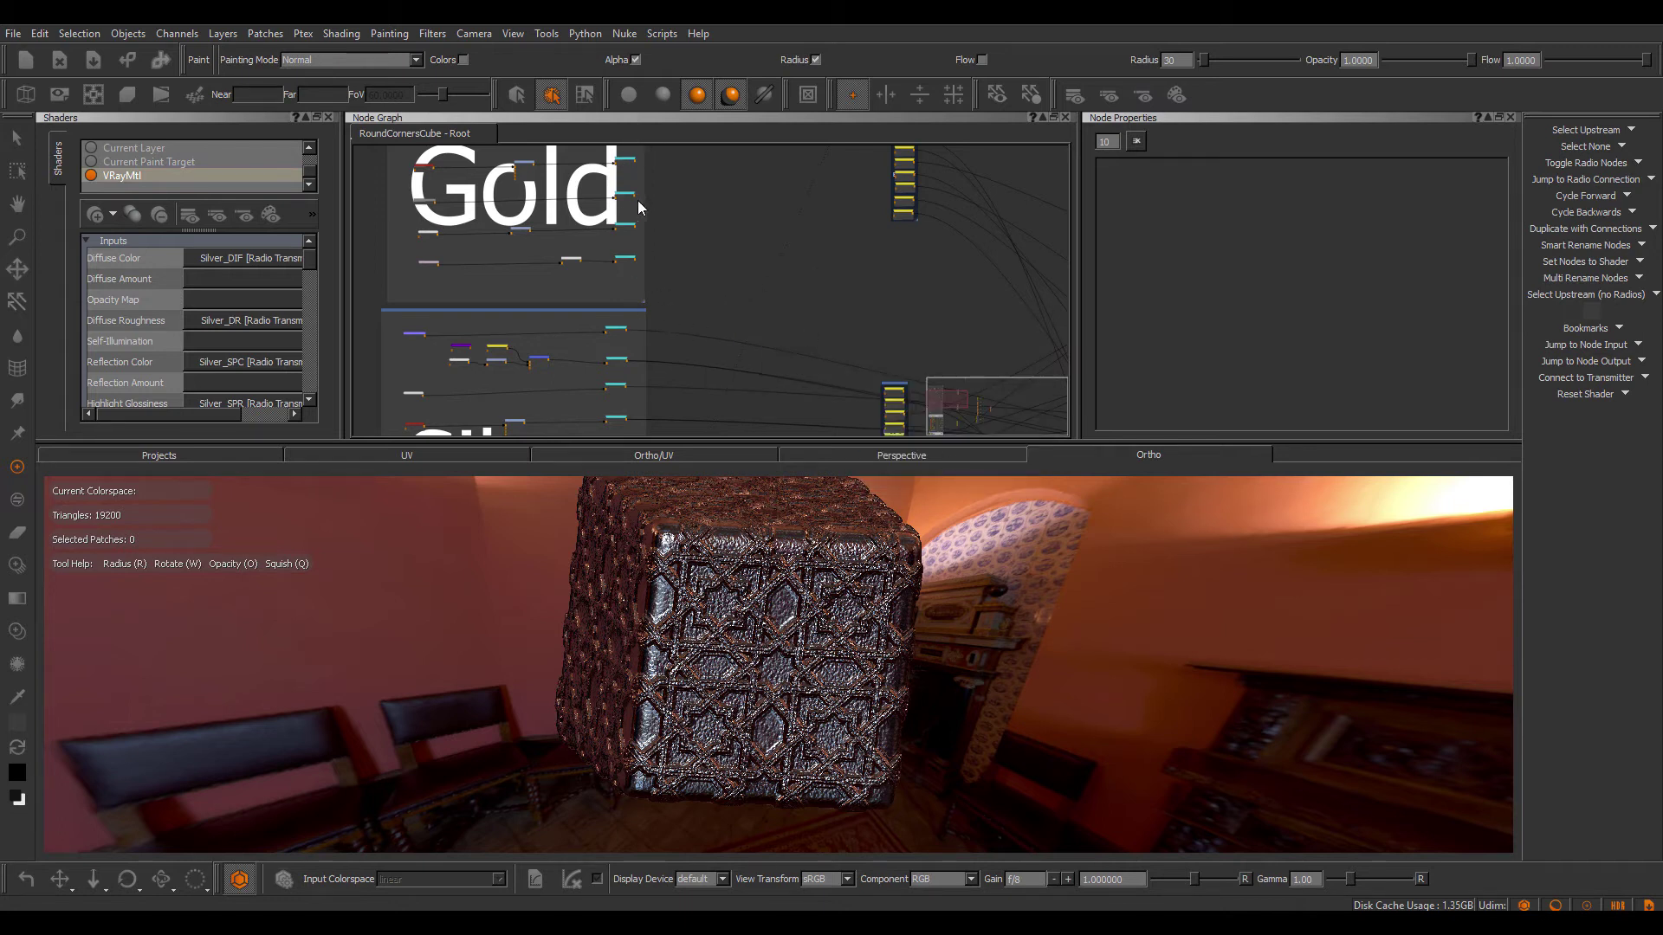
pyautogui.rightClick(713, 288)
pyautogui.moveTo(780, 395)
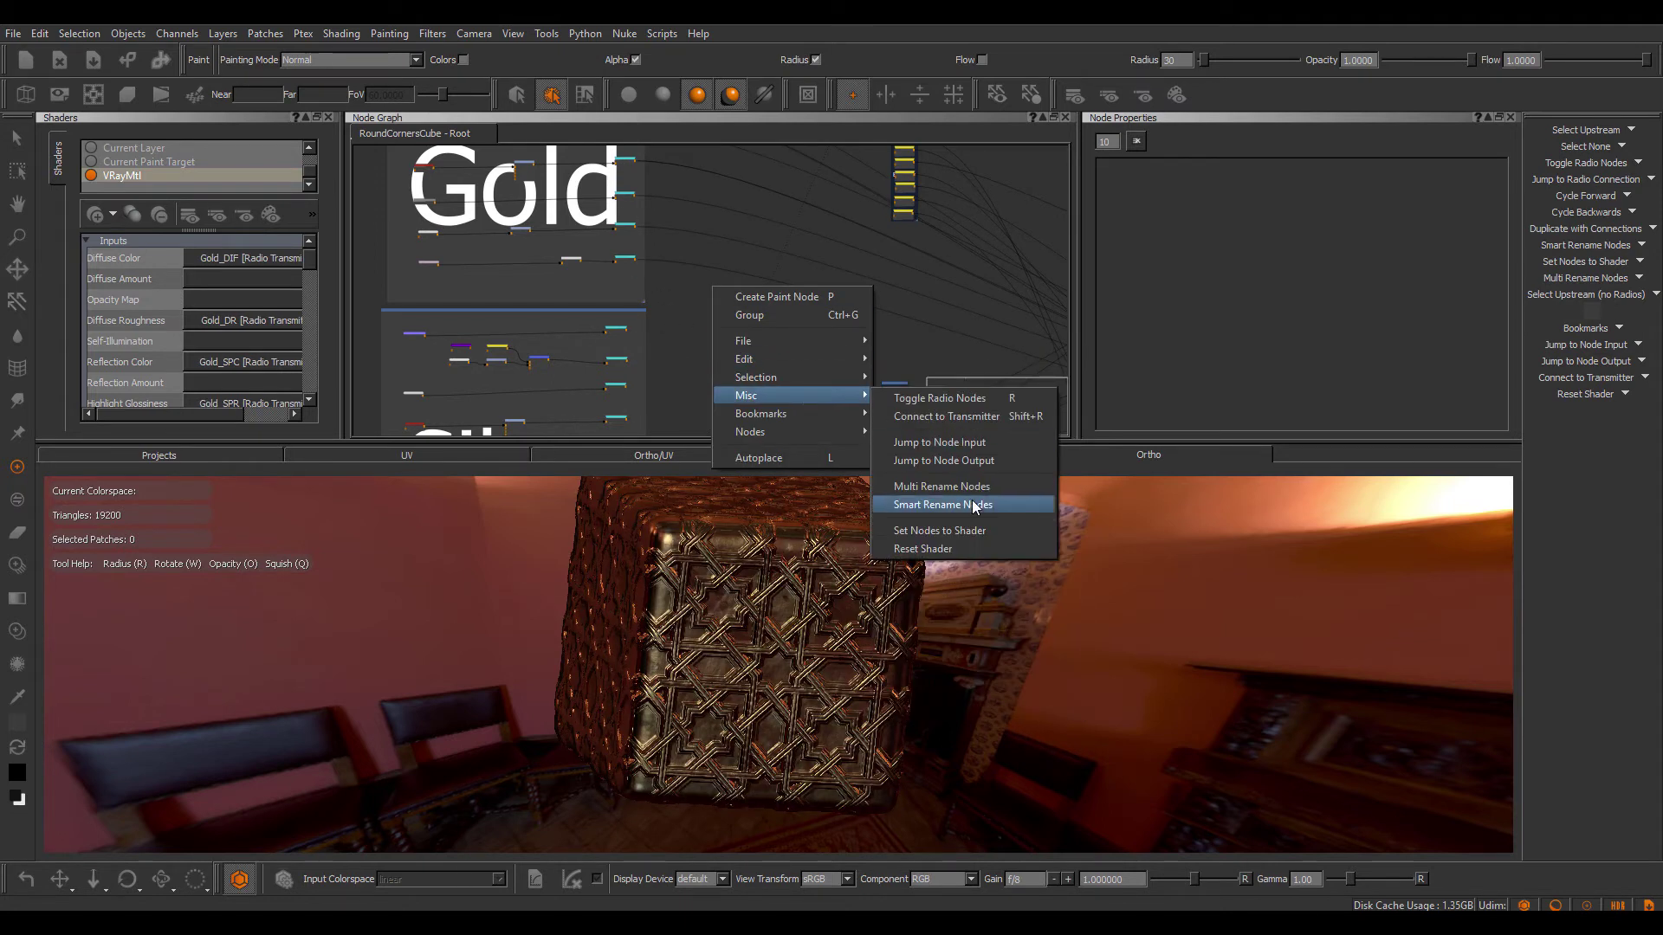
pyautogui.click(958, 531)
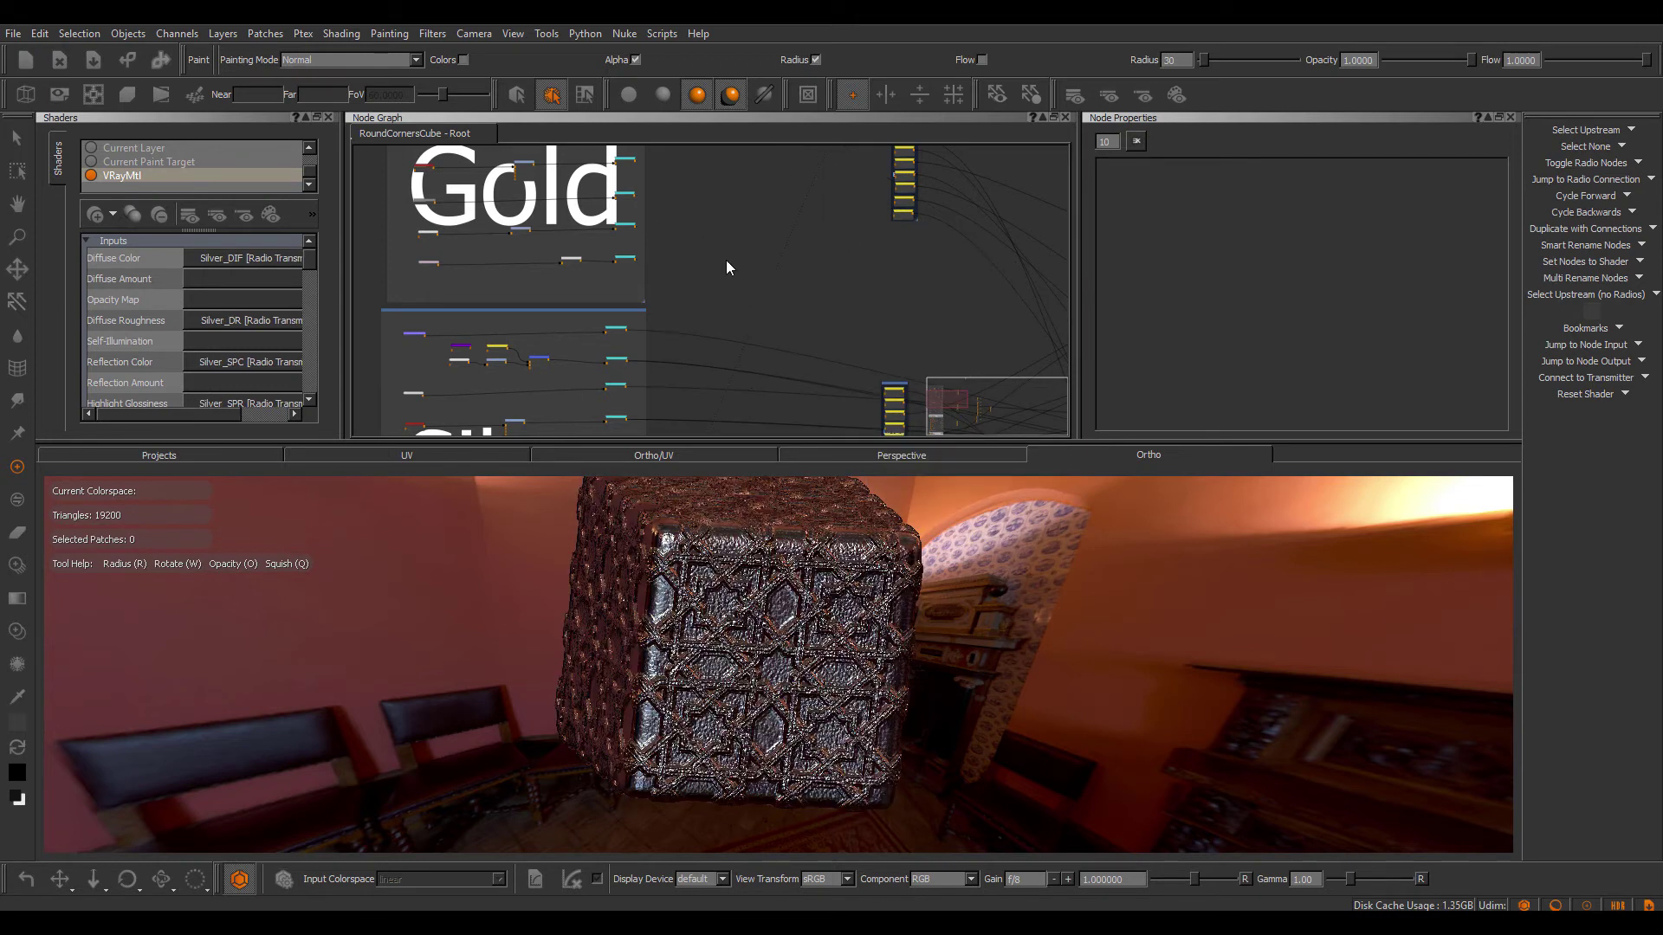
# Restore the VRayMtl shader's original DIF, DR, SPC and SPR inputs in place of the Silver transmitters.
pyautogui.rightClick(693, 210)
pyautogui.moveTo(790, 317)
pyautogui.hotkey('ctrl', 'z')
pyautogui.keyDown('alt'); pyautogui.moveTo(830, 621); pyautogui.dragTo(777, 613); pyautogui.keyUp('alt')
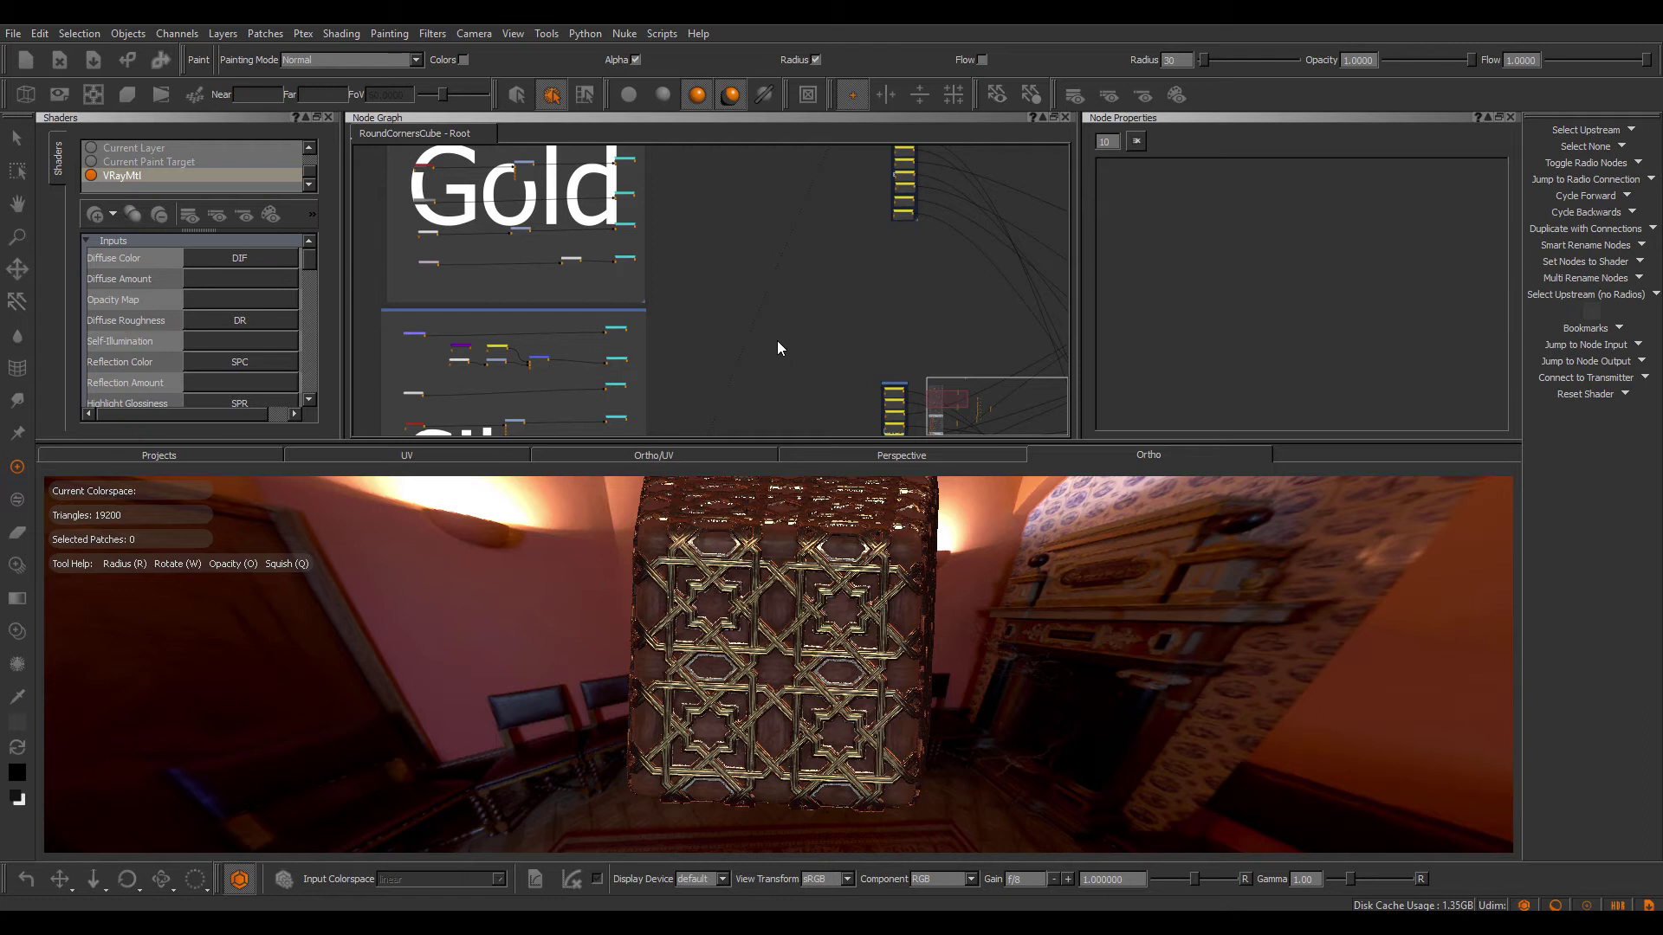
# Create a Bookmark node in the empty area beside the VRayMtl node and delete it again.
pyautogui.scroll(-4, 777, 340)
pyautogui.scroll(-2, 727, 258)
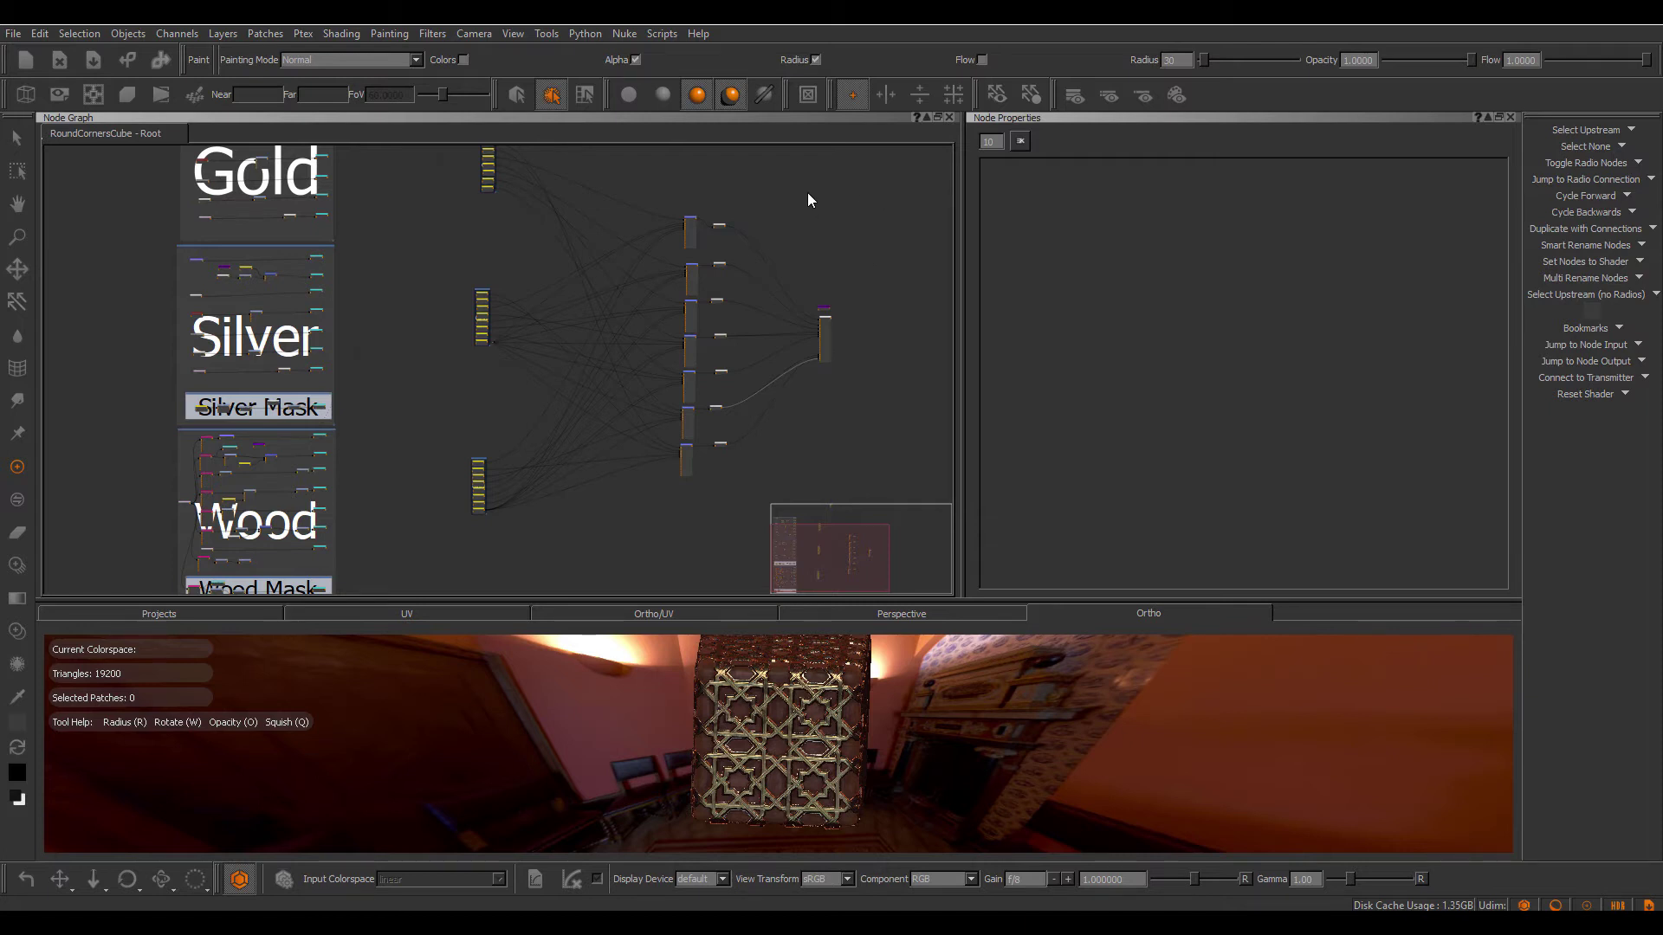
pyautogui.moveTo(767, 215); pyautogui.dragTo(615, 205, button='middle')
pyautogui.scroll(5, 760, 241)
pyautogui.moveTo(728, 245); pyautogui.dragTo(646, 241, button='middle')
pyautogui.press('Tab')
pyautogui.write('book')
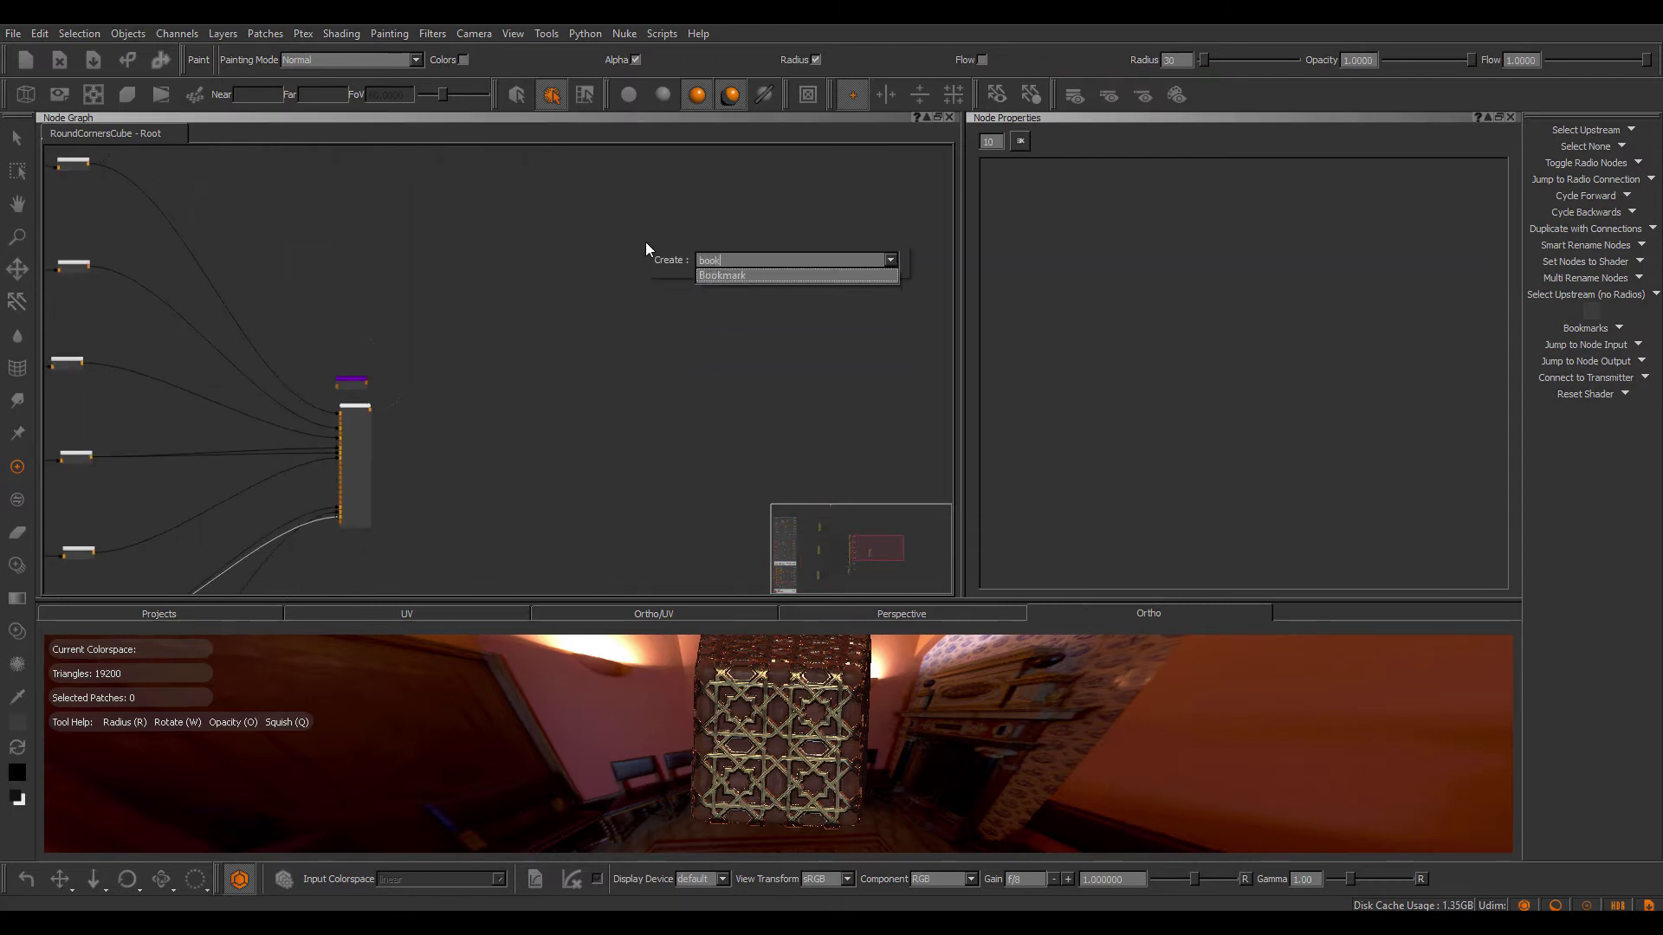
pyautogui.press('Return')
pyautogui.scroll(6, 657, 230)
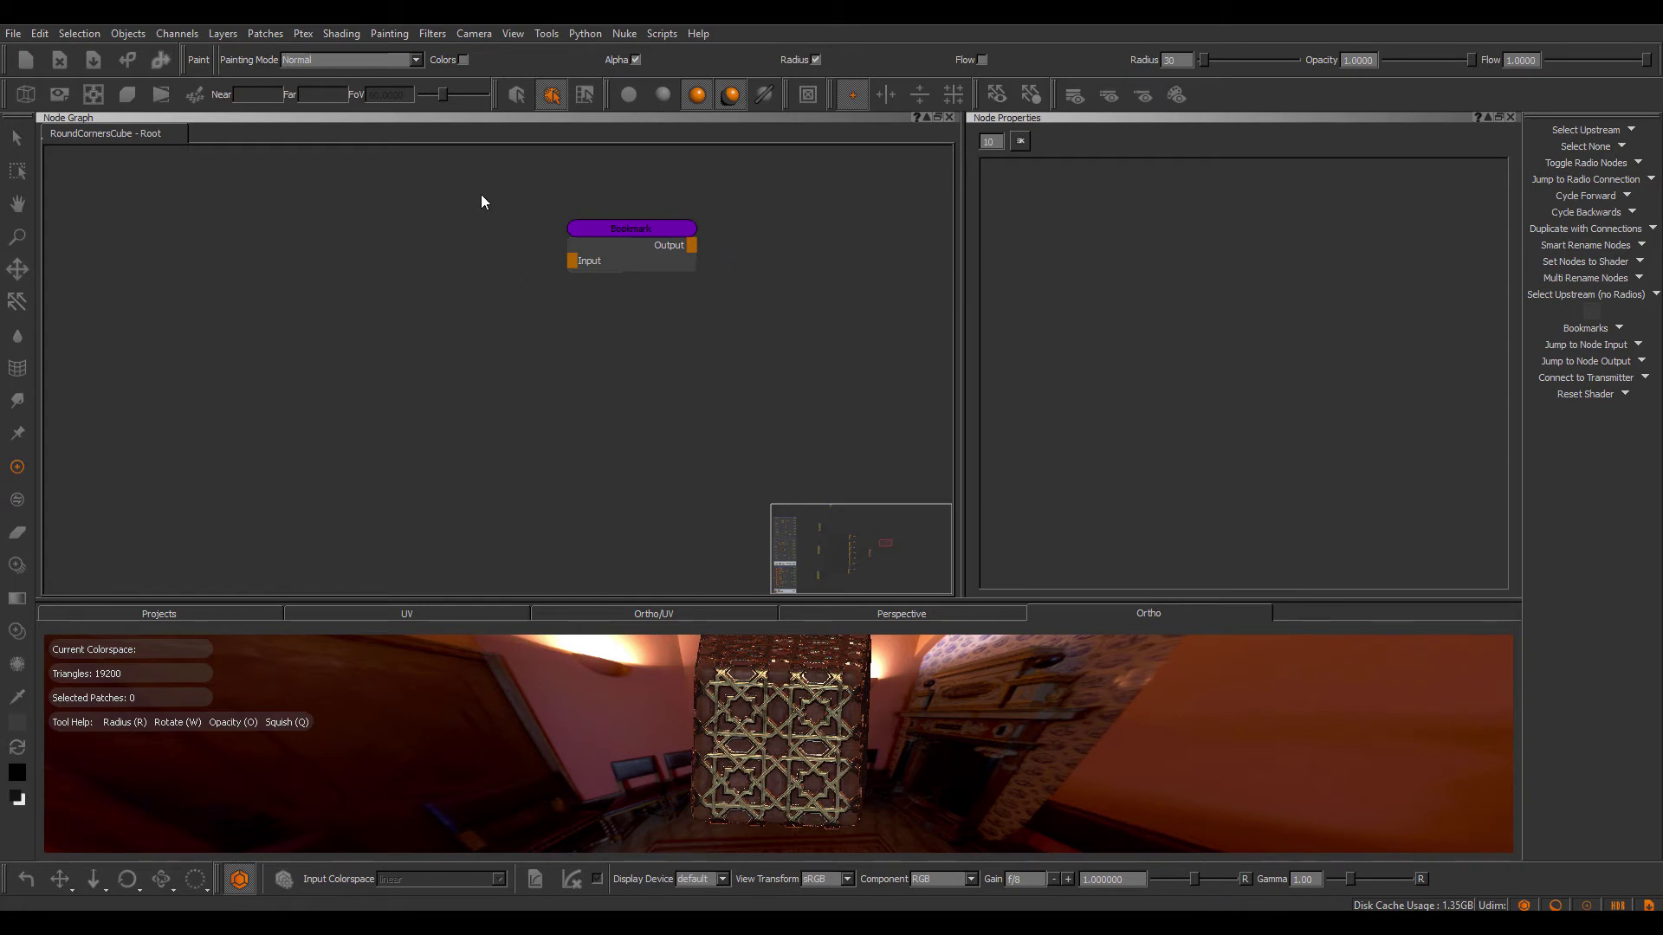
pyautogui.moveTo(482, 196); pyautogui.dragTo(627, 227)
pyautogui.press('Delete')
# Move through the node graph bookmarks with Cycle Forward and Cycle Backwards.
pyautogui.rightClick(511, 198)
pyautogui.moveTo(598, 333)
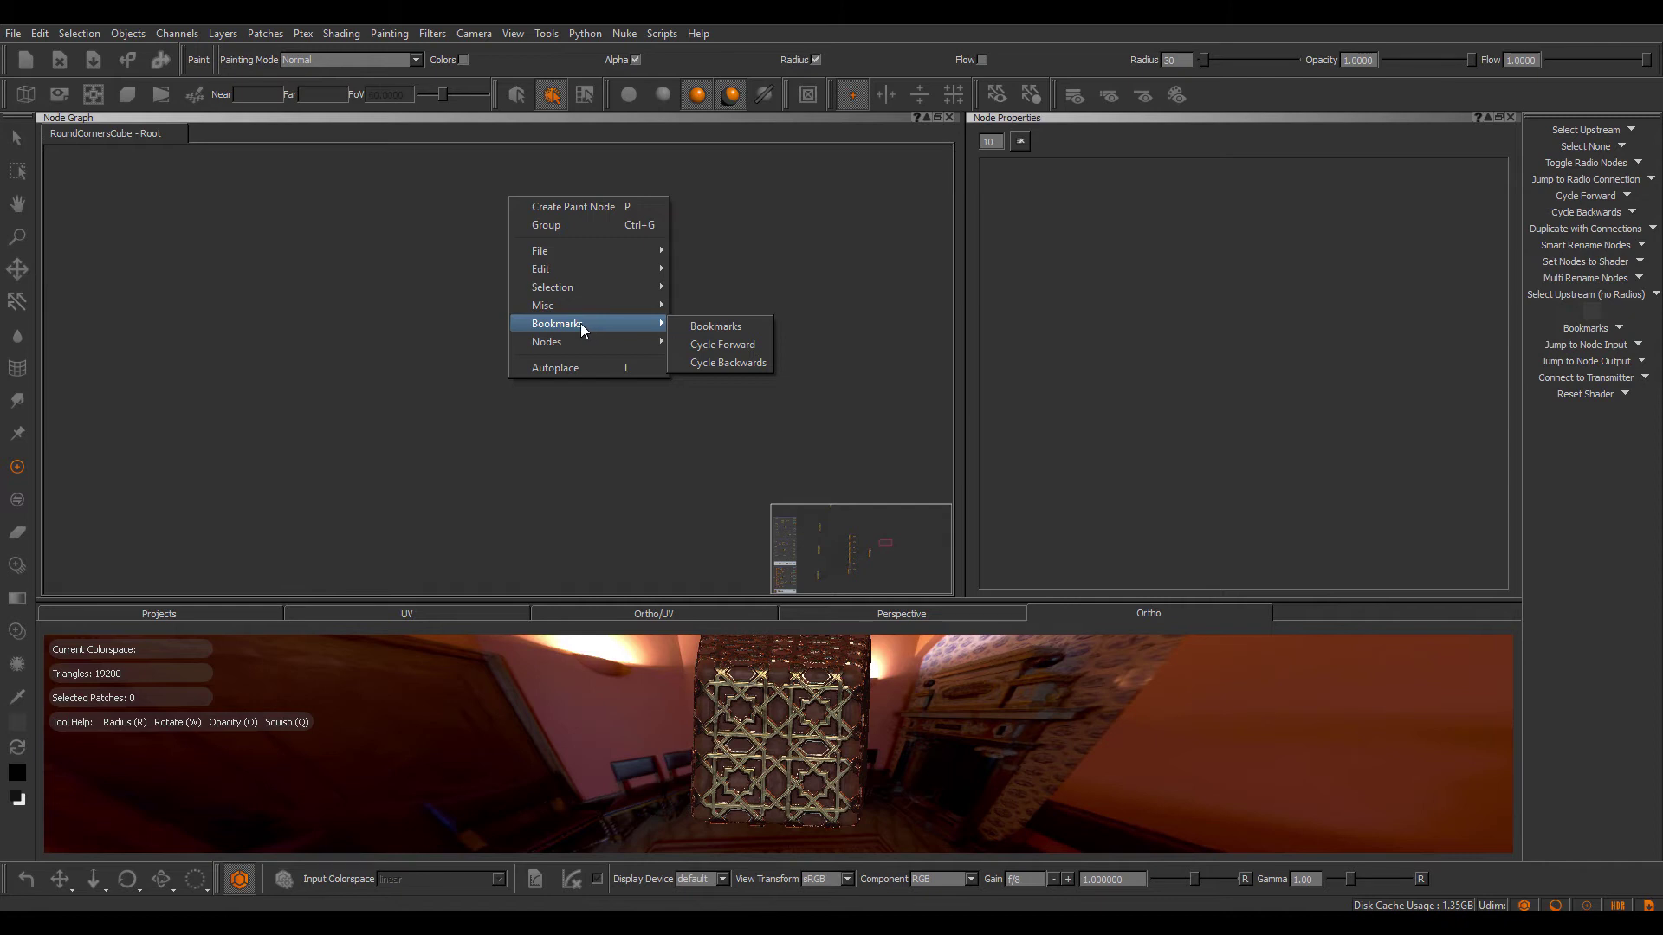
pyautogui.click(738, 343)
pyautogui.rightClick(720, 281)
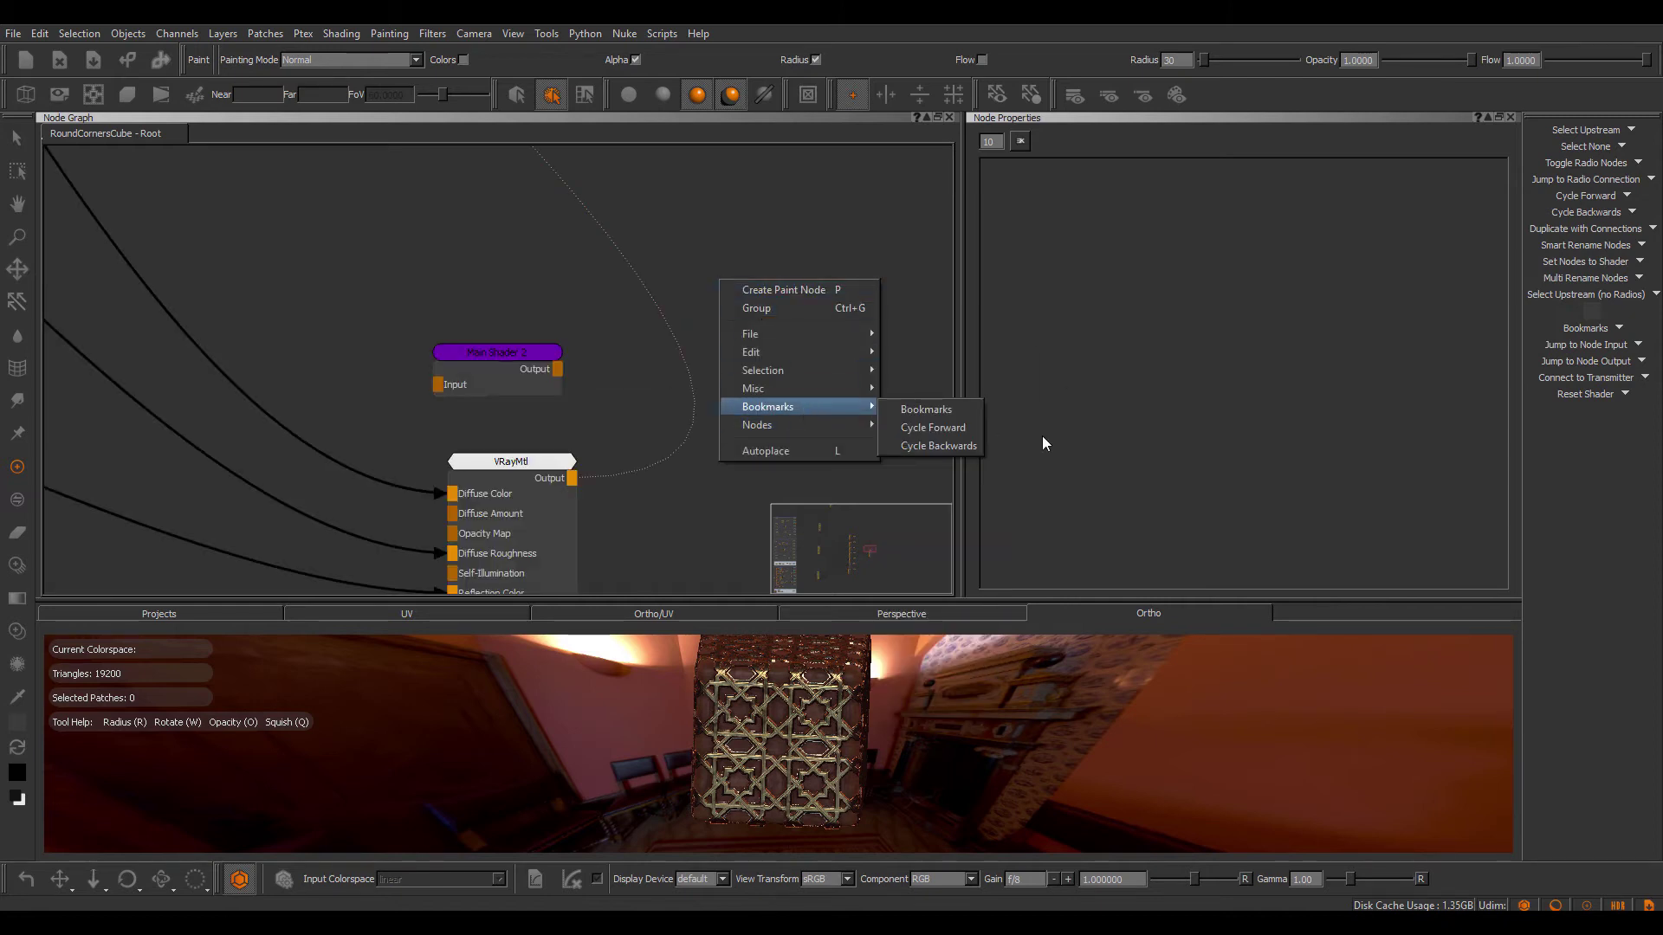
pyautogui.click(984, 445)
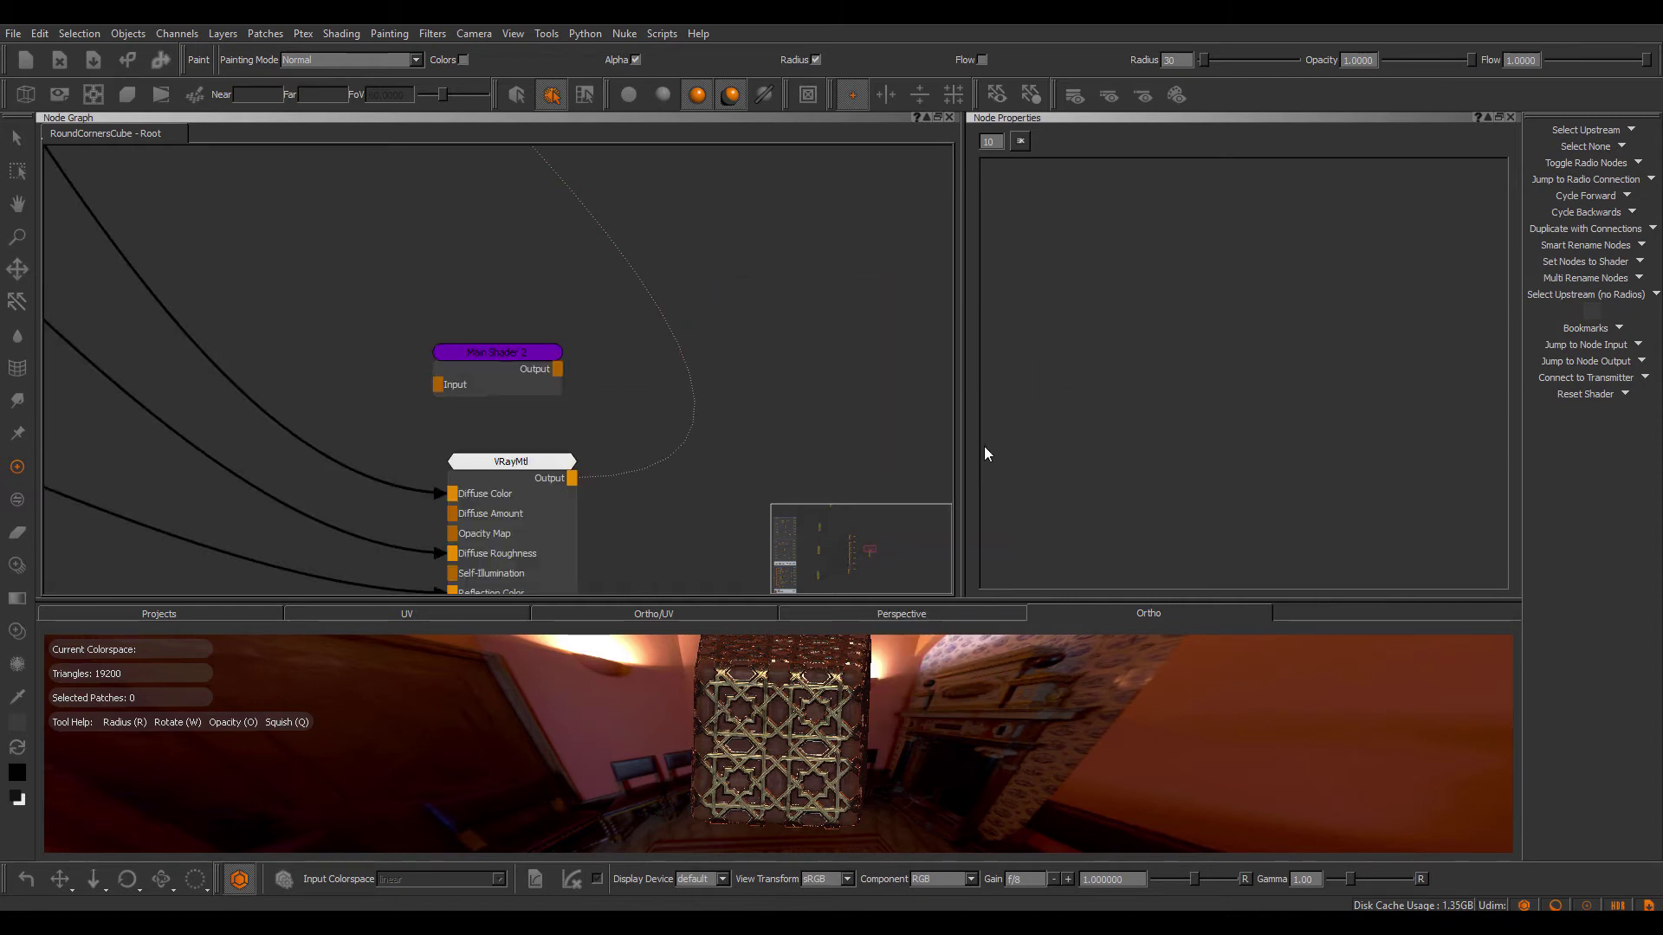
# Open the Jump to Bookmark list, go down its entries, and filter it for the Gold bookmark.
pyautogui.rightClick(716, 252)
pyautogui.moveTo(832, 379)
pyautogui.click(903, 382)
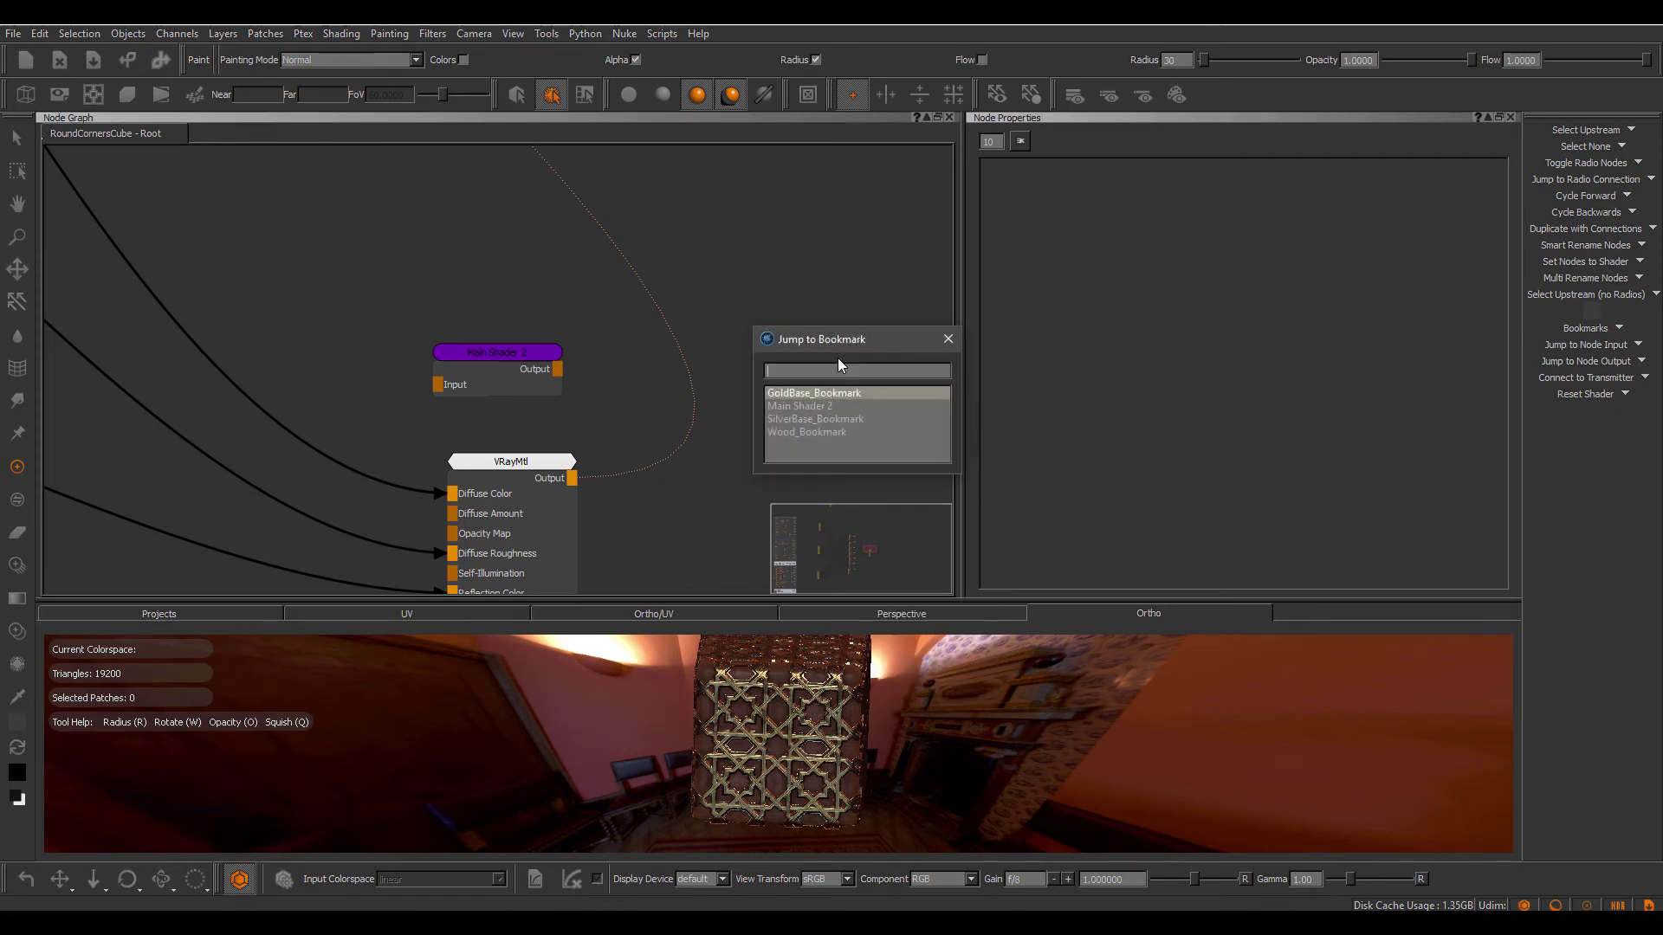
pyautogui.press('Down')
pyautogui.press('Down')
pyautogui.press('Down')
pyautogui.write('gol')
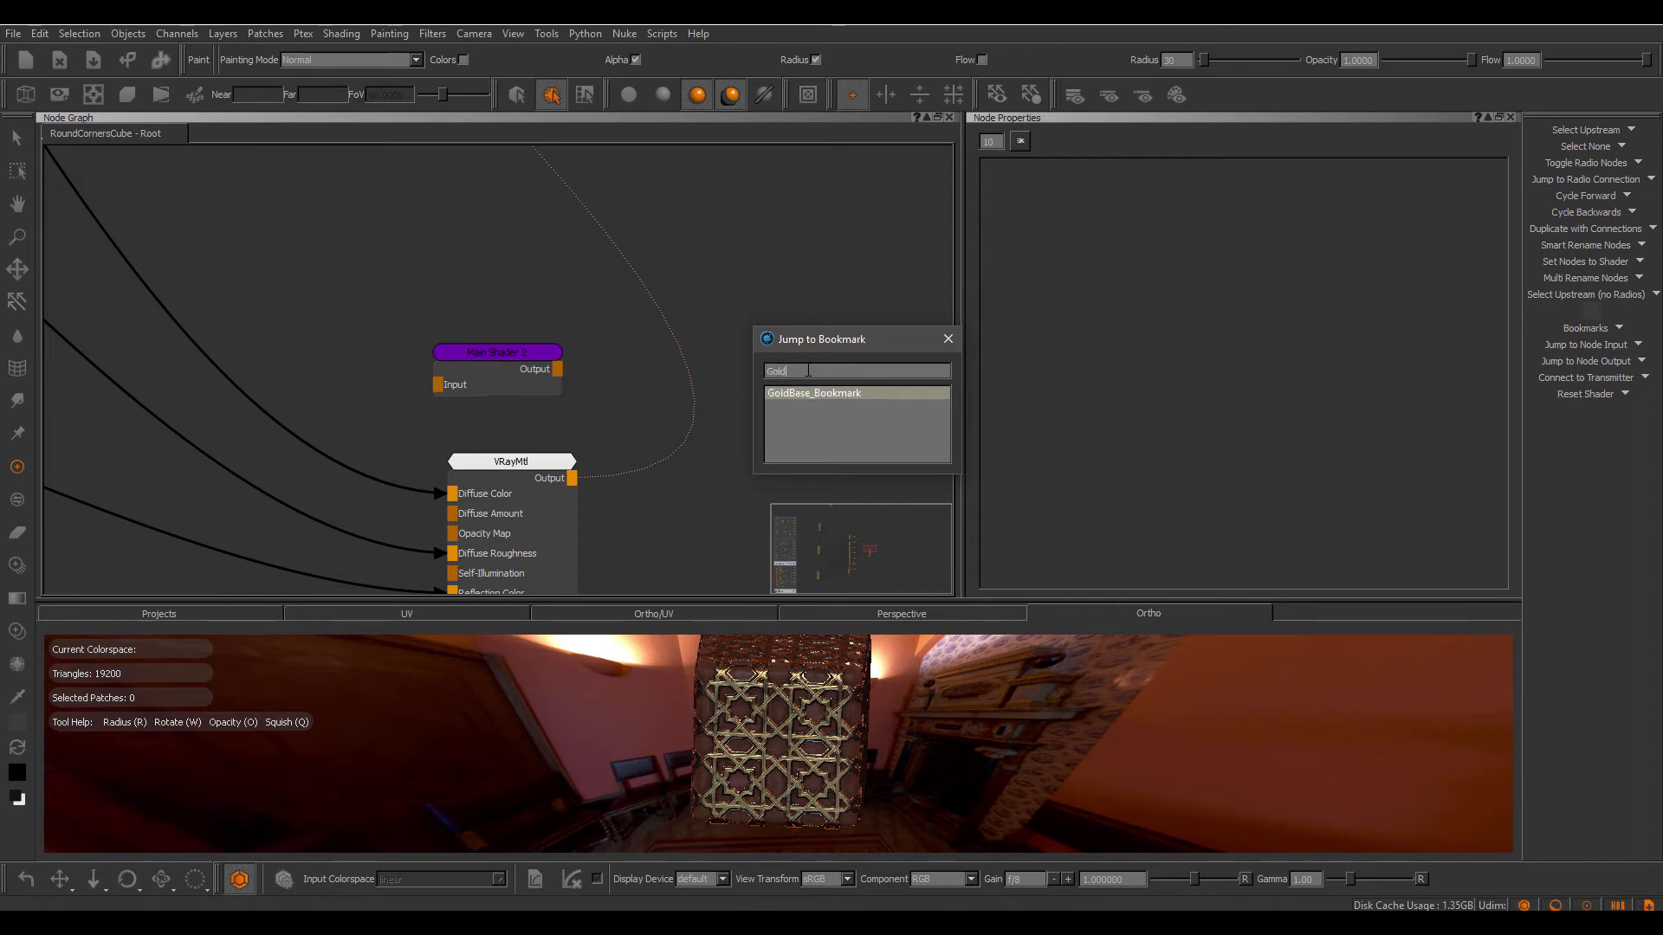
# Clear the bookmark filter, browse the full list, and jump to the Main Shader 2 bookmark.
pyautogui.press('BackSpace')
pyautogui.press('BackSpace')
pyautogui.press('BackSpace')
pyautogui.press('Down')
pyautogui.press('Down')
pyautogui.press('Up')
pyautogui.press('Up')
pyautogui.press('Down')
pyautogui.press('Down')
pyautogui.press('Down')
pyautogui.press('Up')
pyautogui.press('Up')
pyautogui.press('Return')
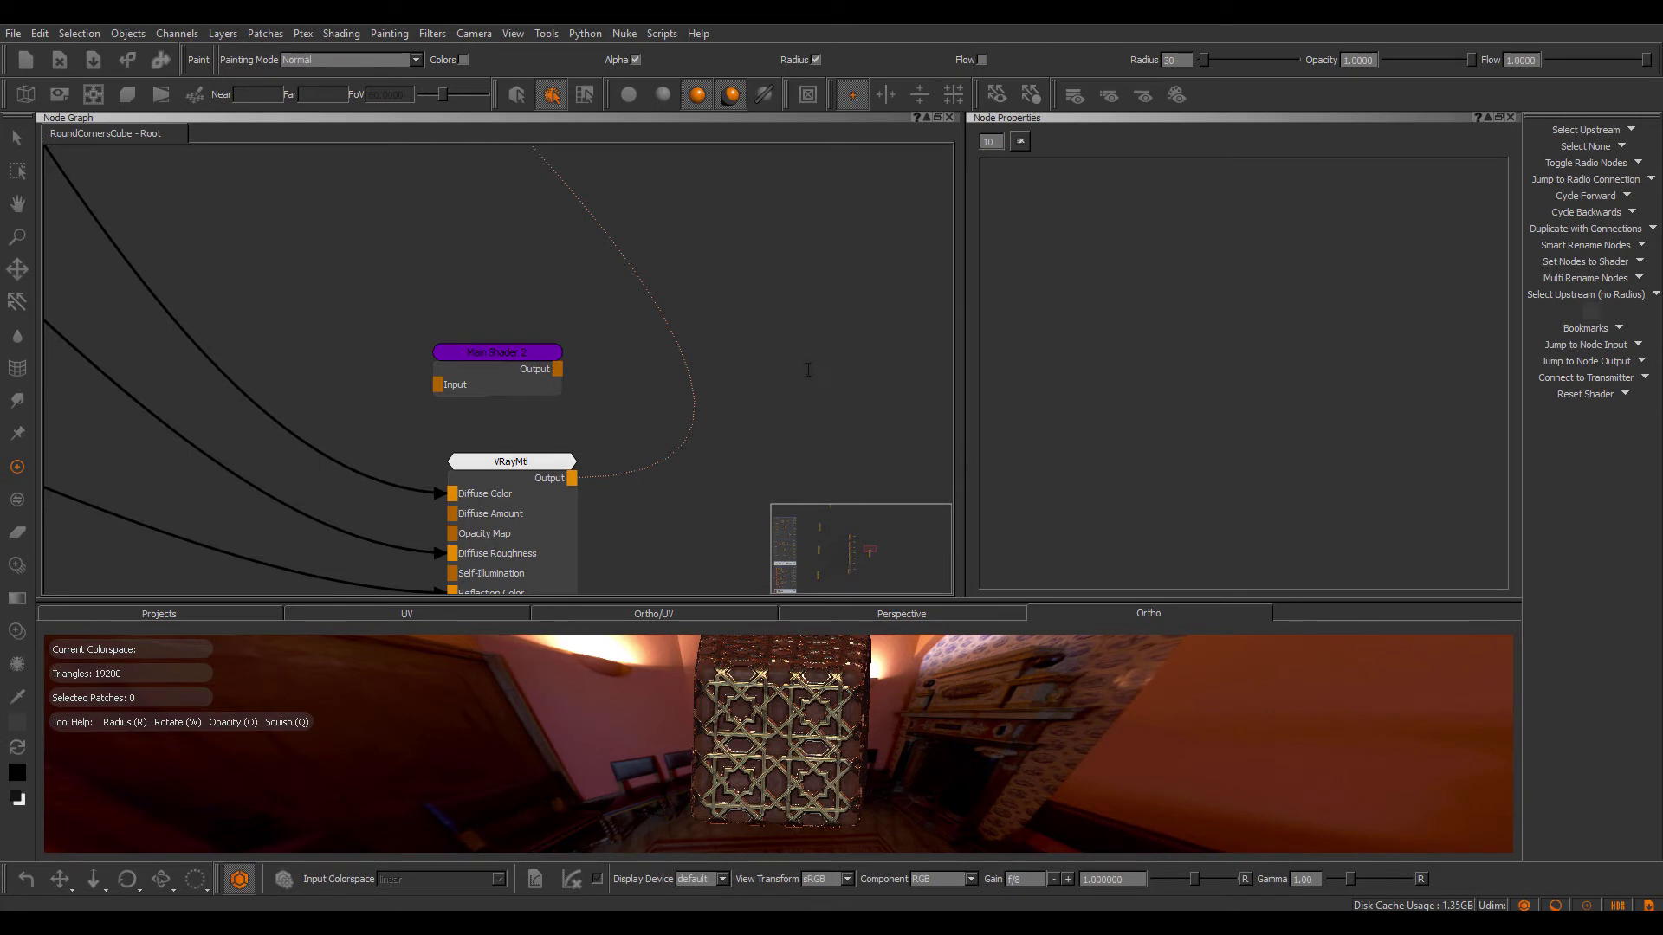
# Reopen the Jump to Bookmark list and jump to GoldBase_Bookmark in the Gold material group.
pyautogui.rightClick(795, 319)
pyautogui.moveTo(853, 428)
pyautogui.click(975, 429)
pyautogui.press('Down')
pyautogui.press('Down')
pyautogui.press('Up')
pyautogui.press('Up')
pyautogui.press('Return')
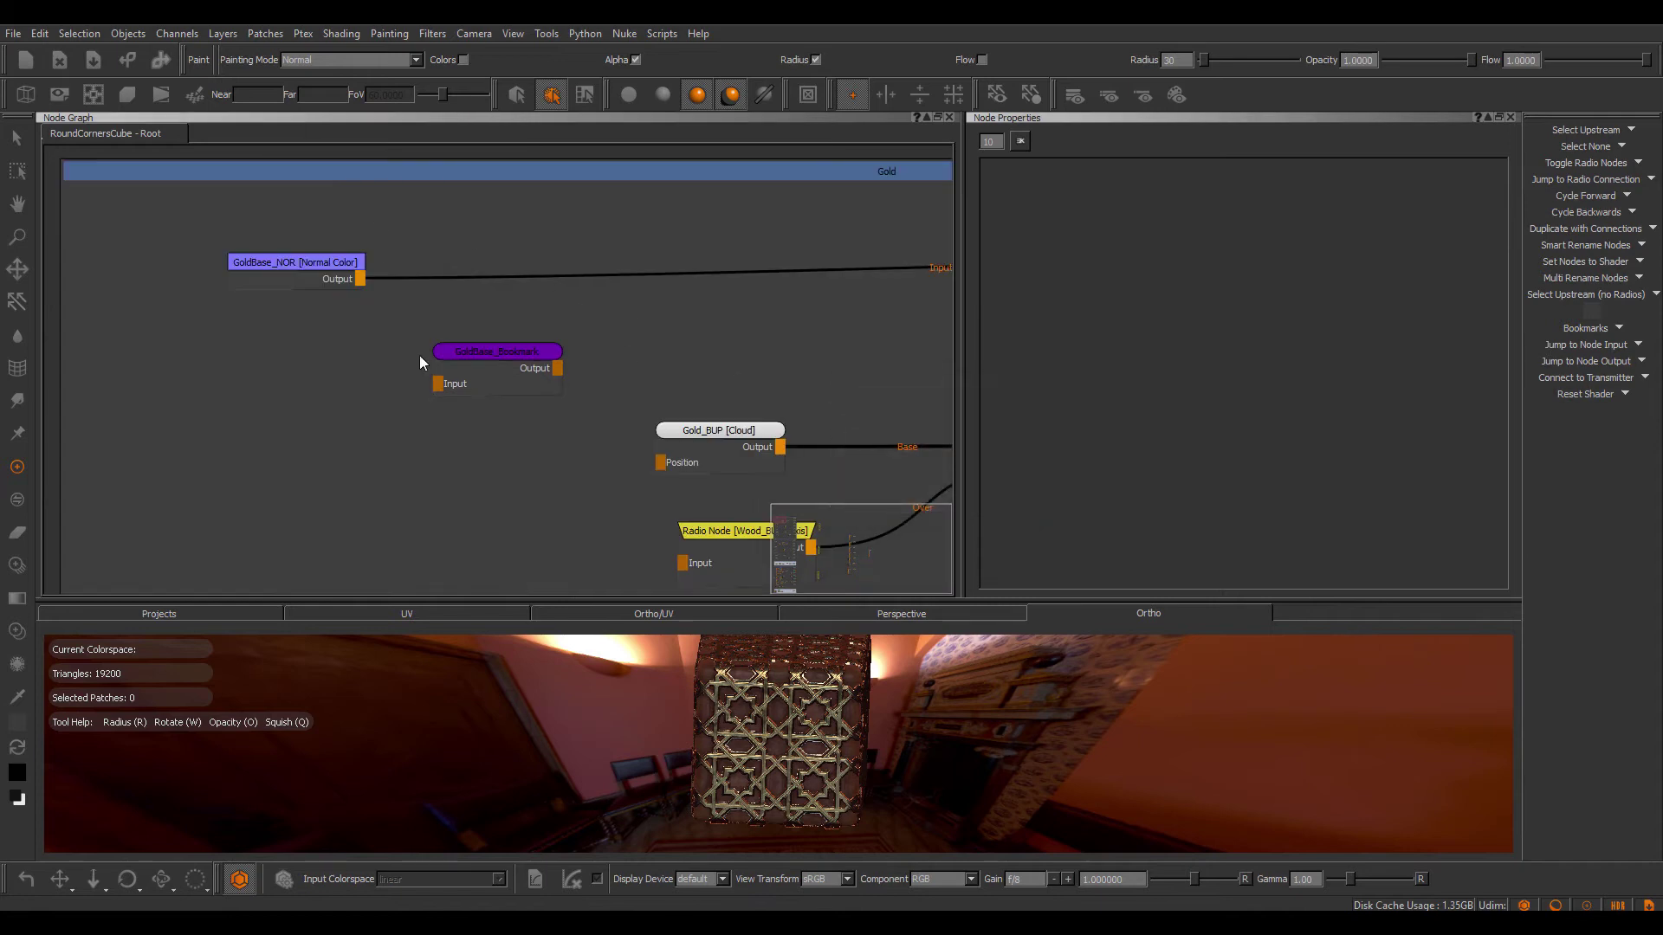
# Jump to Wood_Bookmark in the Wood material group using the bookmark list.
pyautogui.rightClick(707, 347)
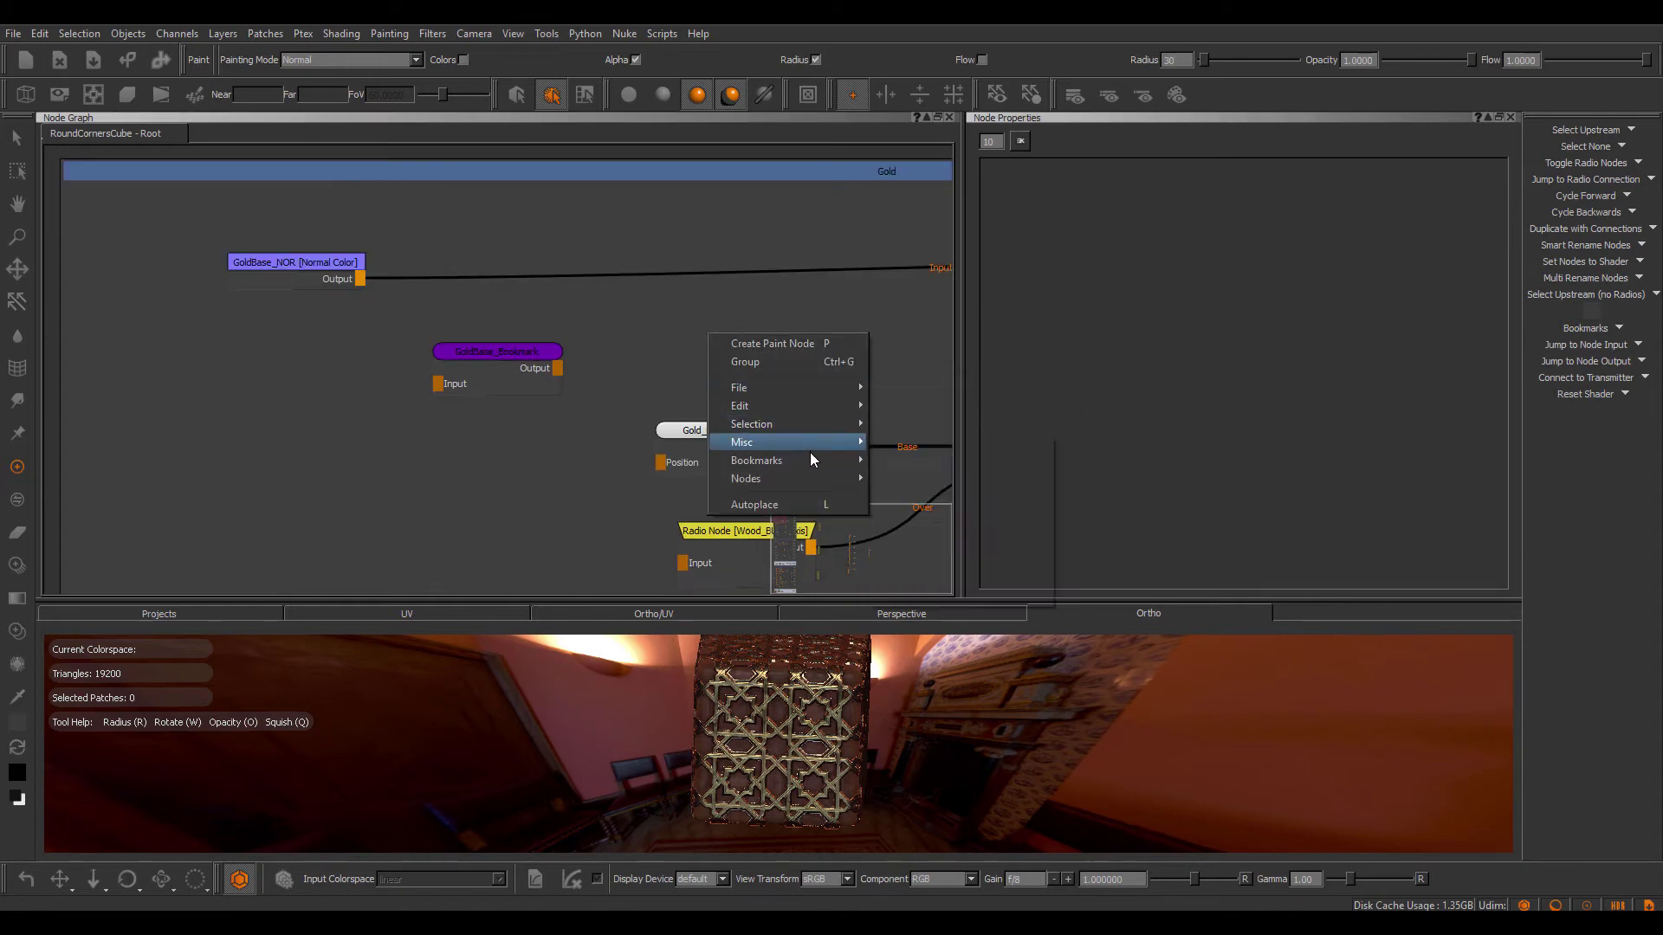
pyautogui.moveTo(812, 456)
pyautogui.click(901, 460)
pyautogui.doubleClick(829, 517)
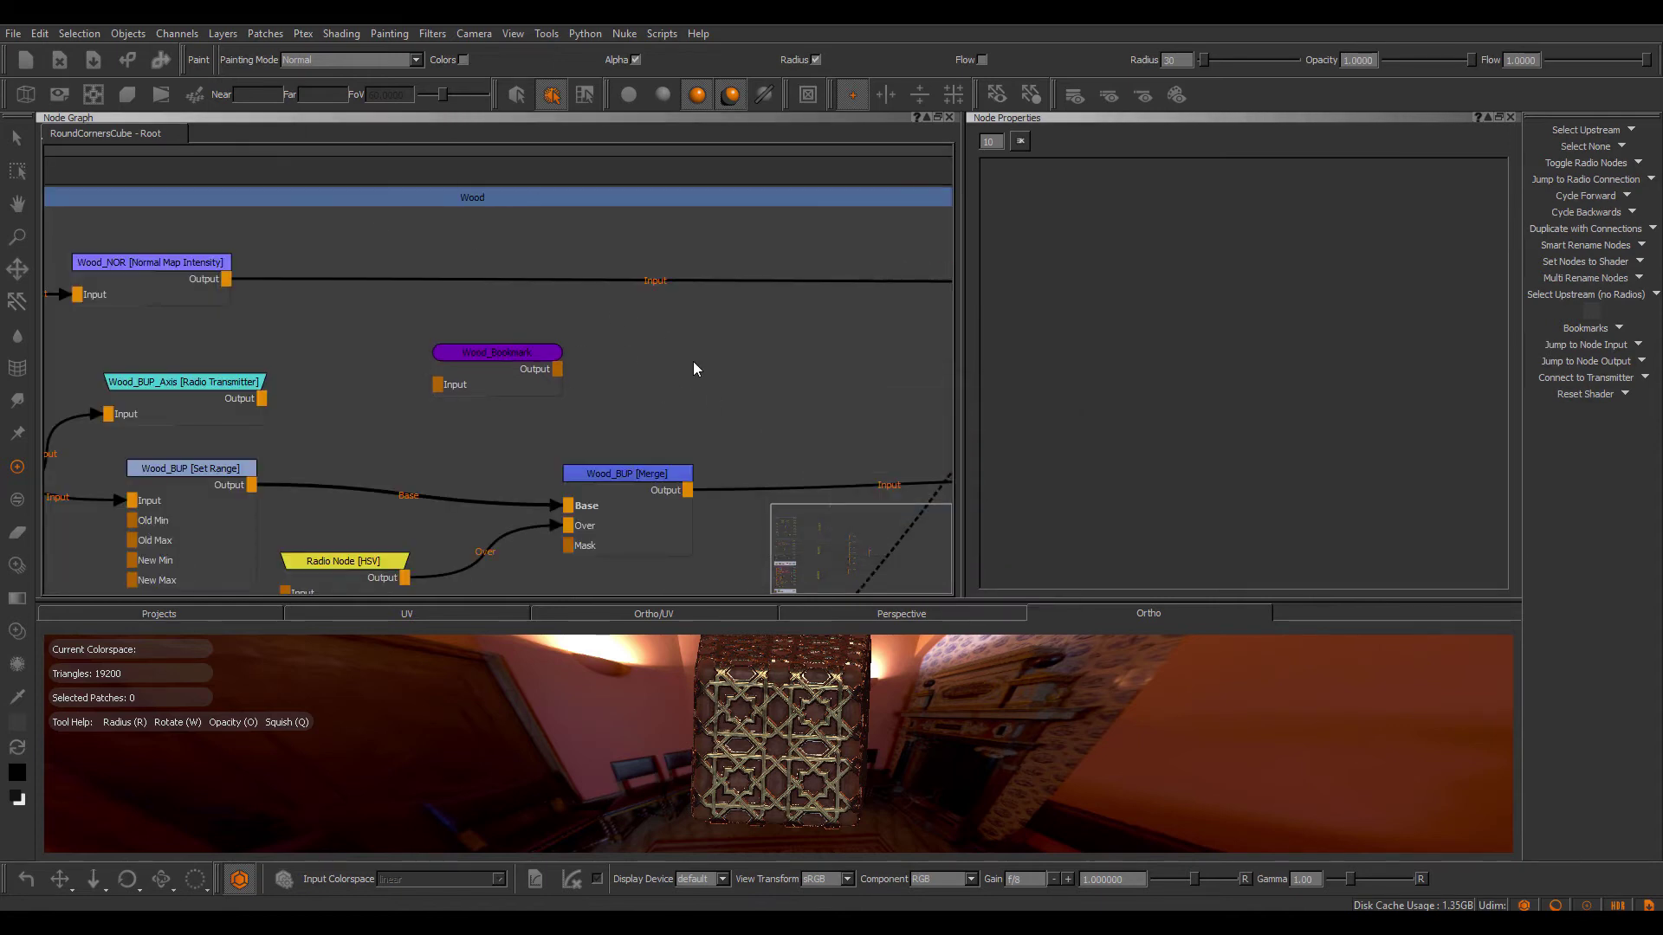
# Open the keyboard shortcut manager and expand the MARI Extension Pack's Nodegraph Bookmarks actions.
pyautogui.rightClick(611, 332)
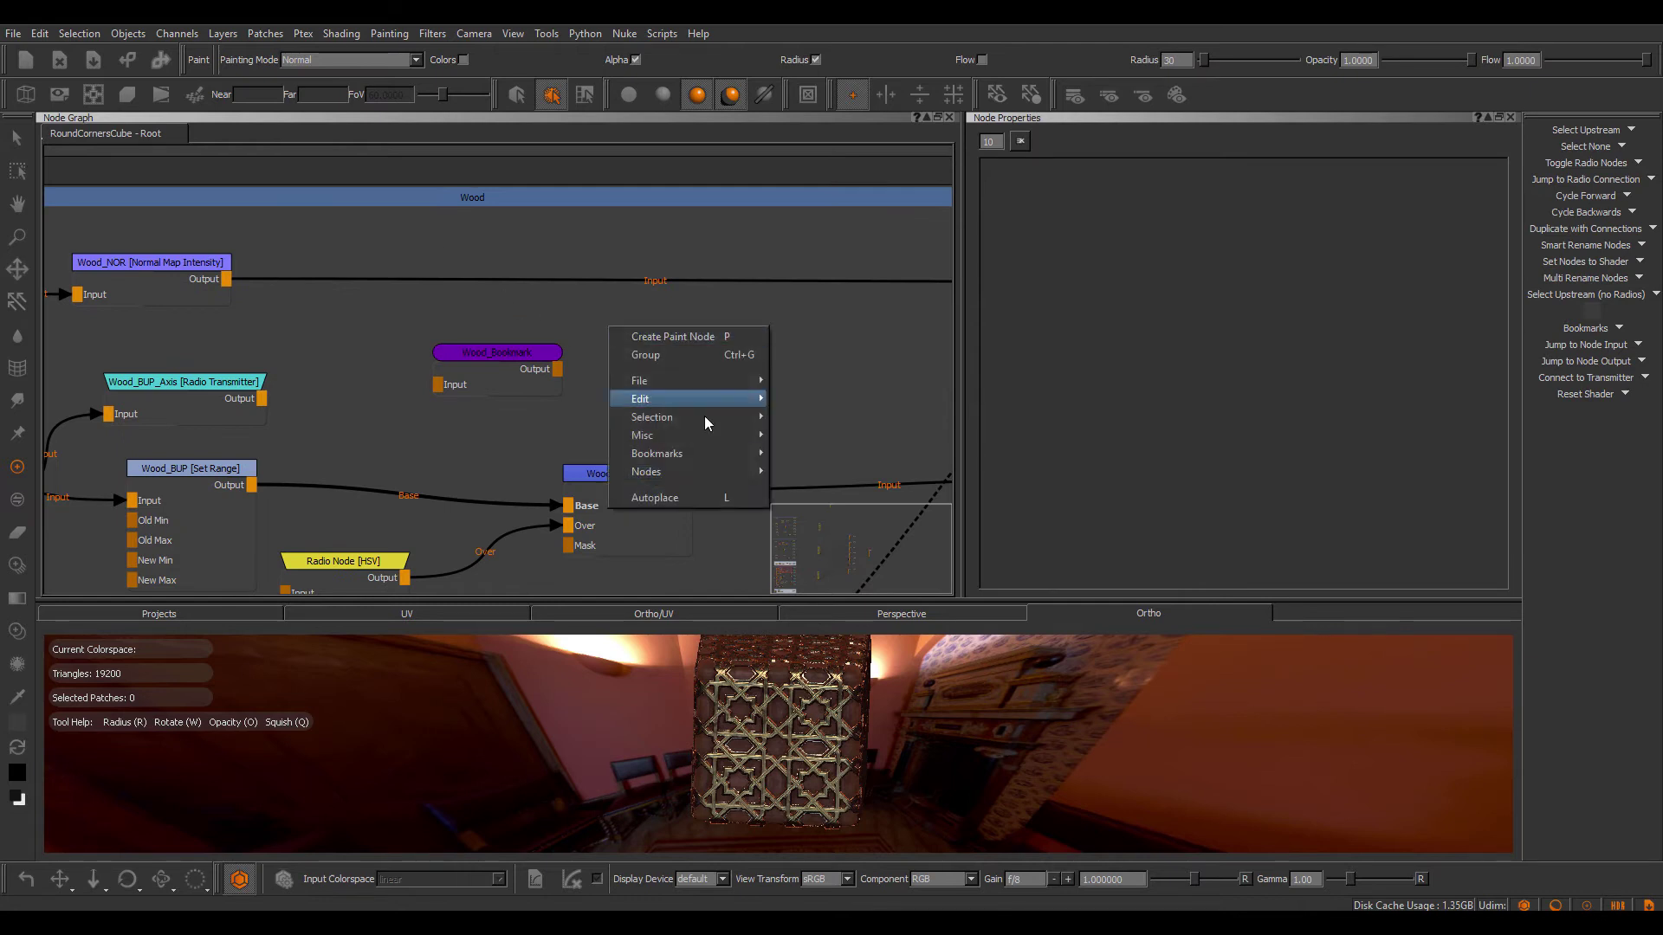
pyautogui.click(40, 32)
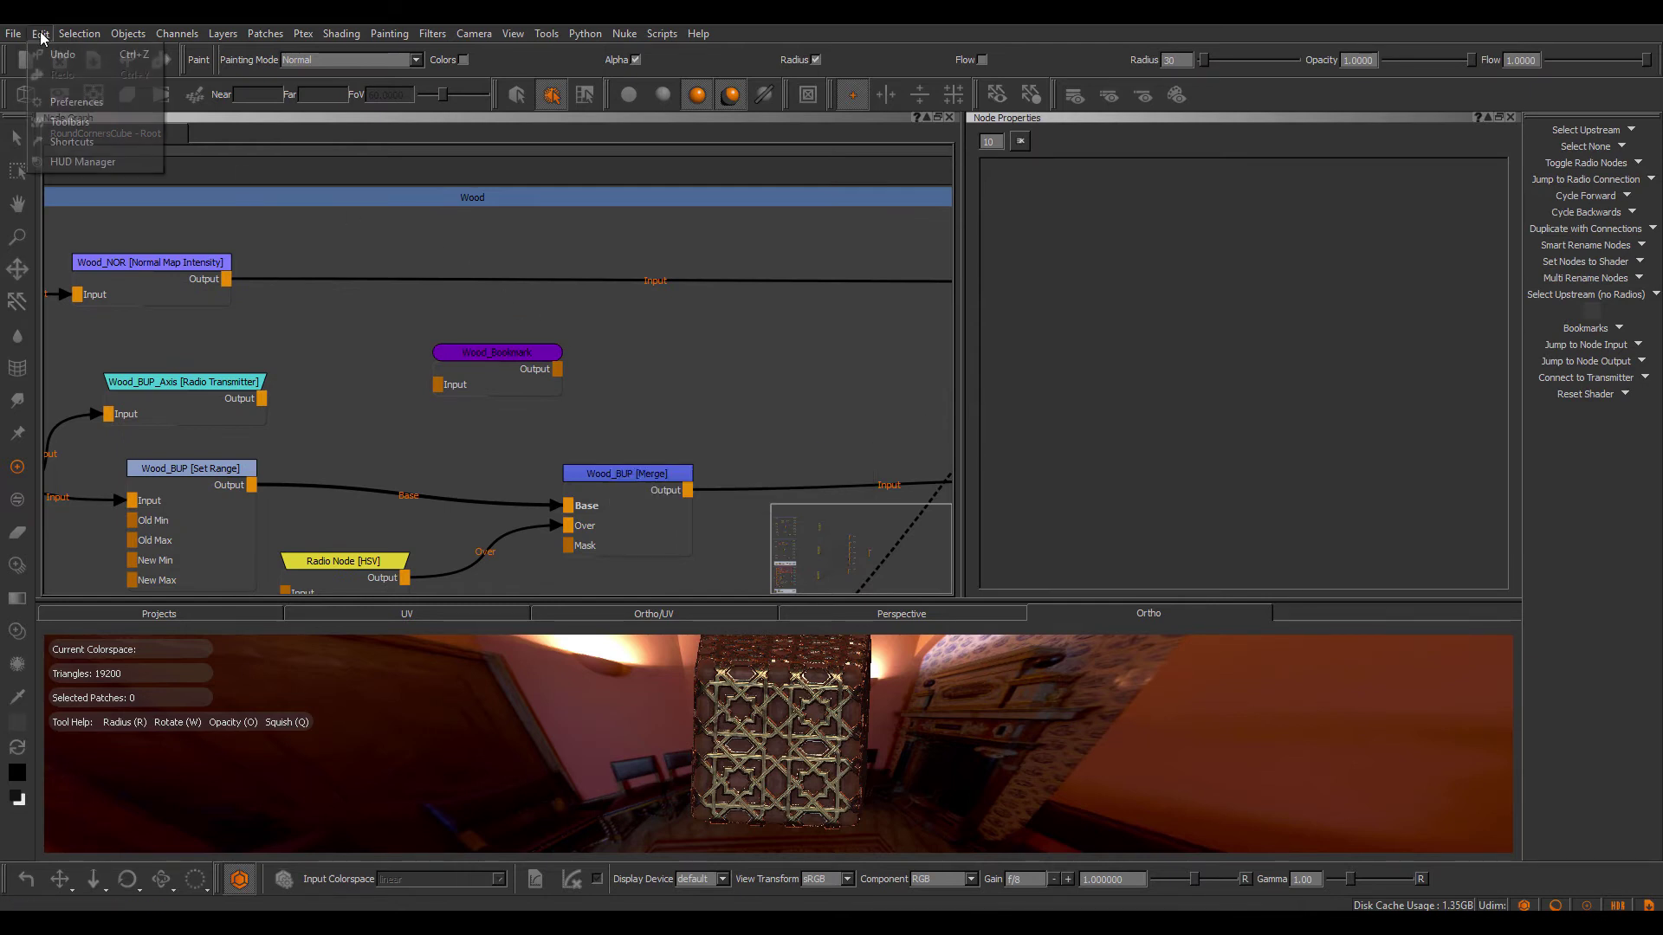
pyautogui.click(92, 149)
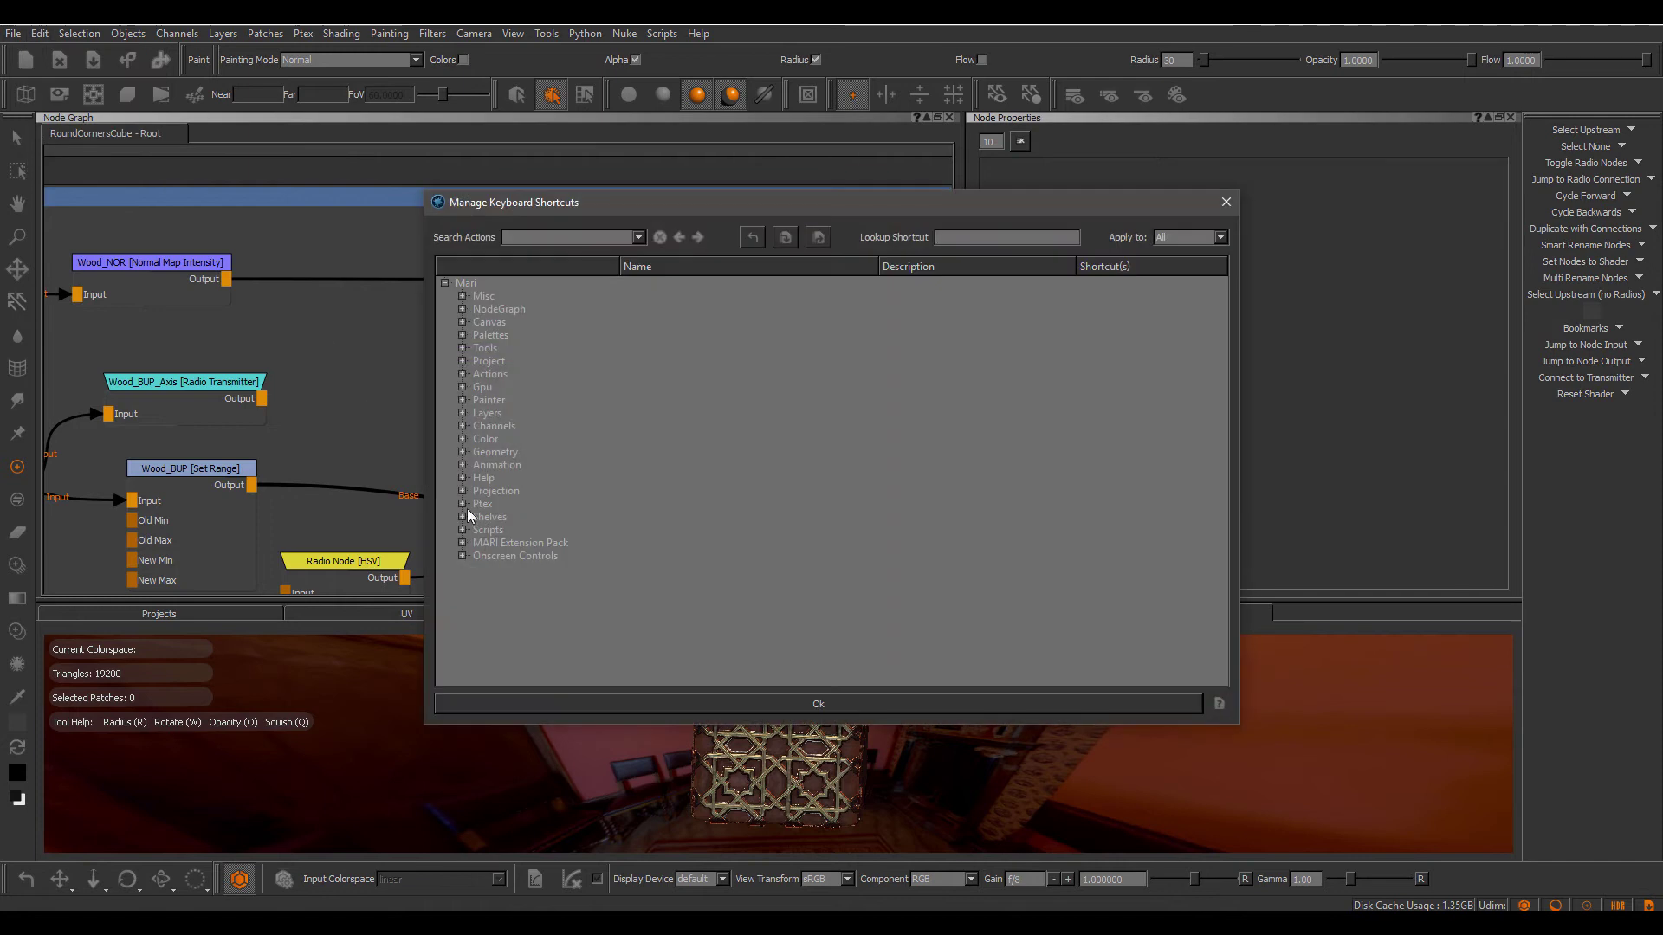
pyautogui.click(461, 543)
pyautogui.scroll(-3, 500, 574)
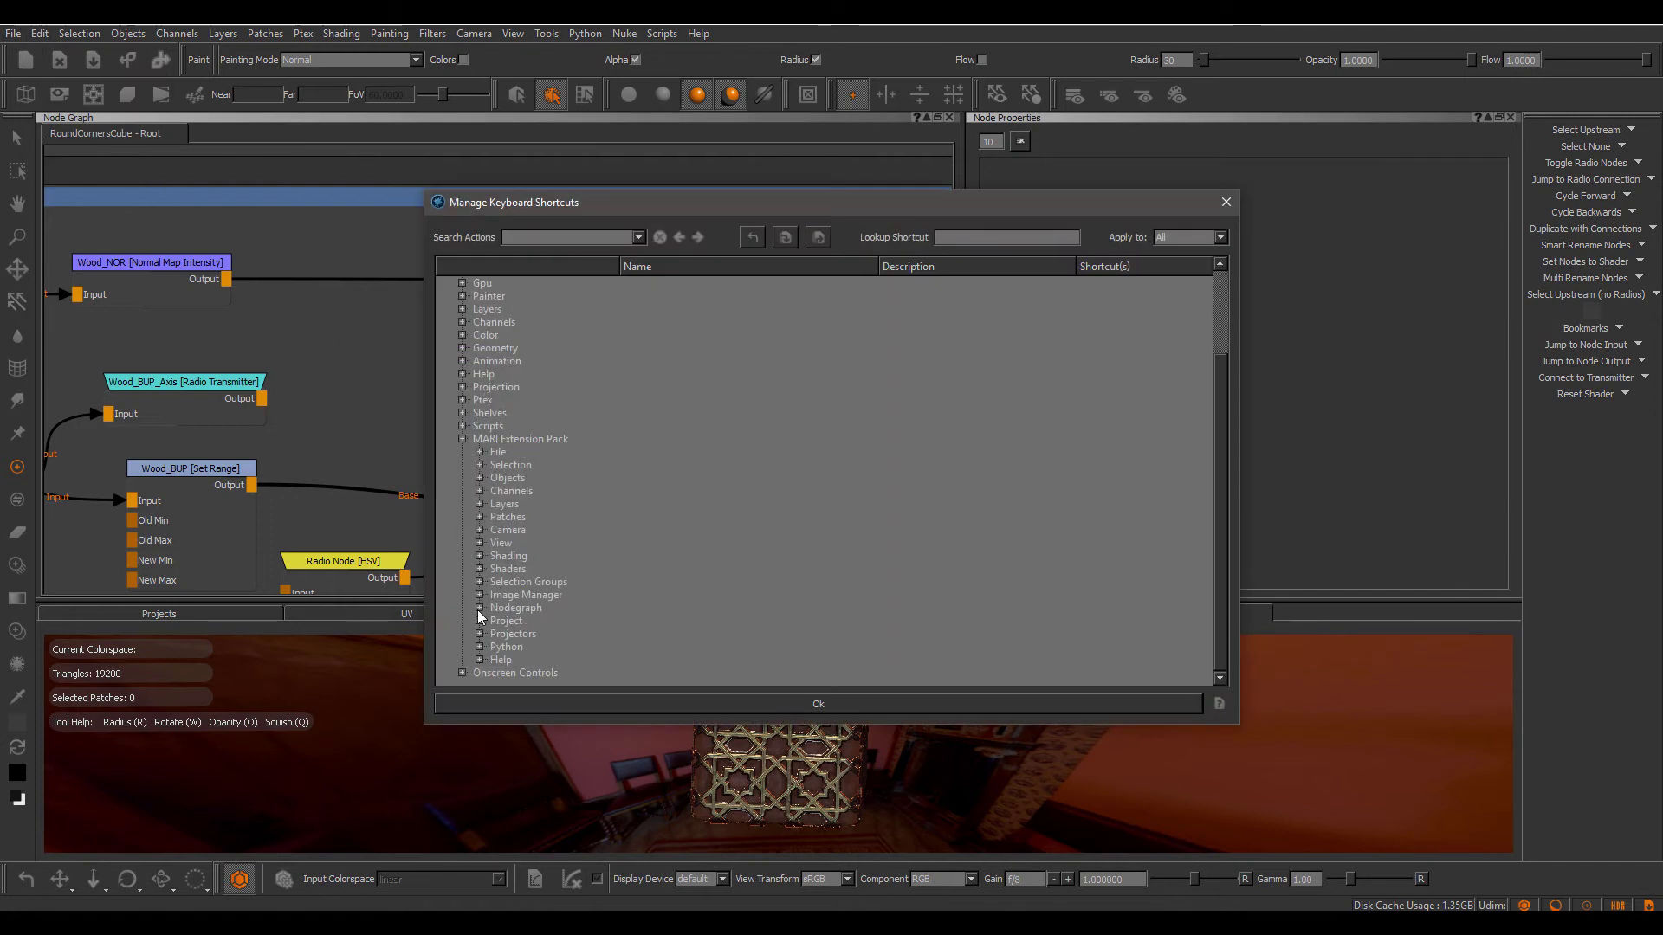
pyautogui.click(479, 610)
pyautogui.click(495, 606)
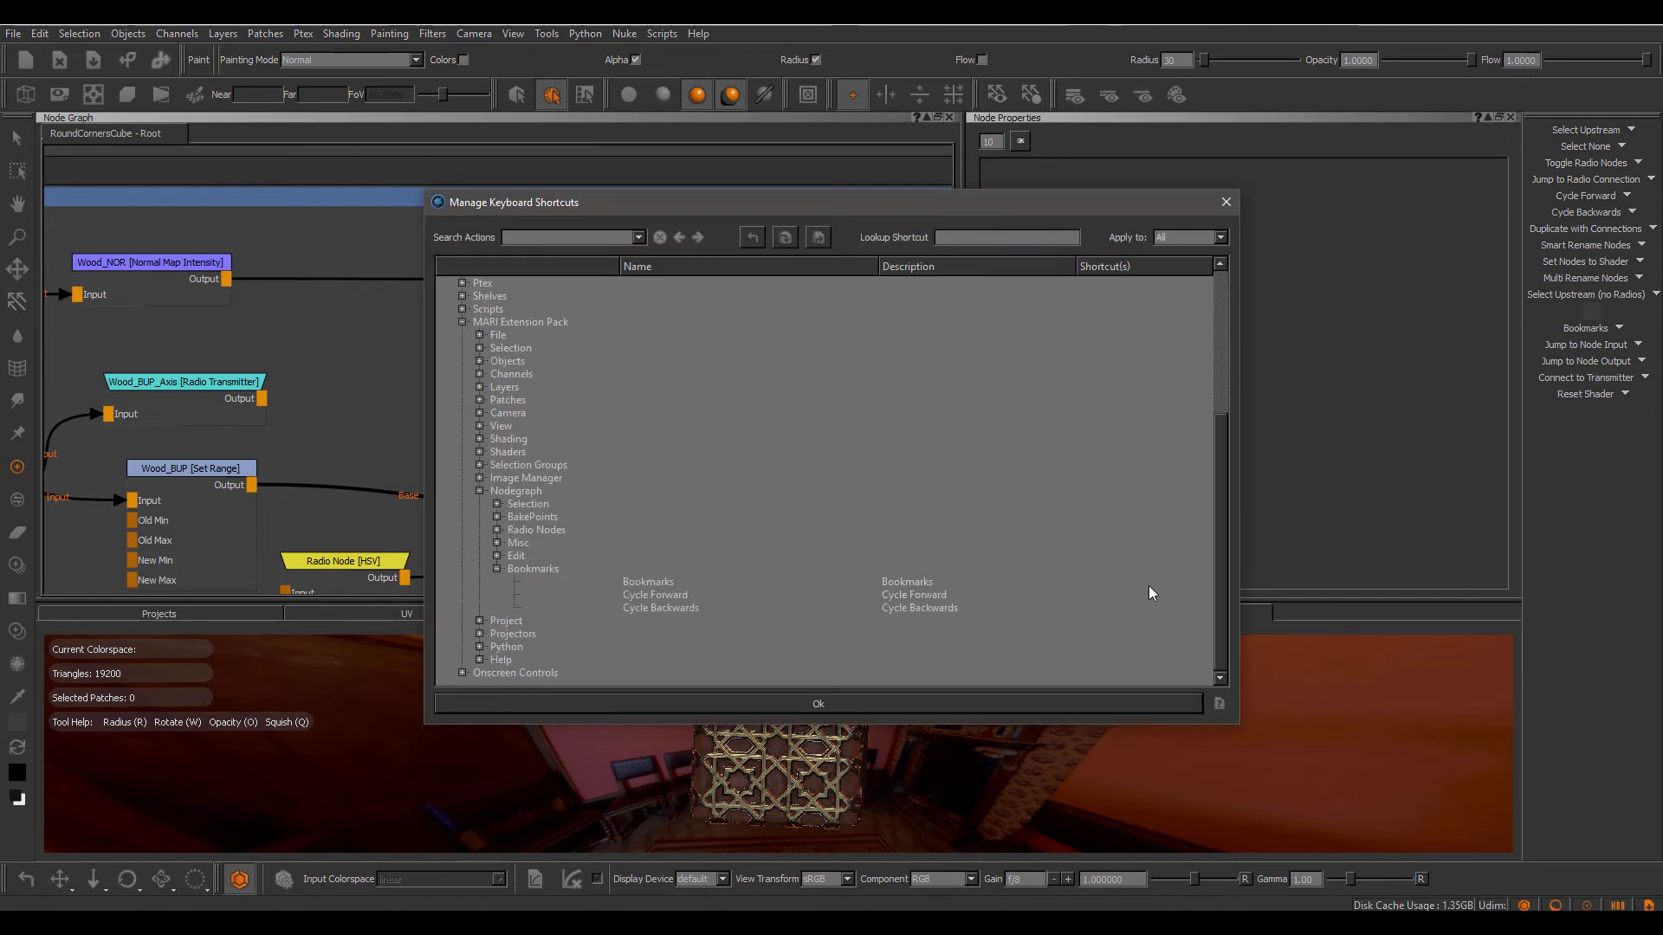
# Set the shortcut scope to Node Graph, open the Bookmarks action's shortcut for editing, and close the manager without assigning one.
pyautogui.click(1191, 239)
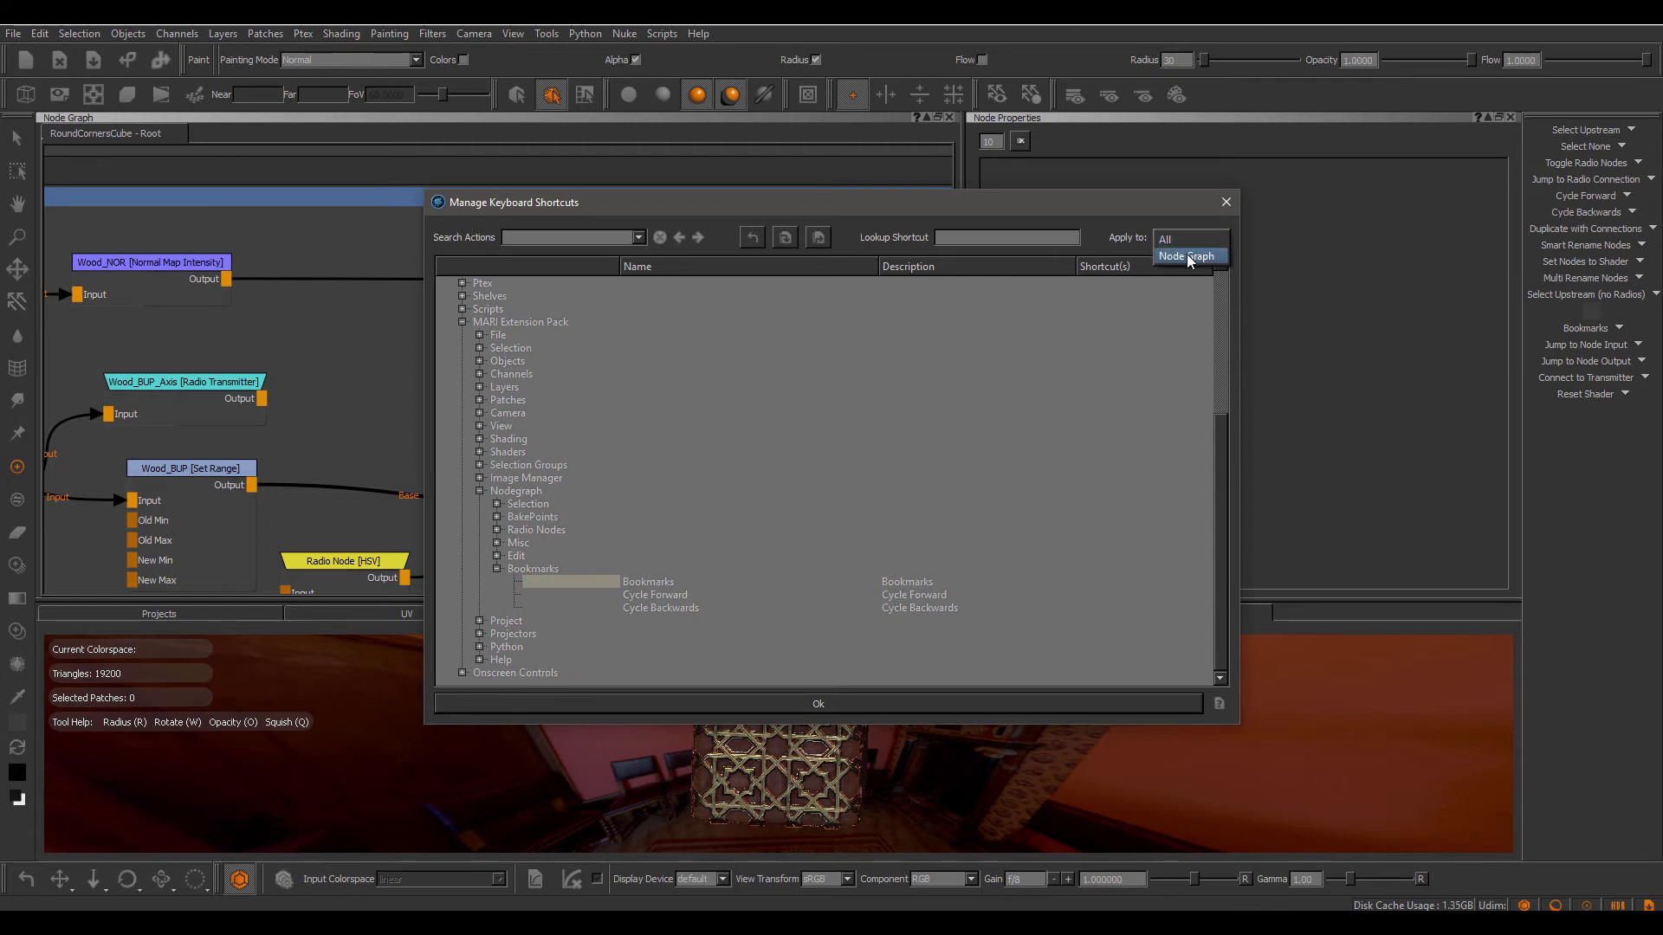
pyautogui.click(1189, 257)
pyautogui.click(1160, 582)
pyautogui.click(1147, 582)
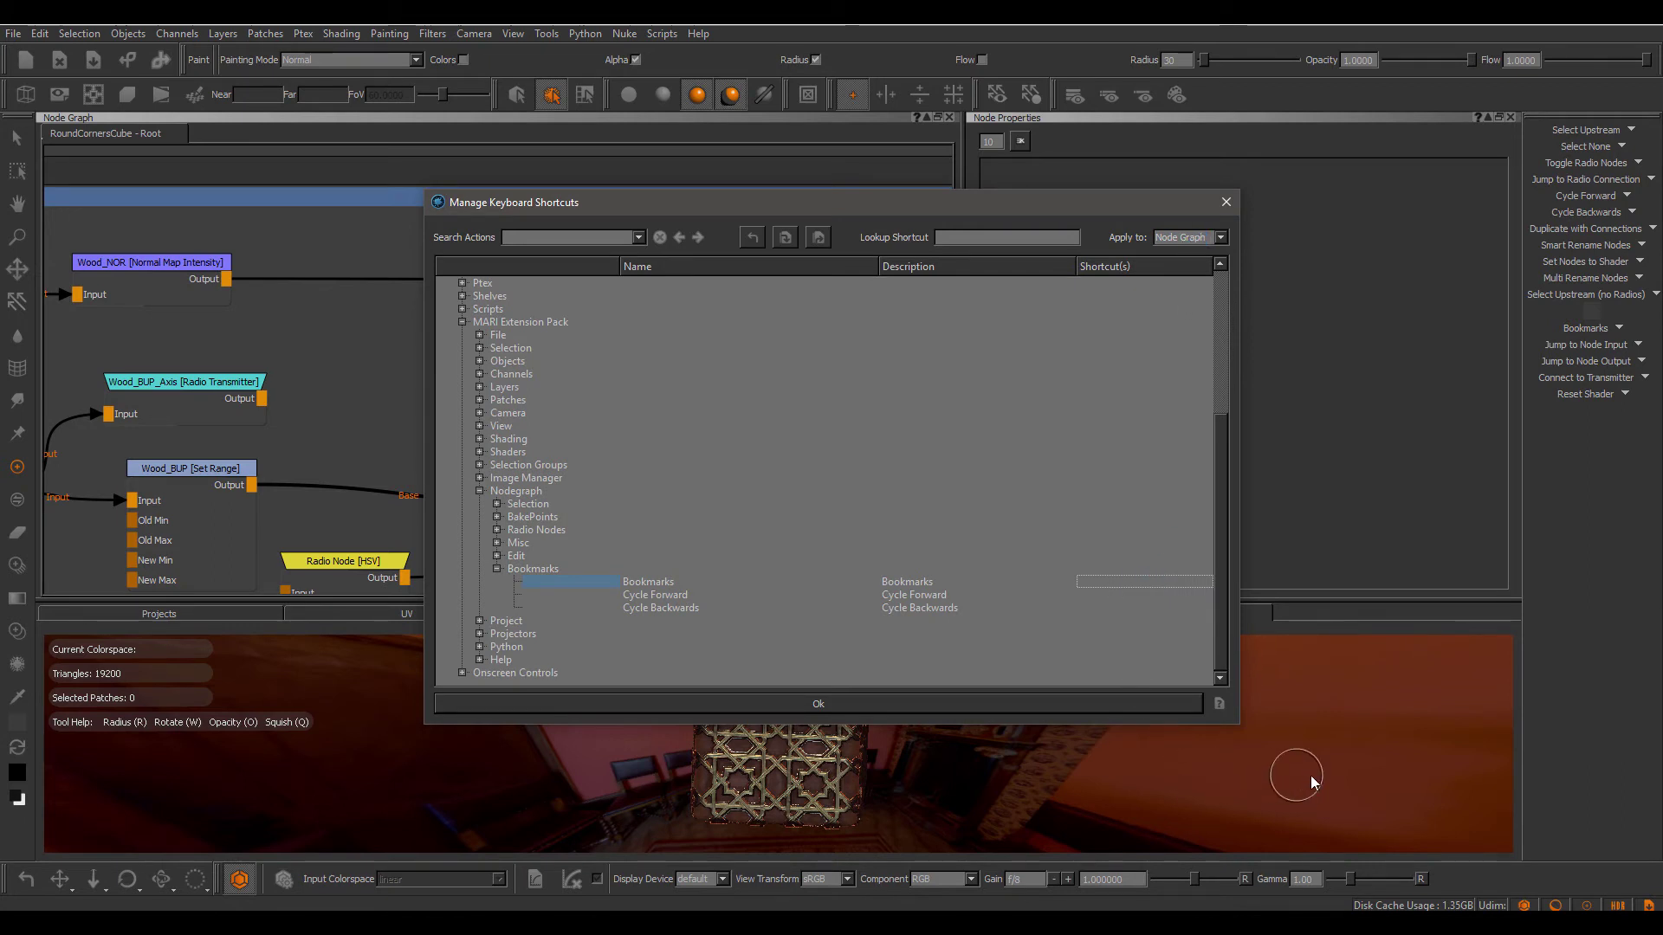
pyautogui.click(1227, 202)
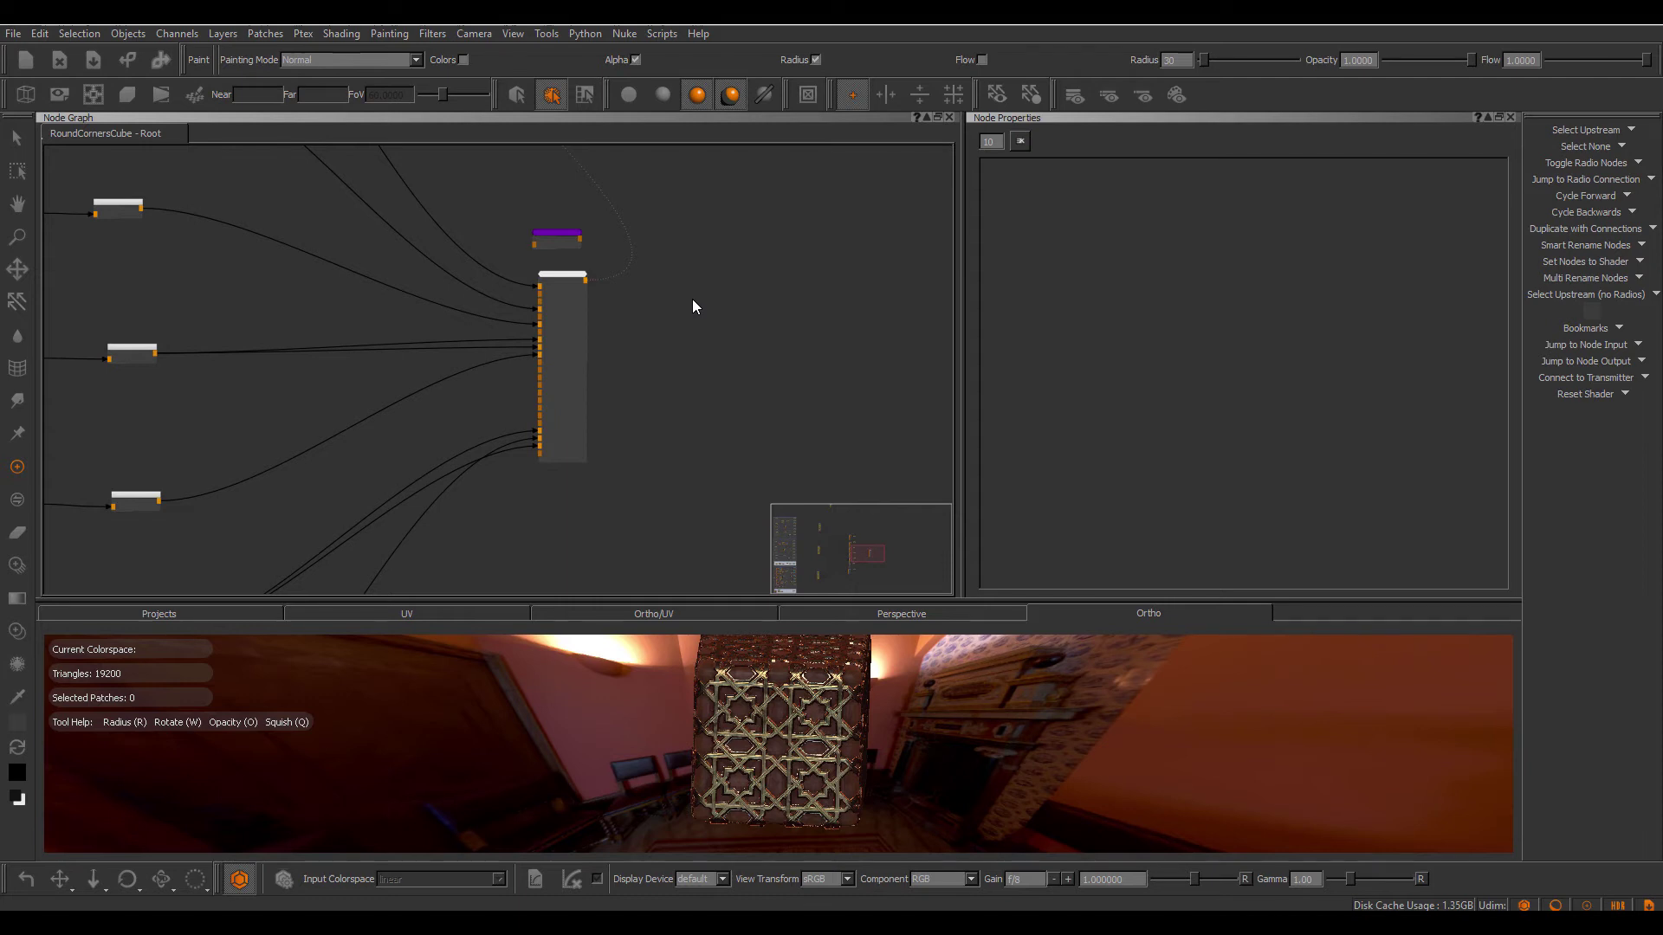
# Use Jump to Node Input on the VRayMtl node to go to its DiffuseColor input node.
pyautogui.scroll(3, 570, 279)
pyautogui.moveTo(593, 324); pyautogui.dragTo(597, 260, button='middle')
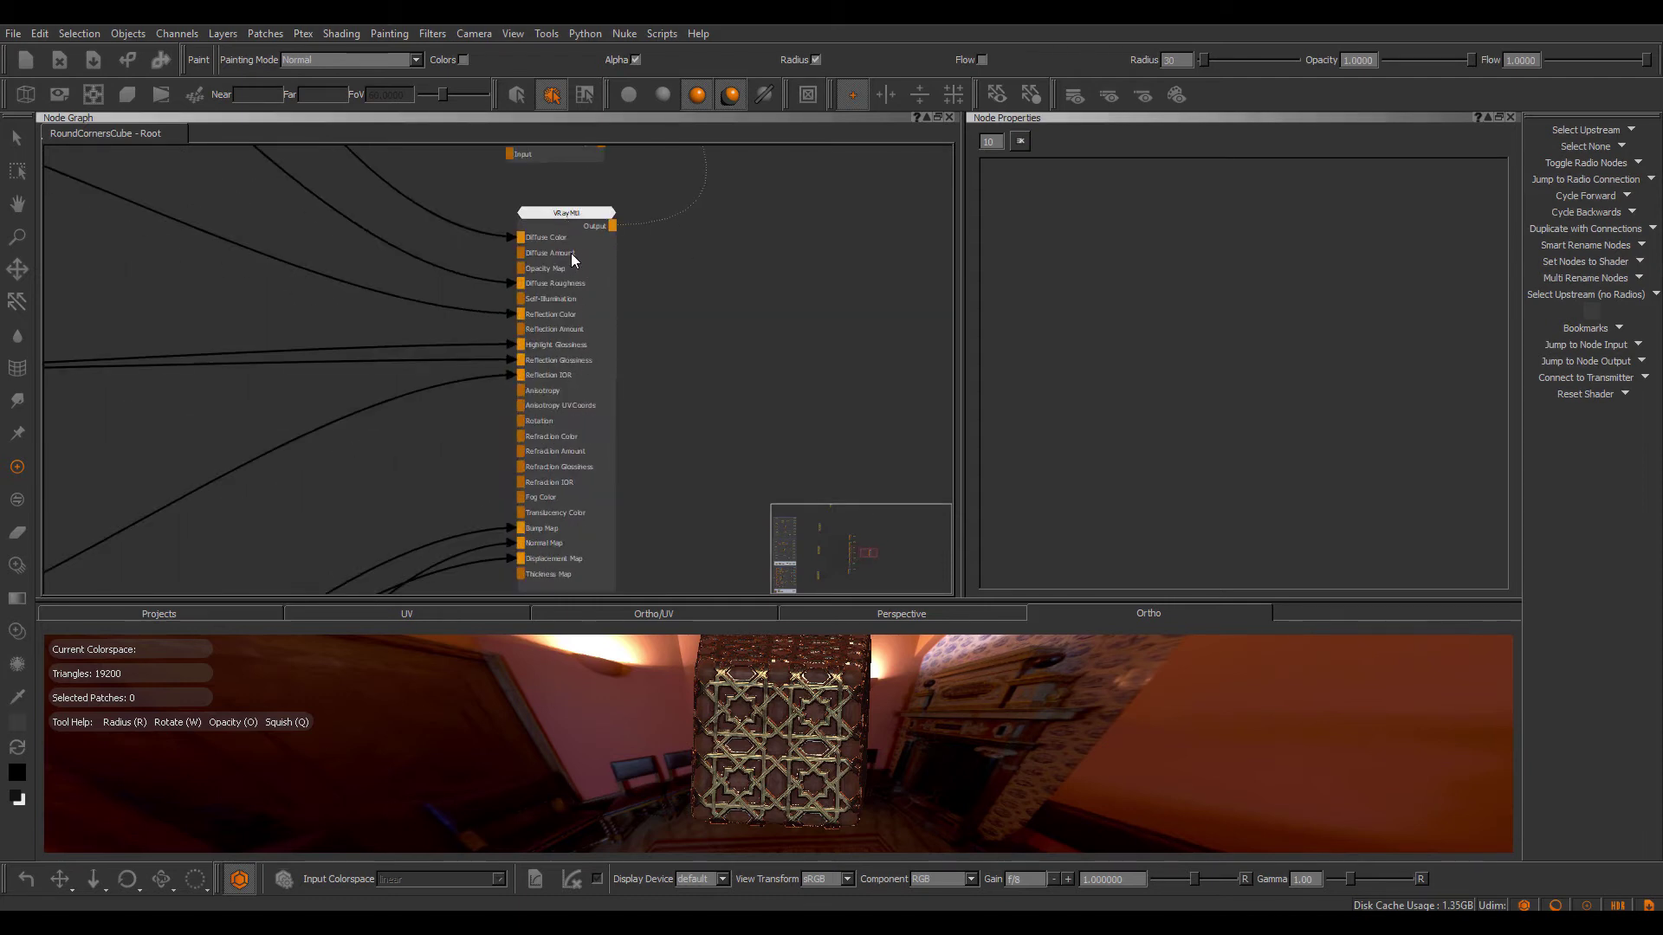
pyautogui.click(569, 213)
pyautogui.rightClick(569, 213)
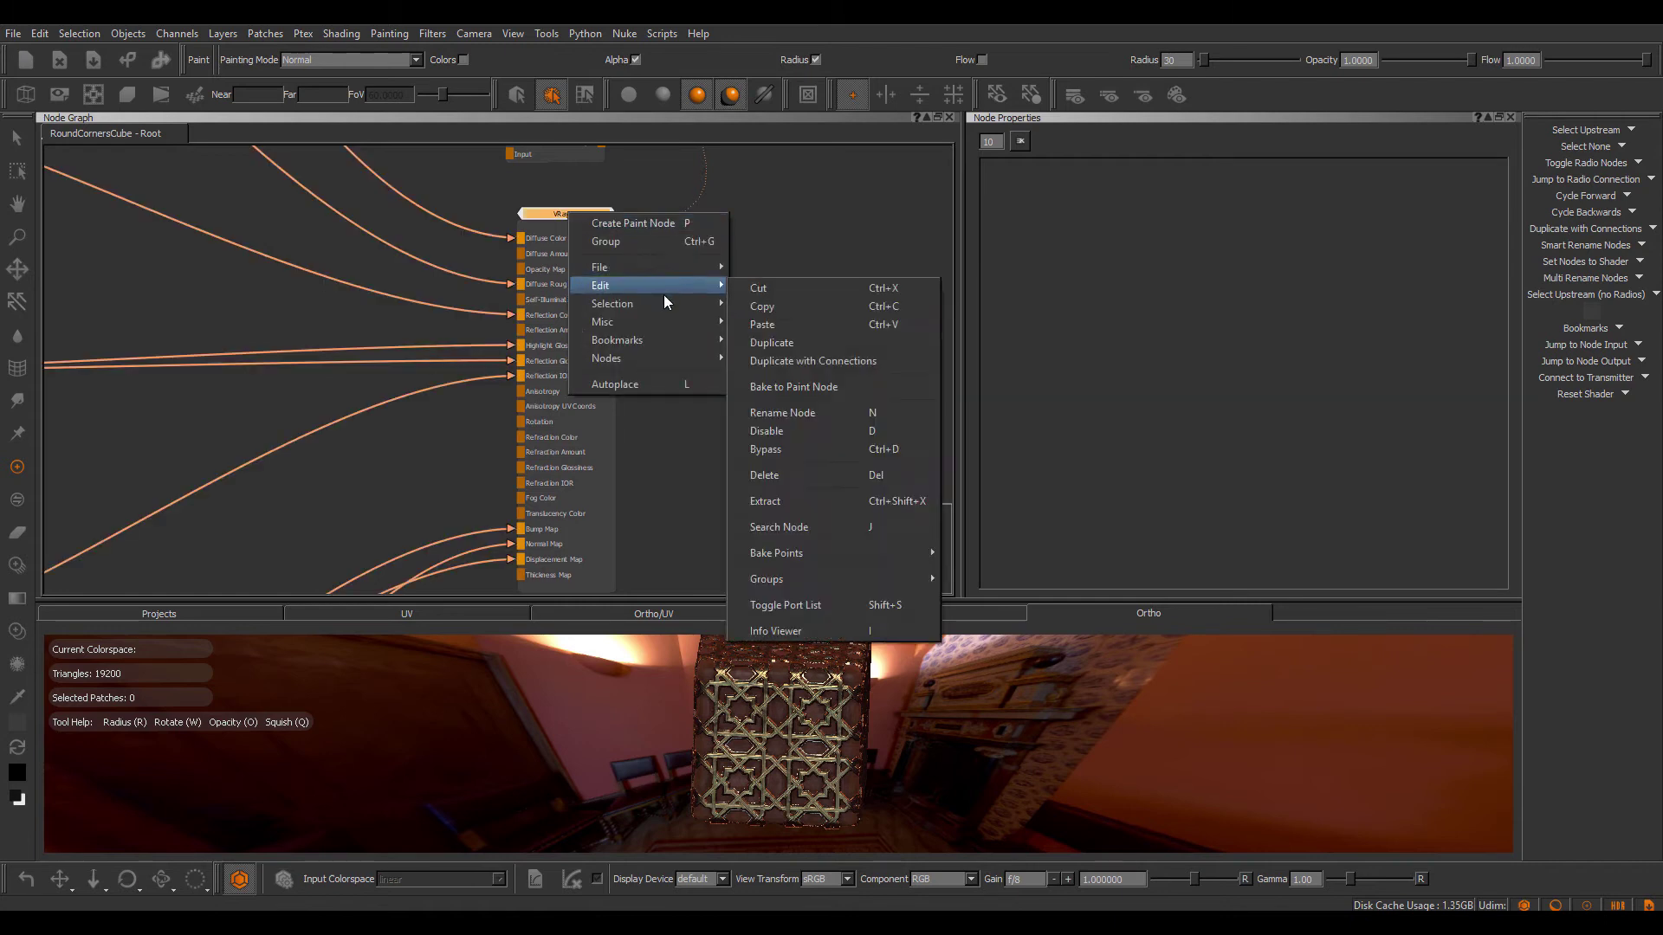
pyautogui.moveTo(663, 318)
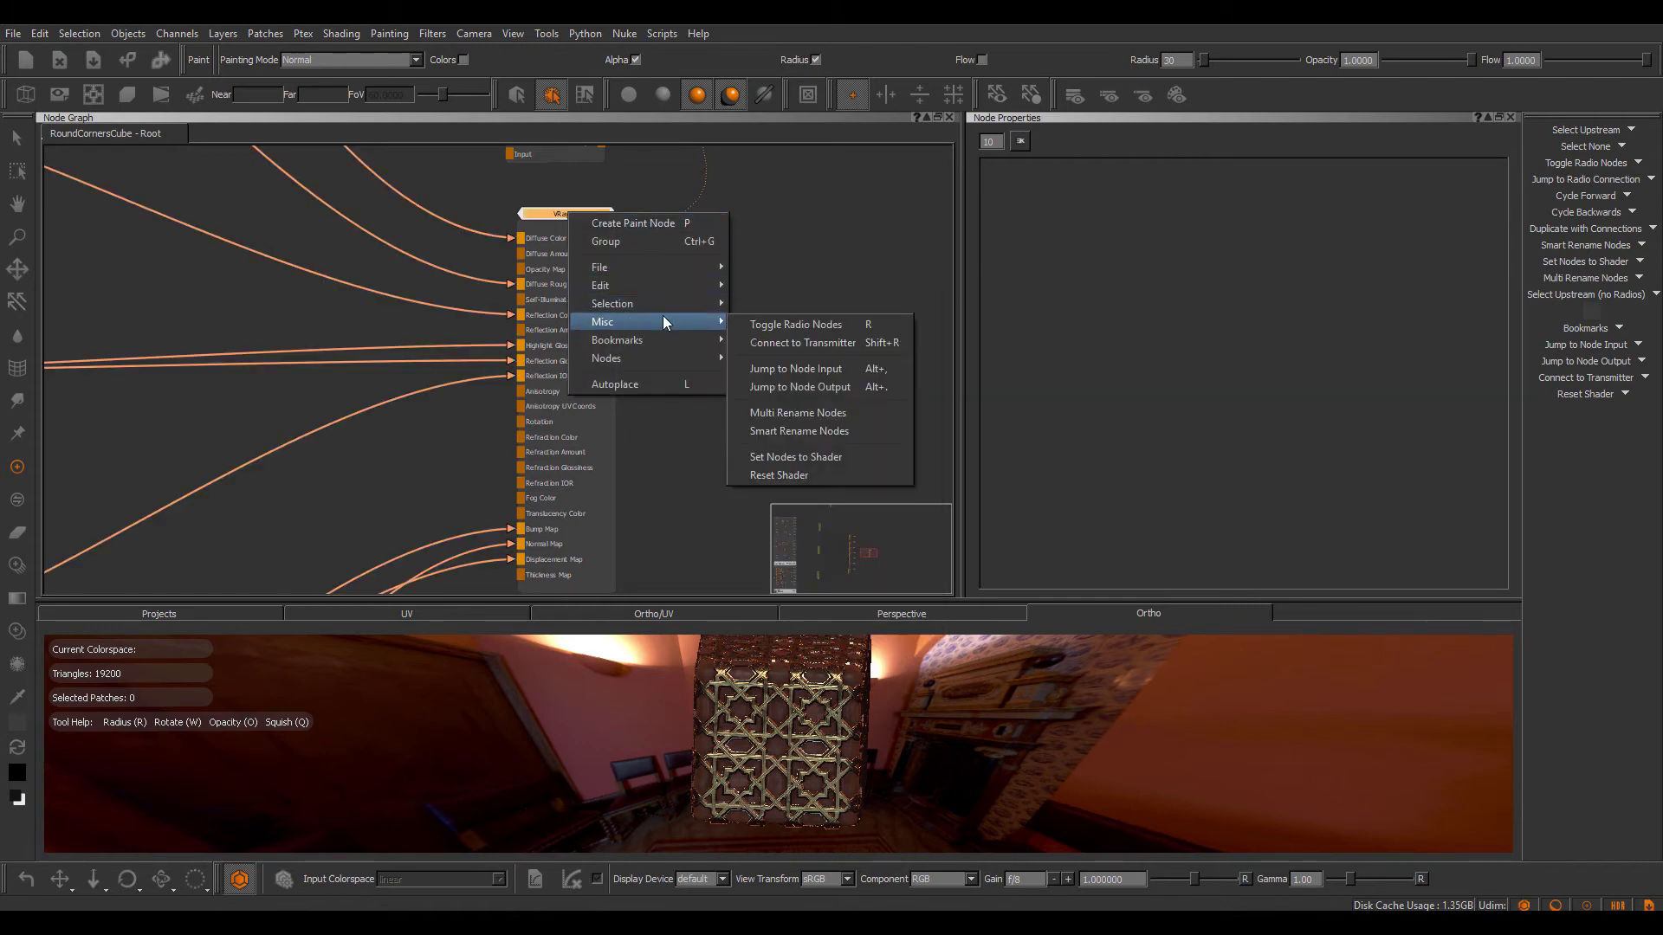
pyautogui.click(844, 368)
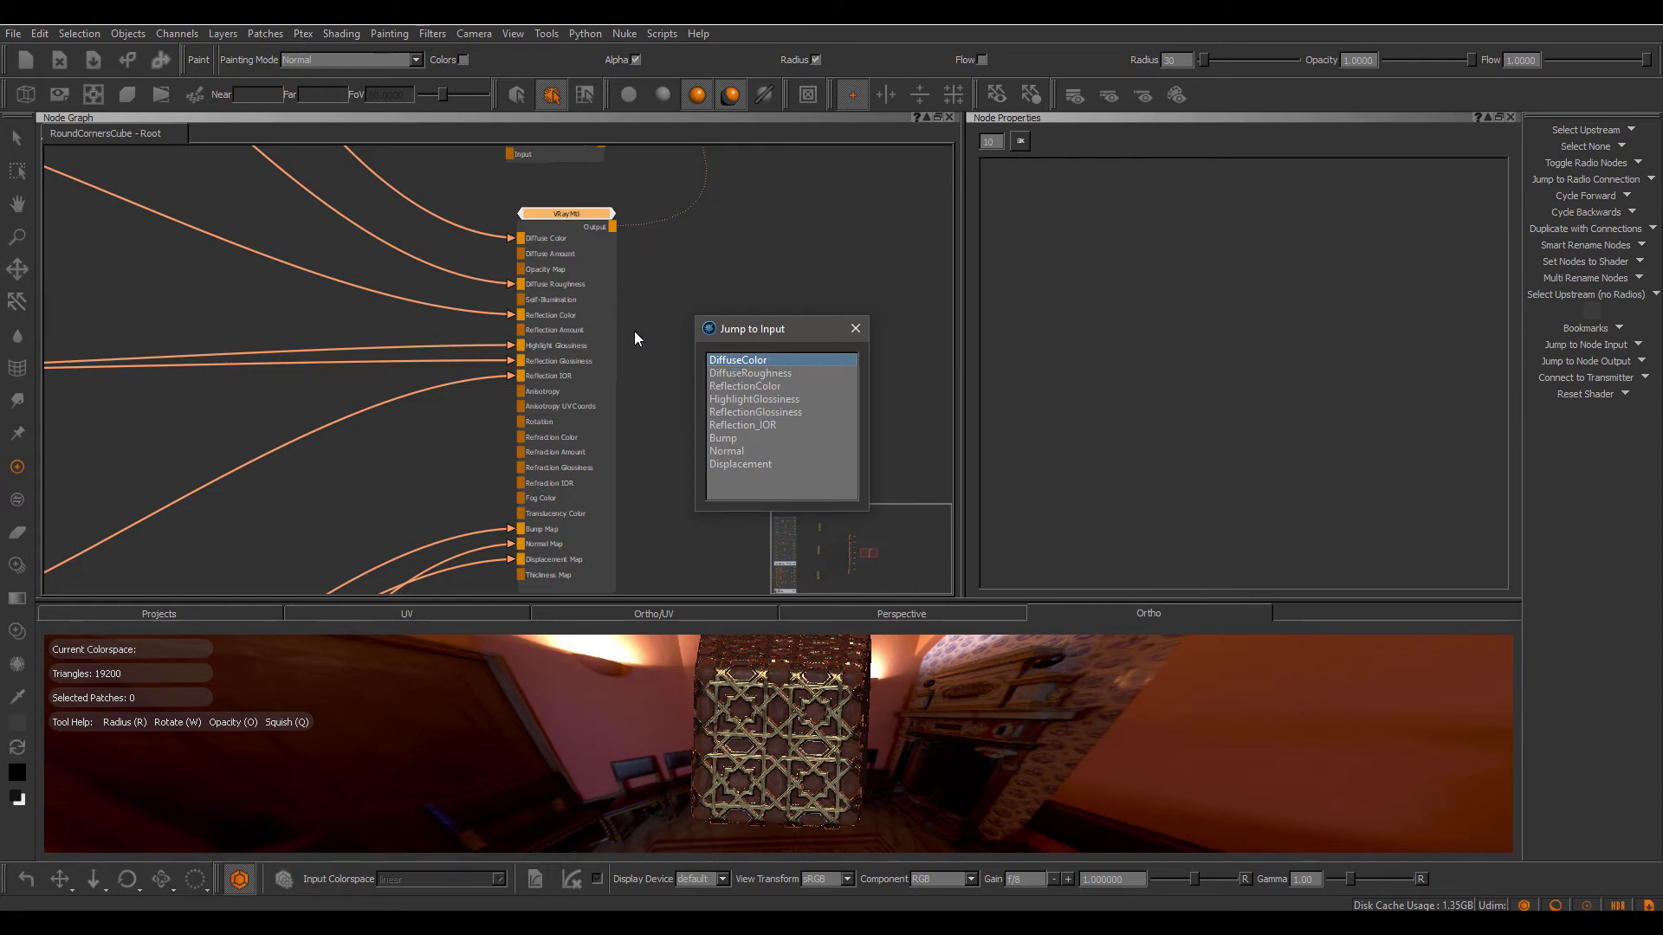
pyautogui.doubleClick(750, 360)
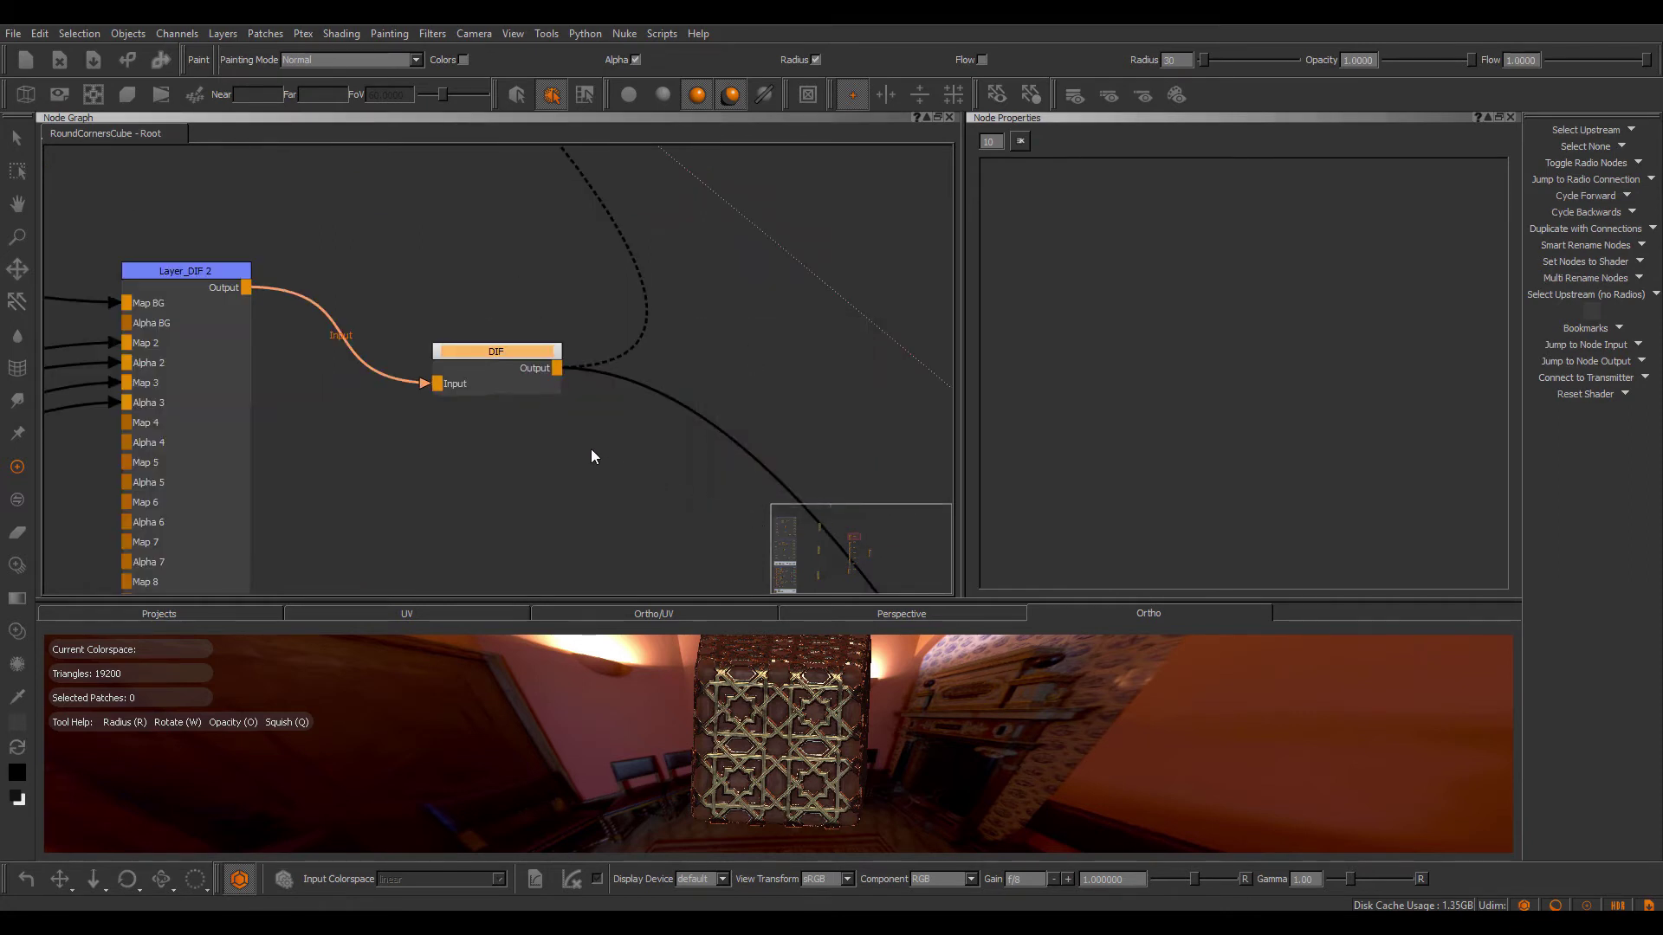
# Follow the DIF node's inputs upstream through Layer_DIF 2 to the Gold_DIF radio node.
pyautogui.moveTo(506, 355); pyautogui.dragTo(511, 342)
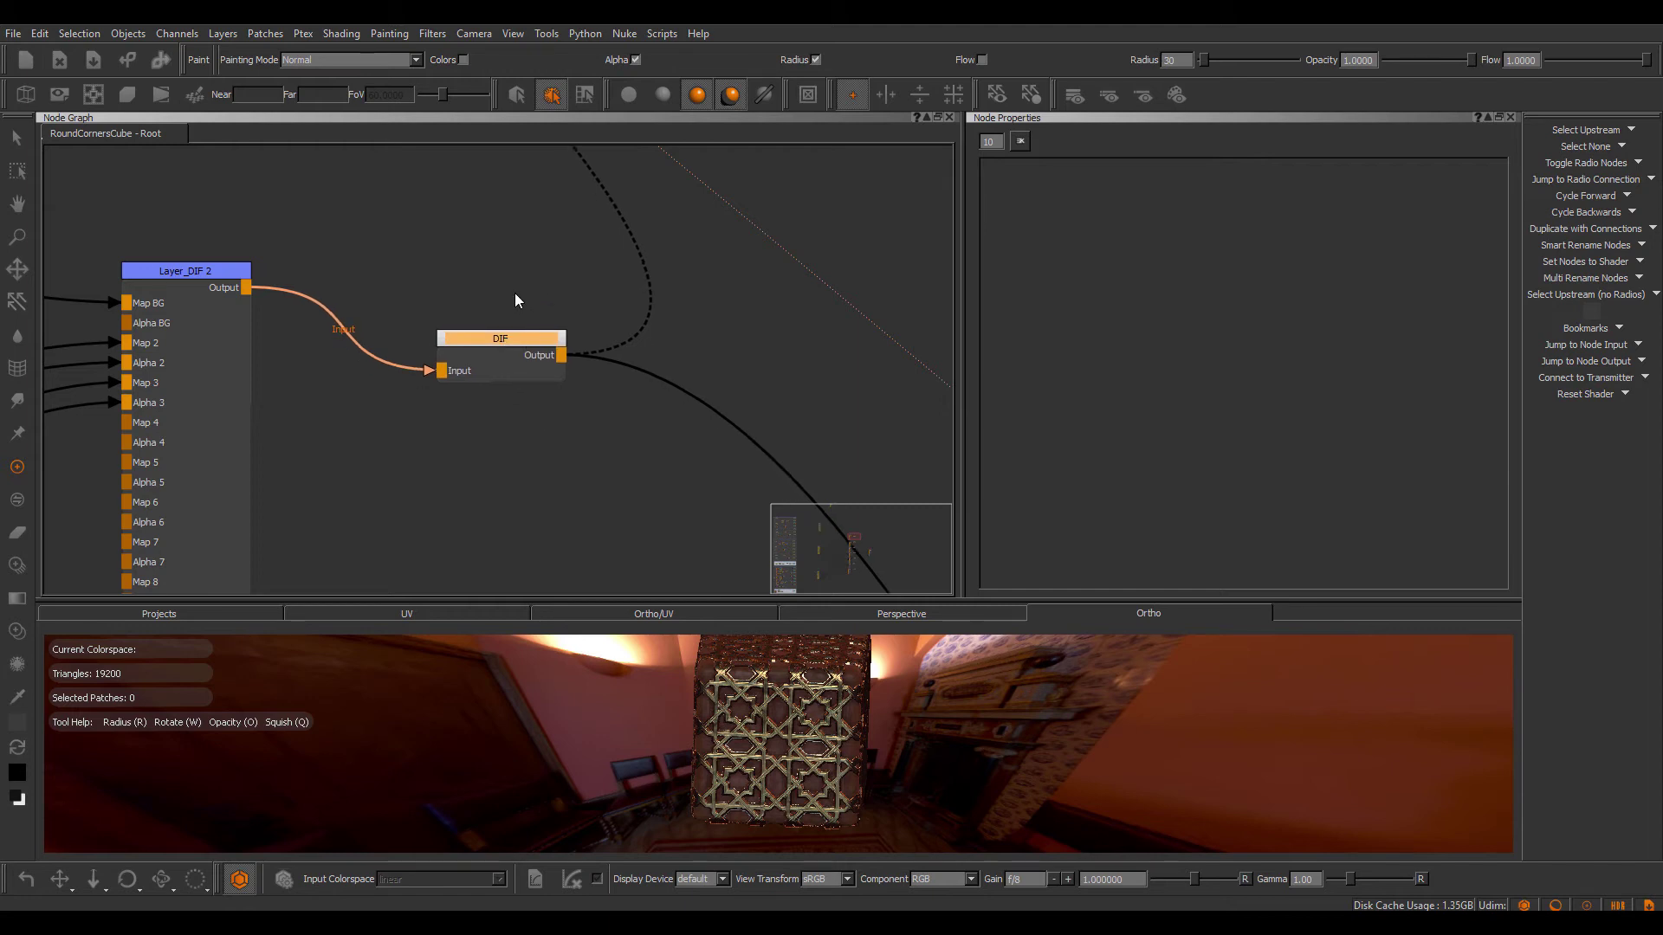
pyautogui.moveTo(515, 295); pyautogui.dragTo(751, 373, button='middle')
pyautogui.press('i')
pyautogui.press('i')
pyautogui.doubleClick(617, 352)
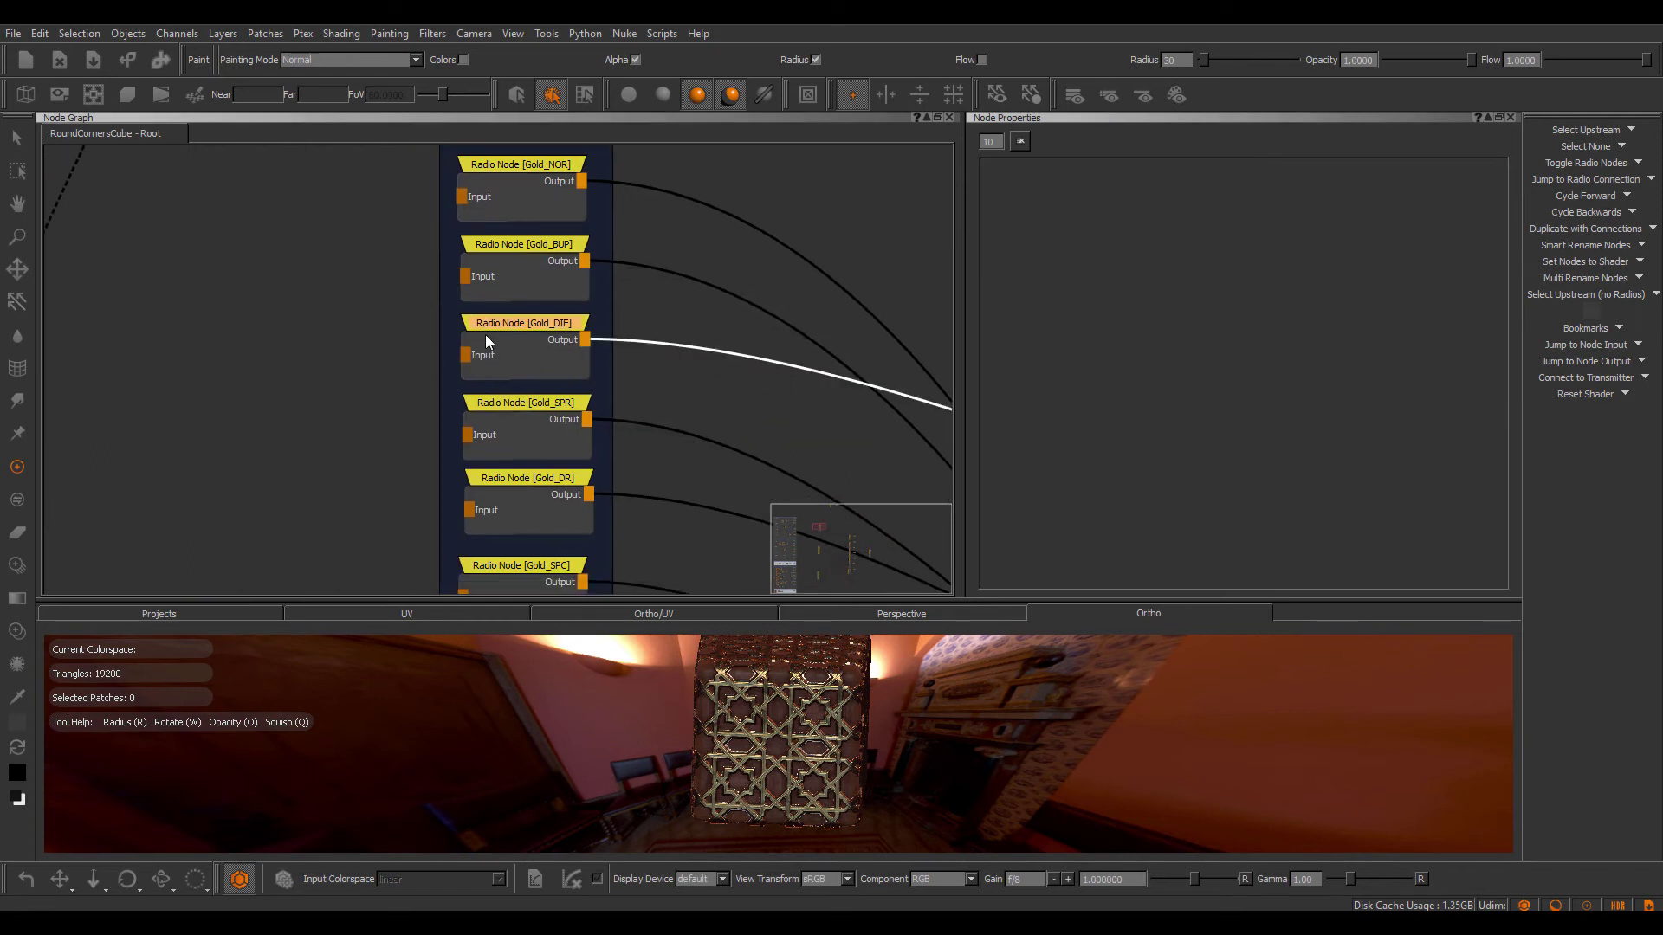
# Jump from the Gold_DIF radio node to its transmitter and on to the Gold_DIF source node.
pyautogui.moveTo(417, 327); pyautogui.dragTo(439, 320, button='middle')
pyautogui.press('j')
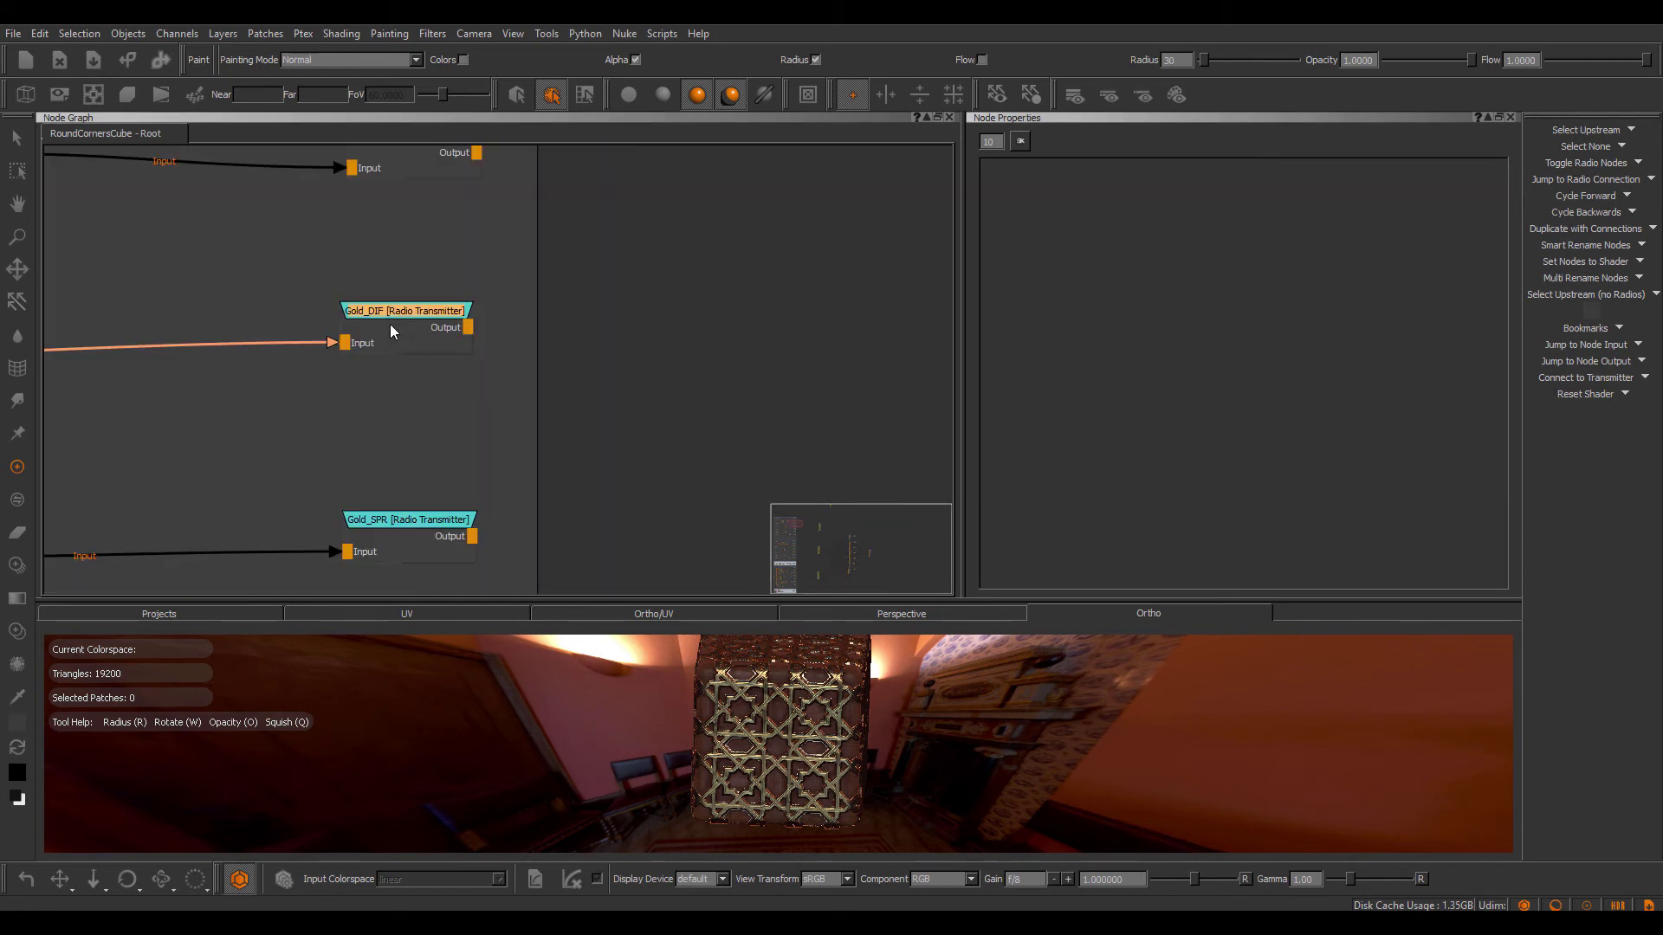
pyautogui.press('i')
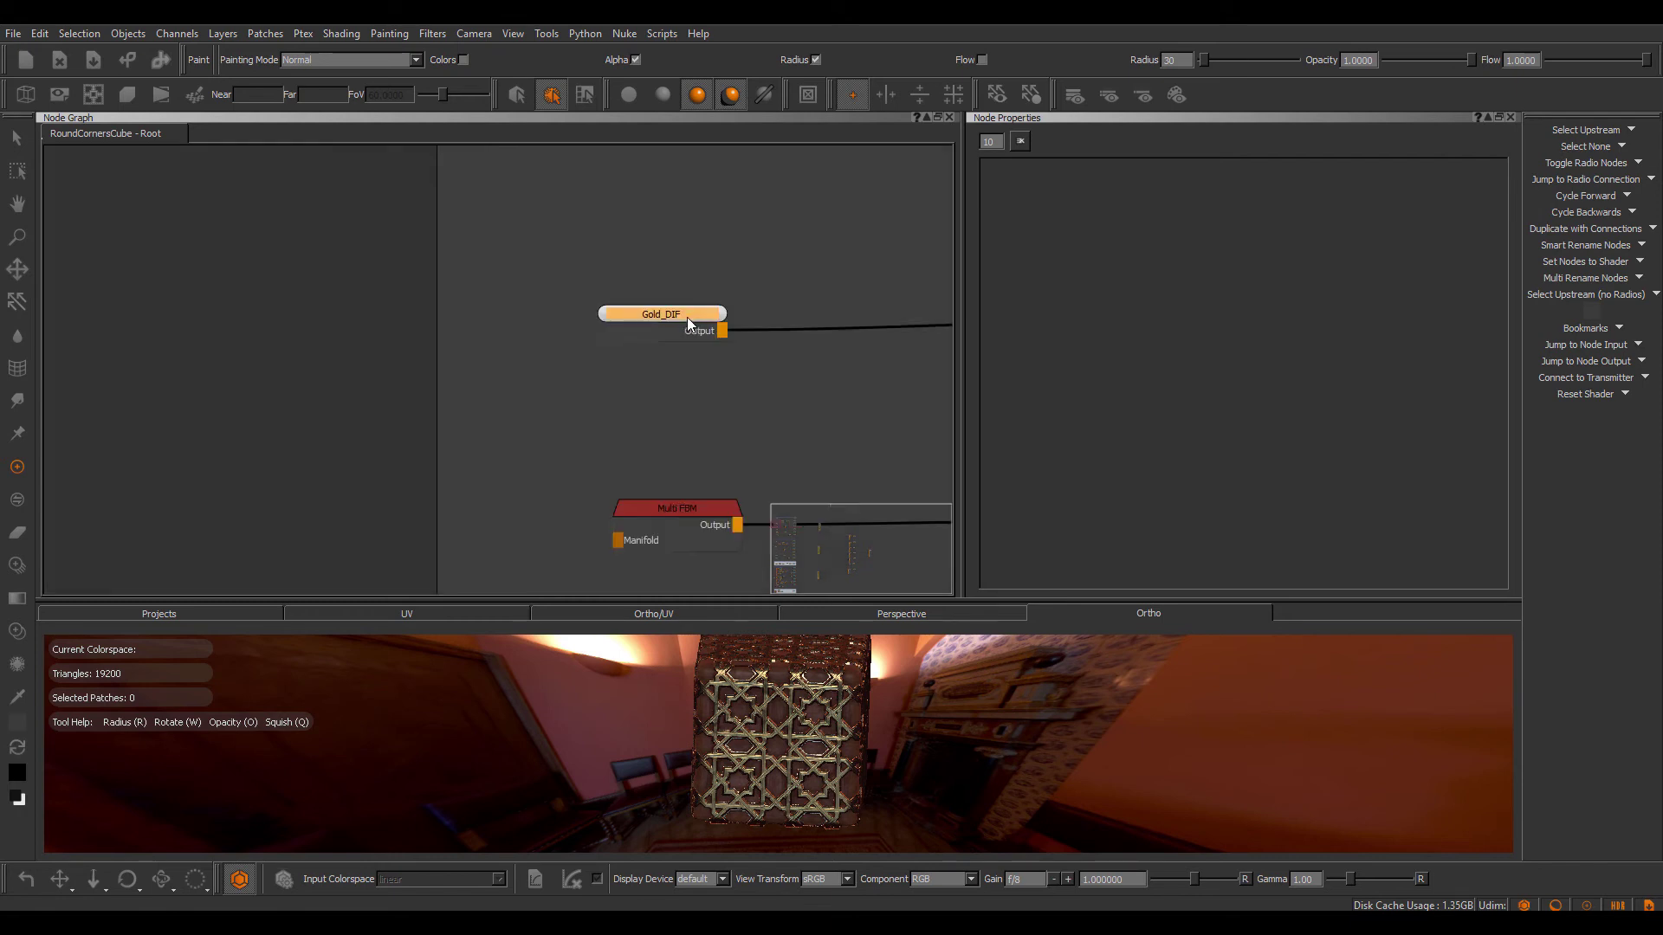
pyautogui.moveTo(662, 390); pyautogui.dragTo(478, 390, button='middle')
pyautogui.scroll(-2, 536, 388)
pyautogui.moveTo(617, 372); pyautogui.dragTo(452, 372, button='middle')
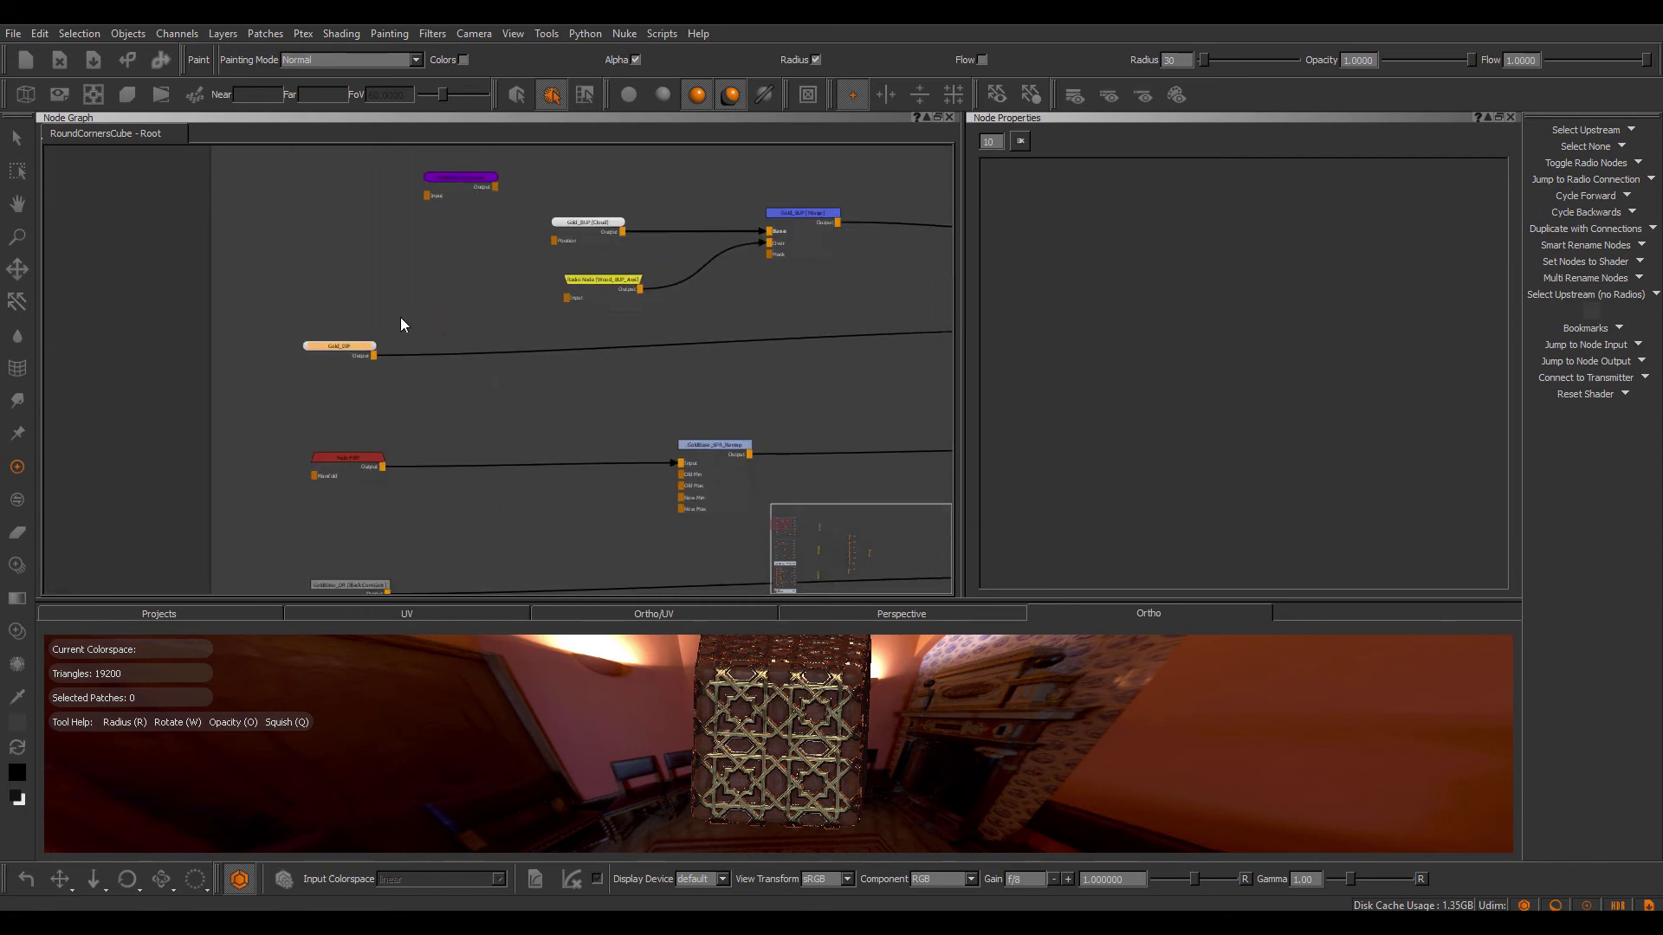
# Follow the Gold_DIF source node's outputs downstream with Jump to Node Output, through its radio node and Layer_DIF 2 to DIF.
pyautogui.rightClick(350, 346)
pyautogui.moveTo(454, 449)
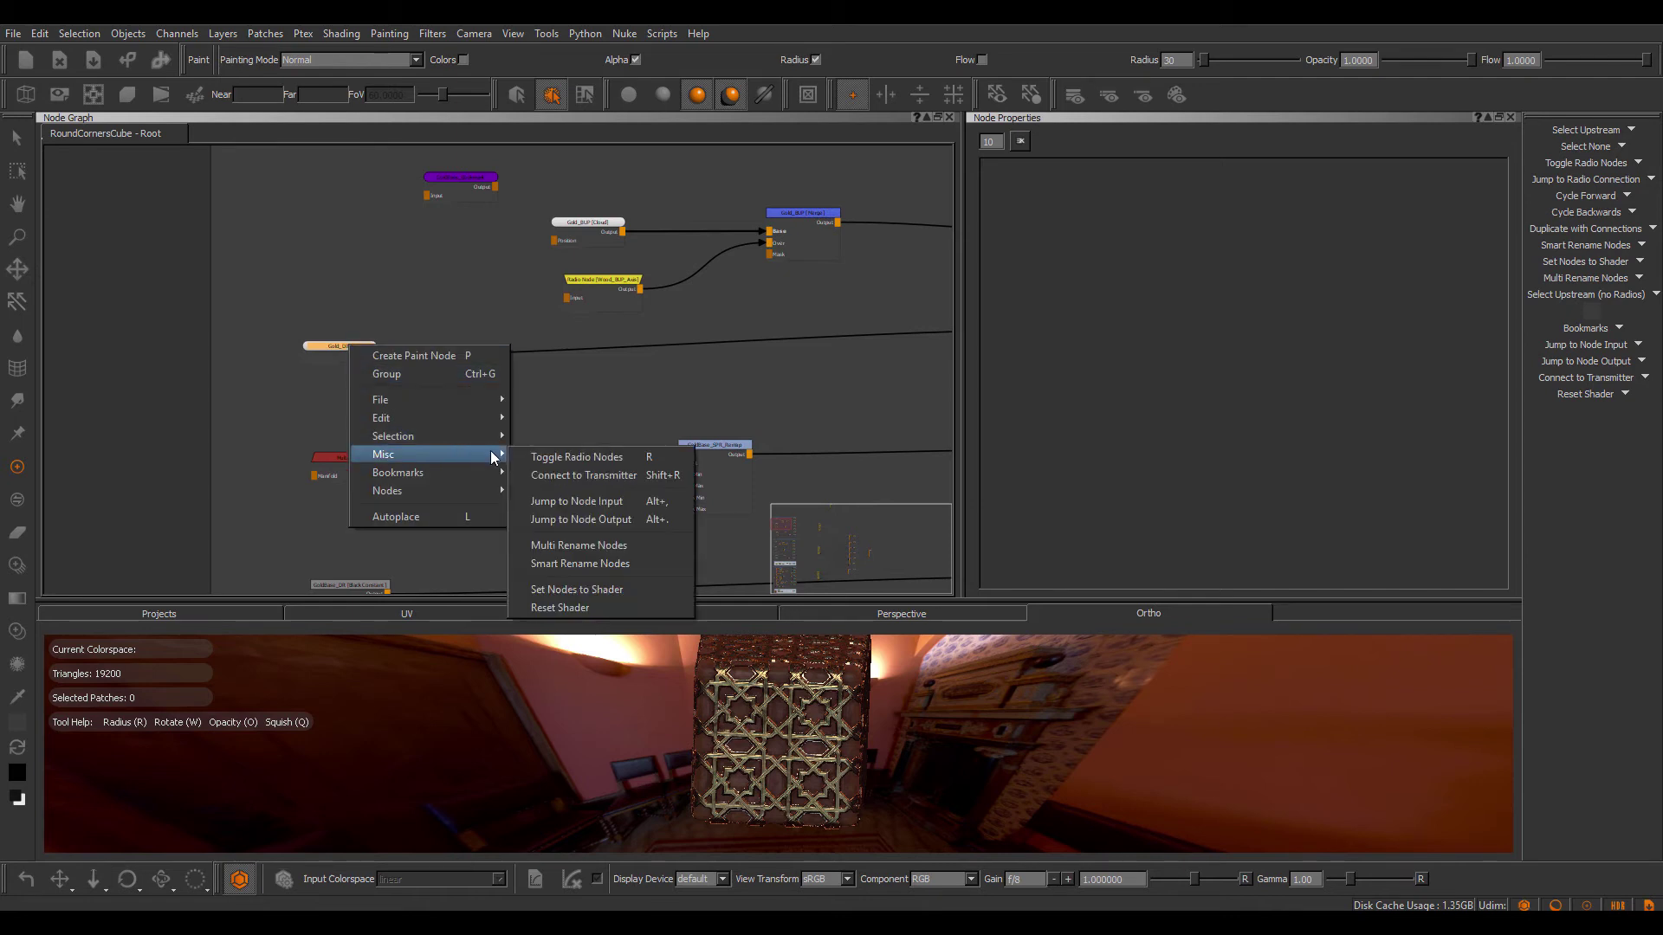
pyautogui.click(581, 519)
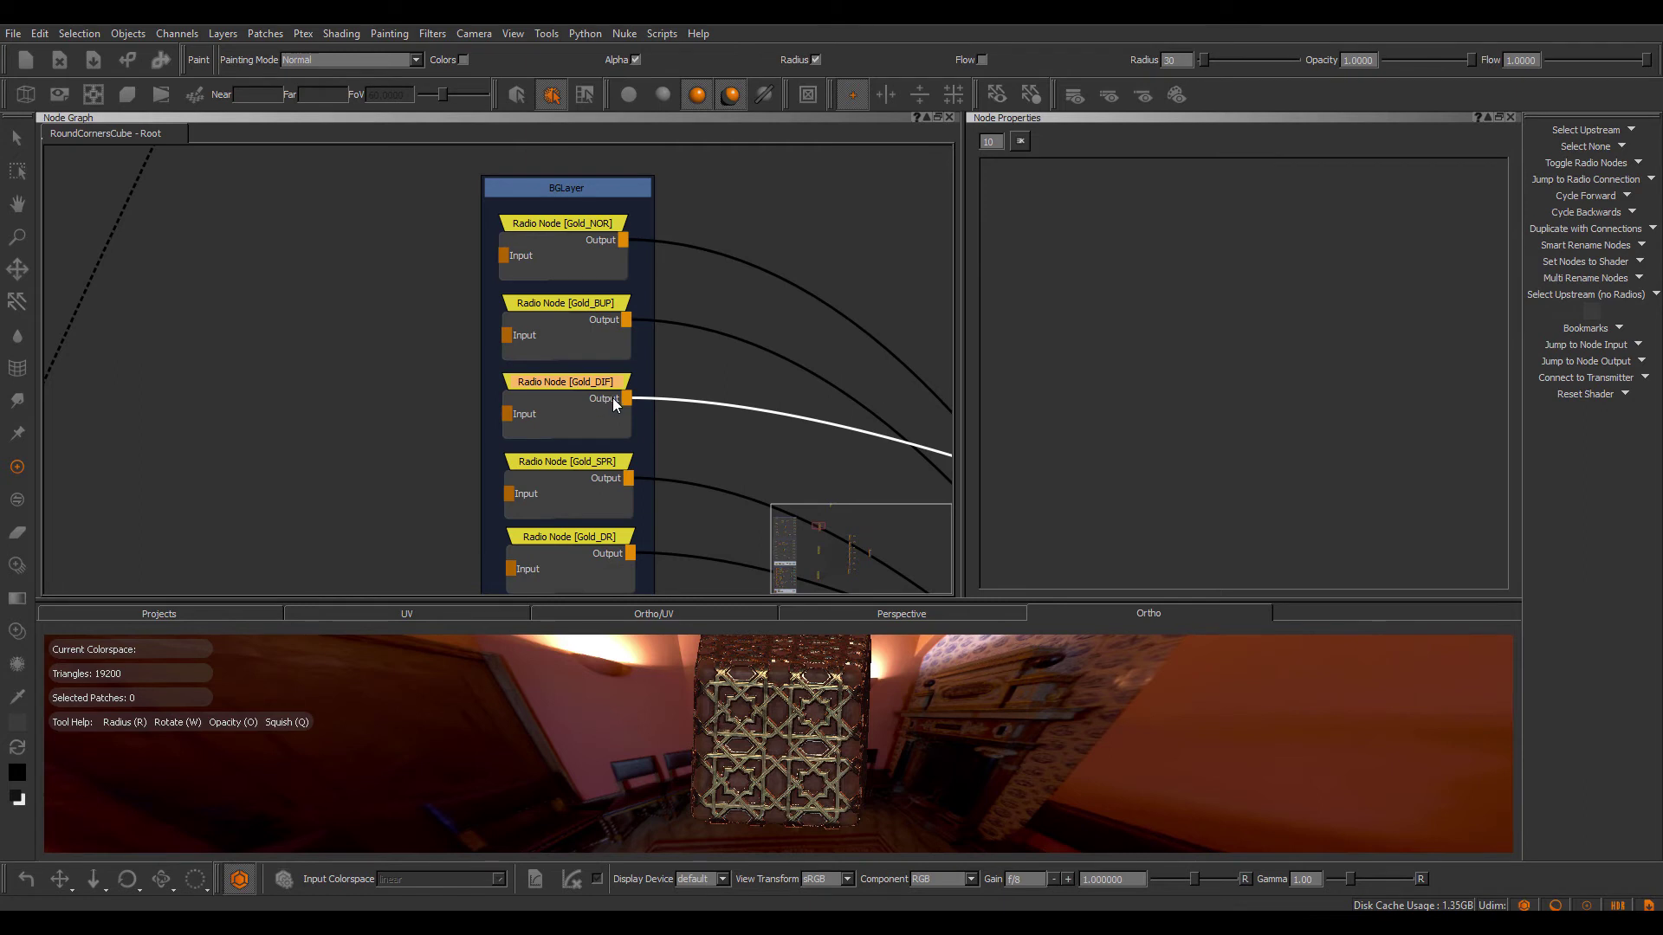
pyautogui.hotkey('alt', 'Right')
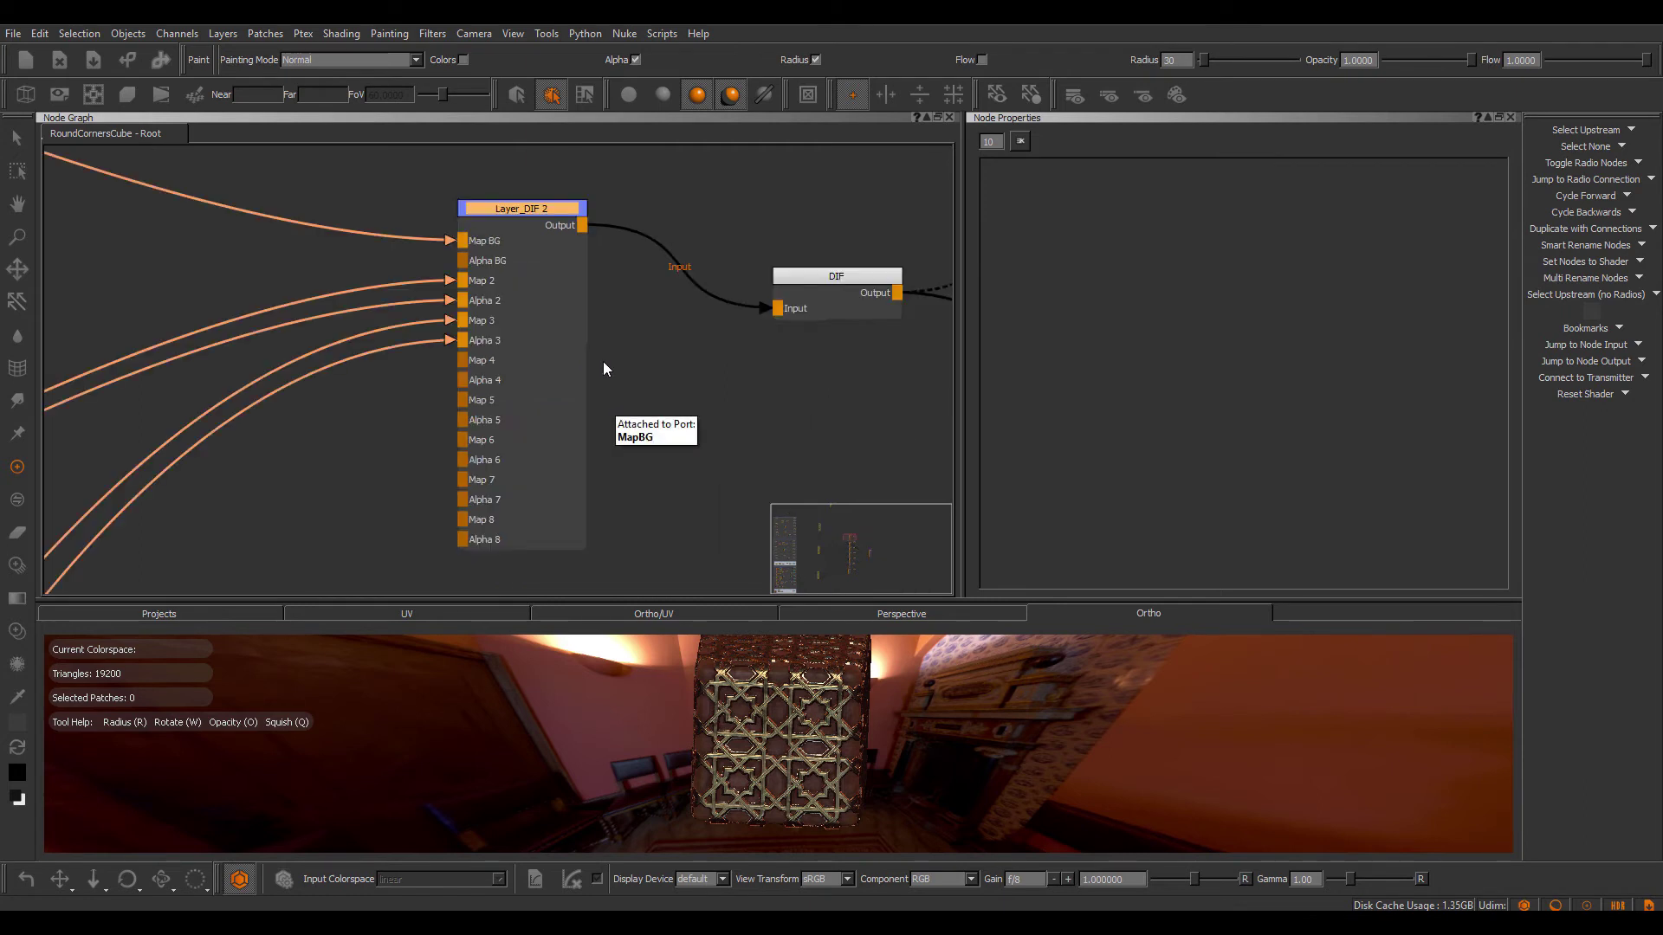
pyautogui.hotkey('alt', 'Right')
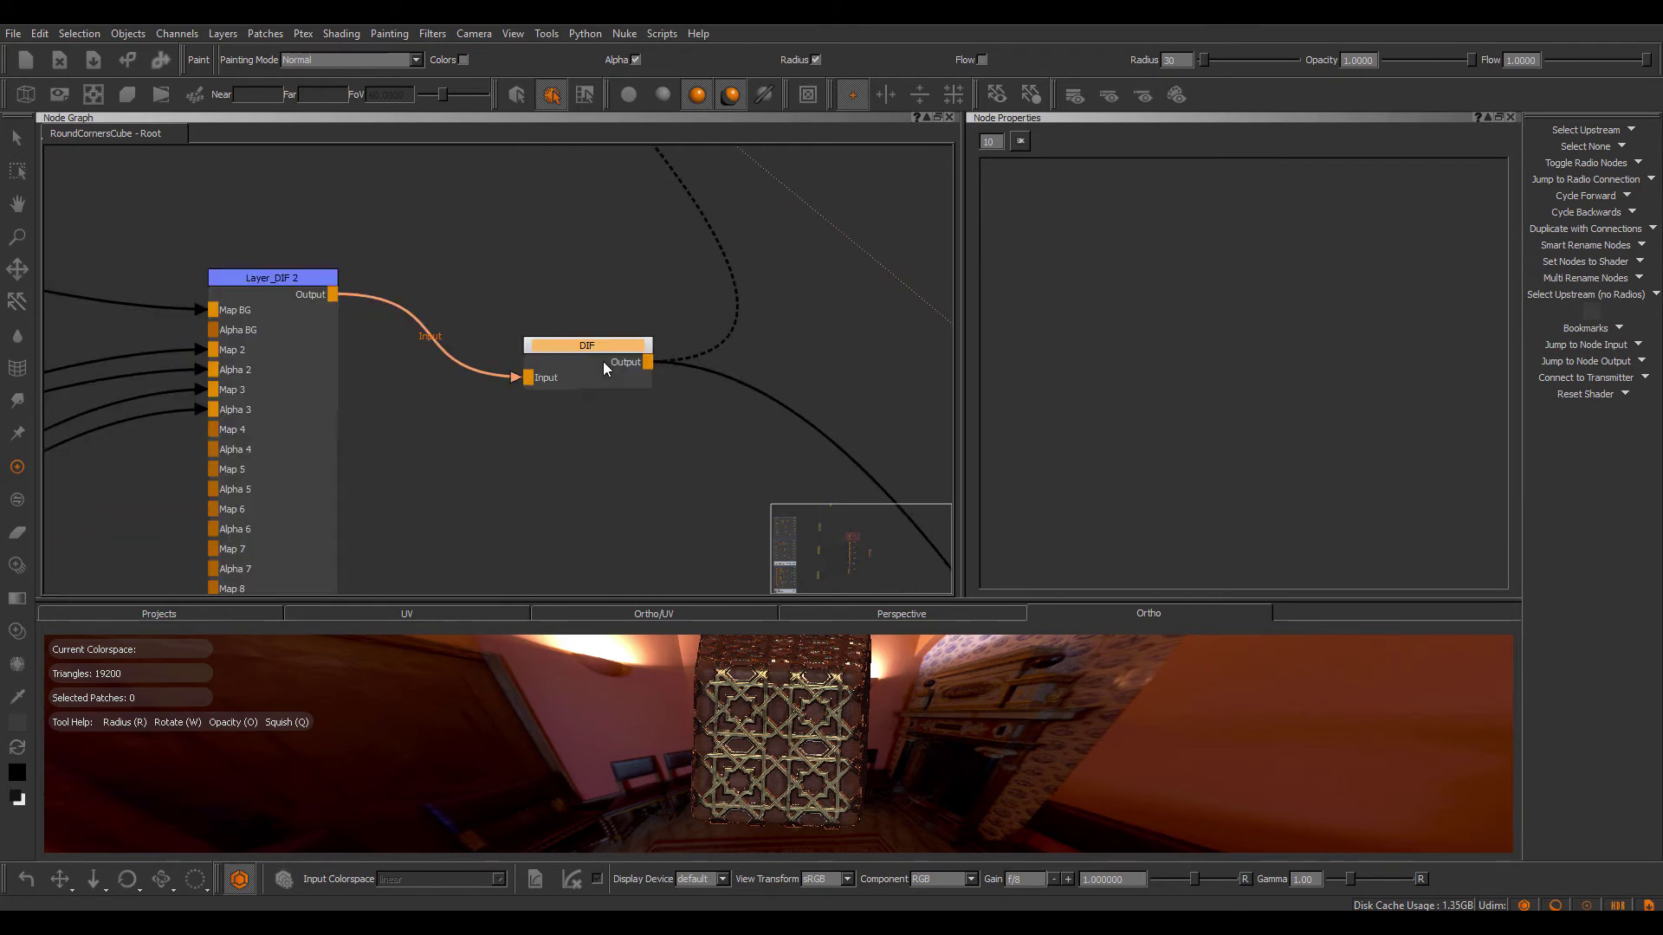
# Jump between the DIF node and its VRayMtl output node using Jump to Node Output and Jump to Node Input.
pyautogui.press('Return')
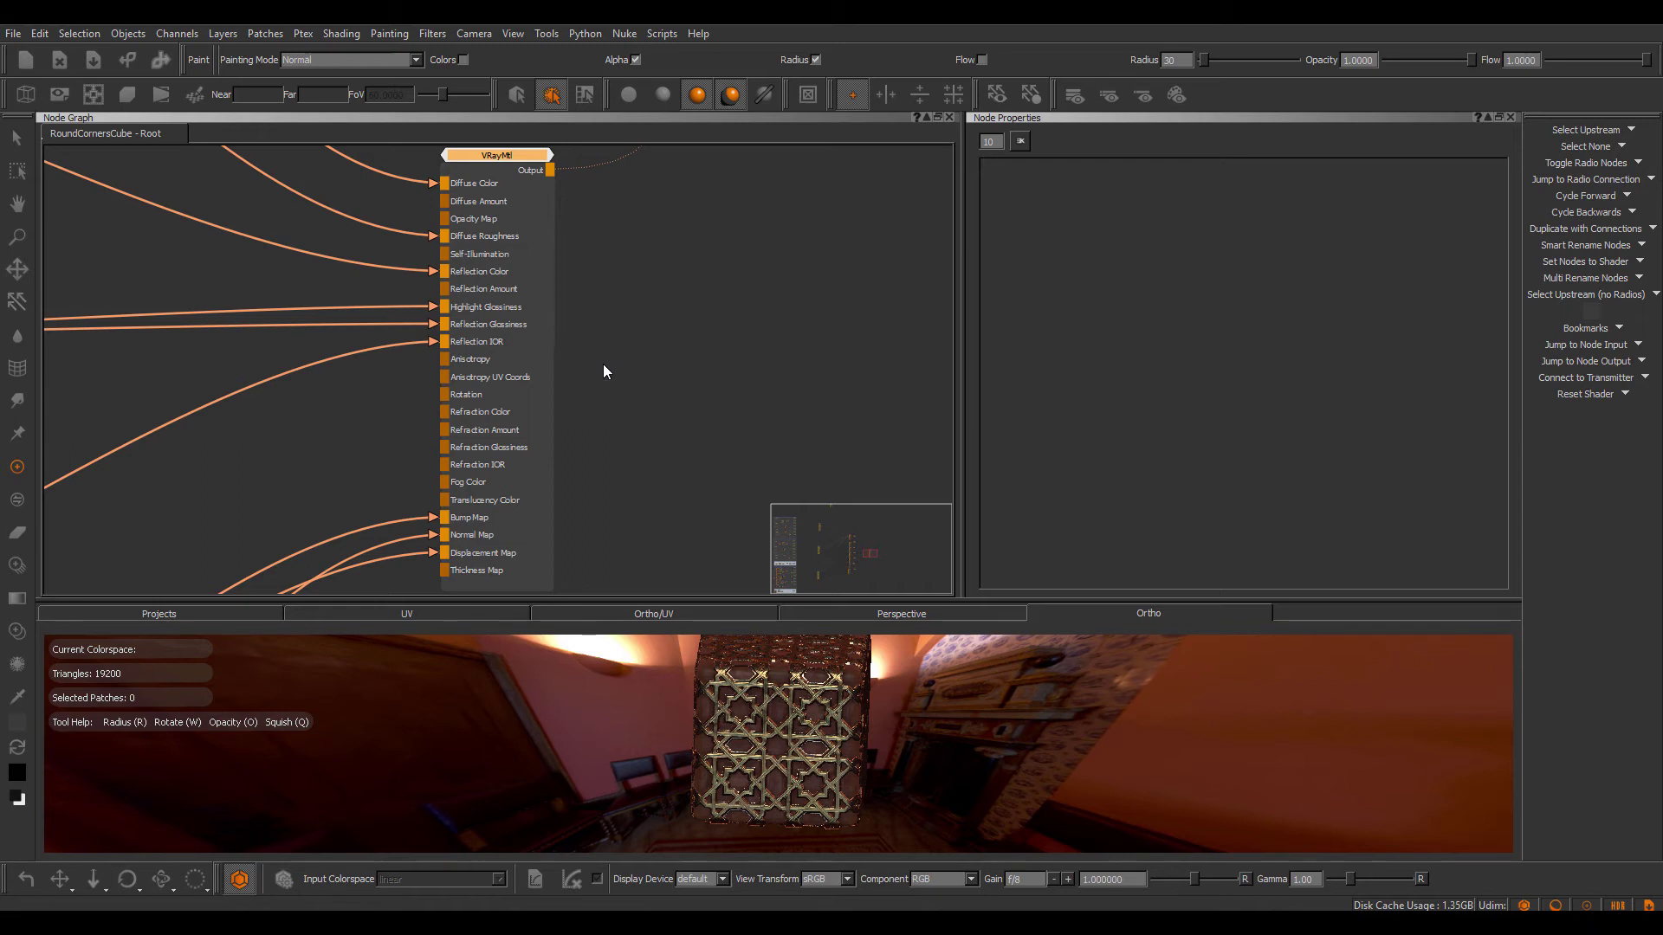
pyautogui.hotkey('alt', 'Left')
pyautogui.click(576, 356)
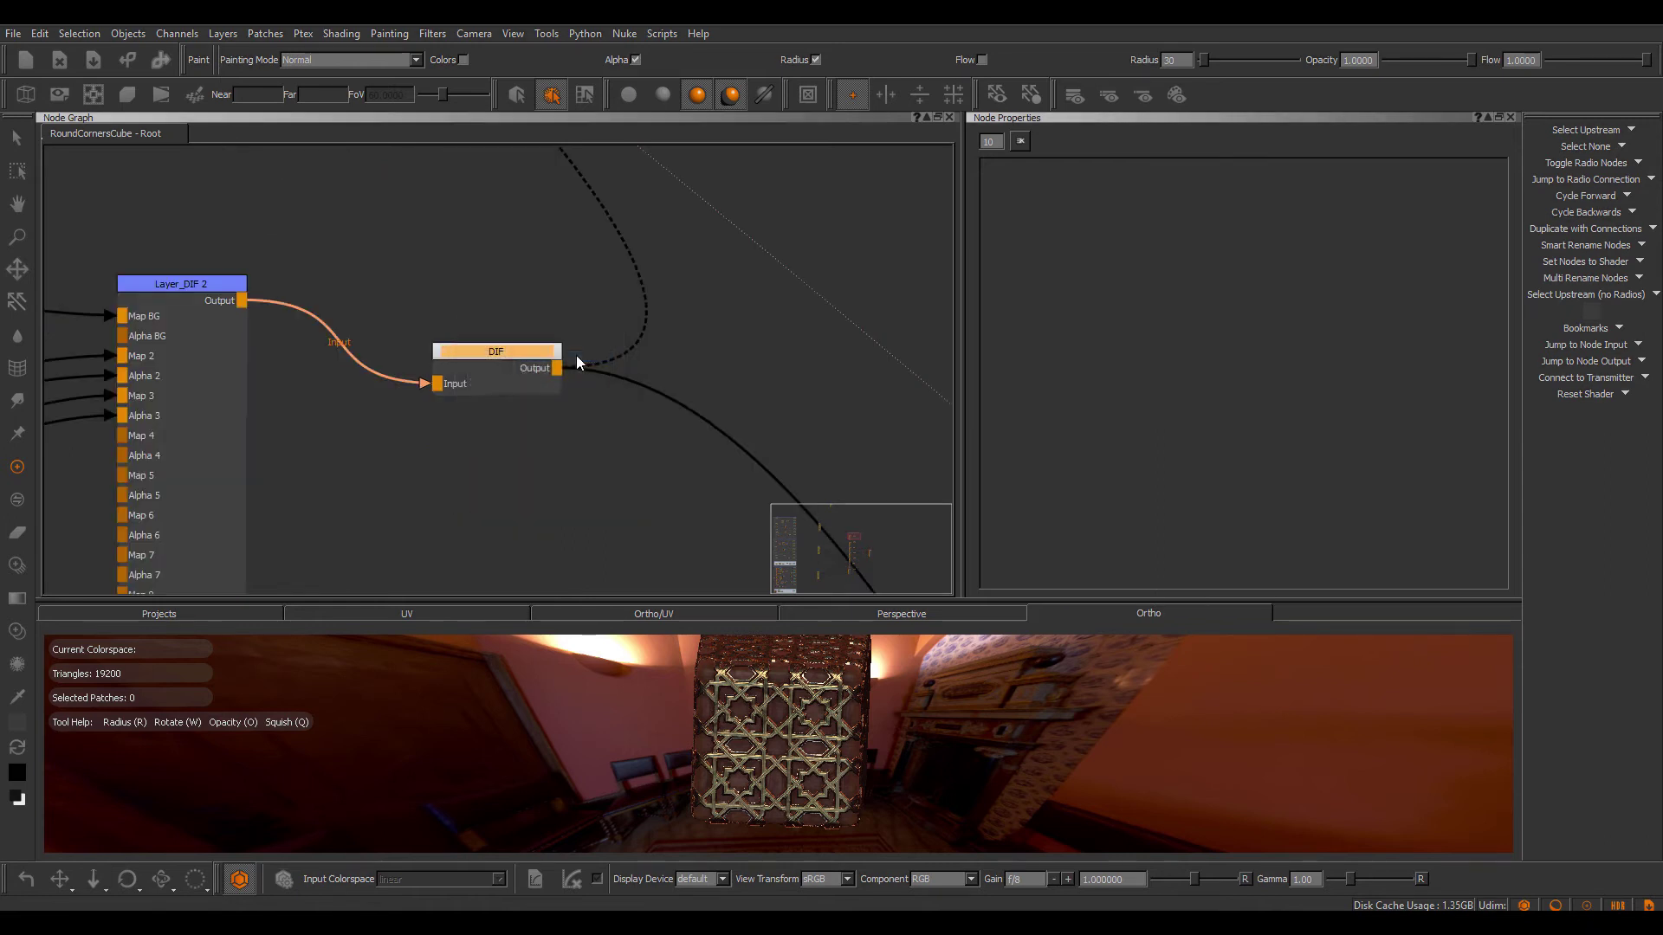
pyautogui.hotkey('alt', 'Right')
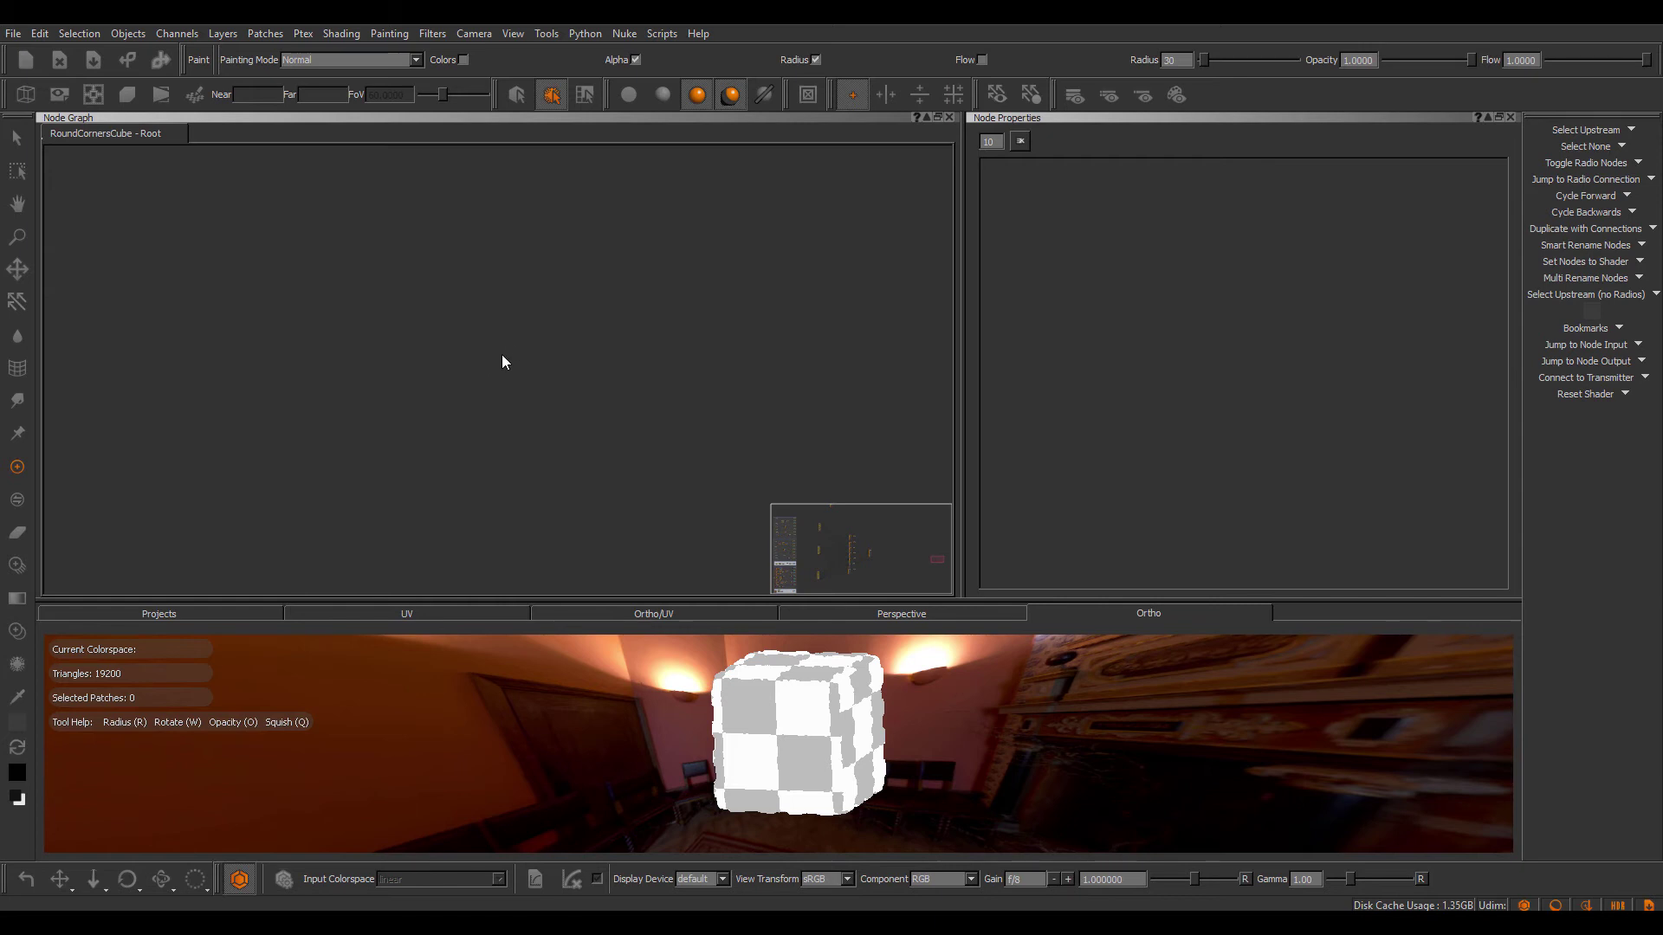
# Add an FBM+ node and a Merge node with its Base input fed by the FBM+ output.
pyautogui.press('Tab')
pyautogui.write('fbm')
pyautogui.press('Down')
pyautogui.press('Return')
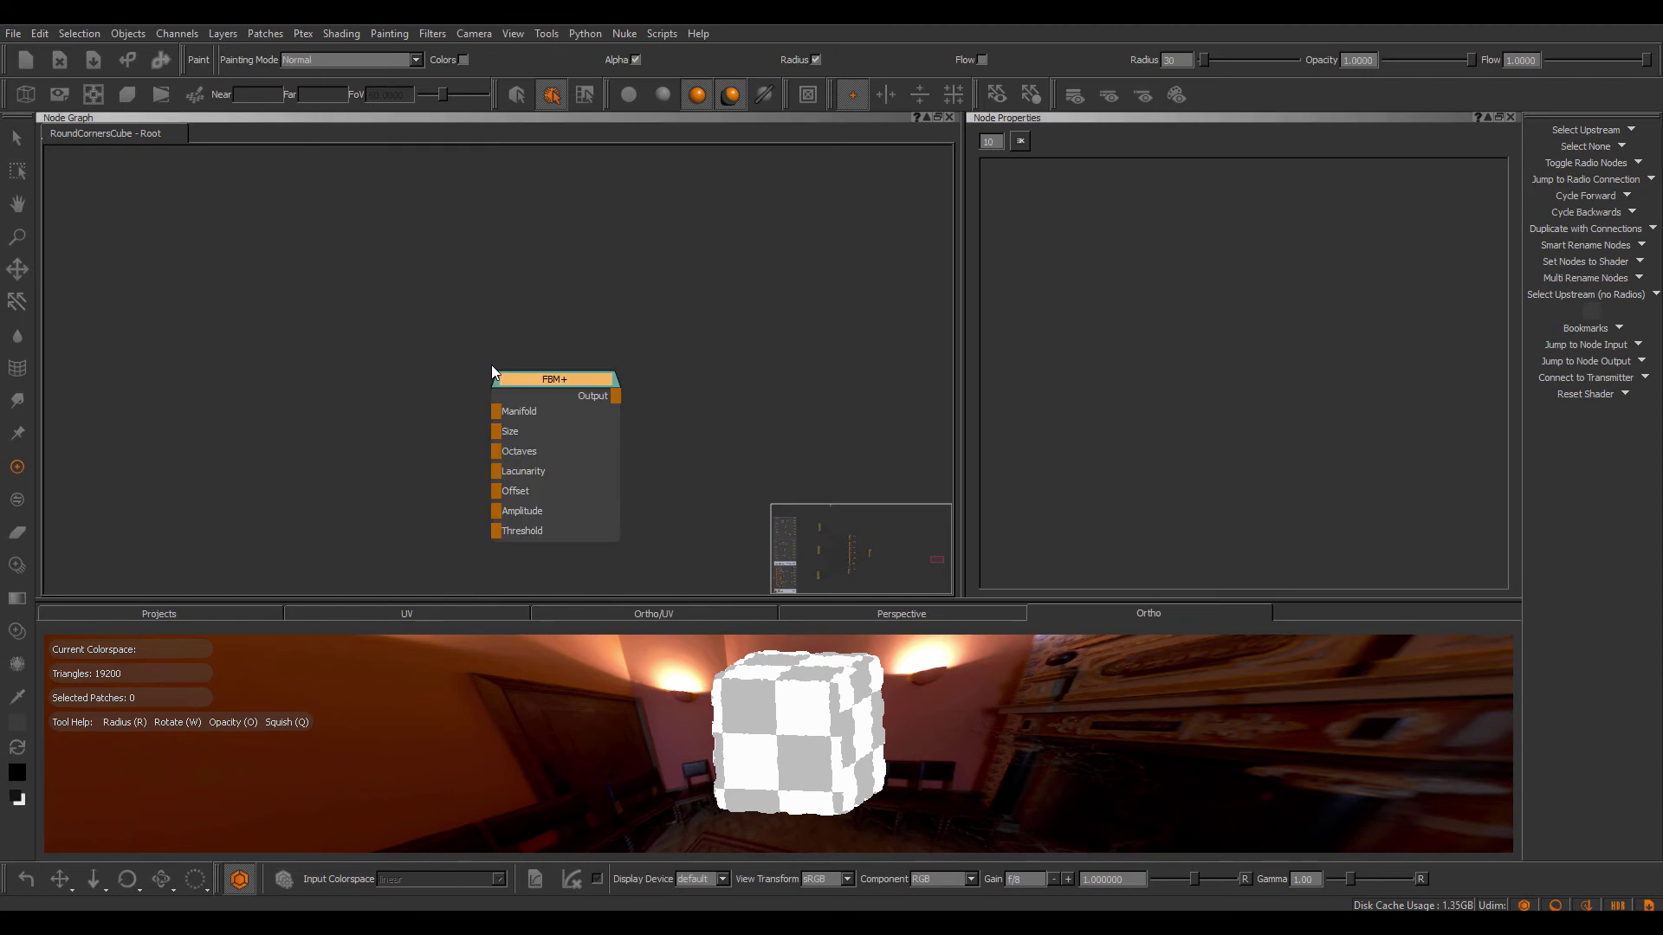
pyautogui.press('m')
pyautogui.moveTo(694, 366); pyautogui.dragTo(554, 311, button='middle')
pyautogui.moveTo(652, 363); pyautogui.dragTo(707, 311)
# Add a second Merge node above the first and feed its Base input from the FBM+ output.
pyautogui.moveTo(704, 278); pyautogui.dragTo(660, 369, button='middle')
pyautogui.click(672, 256)
pyautogui.press('m')
pyautogui.moveTo(434, 437); pyautogui.dragTo(672, 293)
pyautogui.scroll(-3, 606, 290)
pyautogui.moveTo(549, 288); pyautogui.dragTo(505, 360, button='middle')
pyautogui.moveTo(590, 390); pyautogui.dragTo(566, 369)
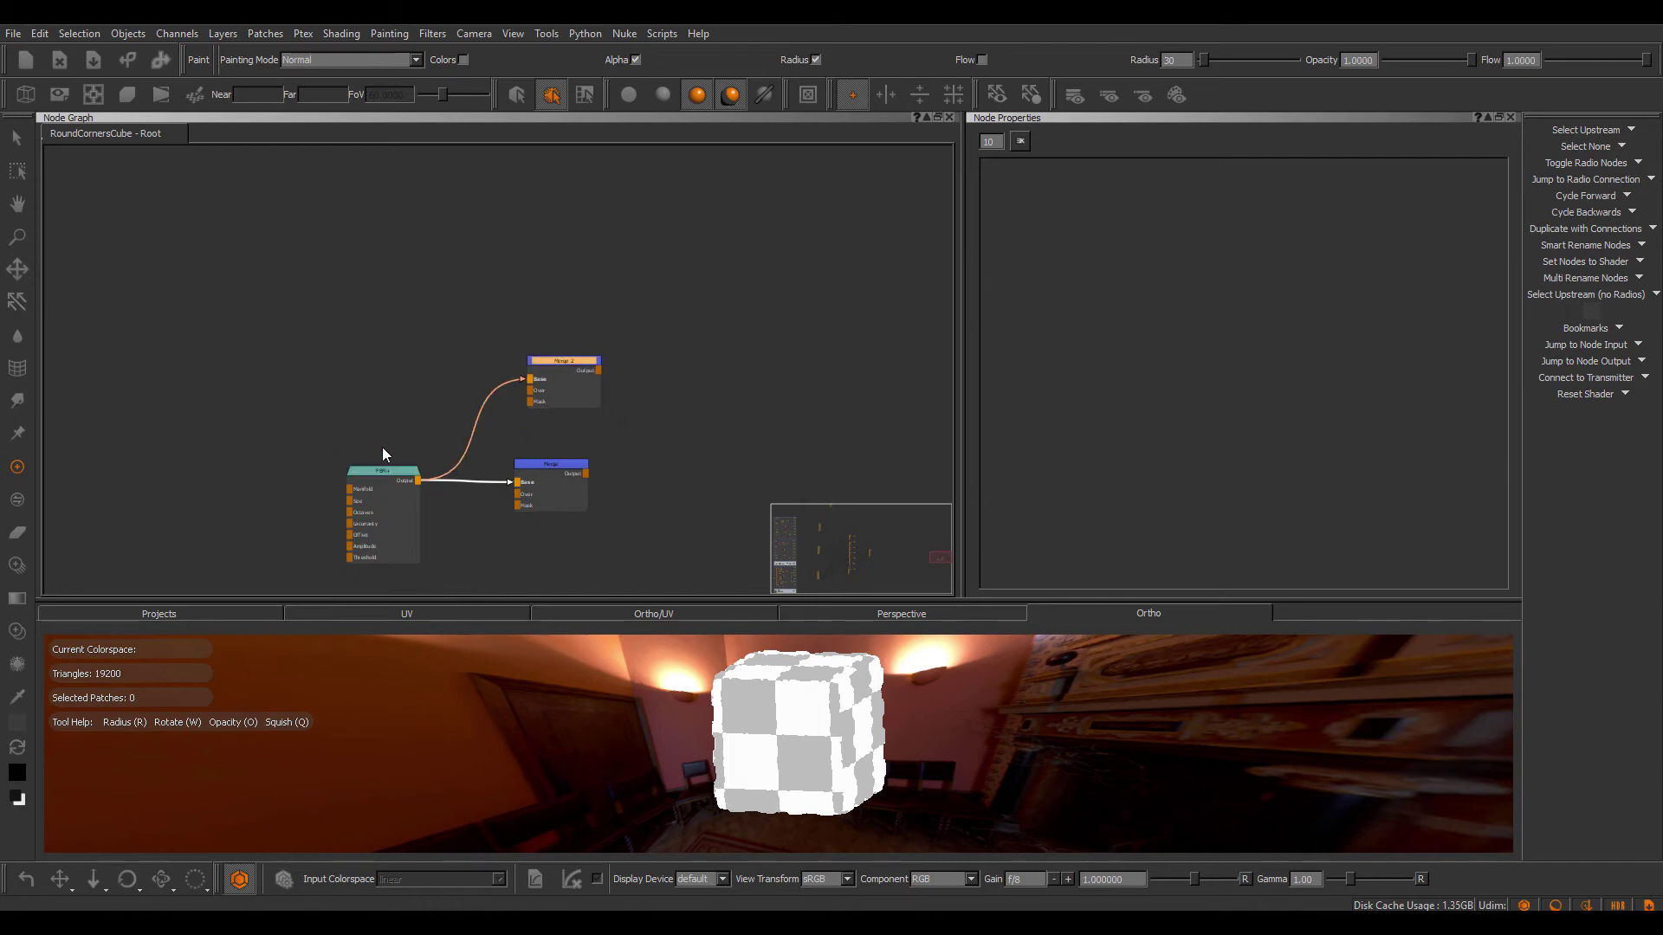
pyautogui.moveTo(560, 479); pyautogui.dragTo(577, 480)
# Move the Merge 2 node far away above the FBM+ node.
pyautogui.moveTo(568, 371); pyautogui.dragTo(792, 169)
pyautogui.scroll(-5, 736, 290)
pyautogui.moveTo(714, 334); pyautogui.dragTo(631, 321, button='middle')
pyautogui.moveTo(667, 257); pyautogui.dragTo(706, 176)
pyautogui.scroll(3, 628, 343)
pyautogui.moveTo(649, 419); pyautogui.dragTo(691, 309, button='middle')
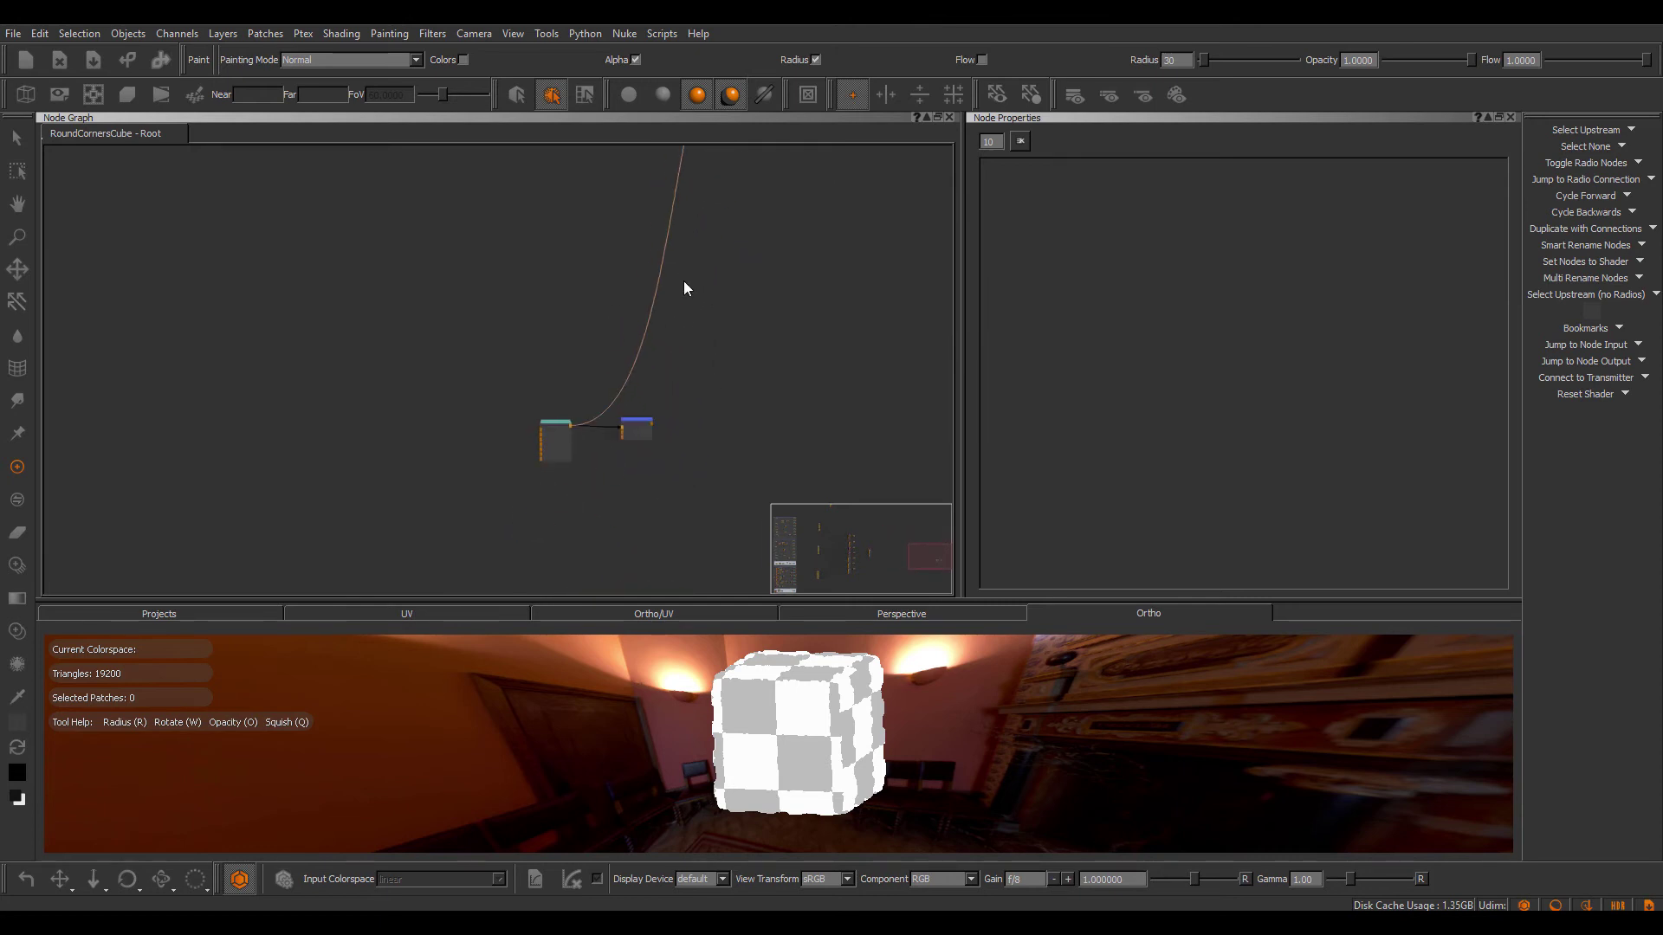
pyautogui.scroll(5, 648, 325)
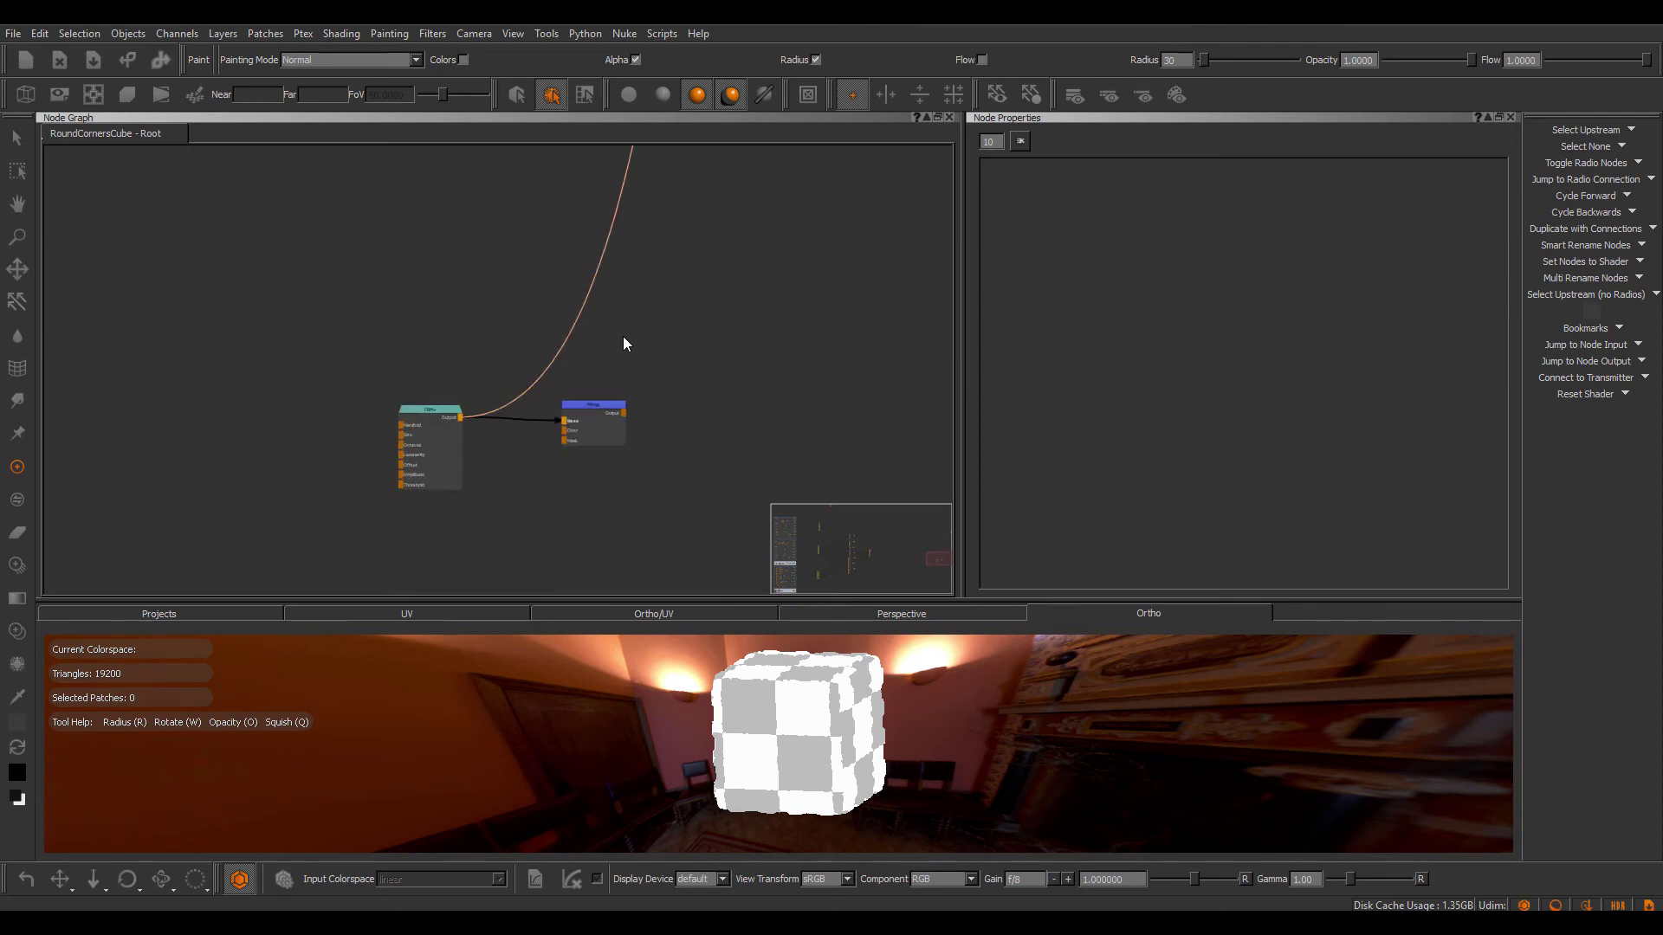
# Add a Radio Node near the first Merge and connect the FBM+ output to its input.
pyautogui.press('Tab')
pyautogui.write('rad')
pyautogui.click(701, 371)
pyautogui.scroll(3, 595, 347)
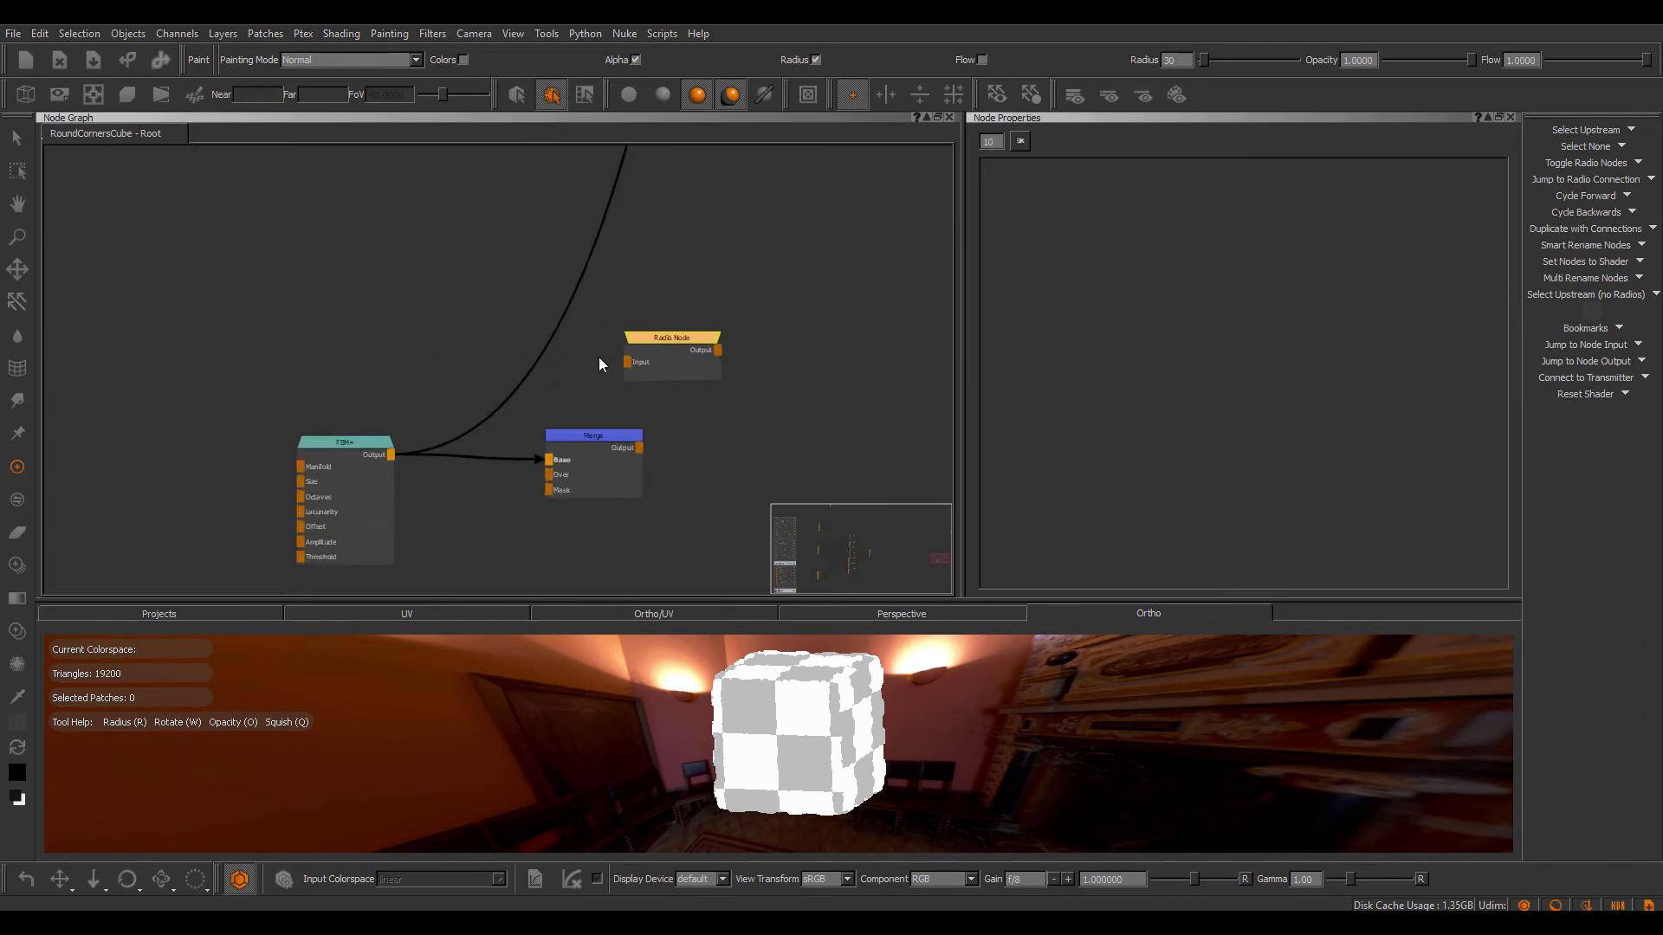
pyautogui.moveTo(389, 462)
pyautogui.mouseDown()
pyautogui.moveTo(611, 384)
pyautogui.moveTo(630, 362)
pyautogui.mouseUp()
# Hide the Radio Node's incoming connection from FBM+ with Toggle Radio Nodes.
pyautogui.rightClick(663, 338)
pyautogui.click(667, 340)
pyautogui.rightClick(667, 340)
pyautogui.moveTo(721, 447)
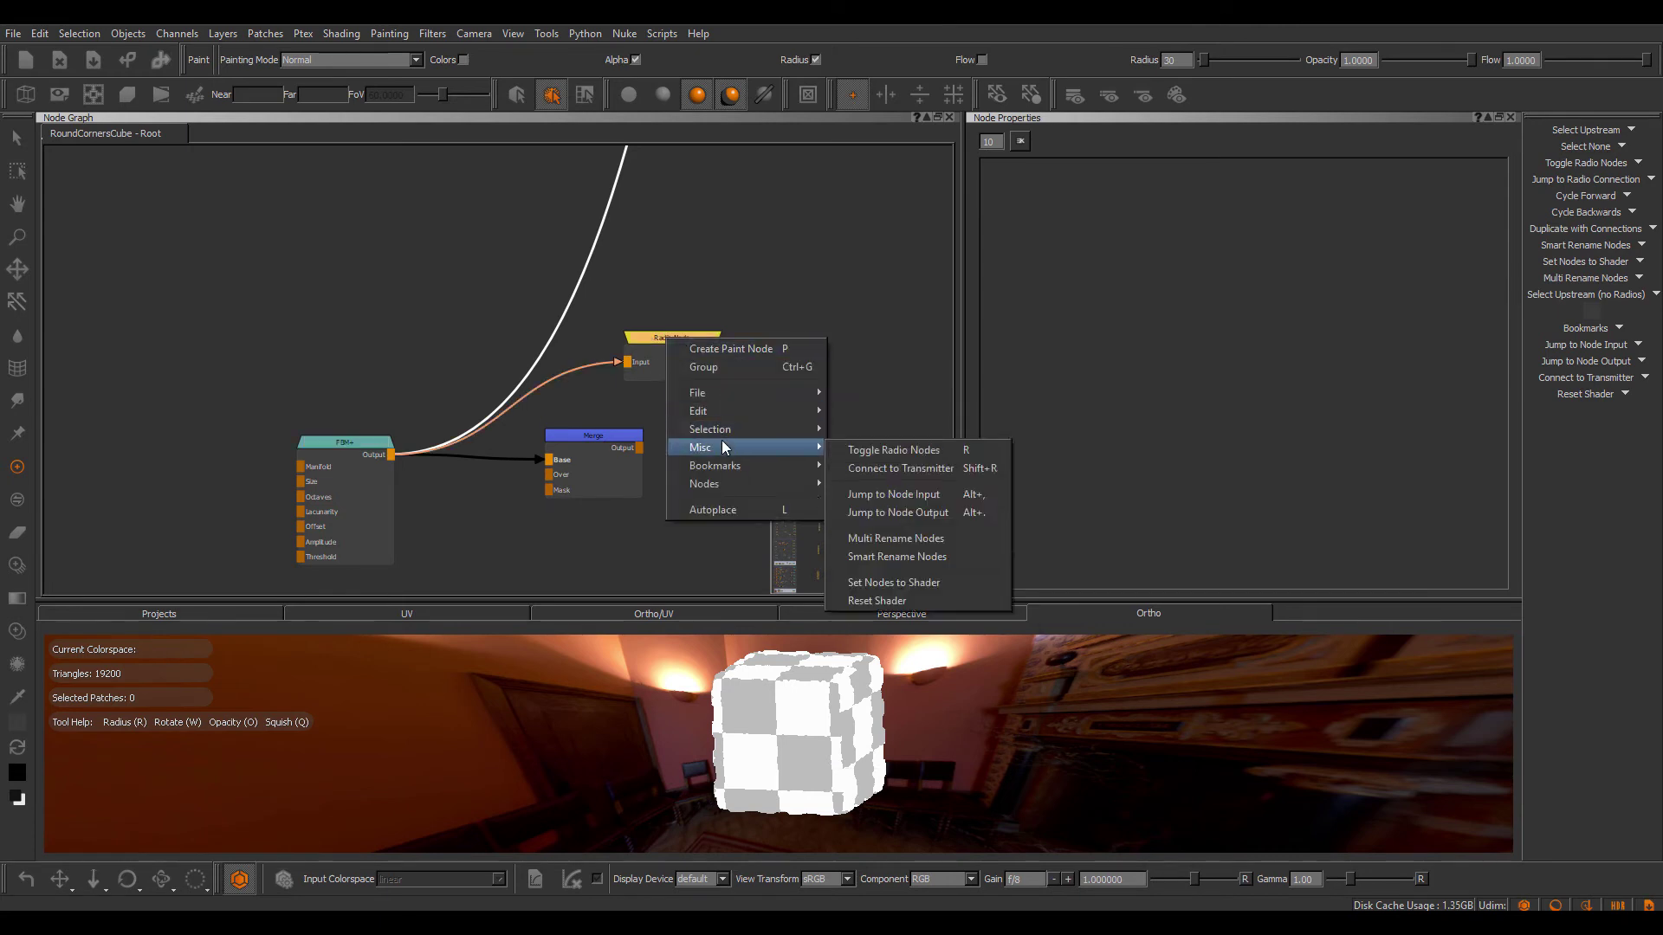
pyautogui.click(896, 450)
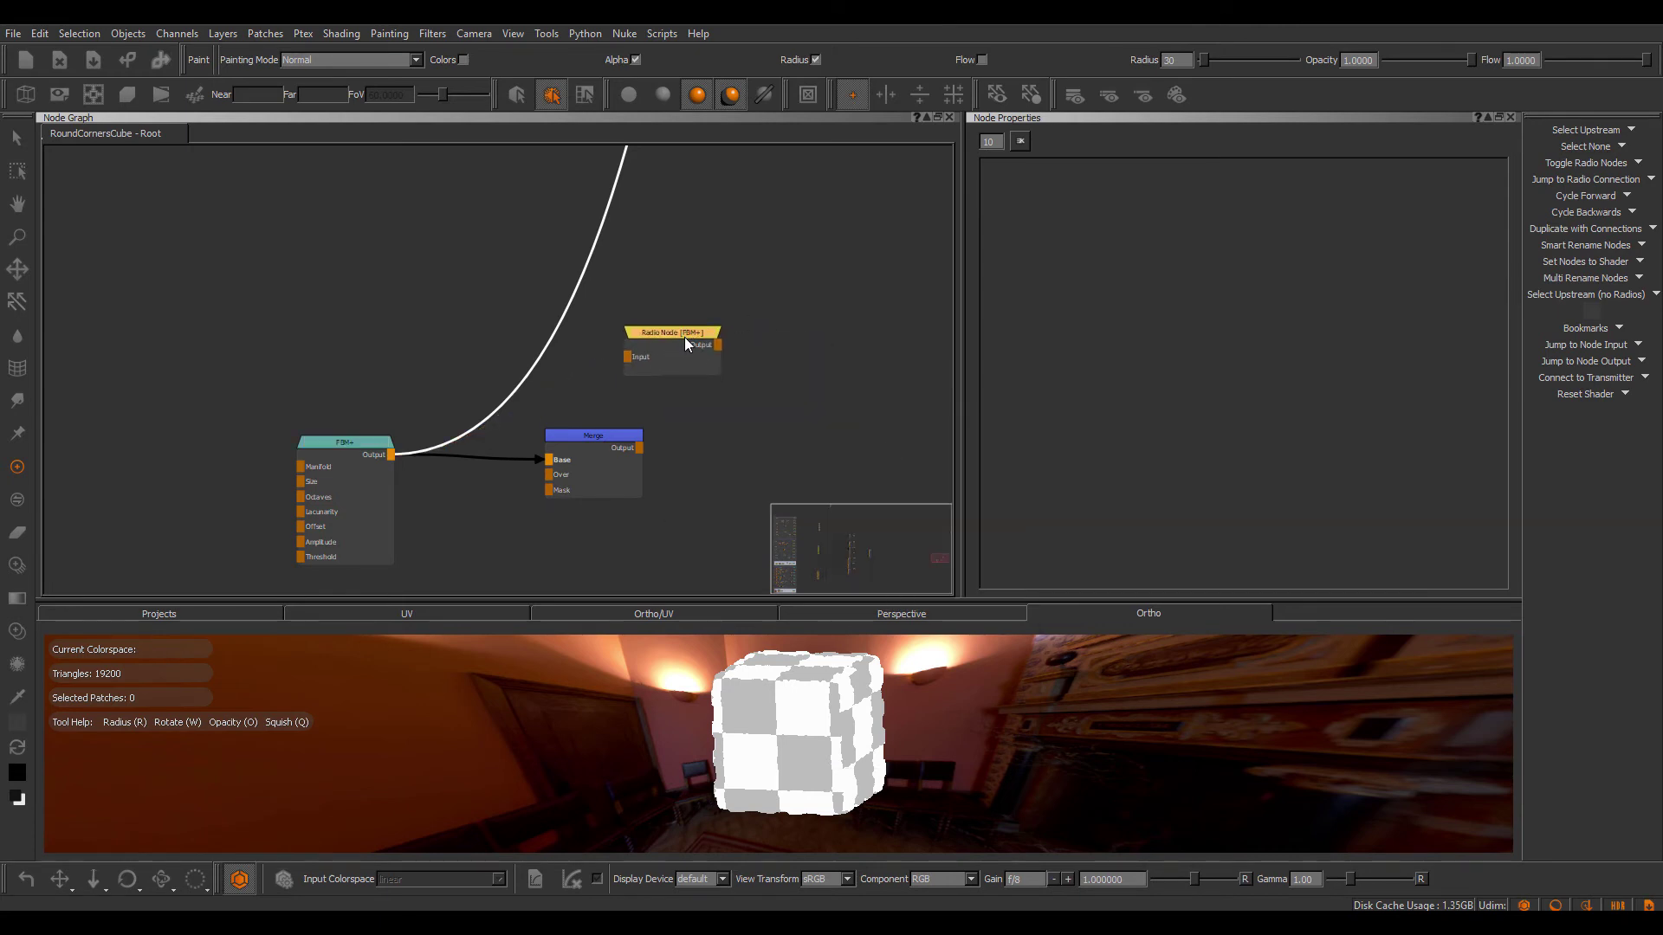
# Move the FBM+ radio node beside Merge 2 and connect its output to the Base input.
pyautogui.scroll(-5, 685, 336)
pyautogui.moveTo(685, 336); pyautogui.dragTo(687, 395)
pyautogui.scroll(5, 598, 339)
pyautogui.moveTo(499, 357); pyautogui.dragTo(725, 345)
pyautogui.scroll(-3, 724, 343)
# Move the radio node and Merge 2 together farther away from the FBM+ source node.
pyautogui.moveTo(496, 278); pyautogui.dragTo(811, 423)
pyautogui.scroll(-5, 790, 431)
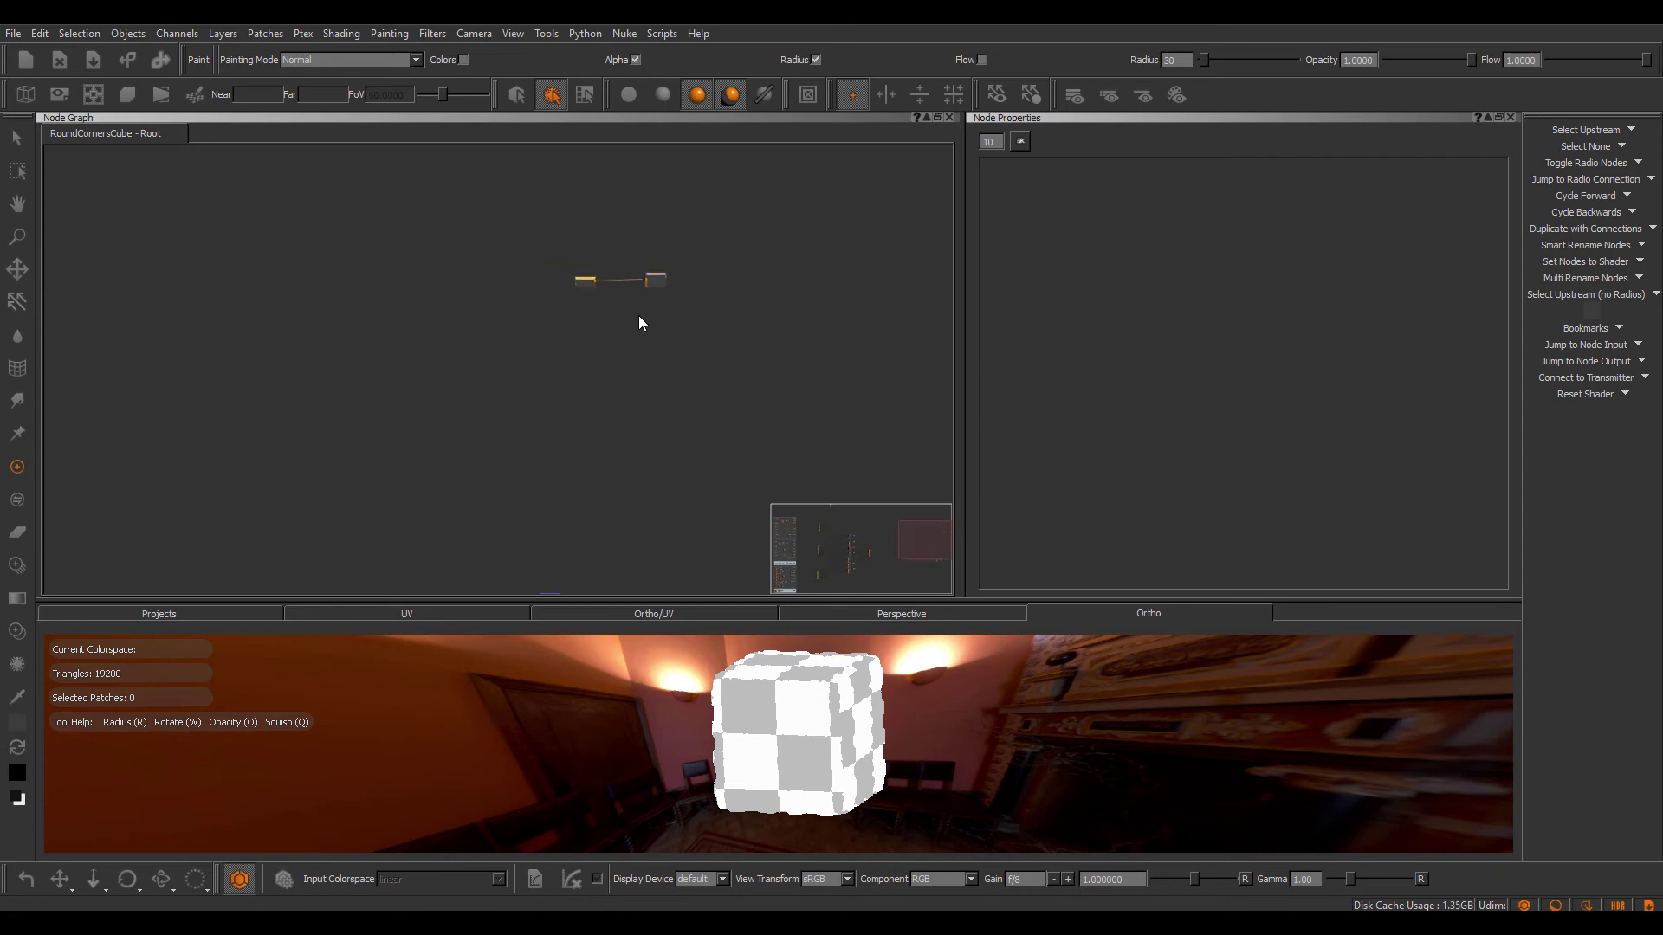
pyautogui.moveTo(527, 237); pyautogui.dragTo(687, 321)
pyautogui.moveTo(646, 289); pyautogui.dragTo(735, 192)
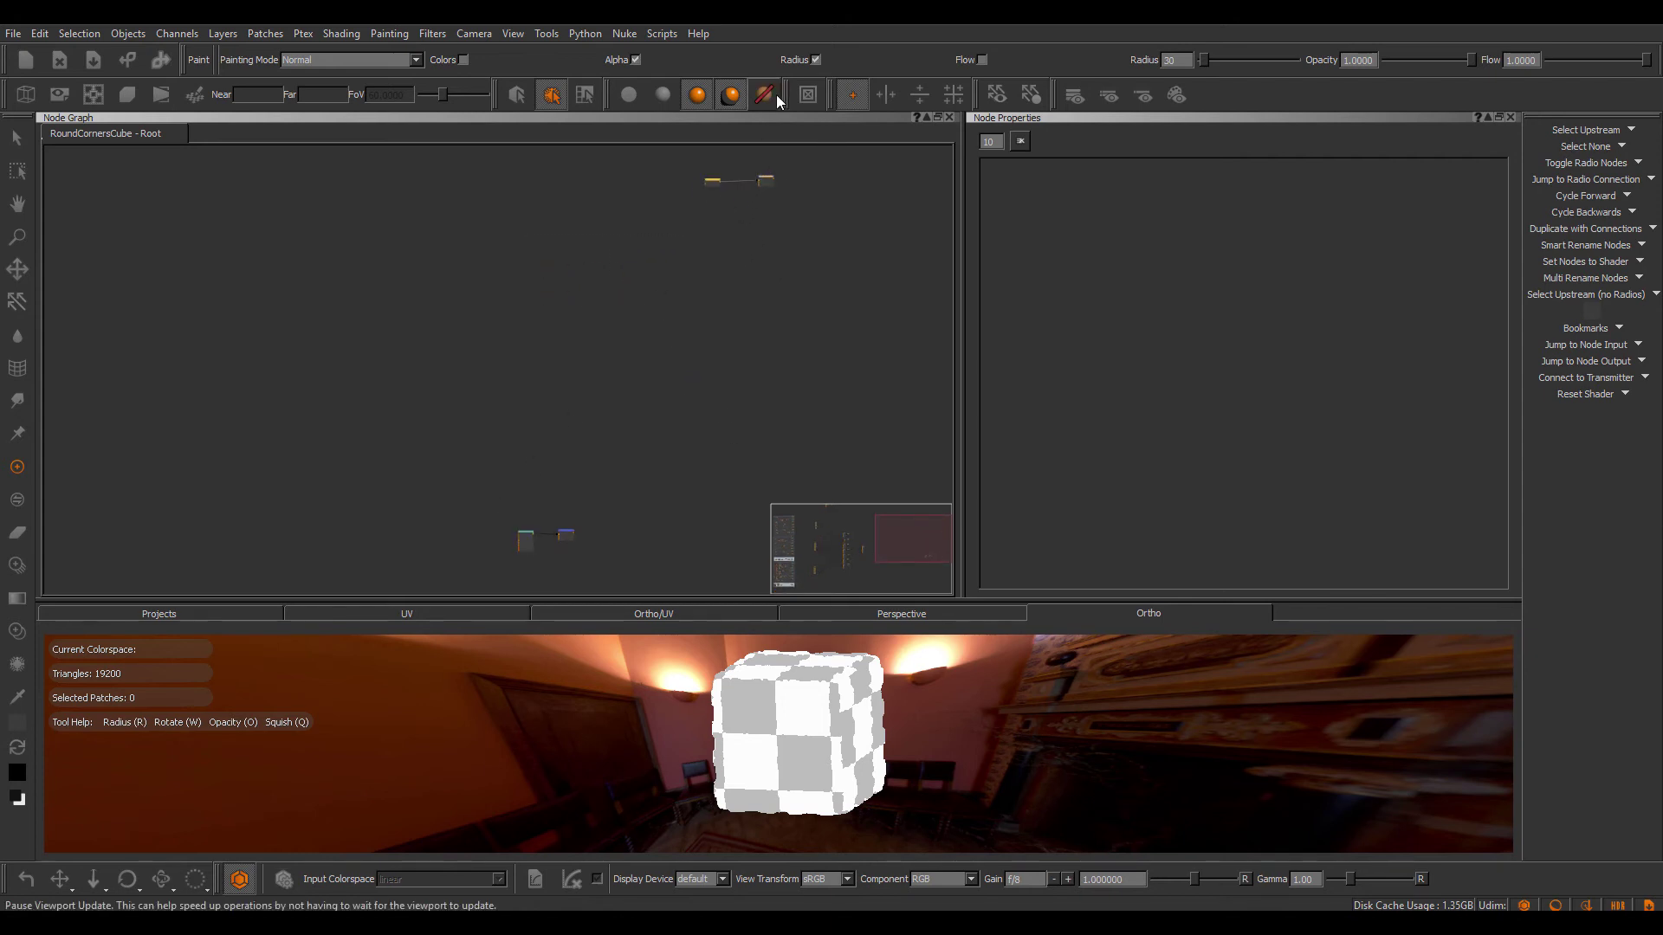
pyautogui.click(682, 213)
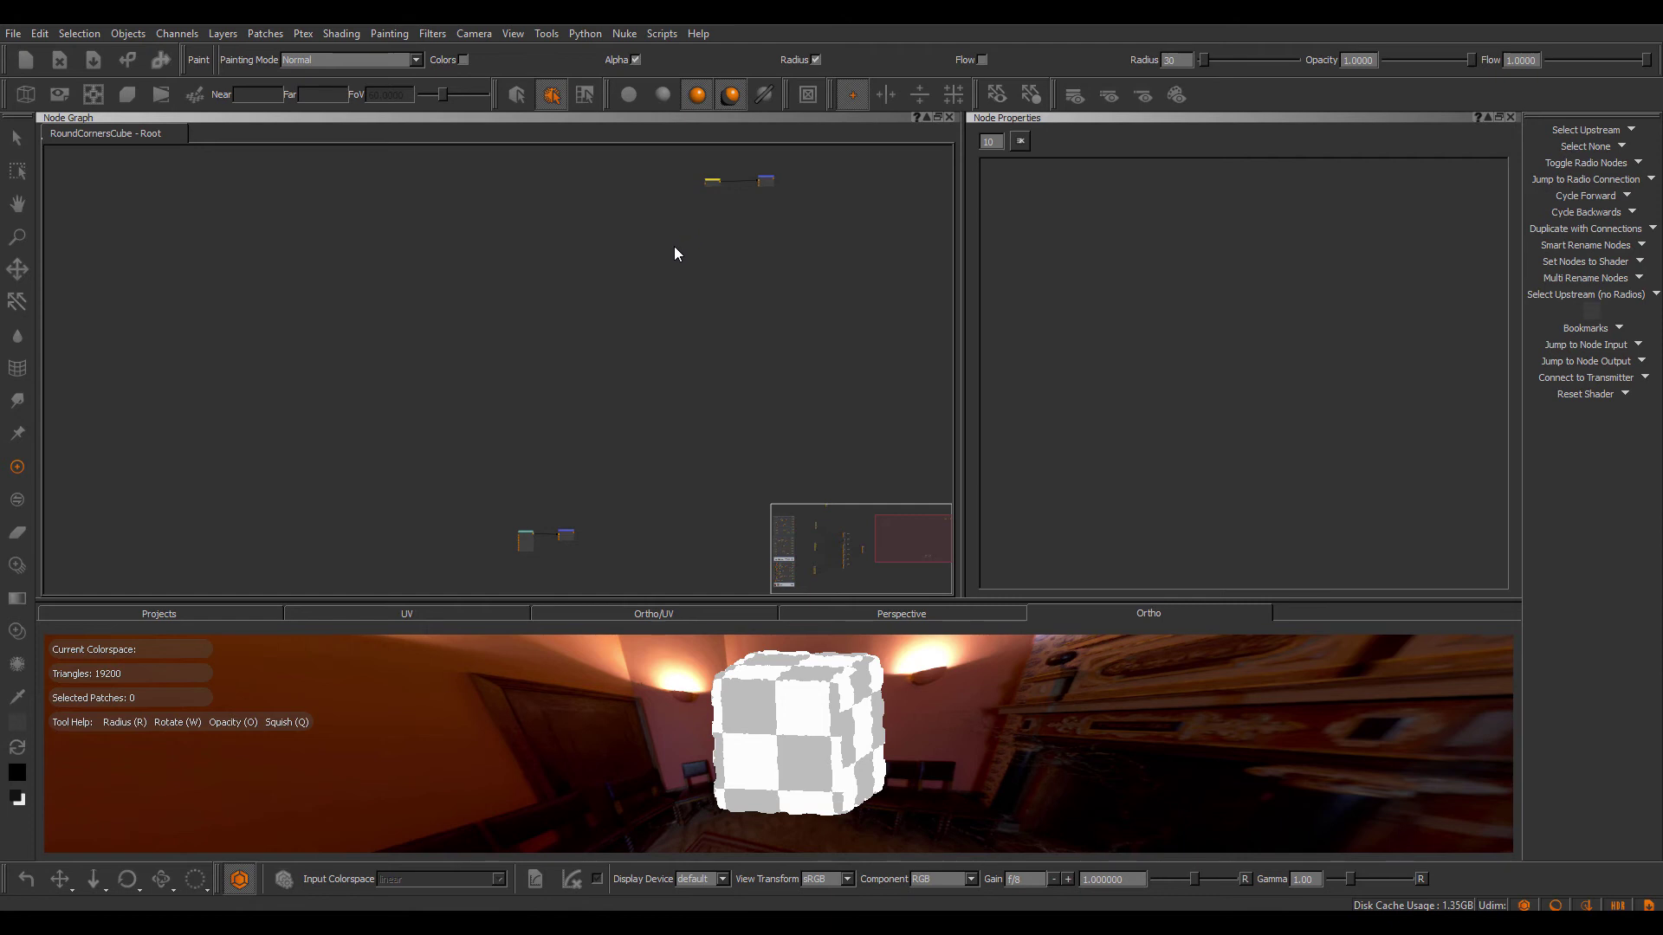
# Add a Radio Transmitter node above FBM+ and connect the FBM+ output to its input.
pyautogui.moveTo(592, 450); pyautogui.dragTo(555, 504)
pyautogui.moveTo(609, 386); pyautogui.dragTo(739, 207, button='middle')
pyautogui.scroll(4, 702, 279)
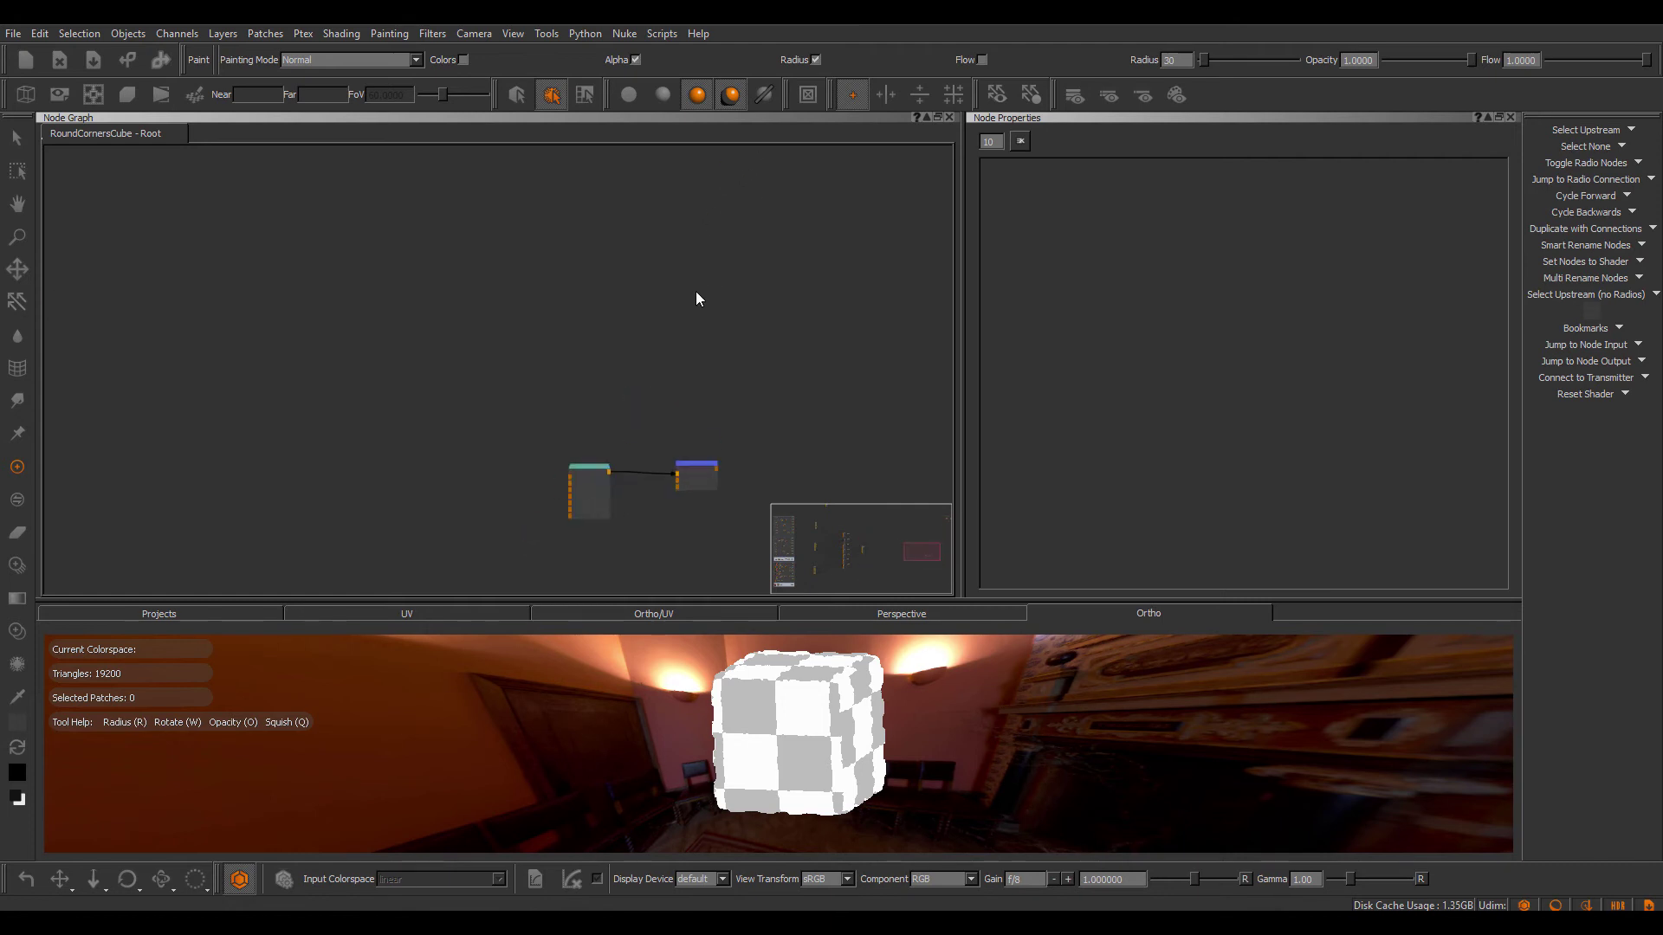
pyautogui.press('Tab')
pyautogui.write('radio')
pyautogui.press('Down')
pyautogui.press('Down')
pyautogui.press('Return')
pyautogui.moveTo(596, 241); pyautogui.dragTo(601, 230)
pyautogui.click(569, 231)
pyautogui.moveTo(522, 360); pyautogui.dragTo(602, 259)
pyautogui.moveTo(552, 463); pyautogui.dragTo(566, 347, button='middle')
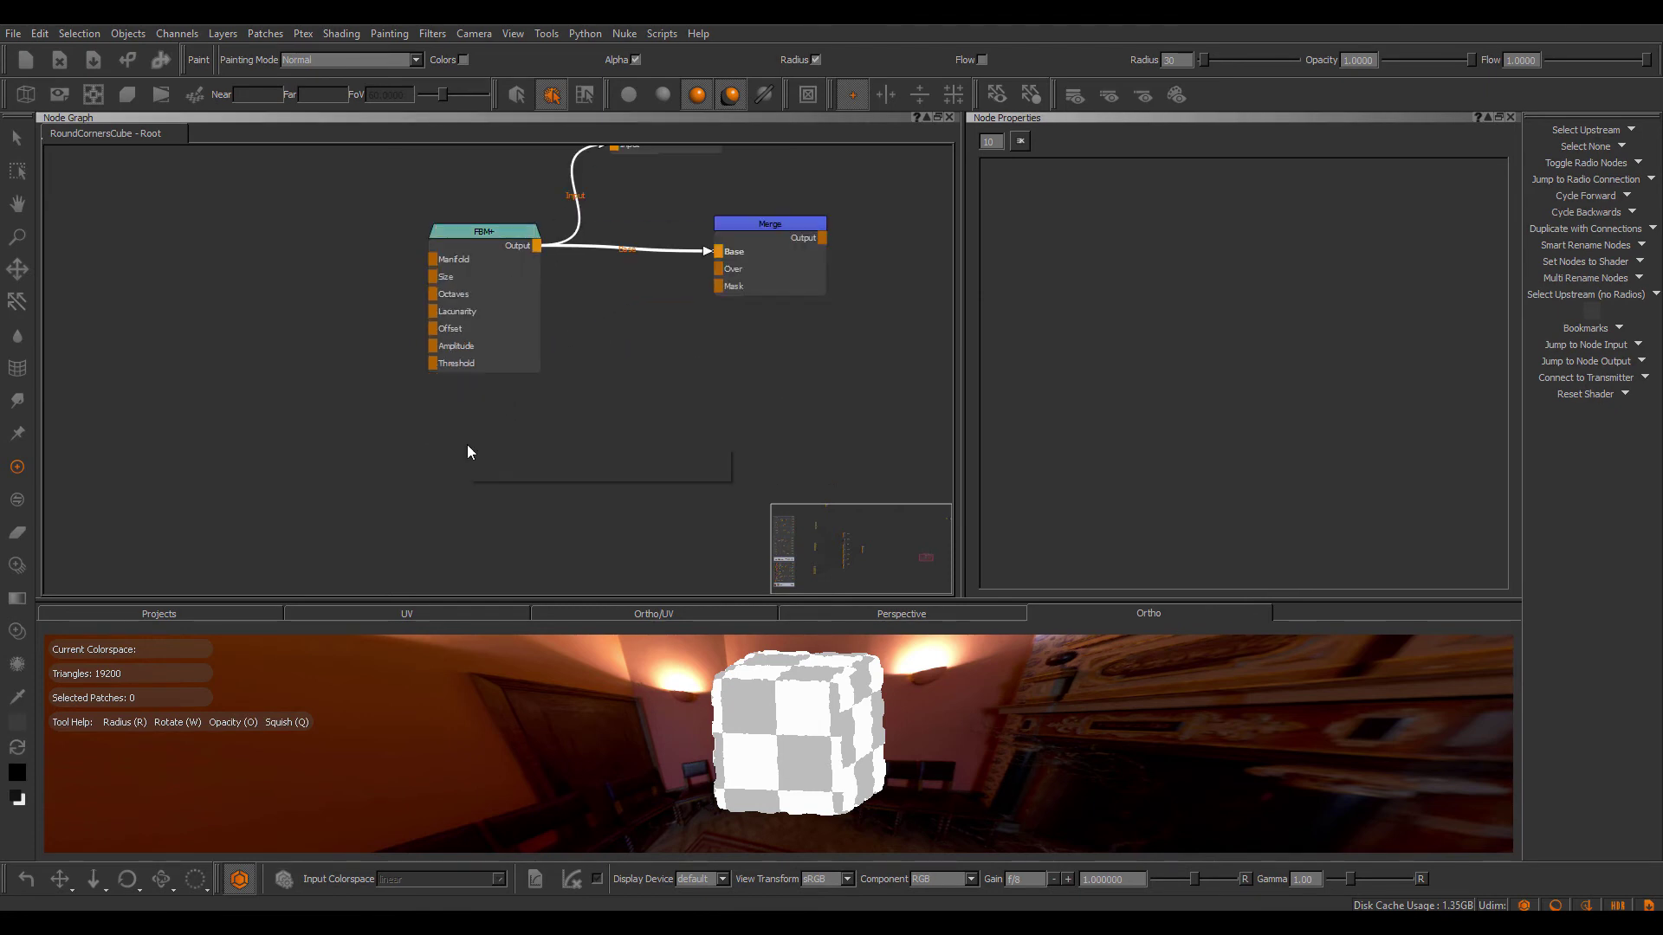
# Create a Cloud node below FBM+ and add a Radio Transmitter fed by its output.
pyautogui.click(467, 445)
pyautogui.press('Tab')
pyautogui.write('cloud')
pyautogui.press('Return')
pyautogui.press('Tab')
pyautogui.write('trn')
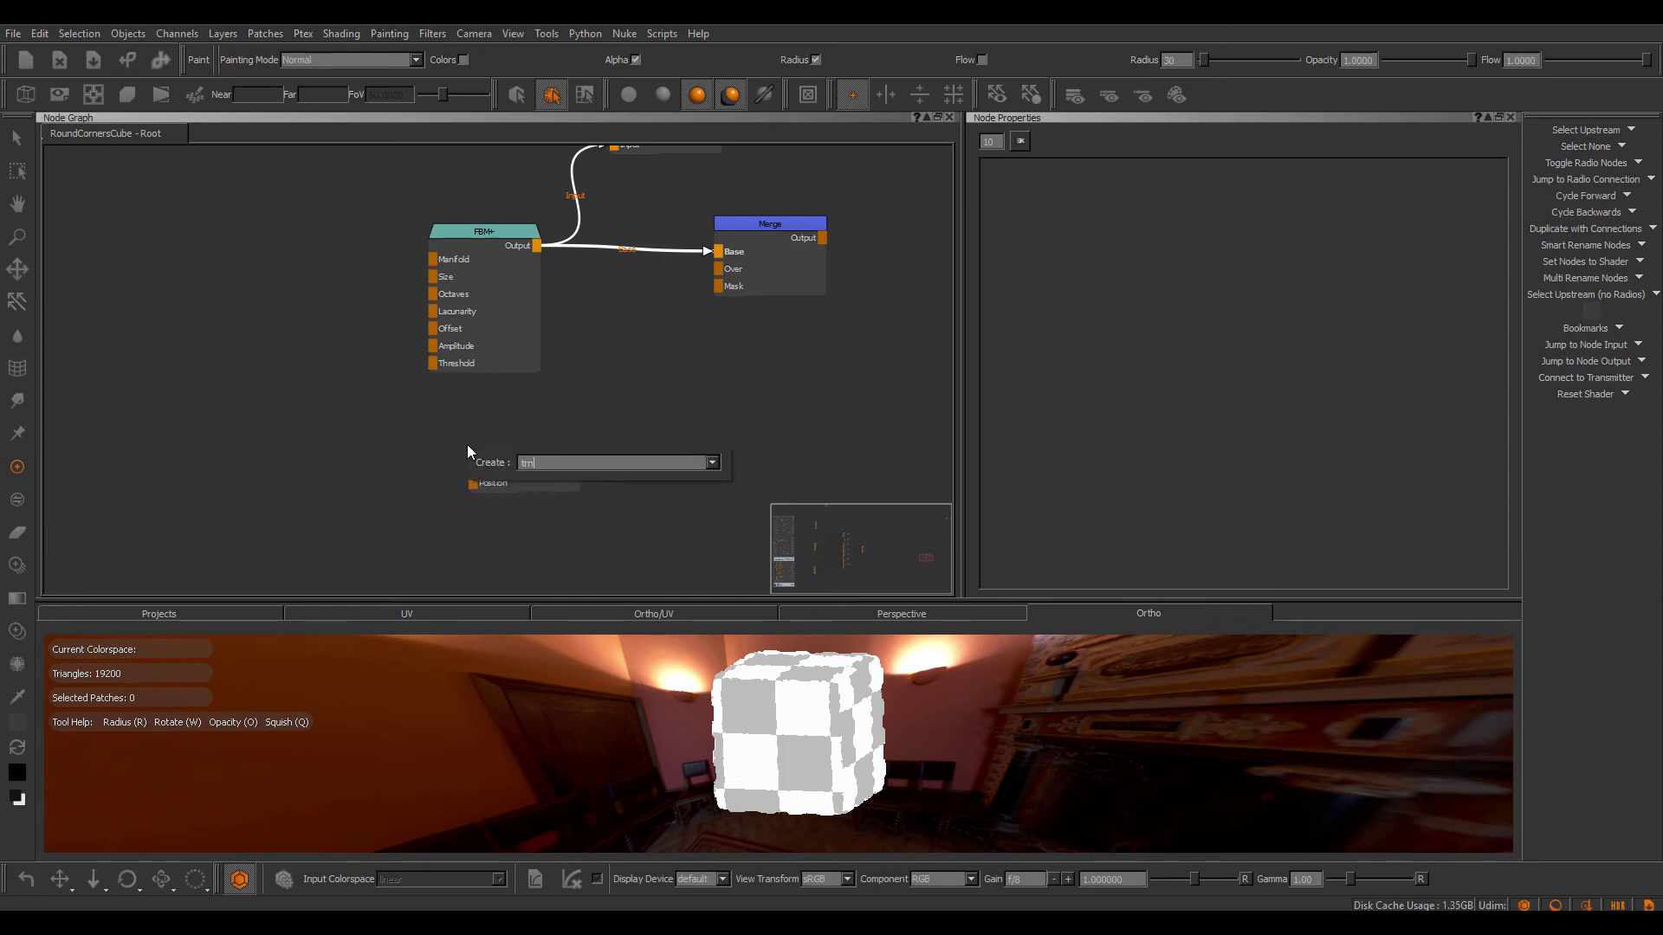
pyautogui.press('Return')
# Rename the Cloud node's transmitter to "Cloud" and the FBM+ node's transmitter to "FBM".
pyautogui.doubleClick(709, 455)
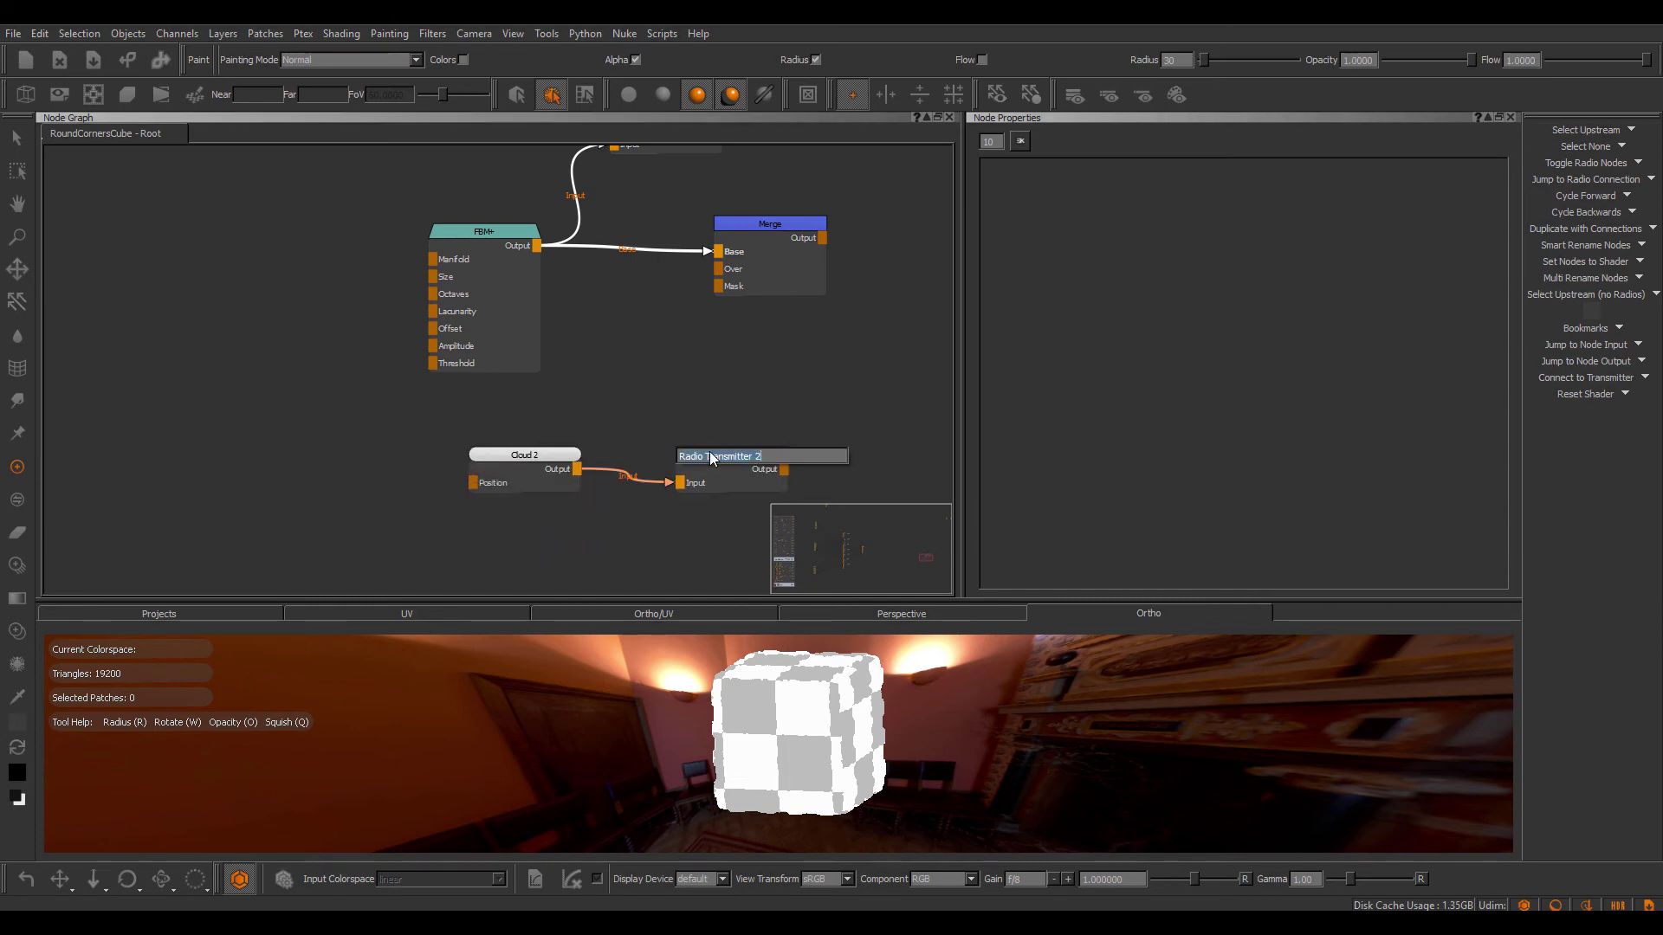
pyautogui.write('Cloud')
pyautogui.press('Return')
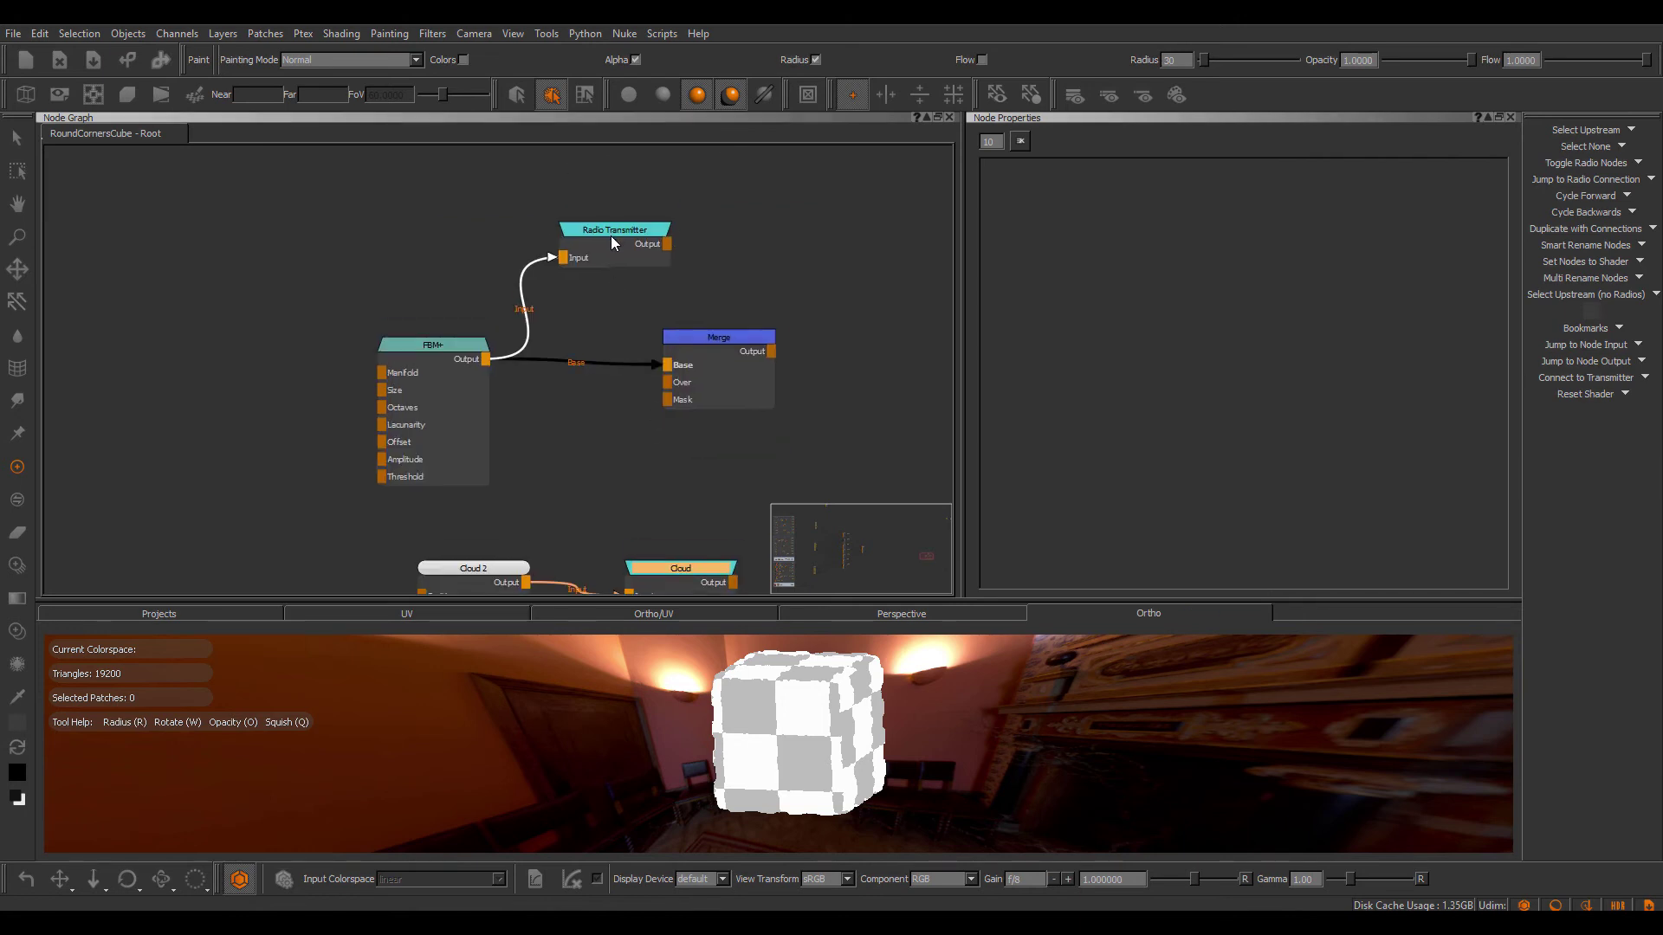
pyautogui.doubleClick(611, 232)
pyautogui.write('FBM')
pyautogui.press('Return')
# Delete the FBM+ radio node beside Merge 2 and disconnect the remaining link from Merge 2's Base input.
pyautogui.scroll(-3, 667, 241)
pyautogui.moveTo(672, 241); pyautogui.dragTo(624, 427, button='middle')
pyautogui.scroll(-2, 621, 429)
pyautogui.moveTo(719, 224); pyautogui.dragTo(508, 365, button='middle')
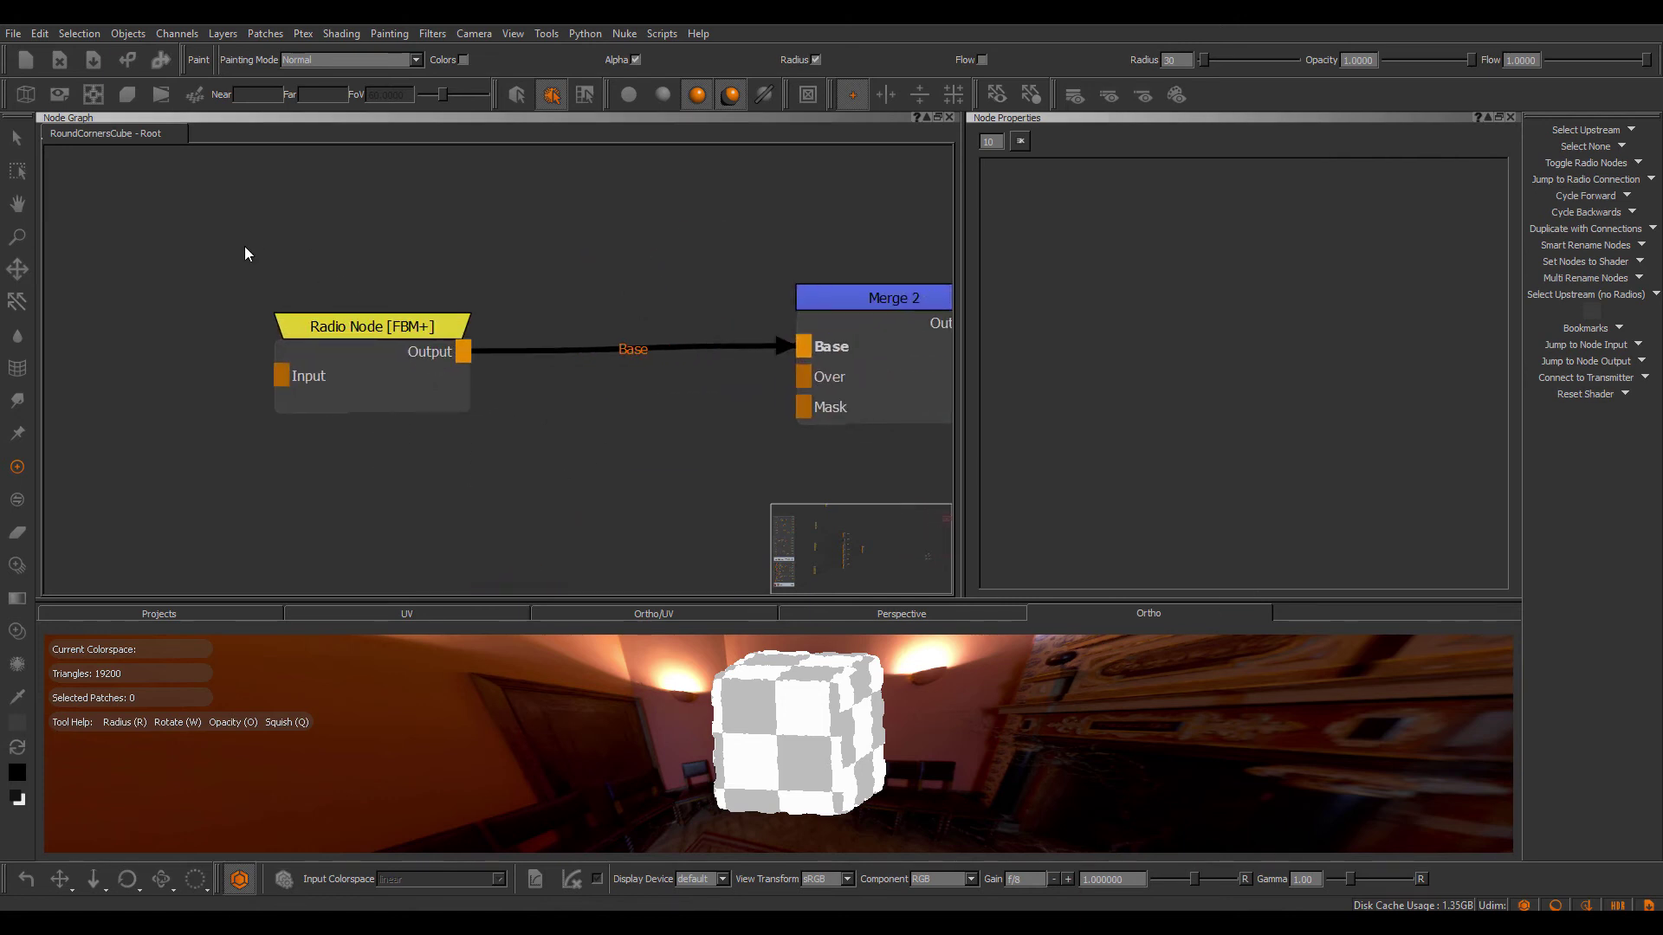
pyautogui.moveTo(242, 246); pyautogui.dragTo(501, 430)
pyautogui.press('Delete')
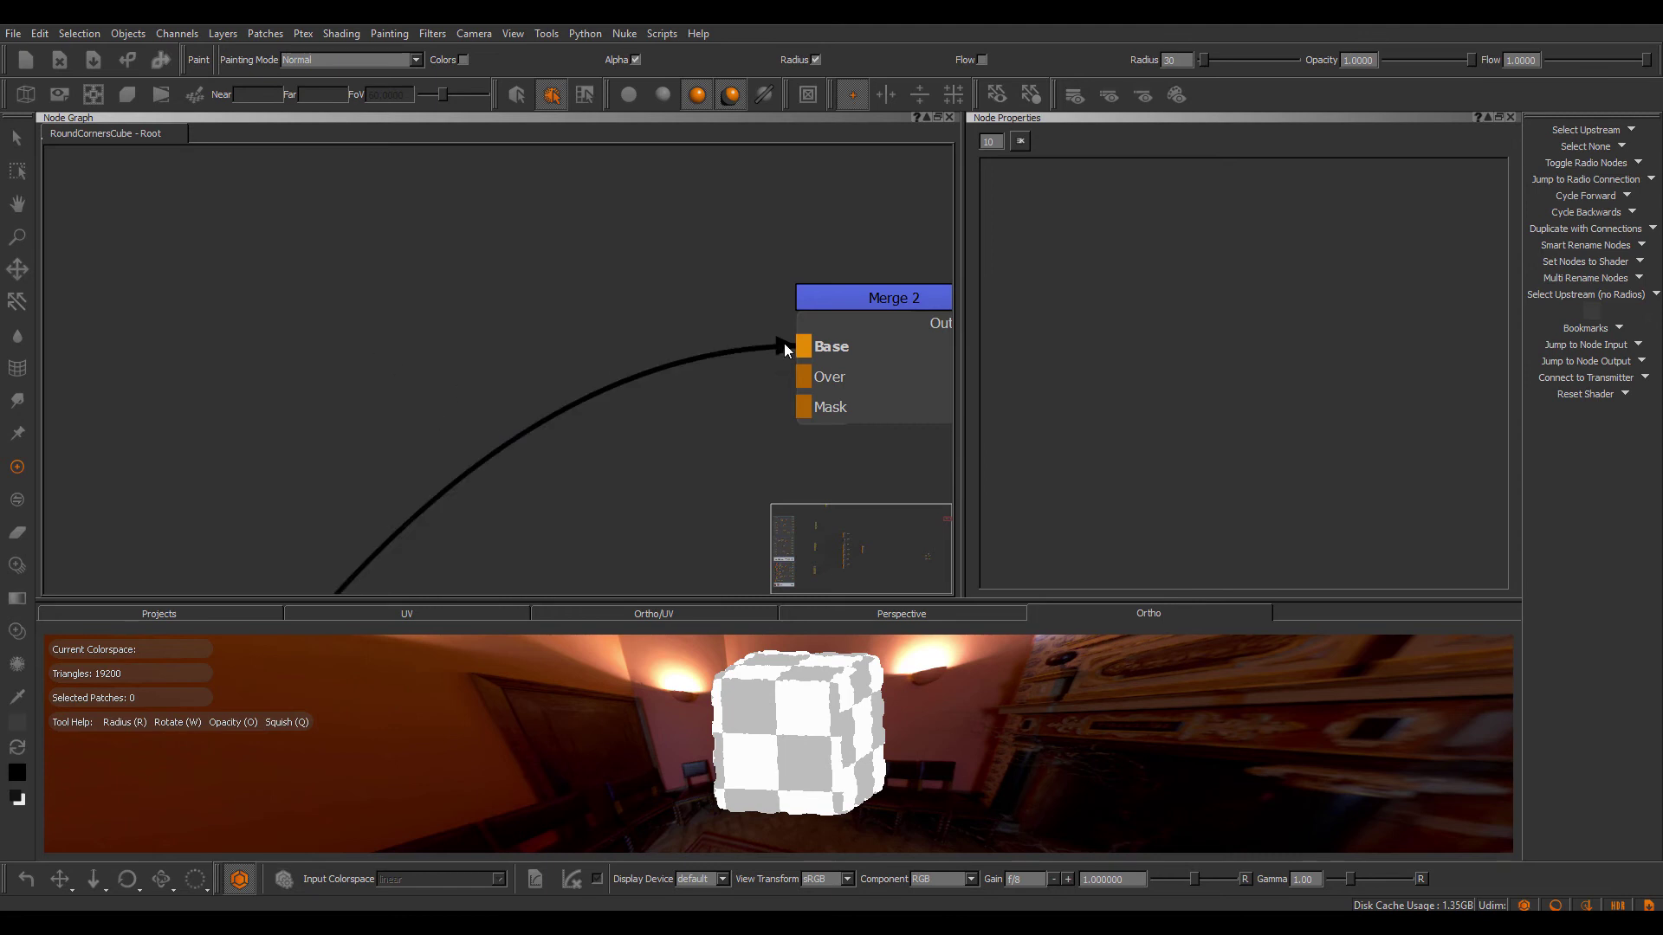
pyautogui.moveTo(783, 346); pyautogui.dragTo(749, 368)
# Add a new Radio Node beside Merge 2 and connect its output to the Base input.
pyautogui.press('Tab')
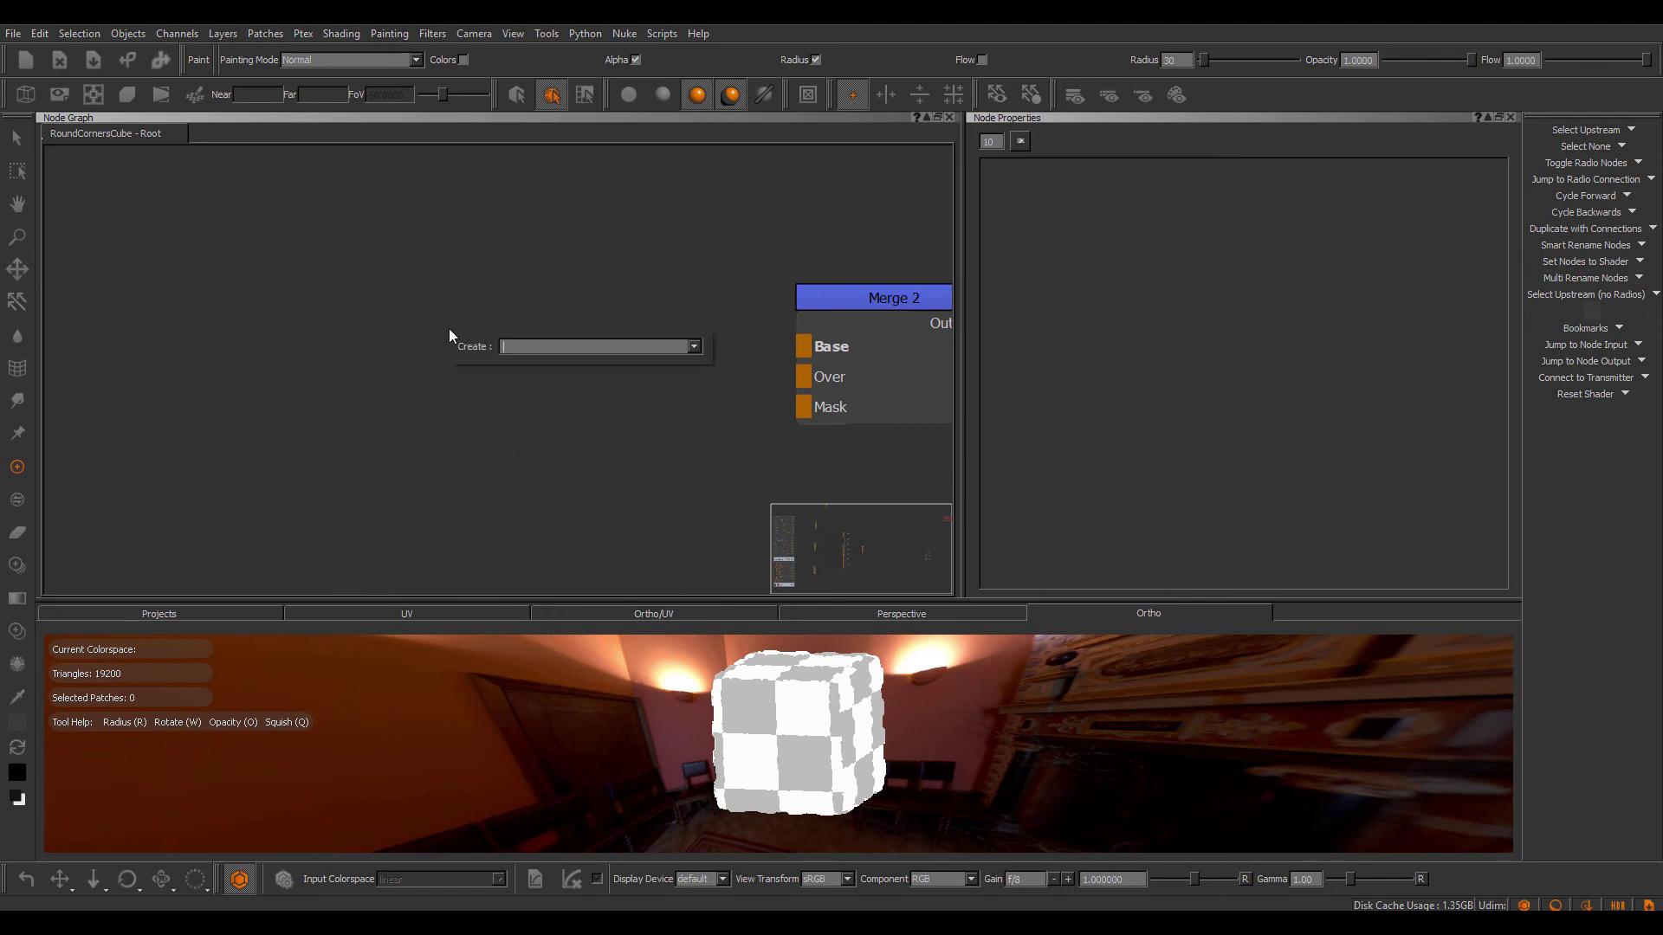
pyautogui.write('radio')
pyautogui.press('Return')
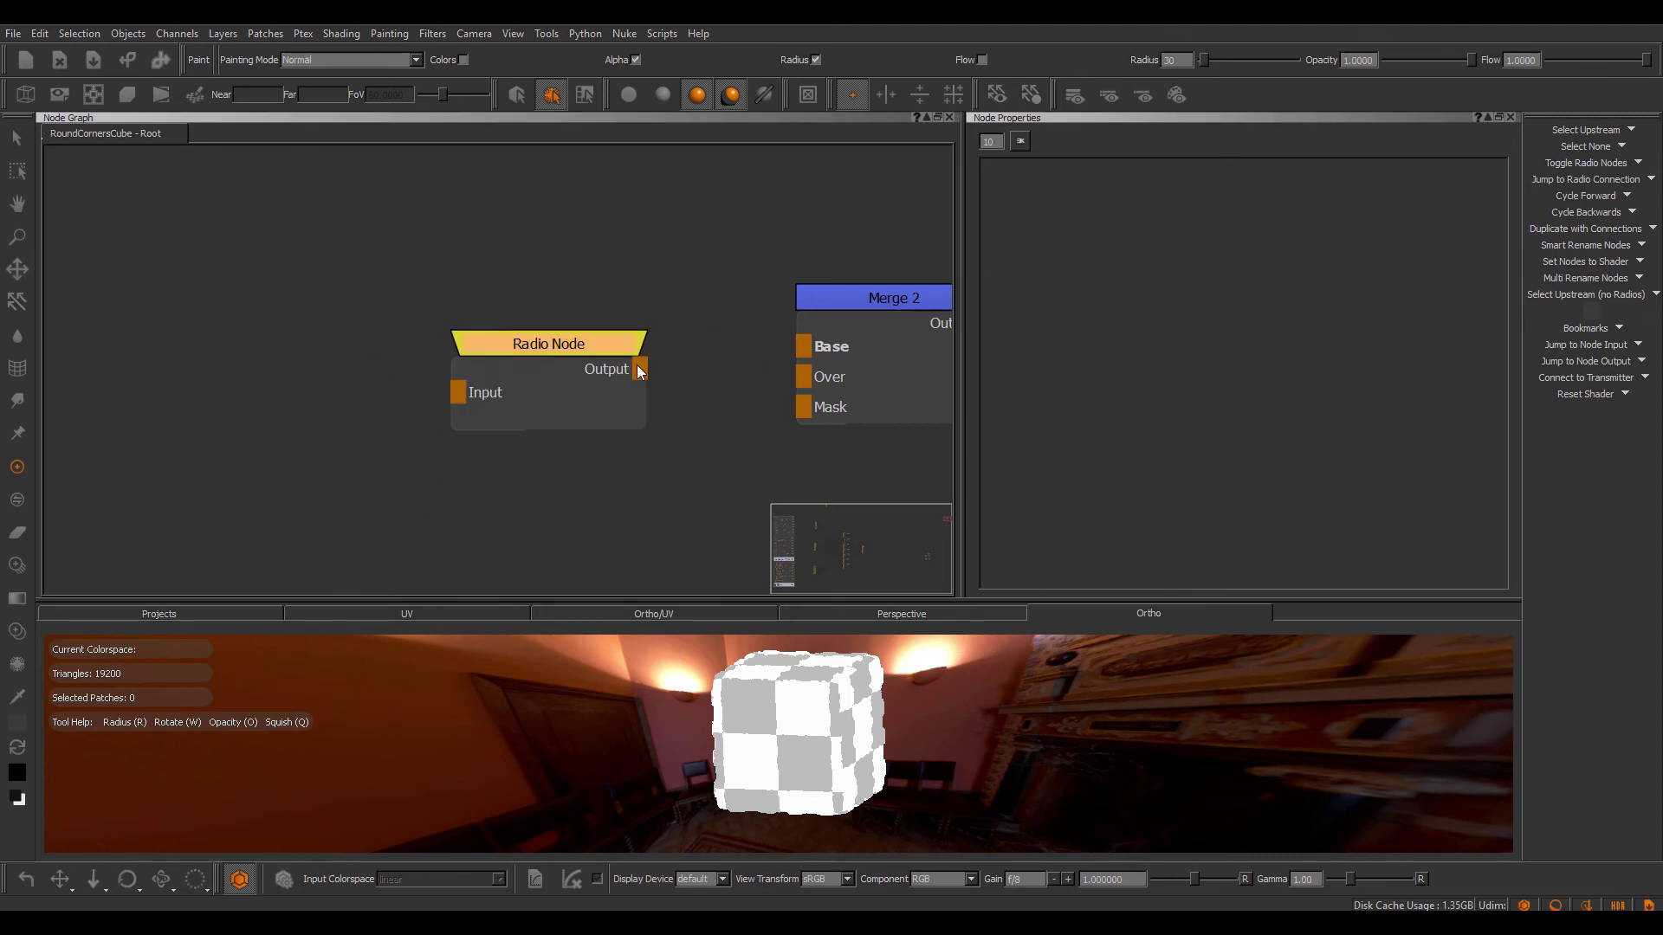
pyautogui.moveTo(640, 369); pyautogui.dragTo(806, 346)
pyautogui.moveTo(570, 349); pyautogui.dragTo(537, 314)
# Link the new Radio Node to the FBM transmitter with Connect to Transmitter.
pyautogui.rightClick(528, 308)
pyautogui.moveTo(613, 419)
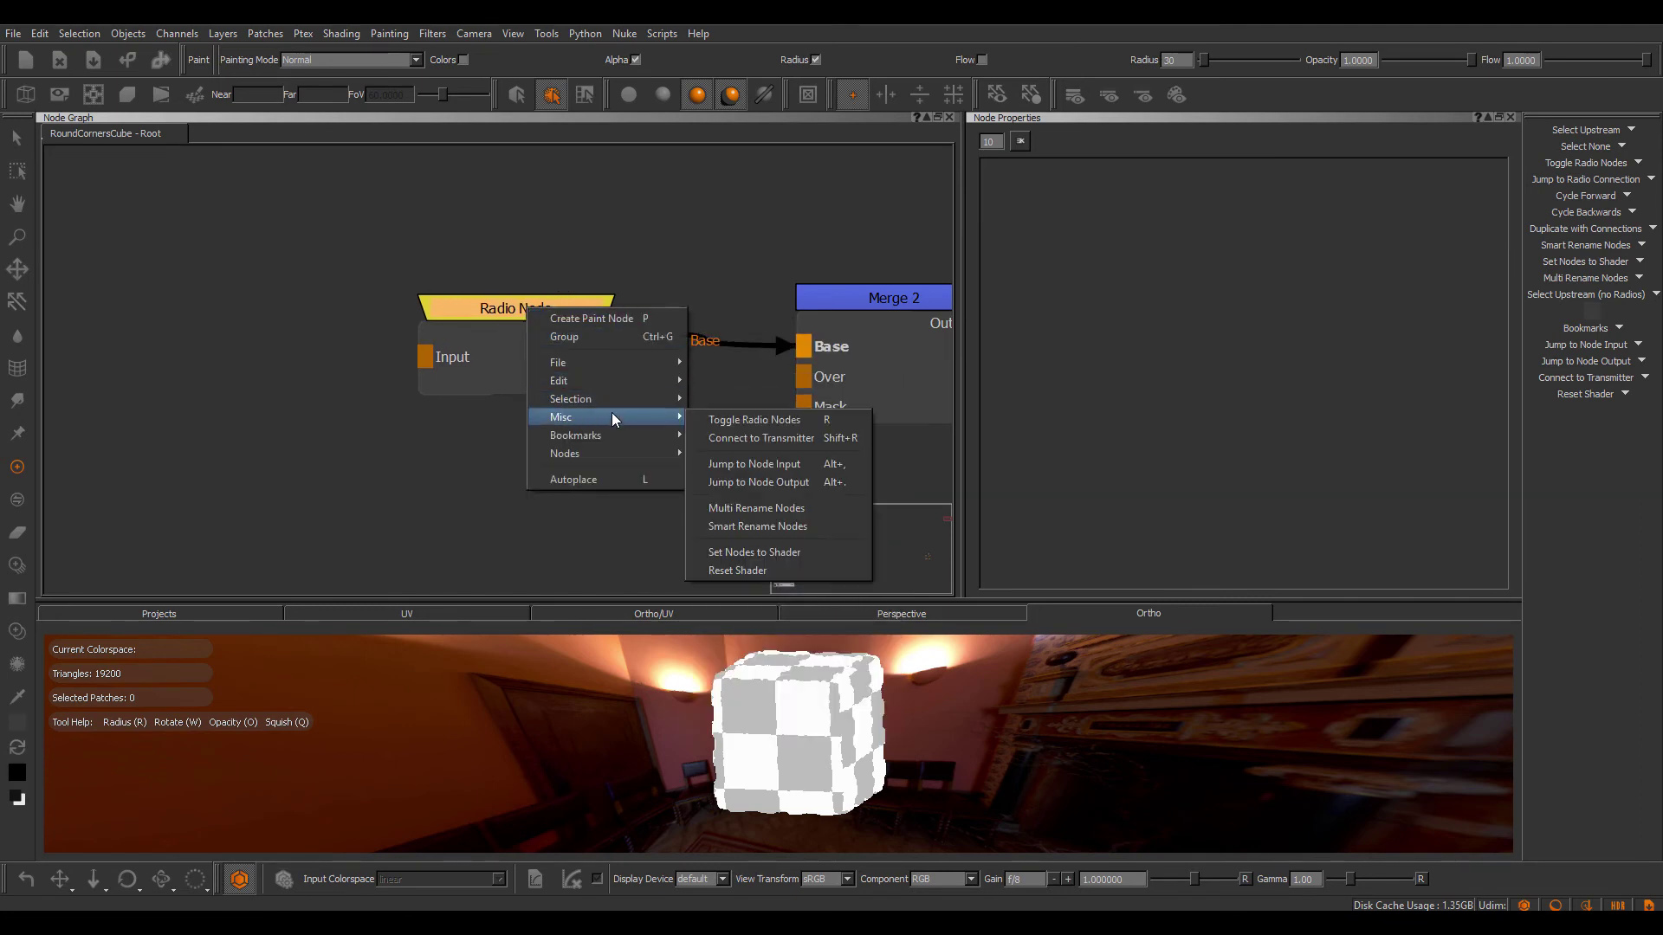
pyautogui.click(771, 439)
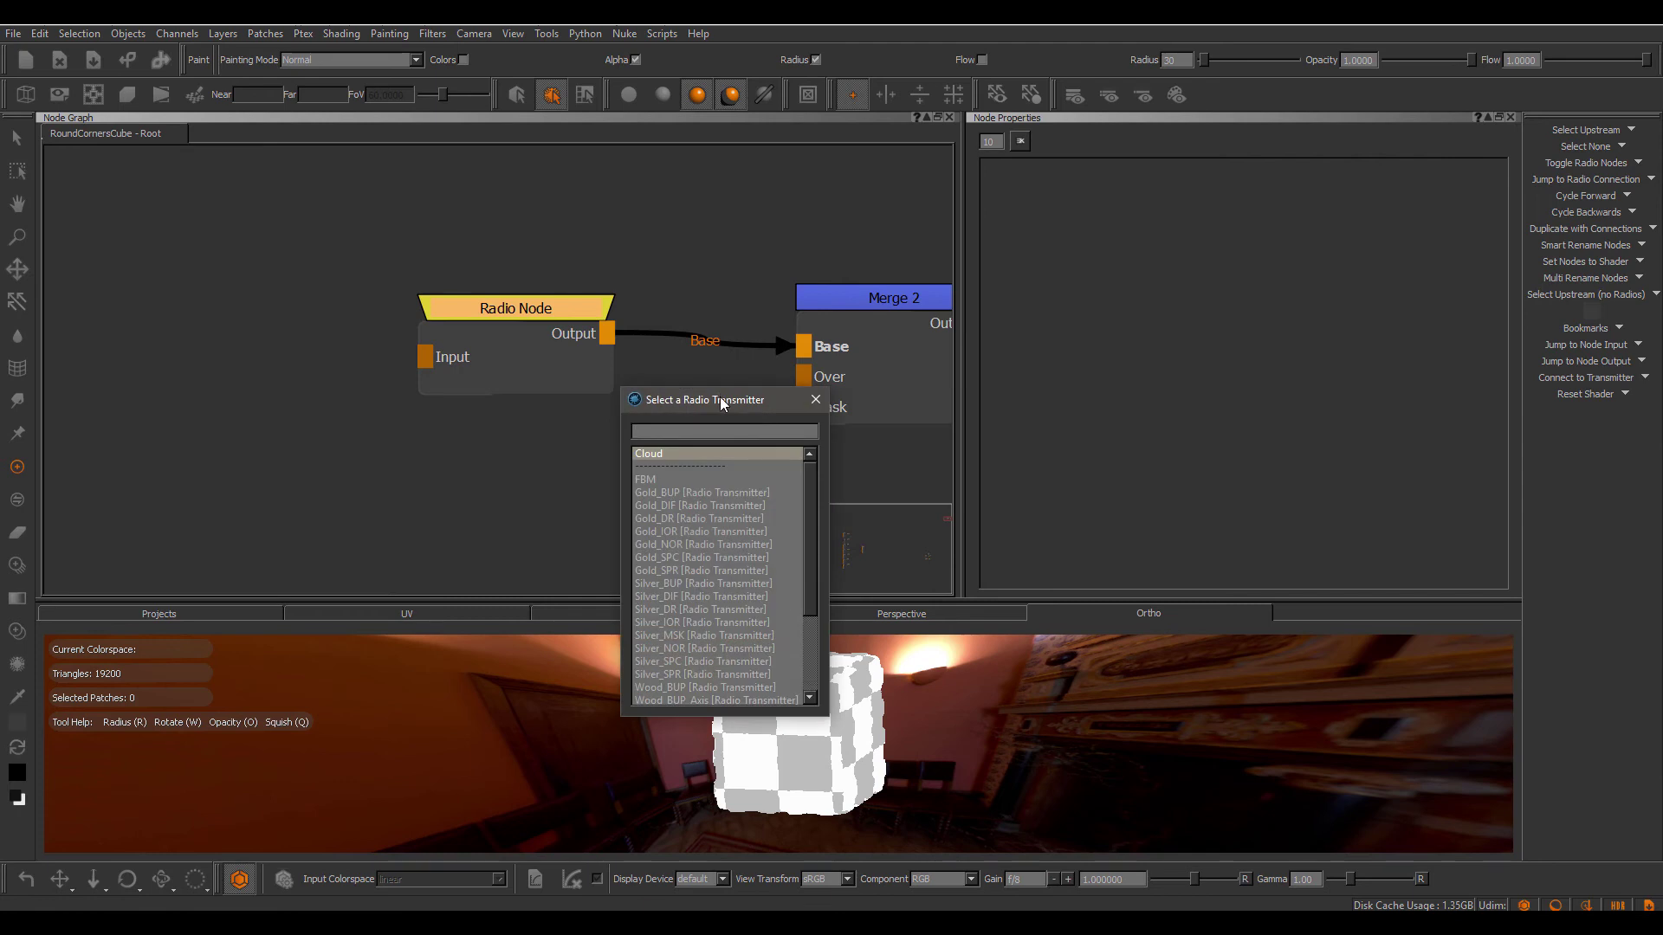
pyautogui.moveTo(724, 400); pyautogui.dragTo(1101, 271)
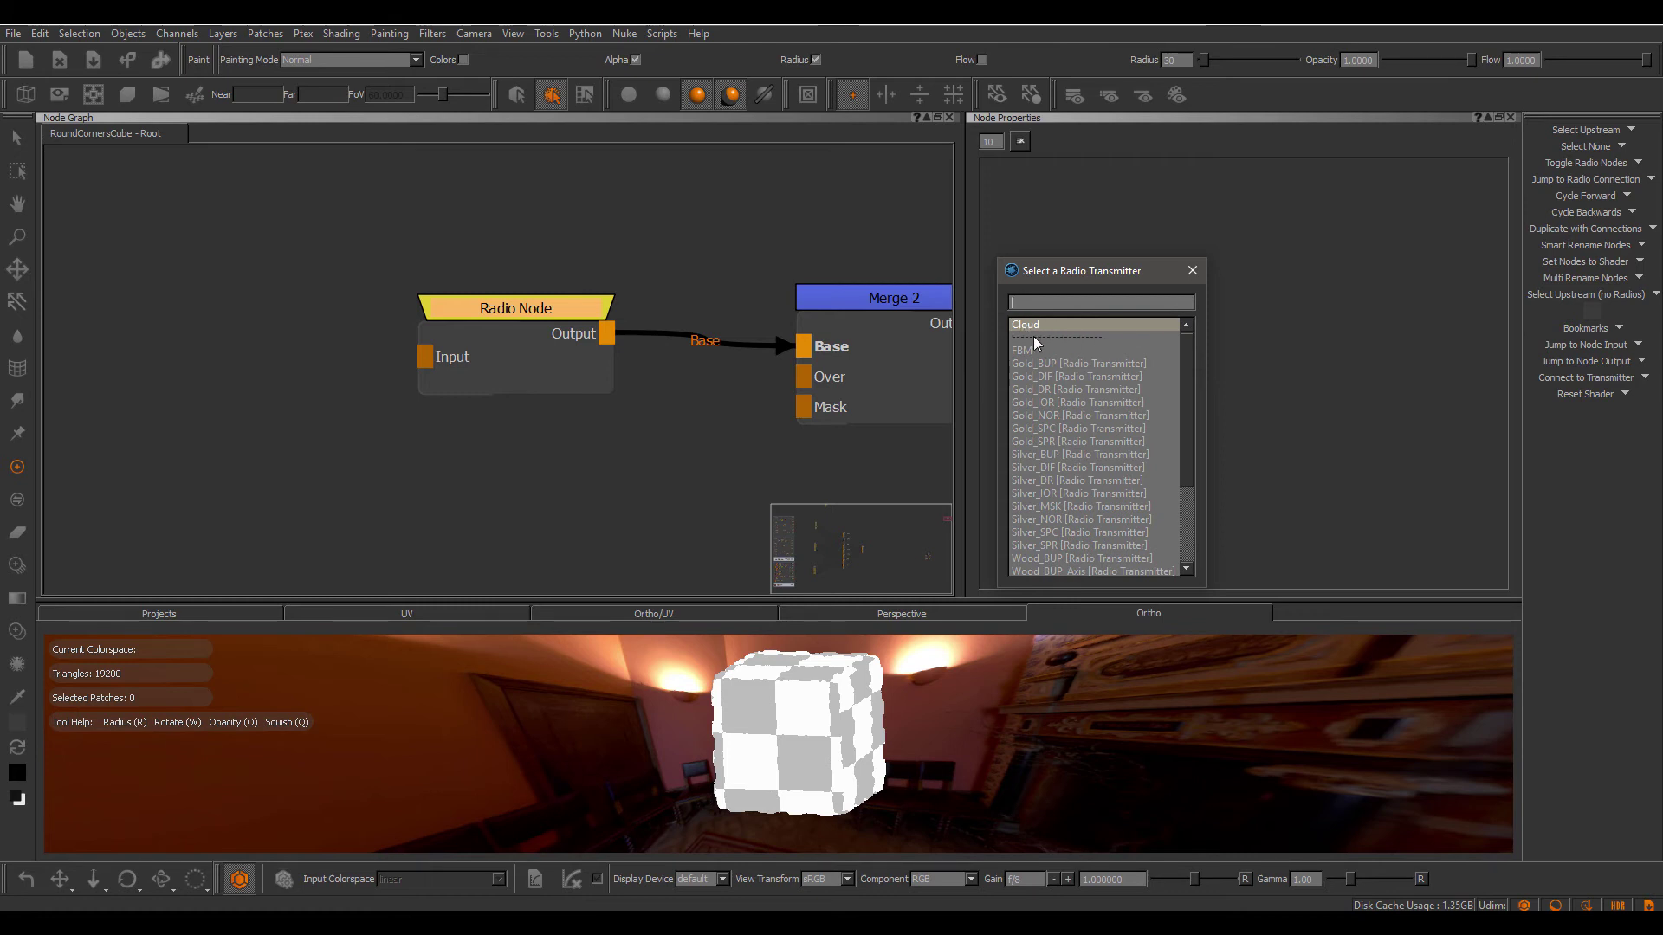
pyautogui.moveTo(1187, 347)
pyautogui.mouseDown()
pyautogui.moveTo(1188, 366)
pyautogui.moveTo(1187, 338)
pyautogui.mouseUp()
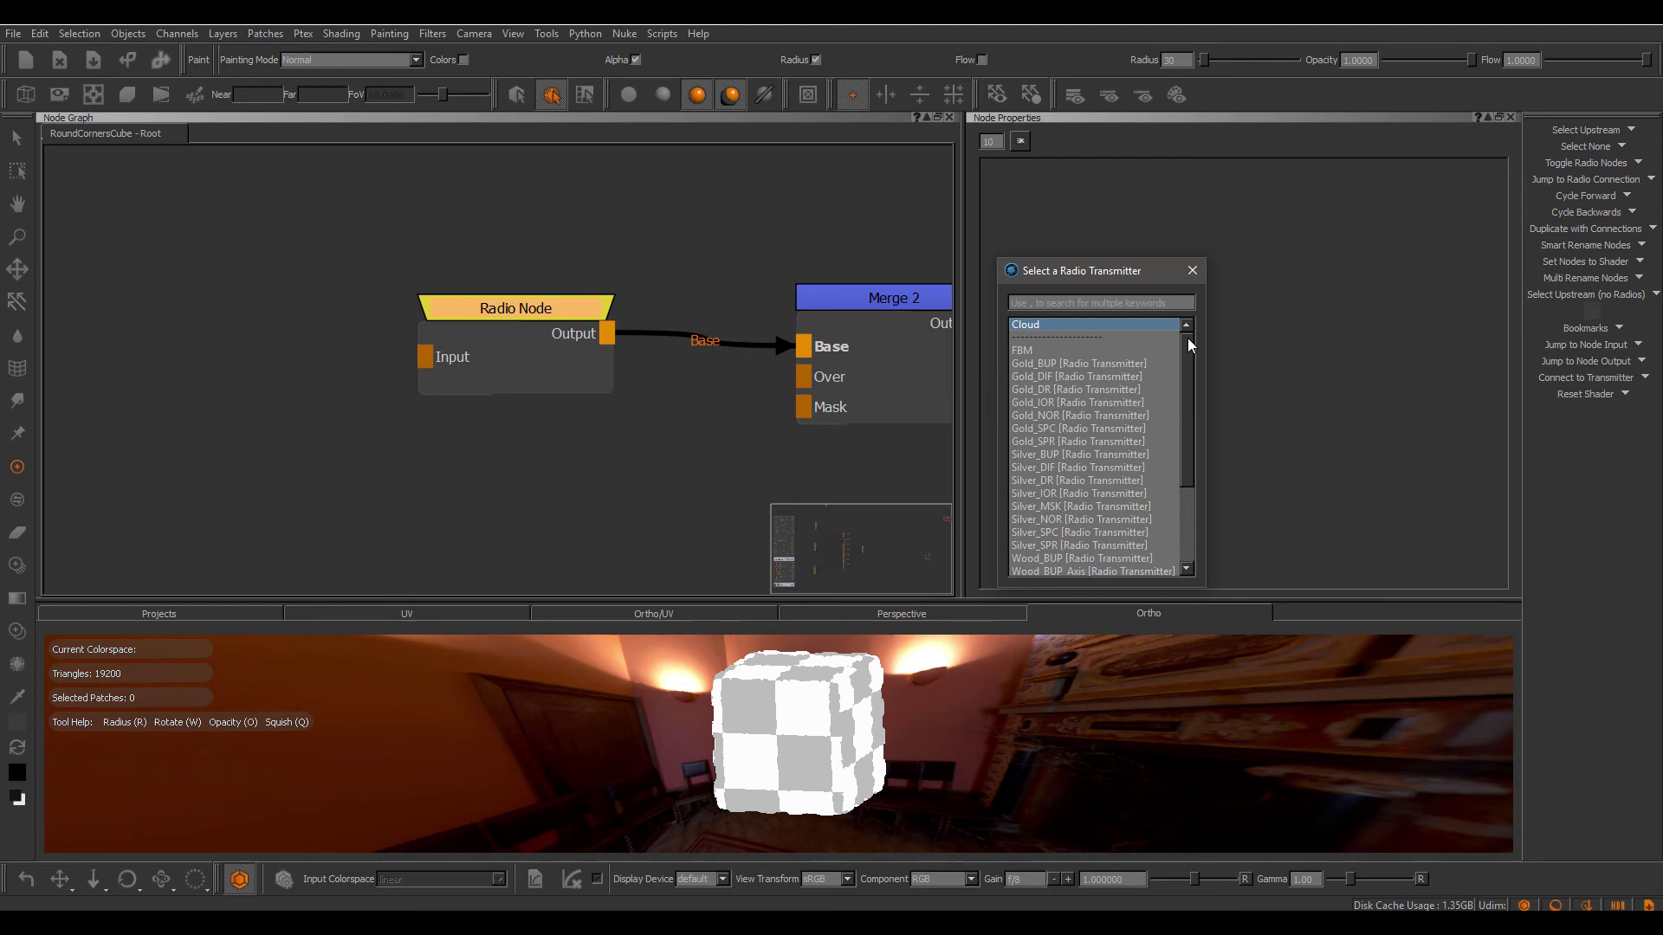
pyautogui.doubleClick(1032, 352)
# Display the radio node's output on the cube in the viewport.
pyautogui.moveTo(545, 308); pyautogui.dragTo(533, 300)
pyautogui.click(526, 309)
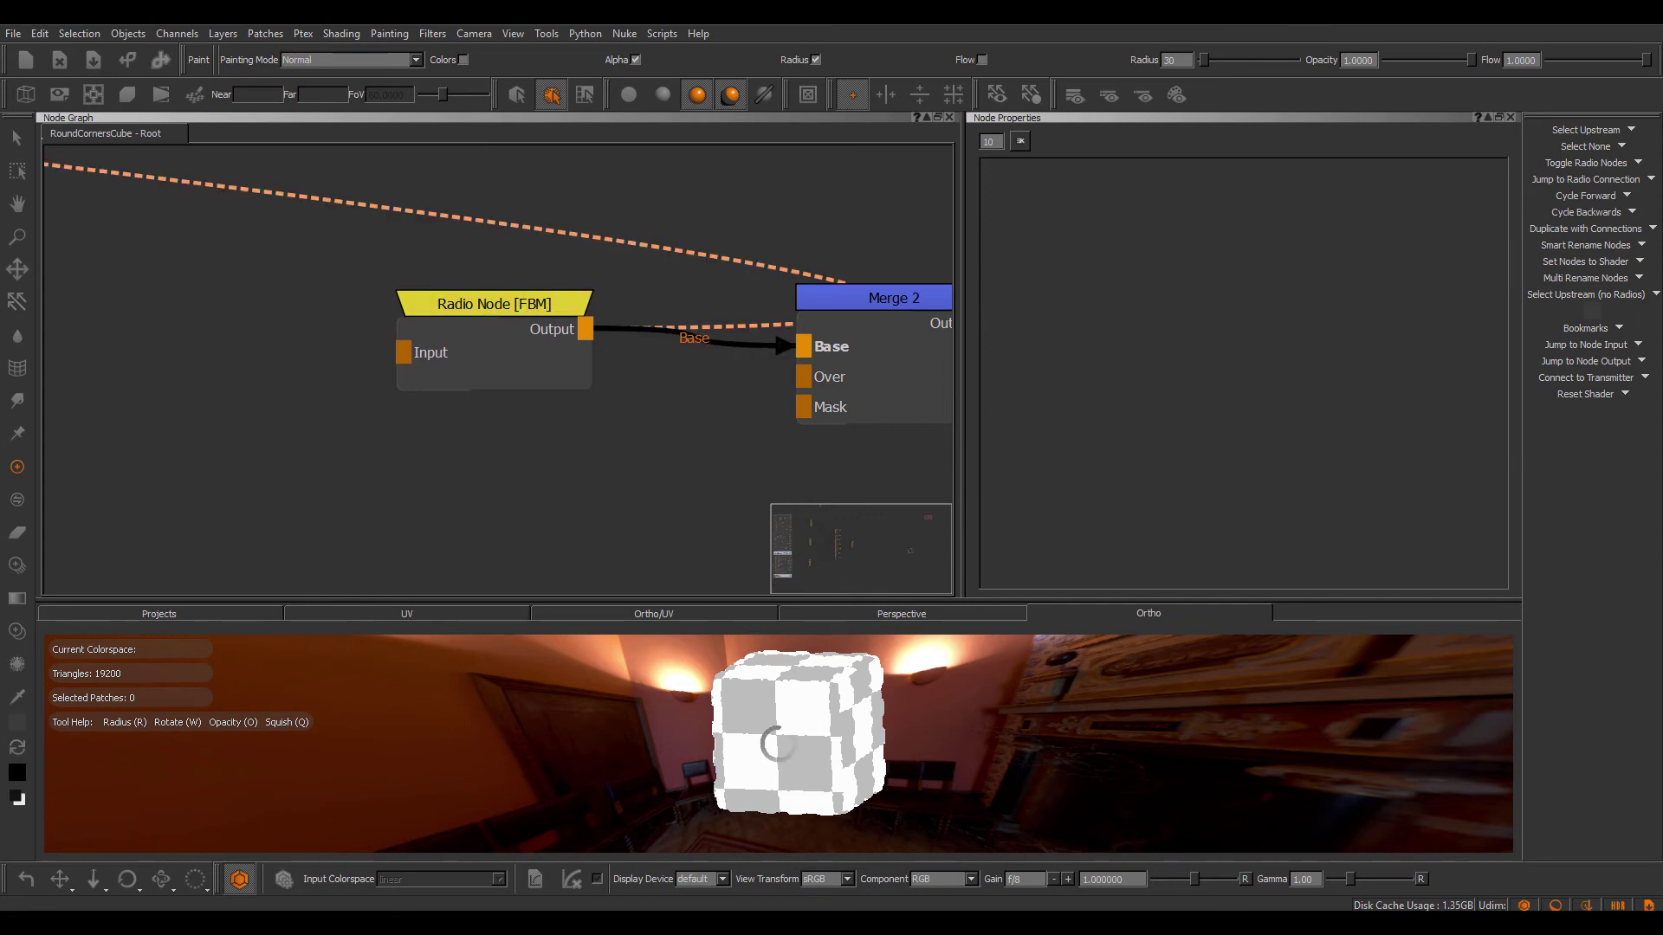
pyautogui.scroll(3, 973, 731)
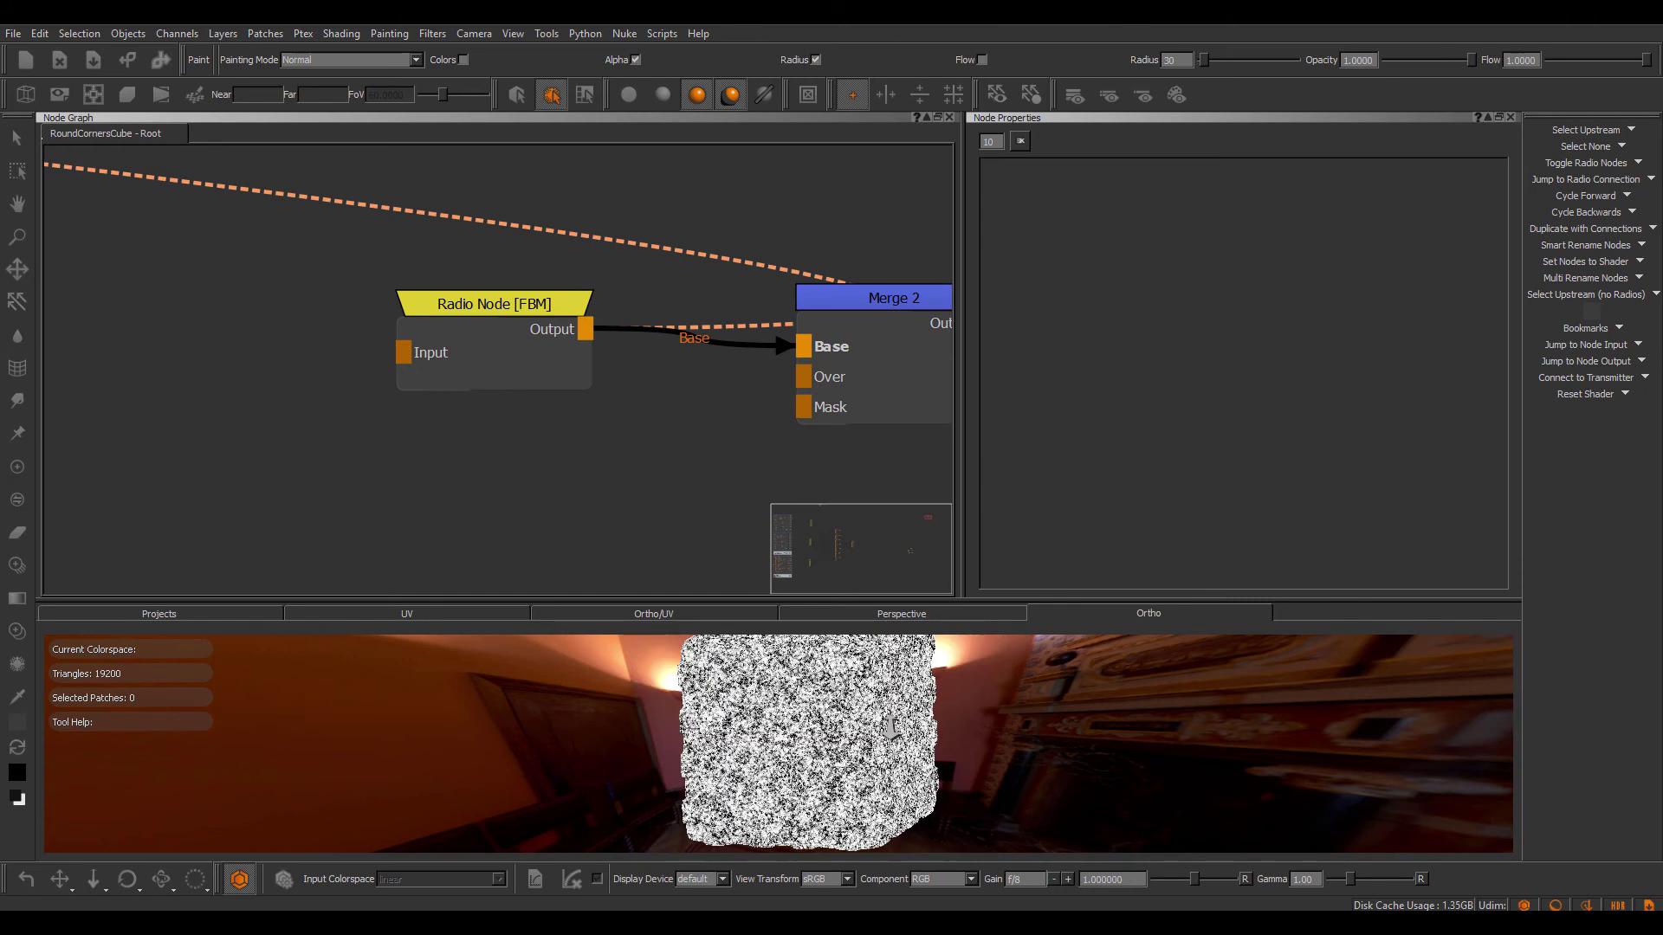
pyautogui.scroll(-3, 569, 412)
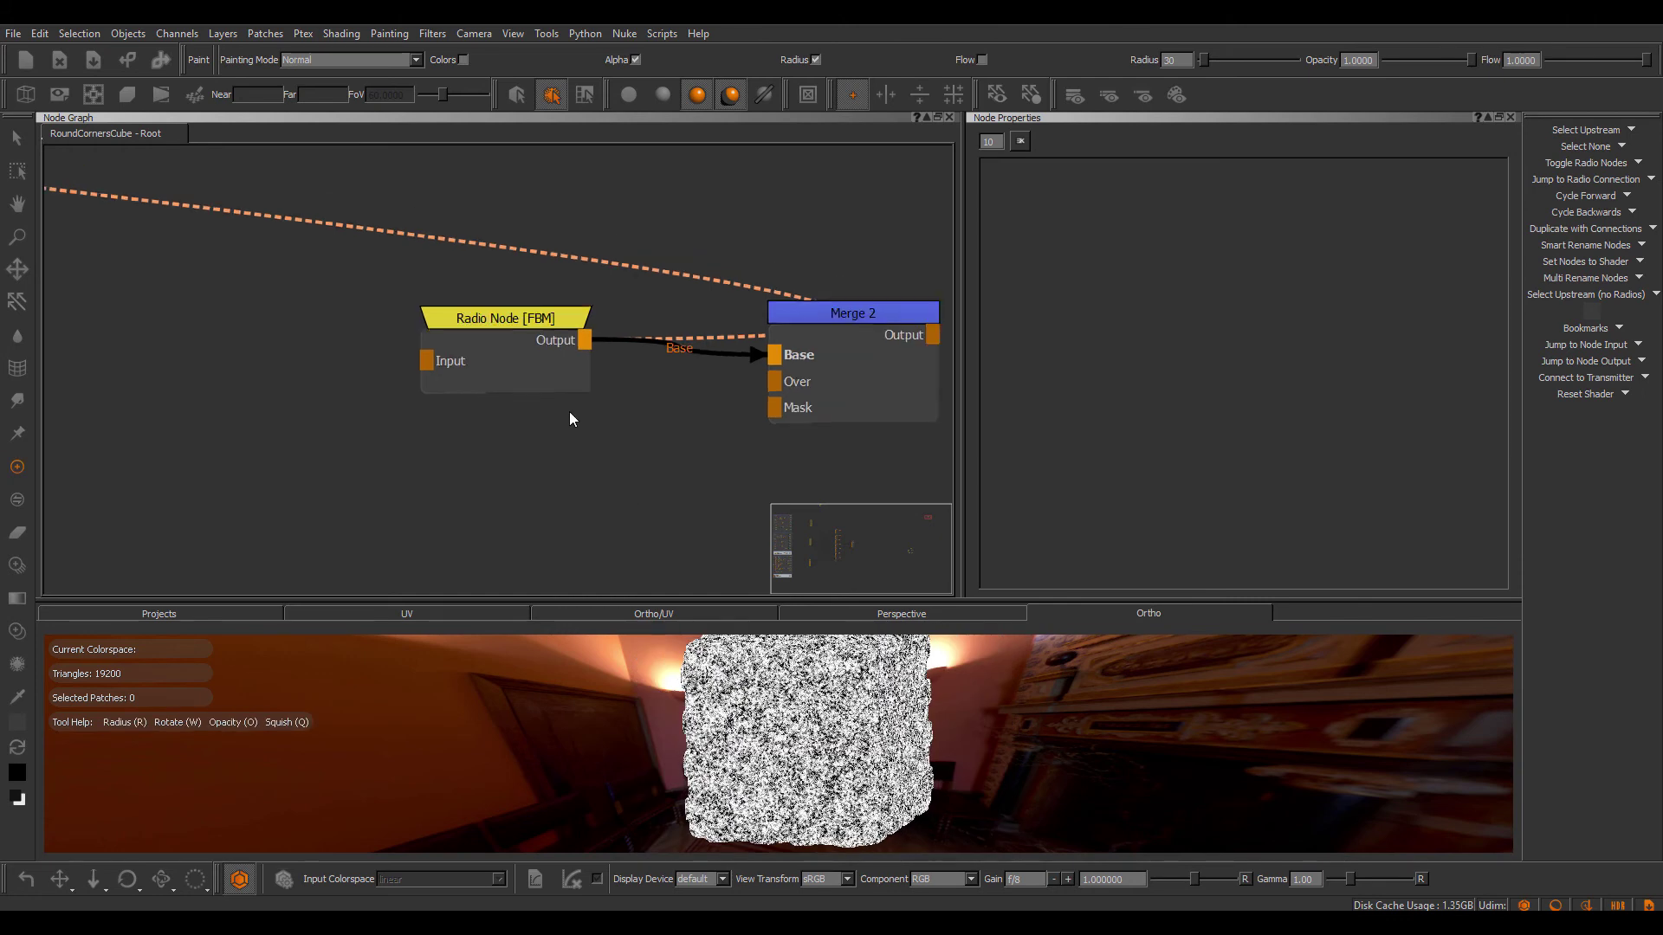
# Switch the radio node to the Cloud transmitter with Connect to Transmitter.
pyautogui.rightClick(523, 335)
pyautogui.moveTo(595, 408)
pyautogui.moveTo(606, 443)
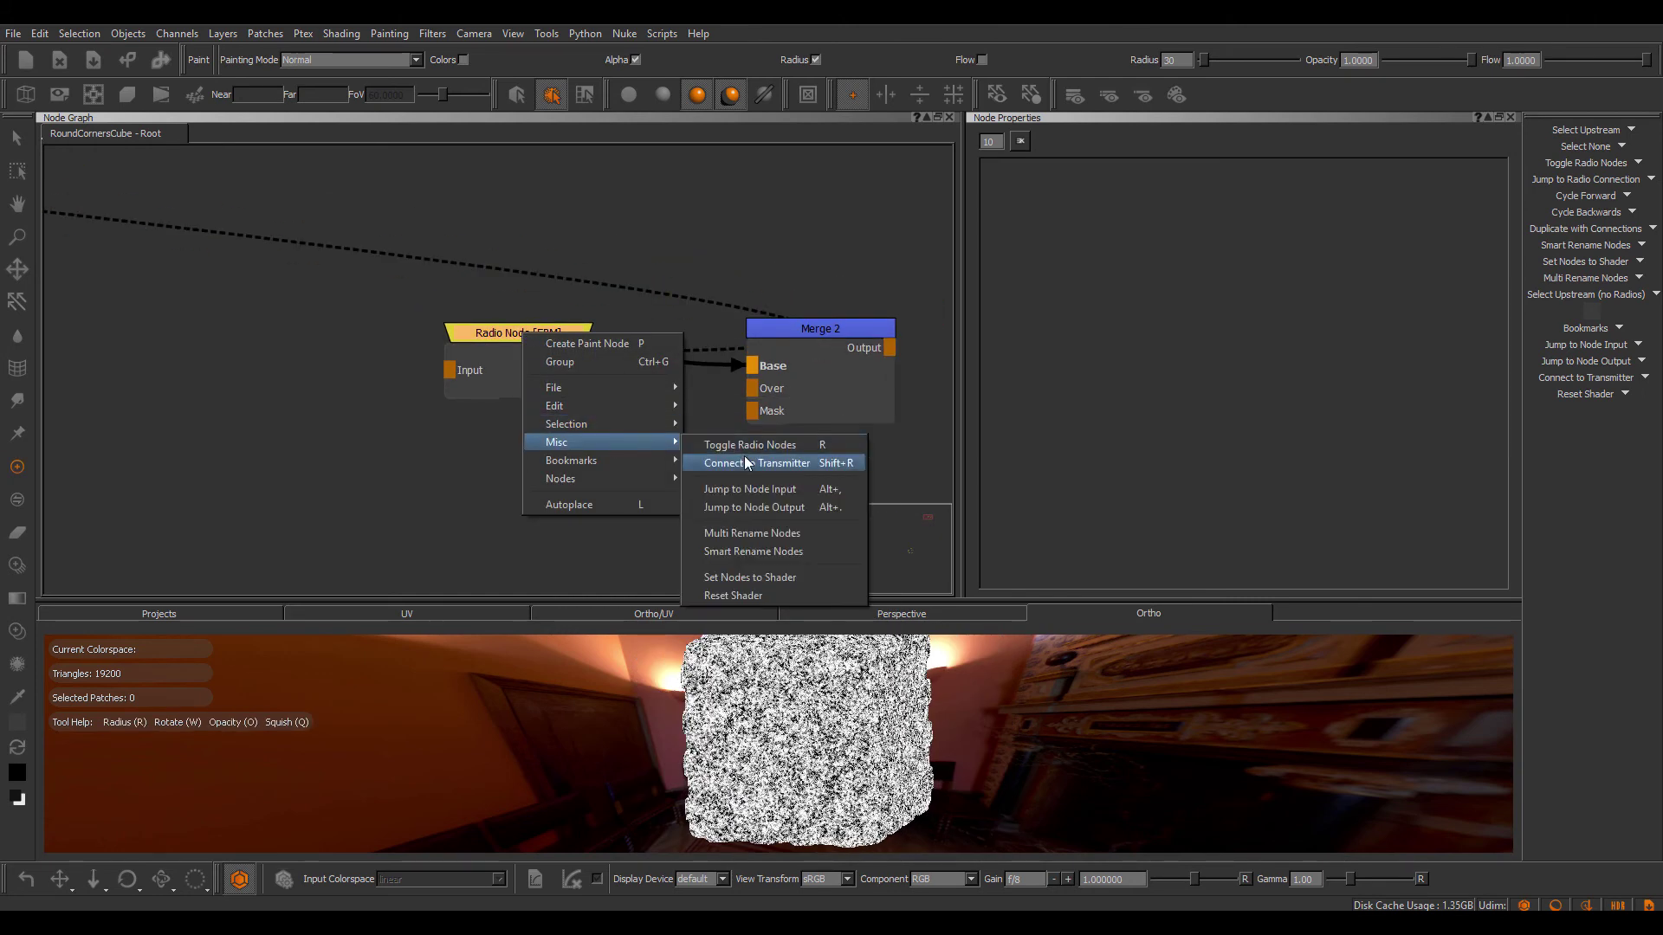
pyautogui.click(746, 465)
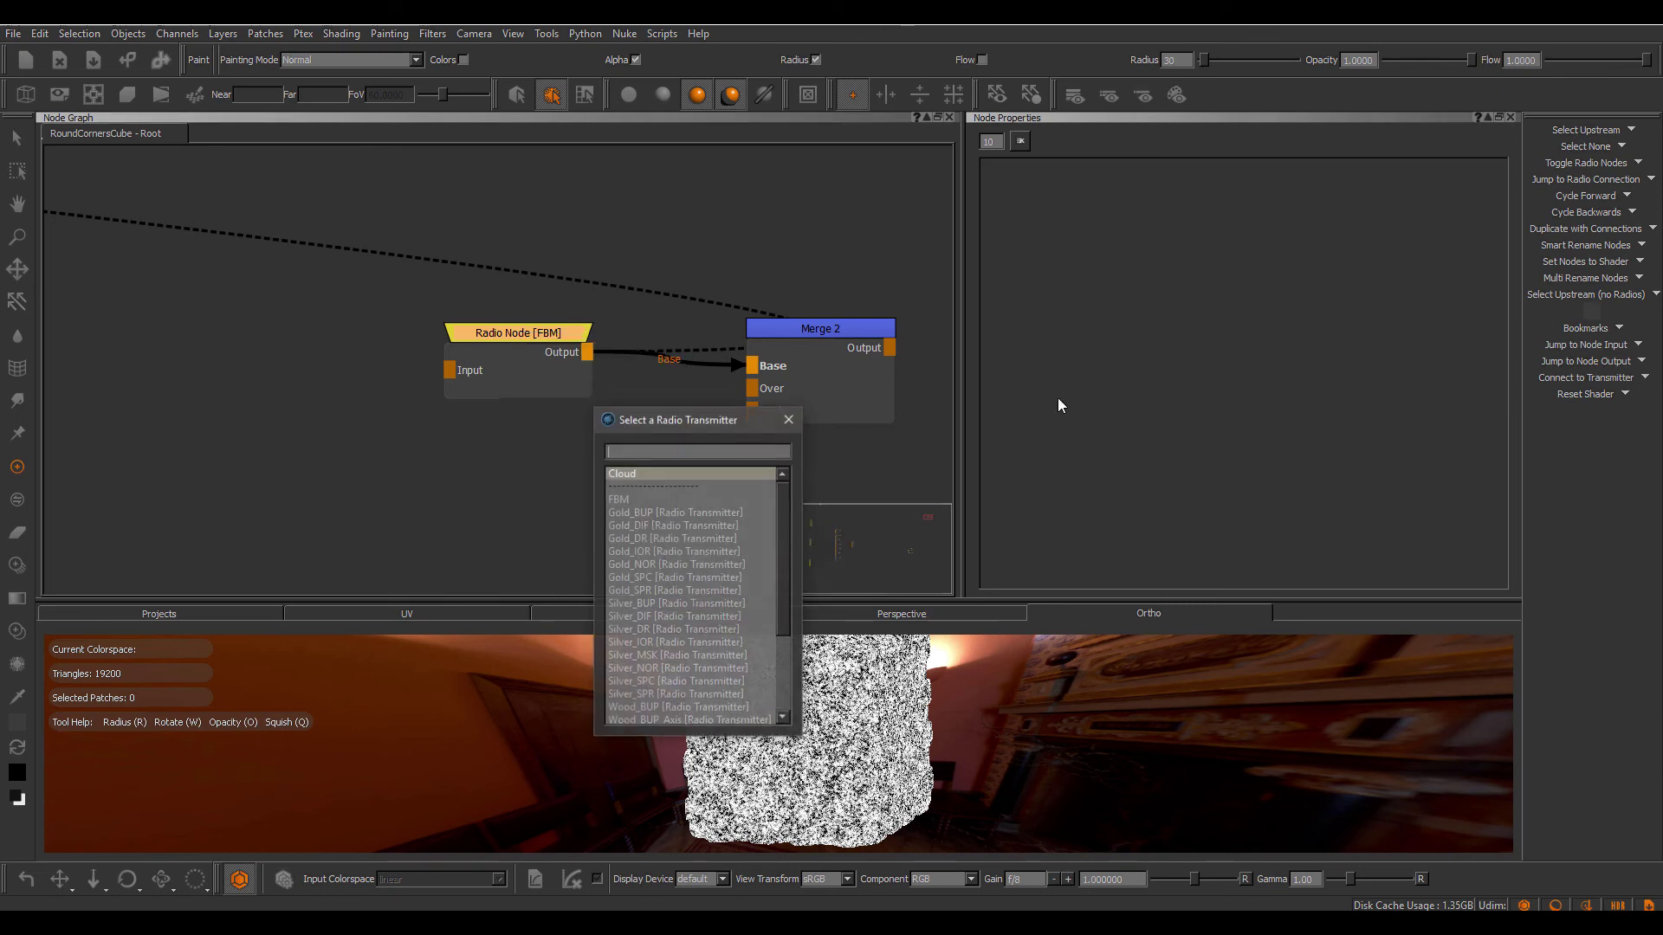
pyautogui.doubleClick(632, 473)
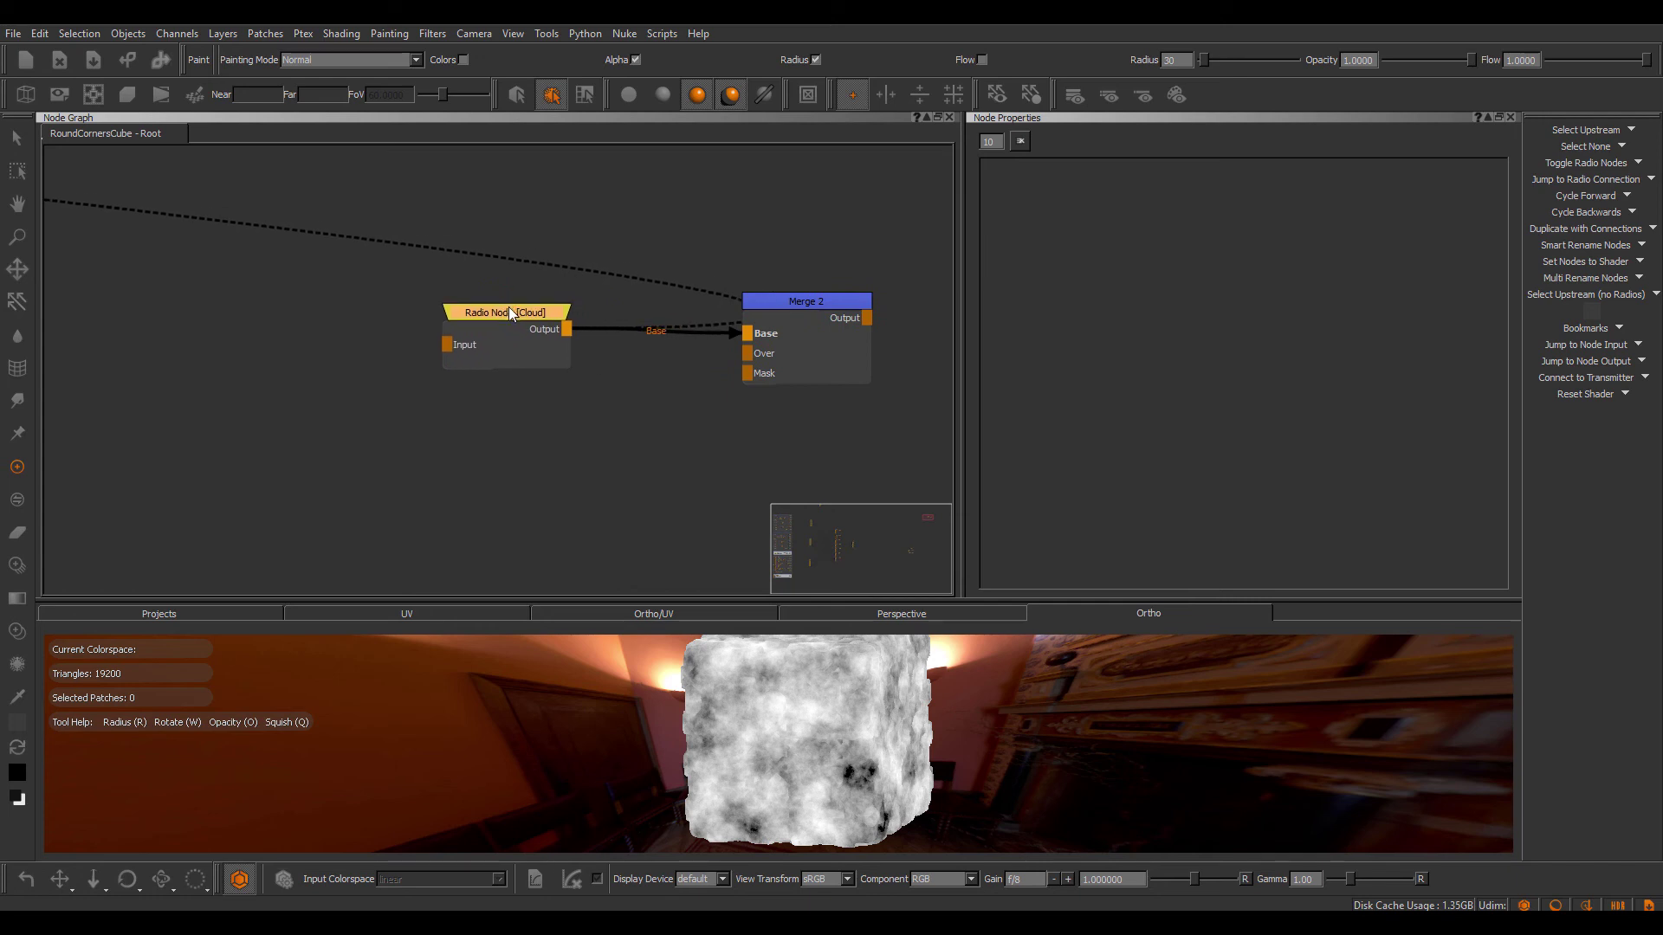
# Show the Cloud radio node's incoming connection with Toggle Radio Nodes.
pyautogui.rightClick(501, 309)
pyautogui.moveTo(584, 416)
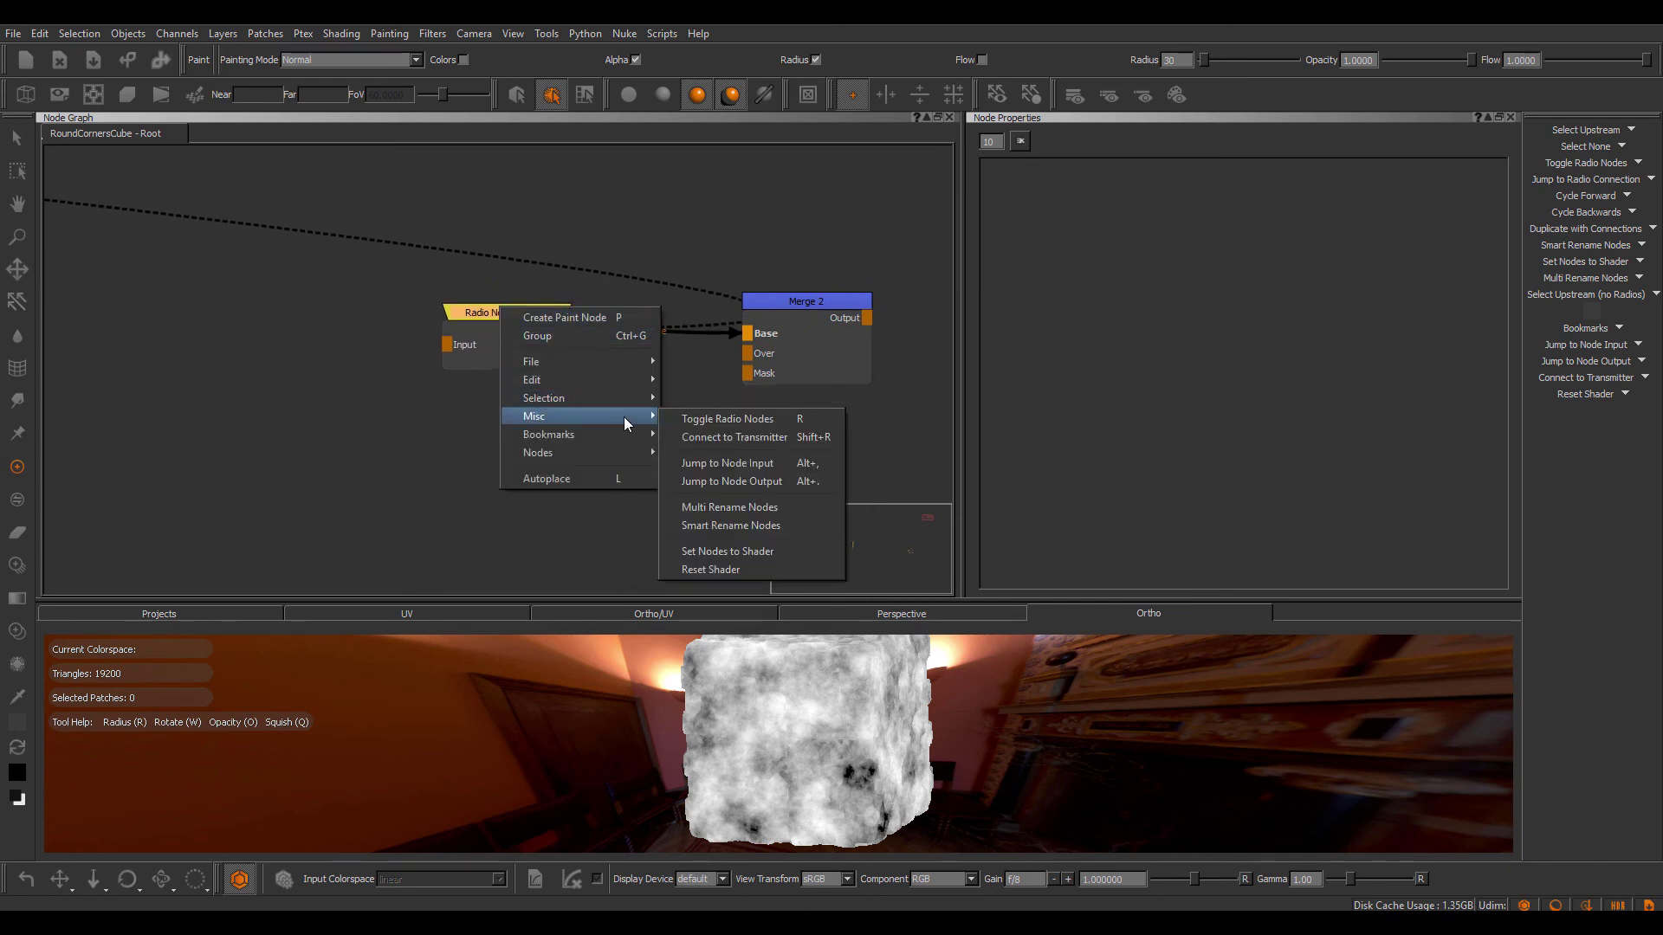
pyautogui.click(742, 419)
pyautogui.scroll(-2, 431, 408)
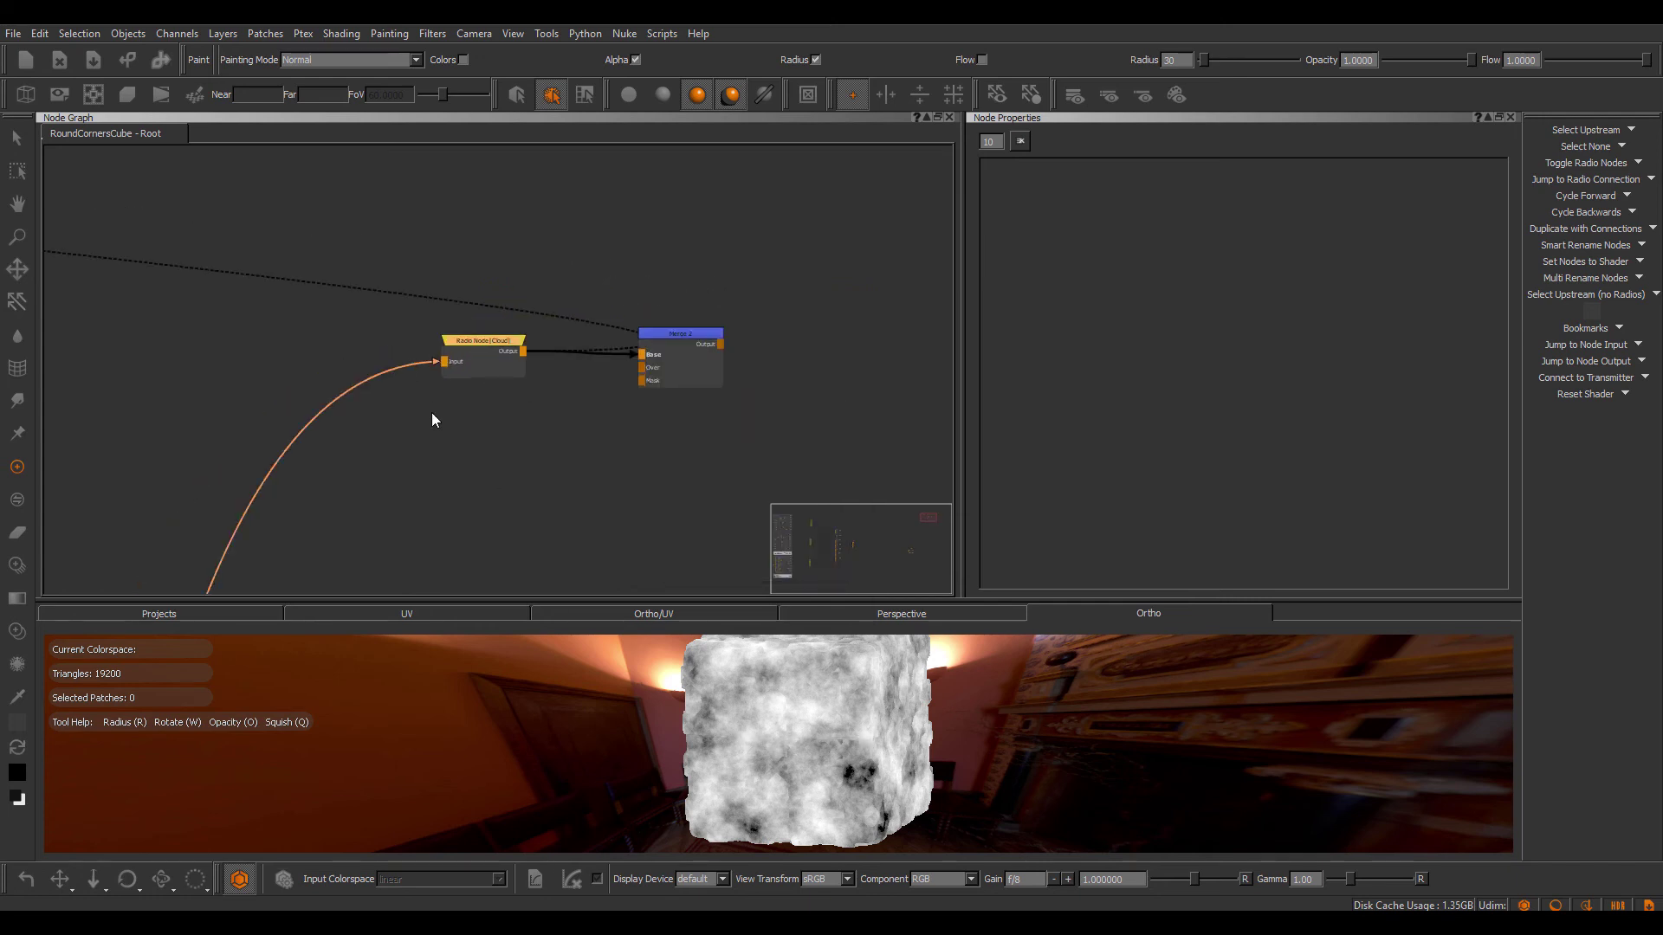
pyautogui.moveTo(431, 408); pyautogui.dragTo(554, 315, button='middle')
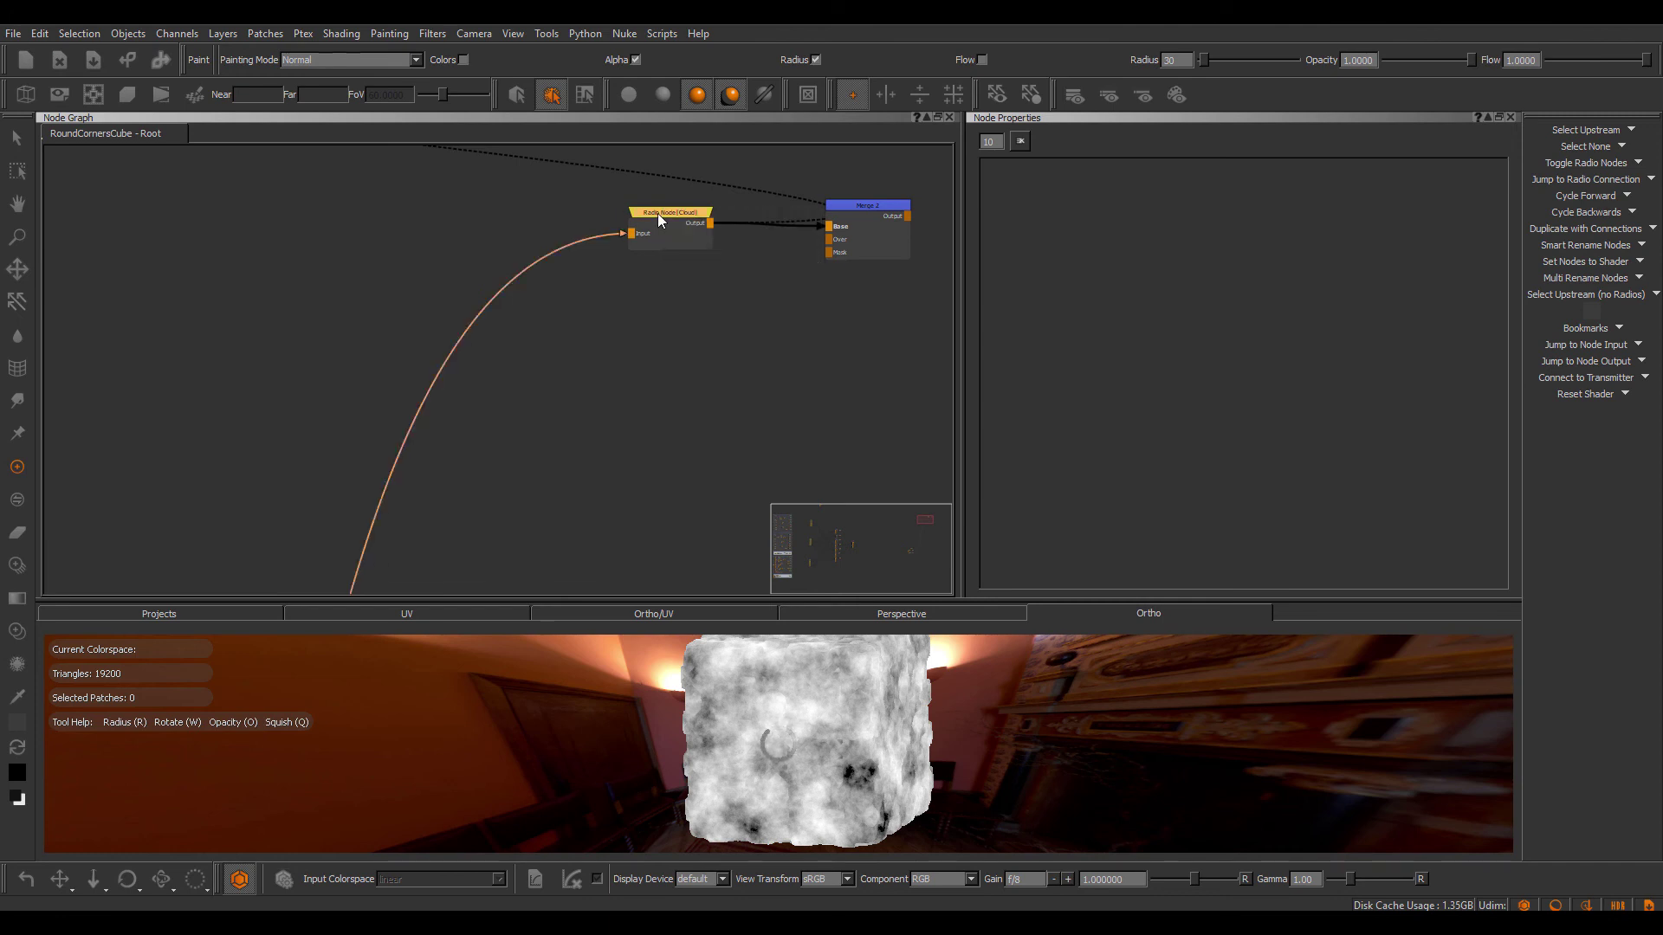
# Move the FBM transmitter node slightly up and to the right, above the FBM+ and Merge nodes.
pyautogui.scroll(-3, 598, 314)
pyautogui.scroll(-2, 599, 311)
pyautogui.moveTo(603, 256); pyautogui.dragTo(609, 179, button='middle')
pyautogui.moveTo(467, 558); pyautogui.dragTo(622, 246, button='middle')
pyautogui.scroll(6, 533, 329)
pyautogui.moveTo(568, 332); pyautogui.dragTo(601, 286)
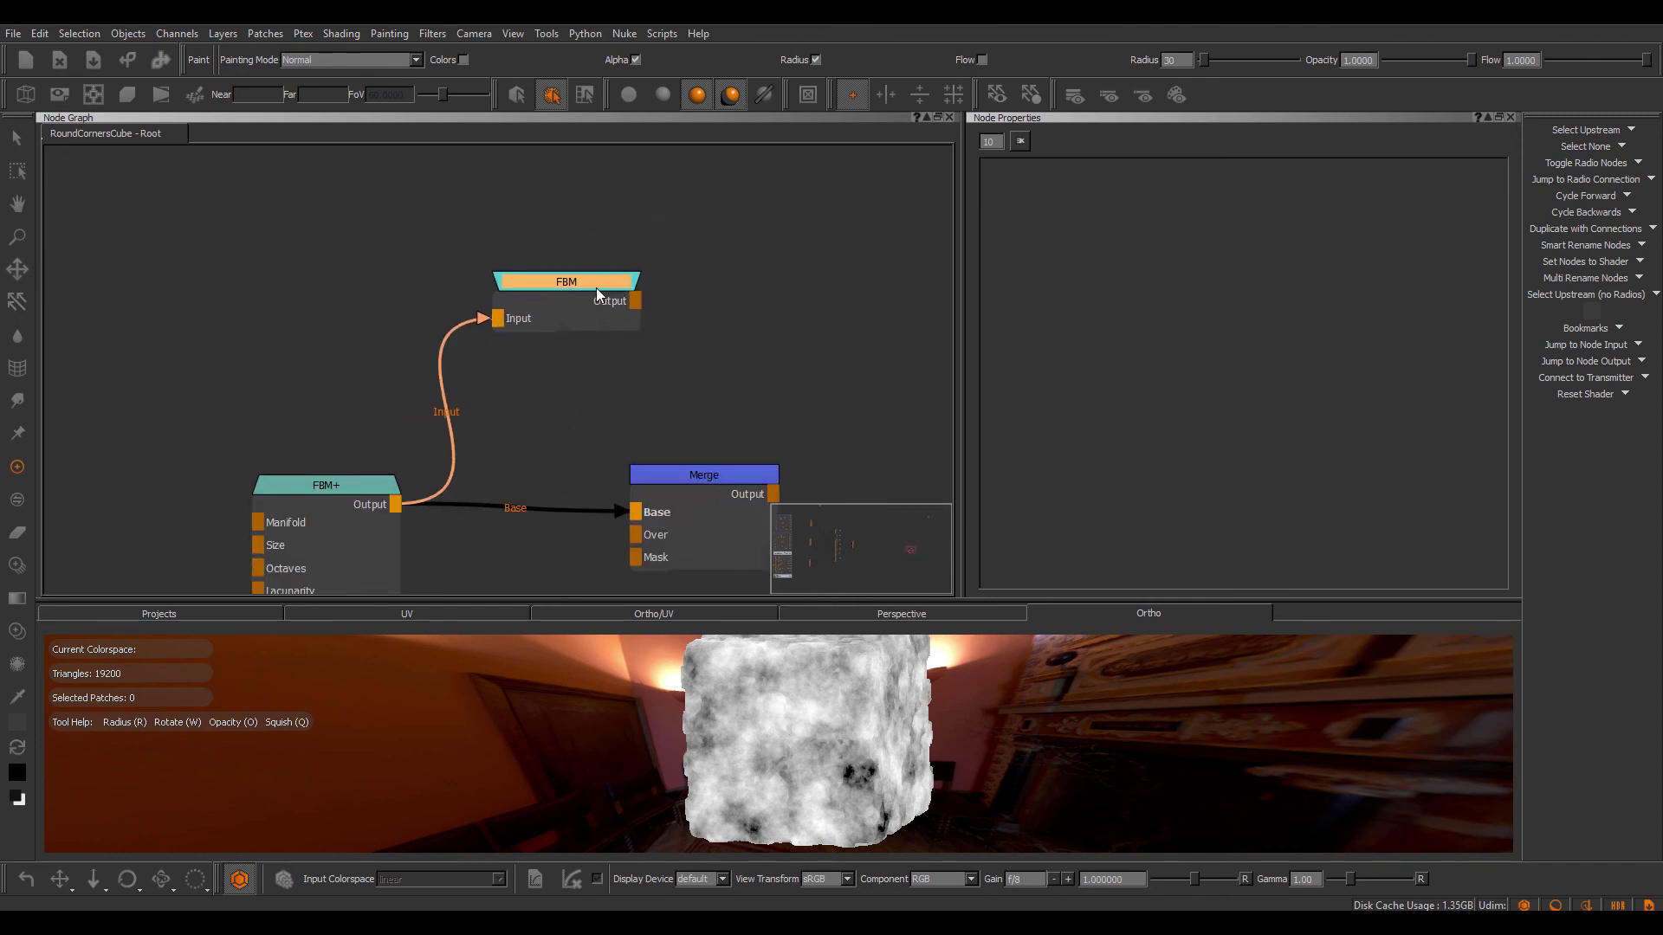
# Reposition the Cloud transmitter beside the Cloud 2 node and hide its outgoing radio connection with Toggle Radio Nodes.
pyautogui.scroll(-2, 583, 346)
pyautogui.moveTo(556, 517); pyautogui.dragTo(440, 225, button='middle')
pyautogui.moveTo(534, 393); pyautogui.dragTo(590, 368)
pyautogui.press('t')
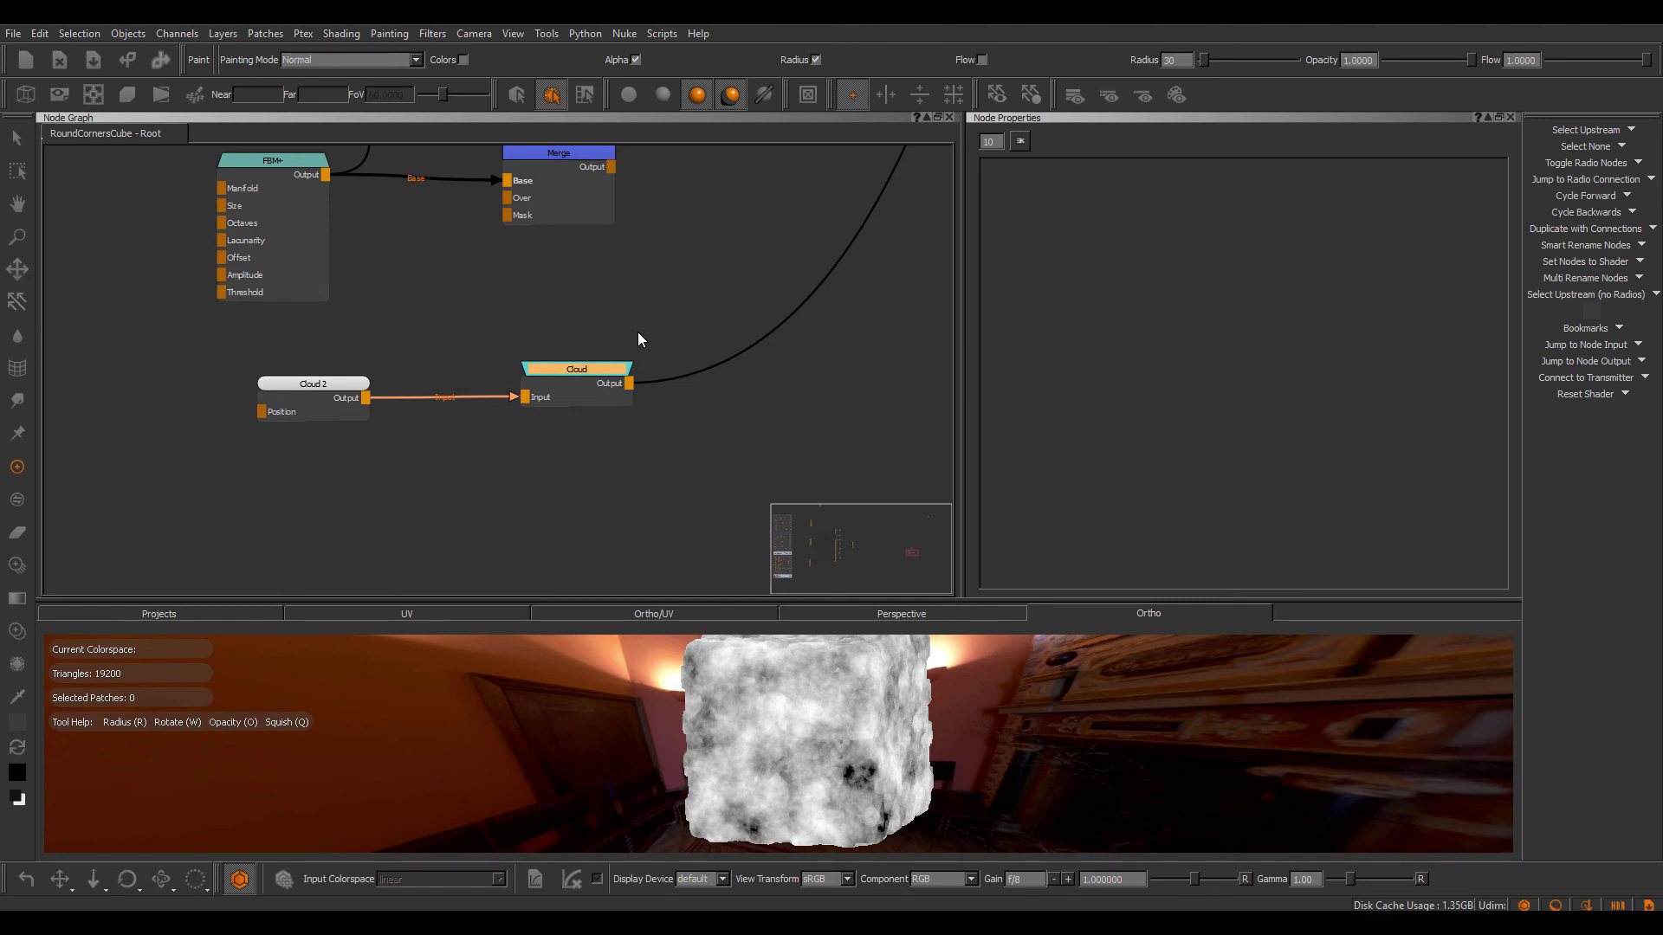
pyautogui.press('t')
pyautogui.scroll(-5, 677, 288)
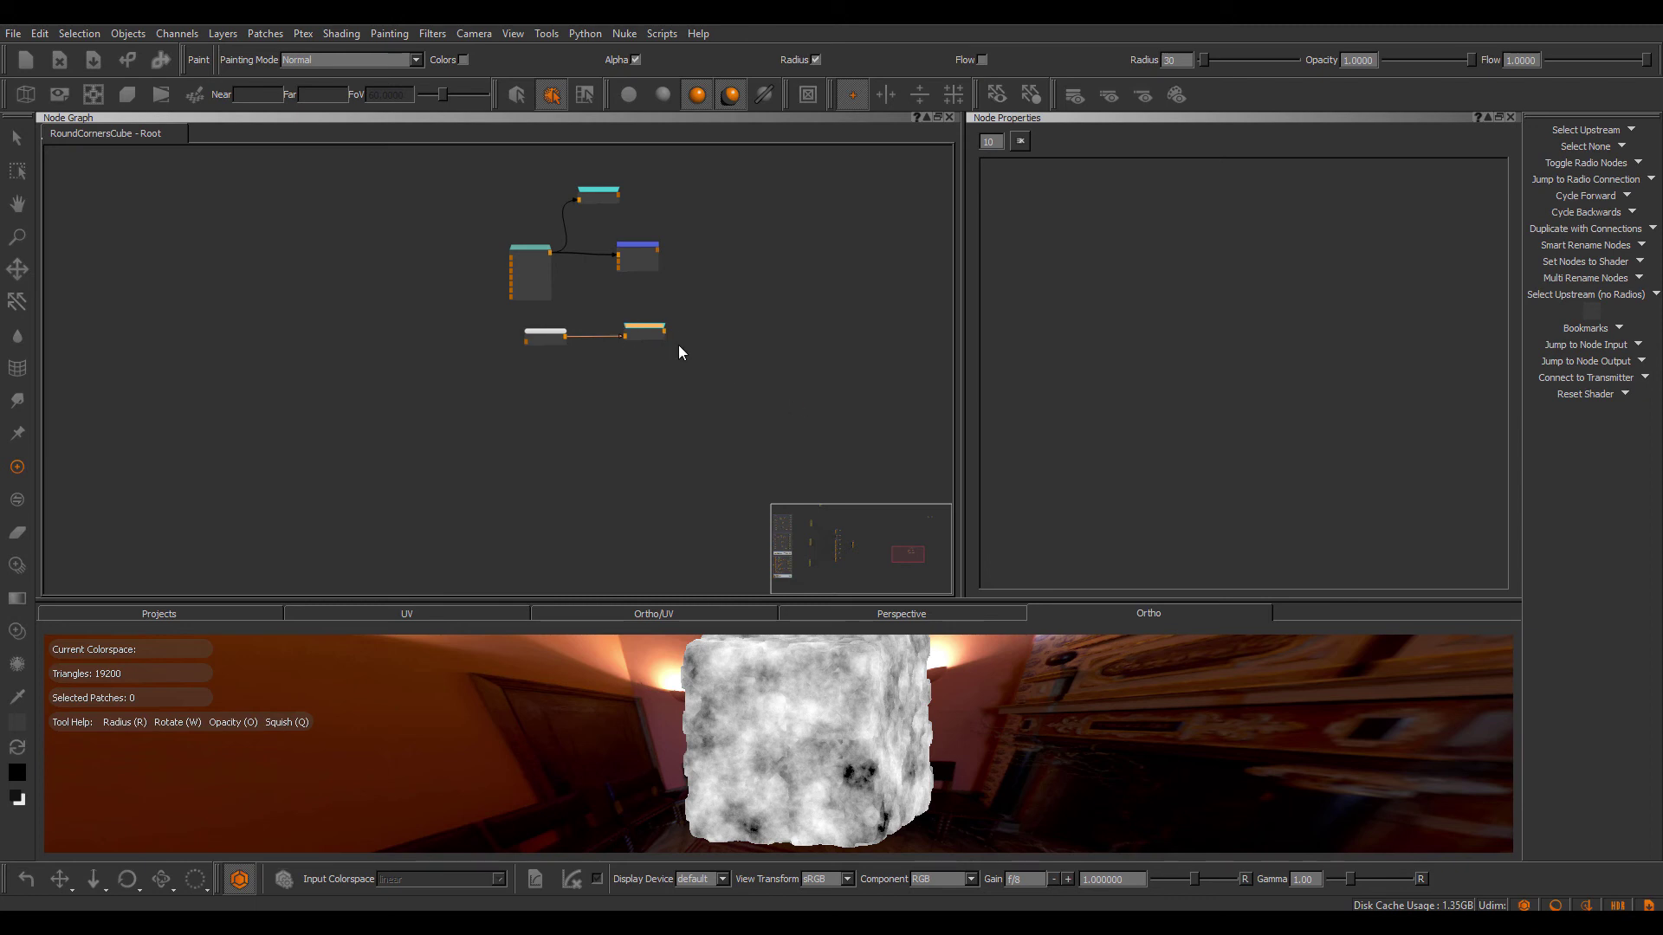
pyautogui.moveTo(718, 289); pyautogui.dragTo(654, 368, button='middle')
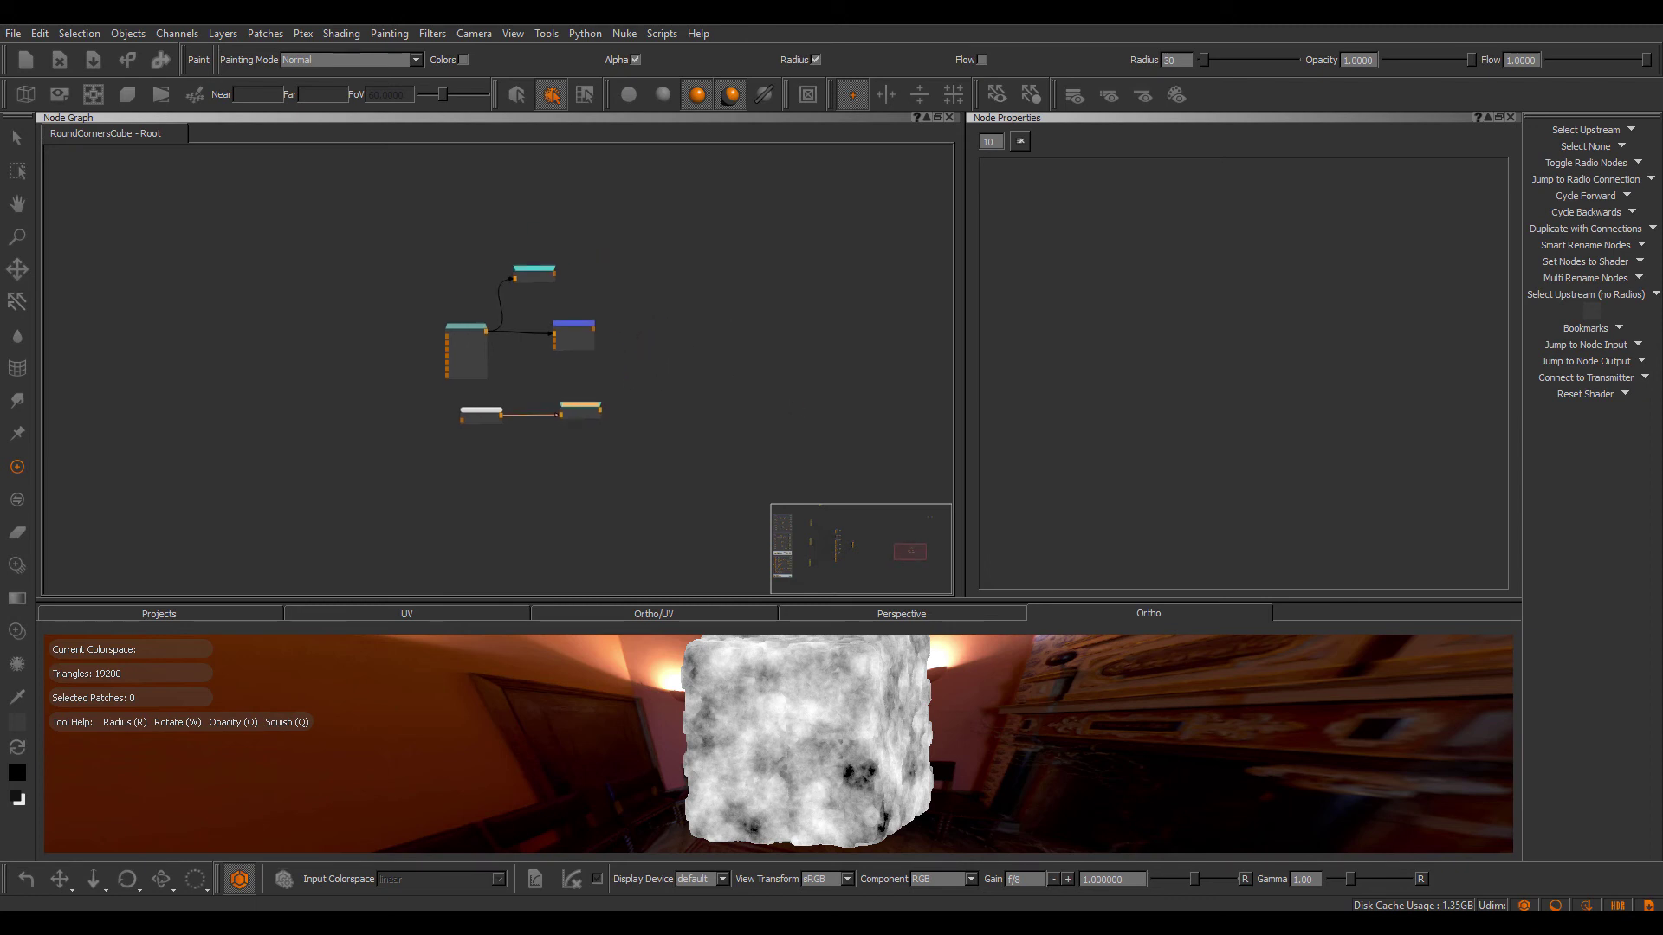
# Review the Auto Hide Transmitter Connection and import connection options in the Node Graph preferences.
pyautogui.click(39, 34)
pyautogui.click(70, 102)
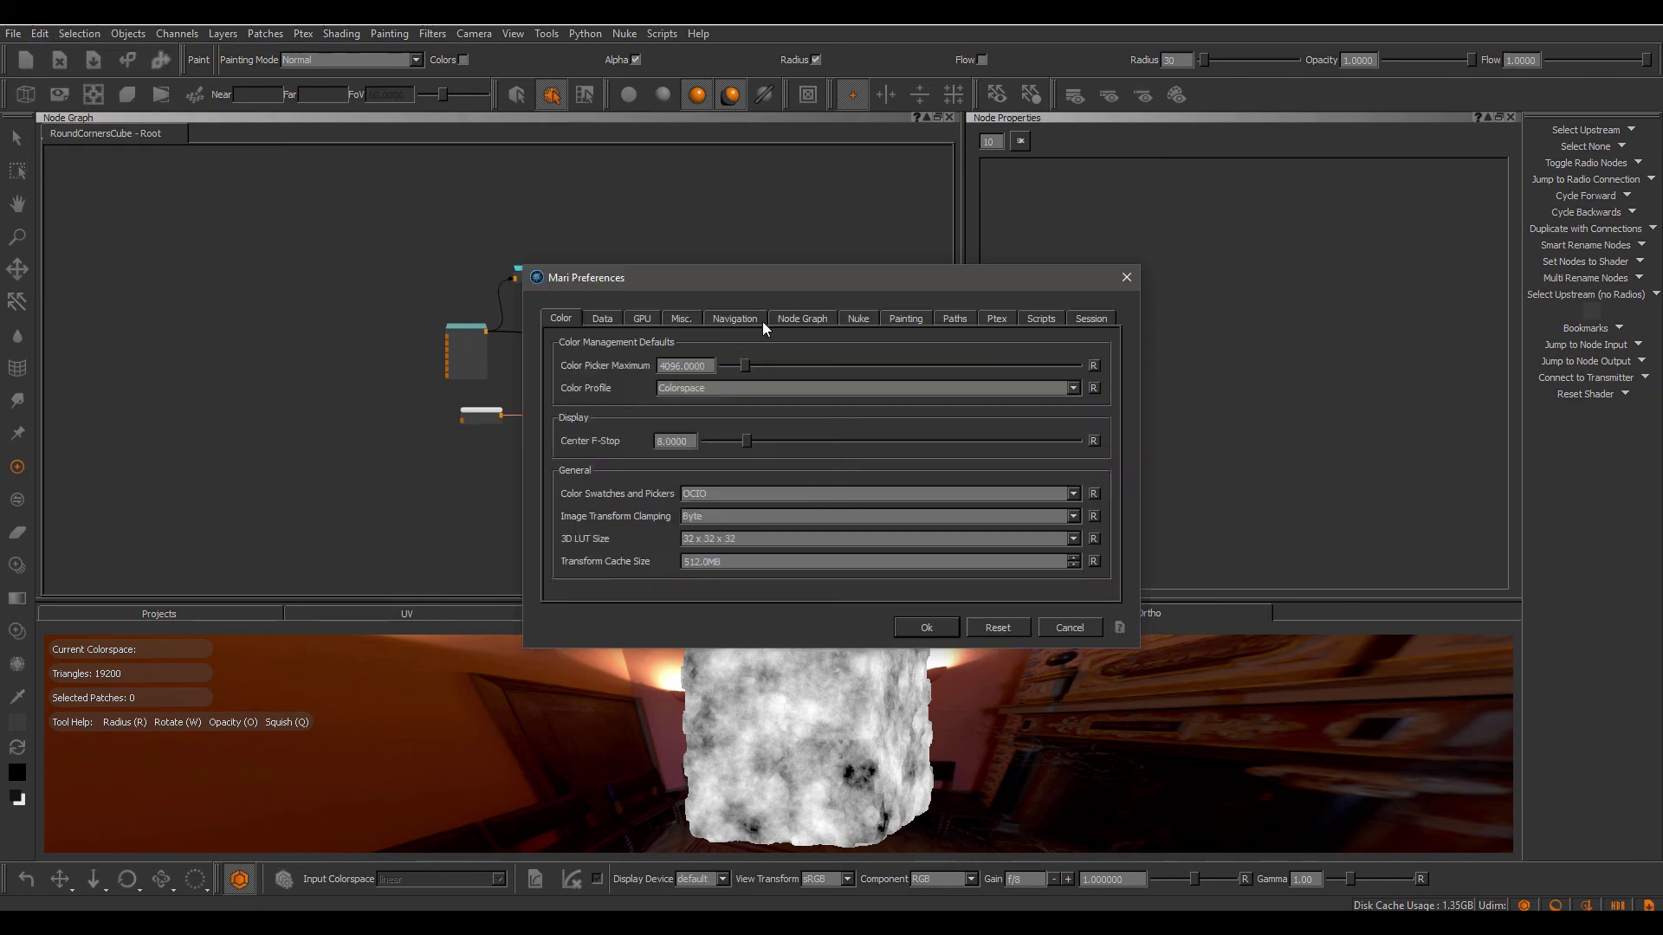
pyautogui.click(803, 319)
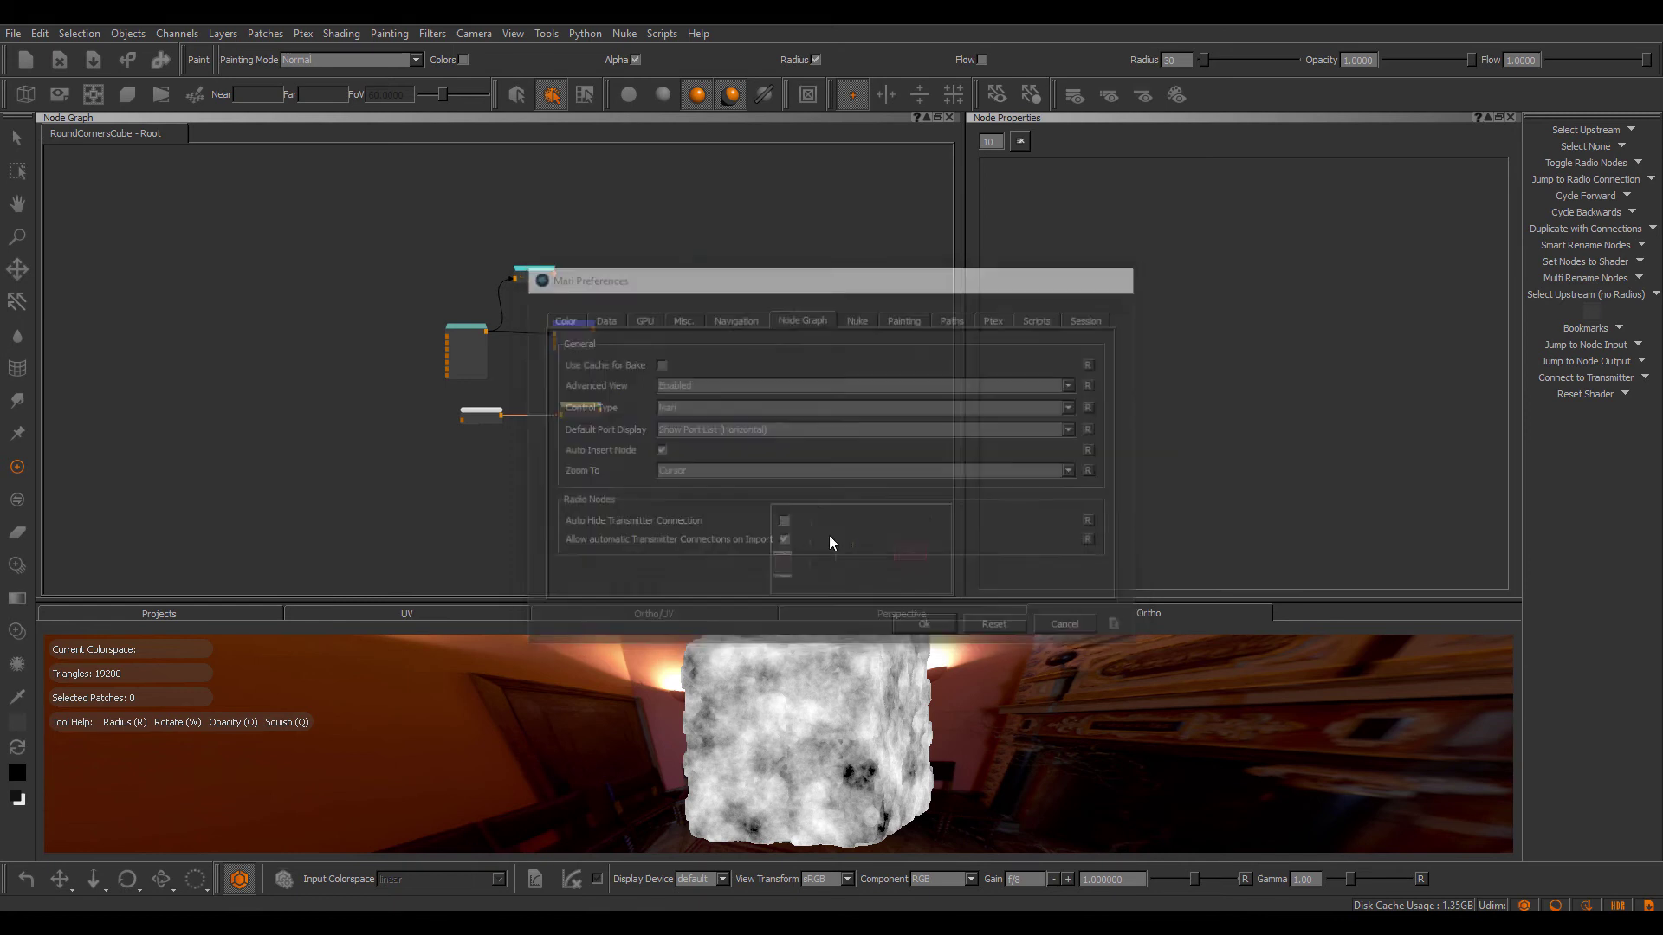
pyautogui.click(920, 627)
# Add a new Radio Node in empty graph space and link it to the Cloud transmitter with Connect to Transmitter.
pyautogui.press('Tab')
pyautogui.click(736, 374)
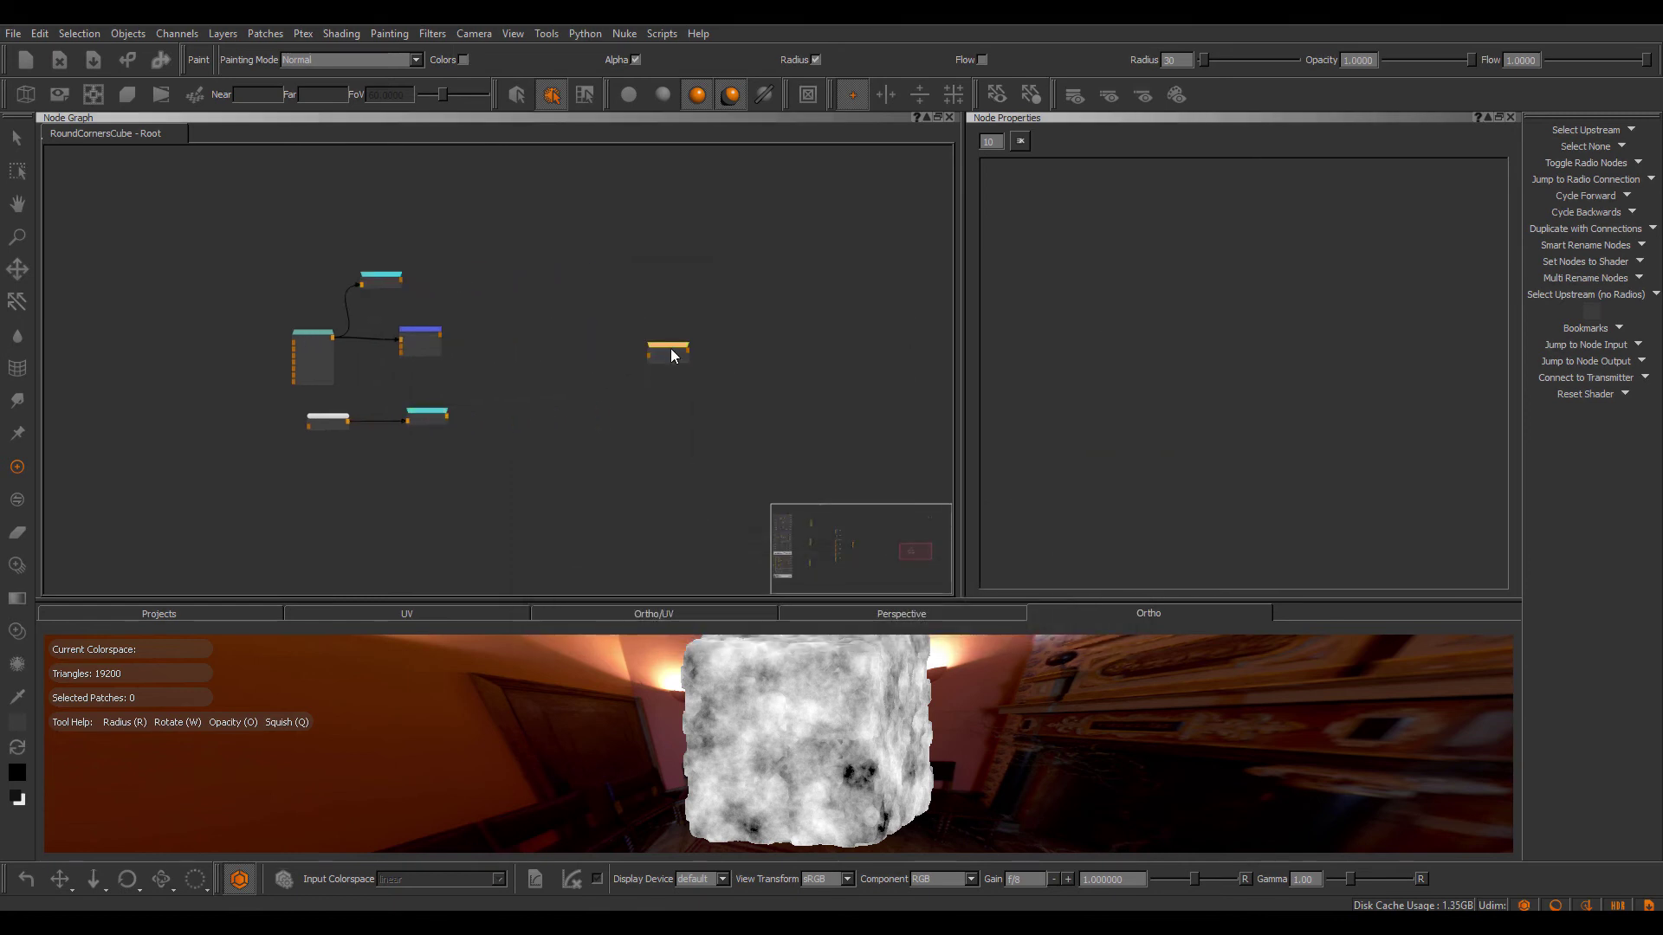
pyautogui.click(665, 343)
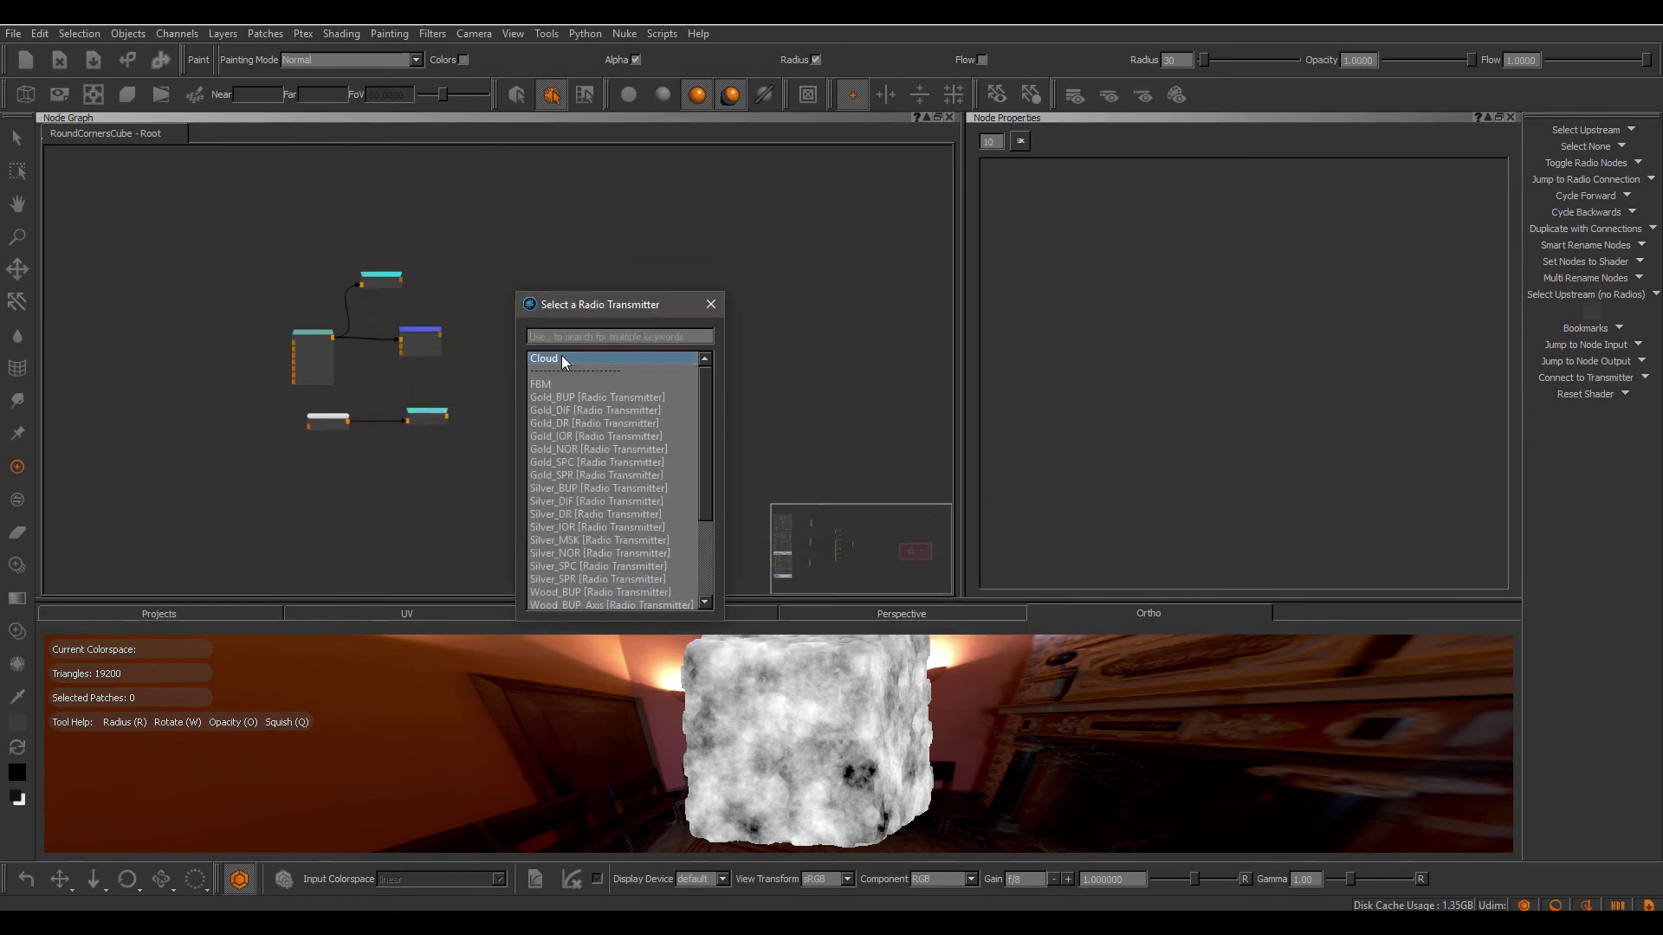
pyautogui.doubleClick(563, 360)
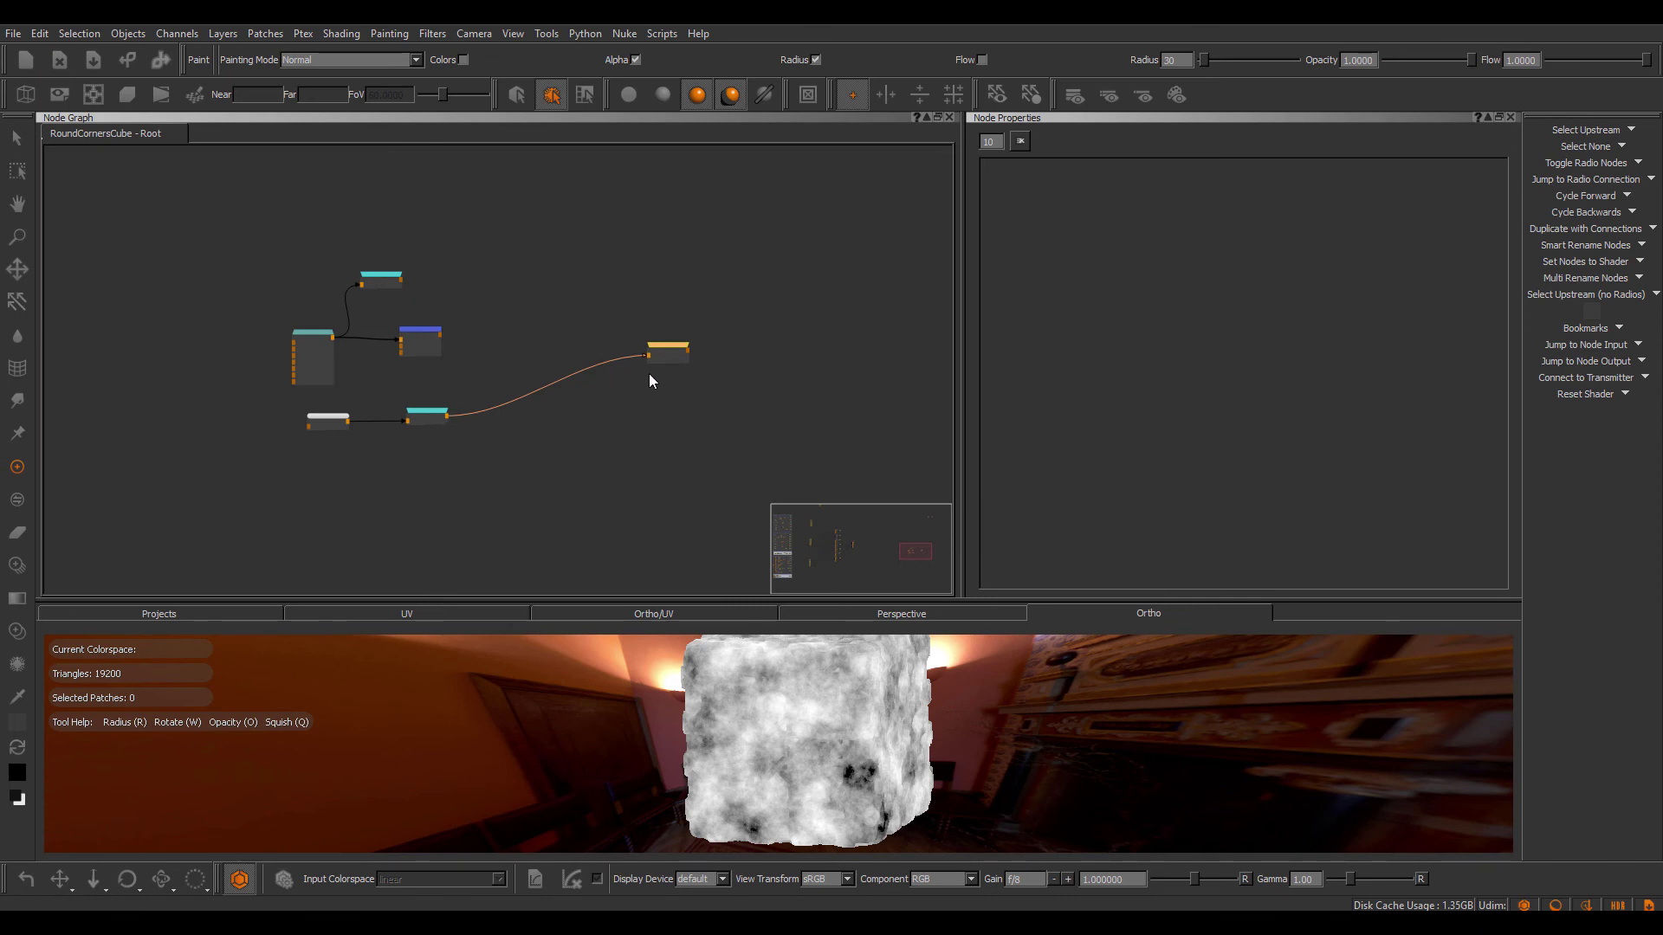
# Return to the Node Graph preferences to check the Auto Hide Transmitter Connection option under Radio Nodes.
pyautogui.click(41, 34)
pyautogui.click(81, 104)
pyautogui.click(803, 318)
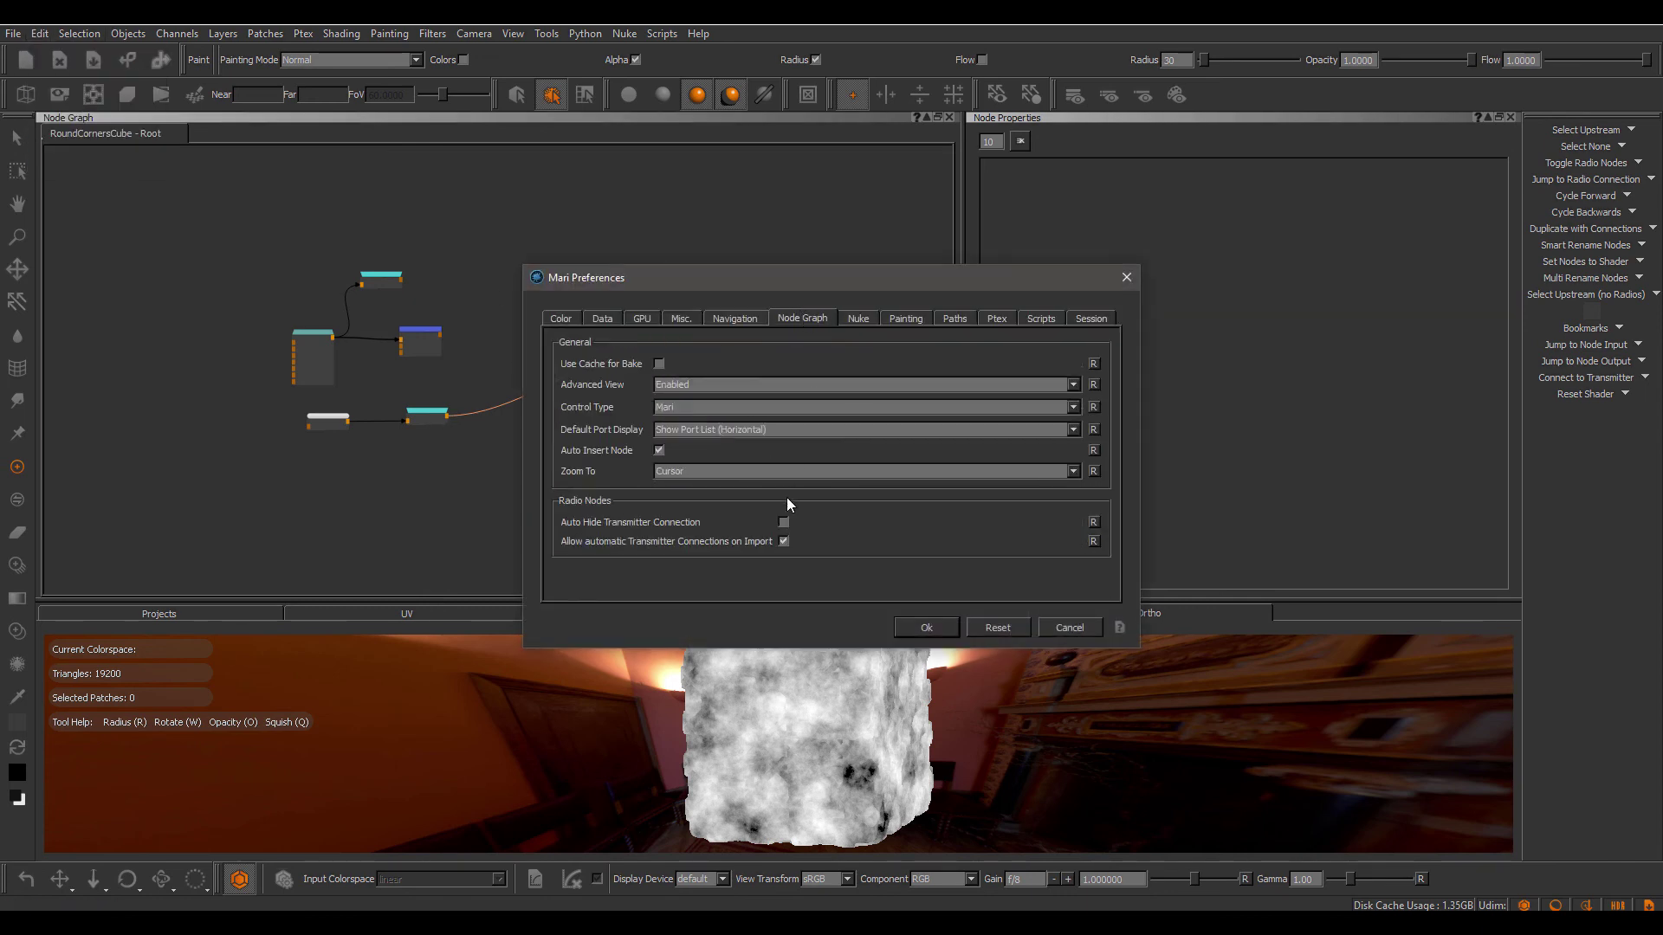
pyautogui.click(916, 627)
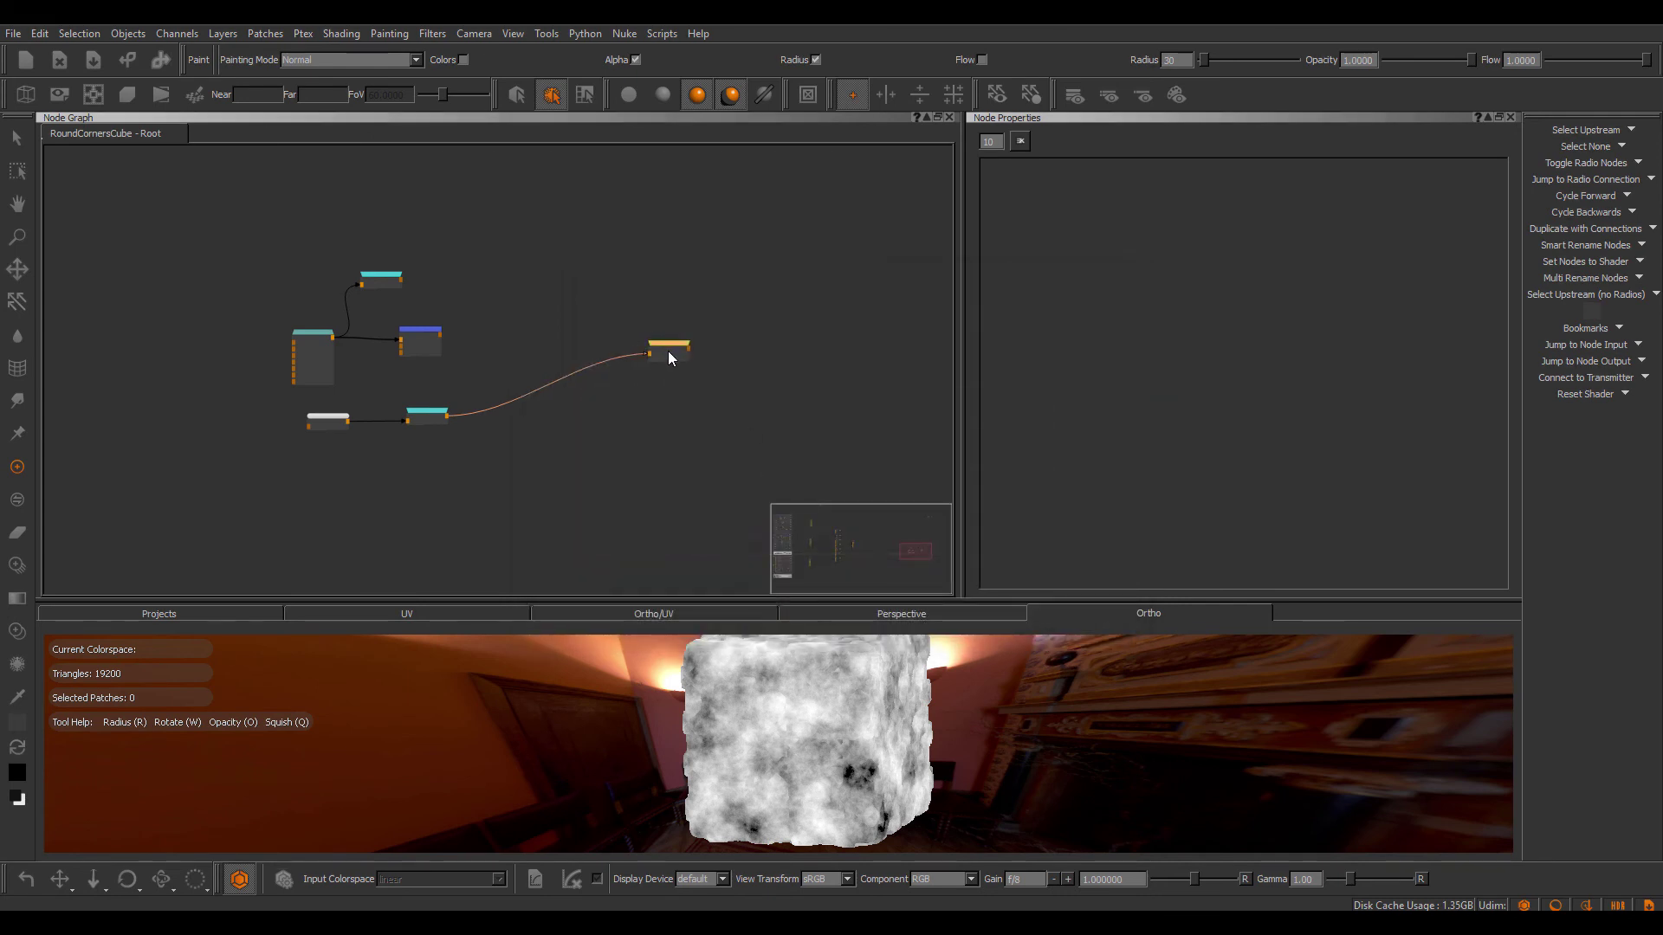
# Reassign the new radio node's transmitter with Connect to Transmitter.
pyautogui.press('c')
pyautogui.click(574, 382)
pyautogui.scroll(5, 636, 345)
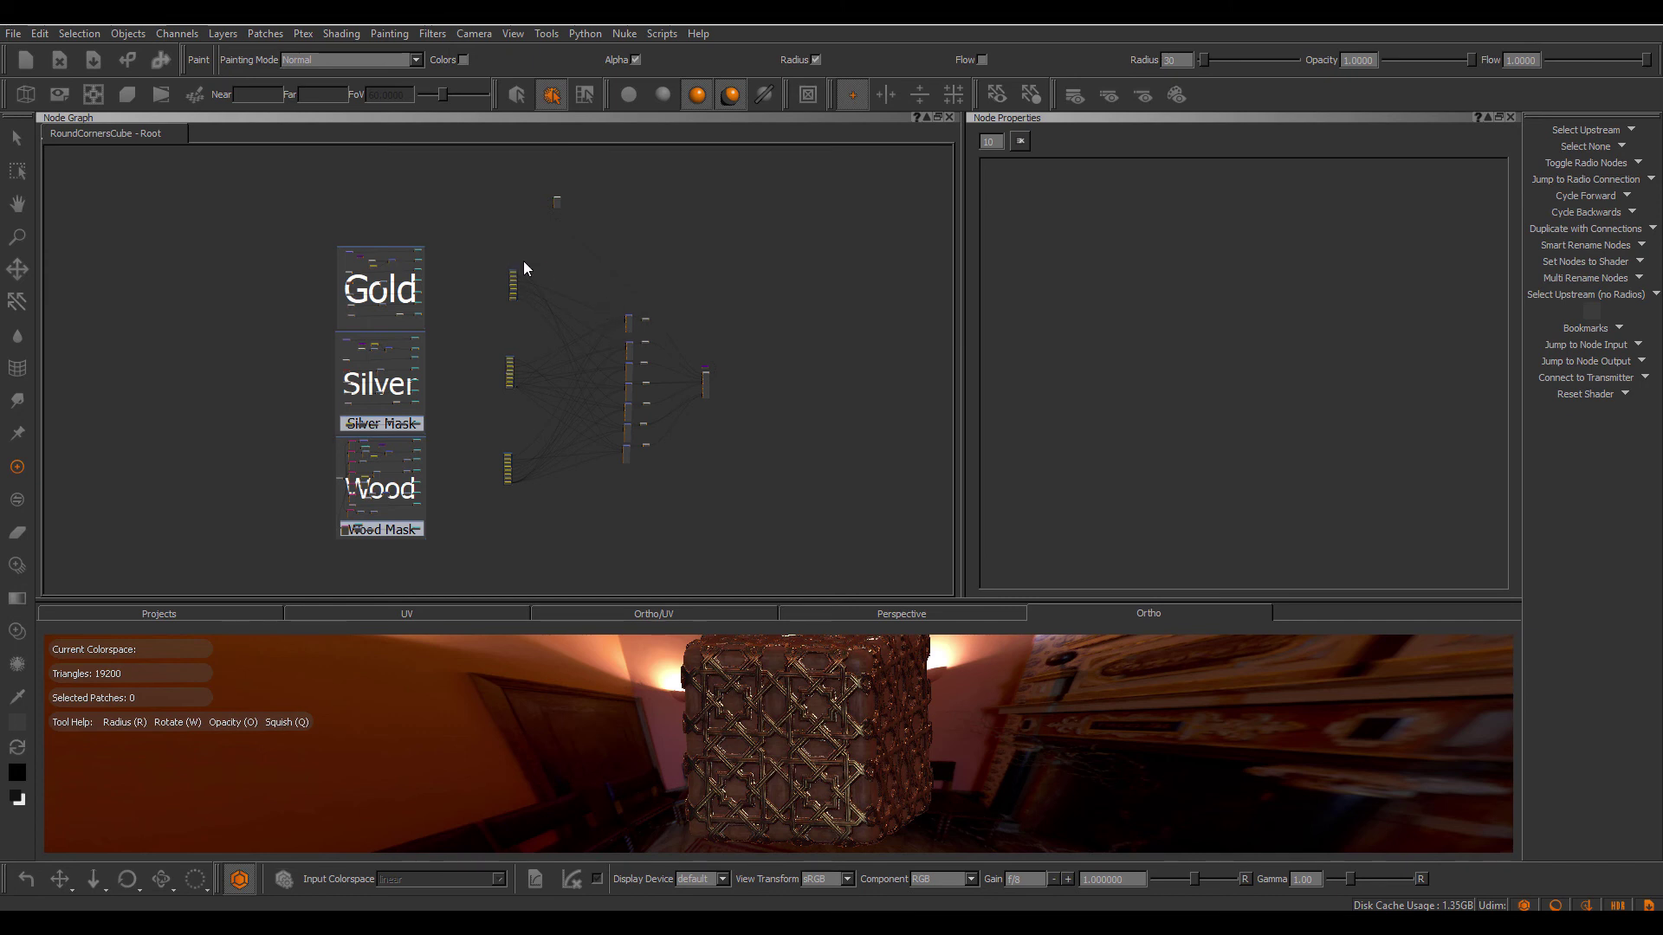
# Open the Gold_NOR radio transmitter's properties in the Gold group to examine Allow automatic Reconnect on Node Import.
pyautogui.scroll(8, 436, 308)
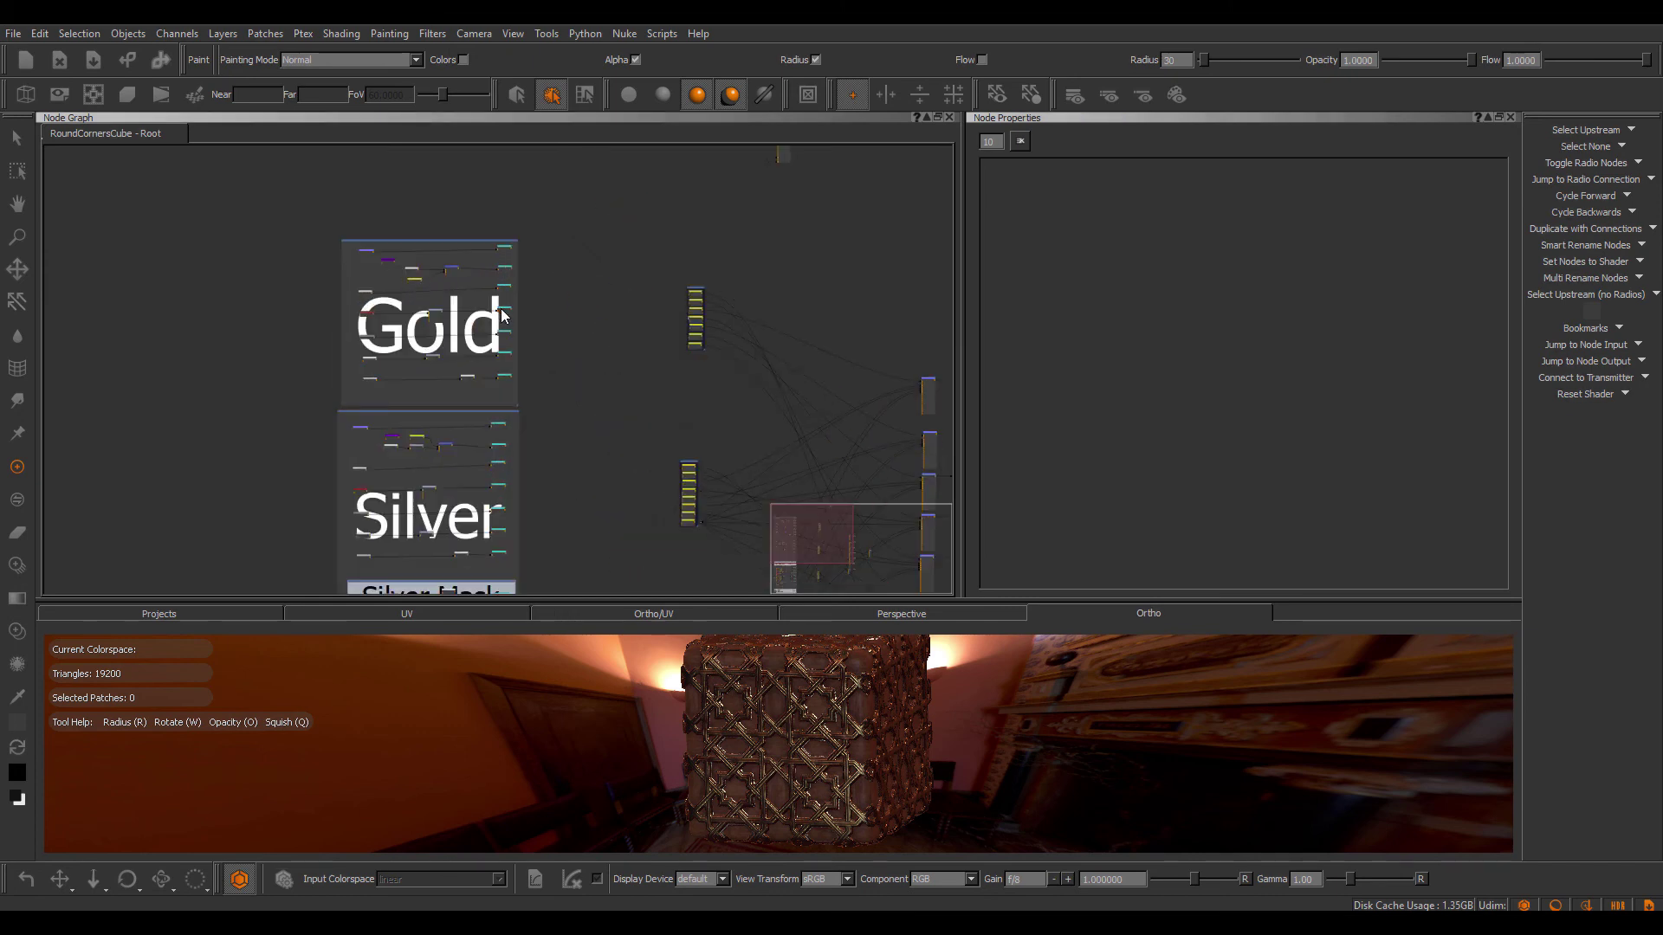
pyautogui.scroll(-4, 549, 320)
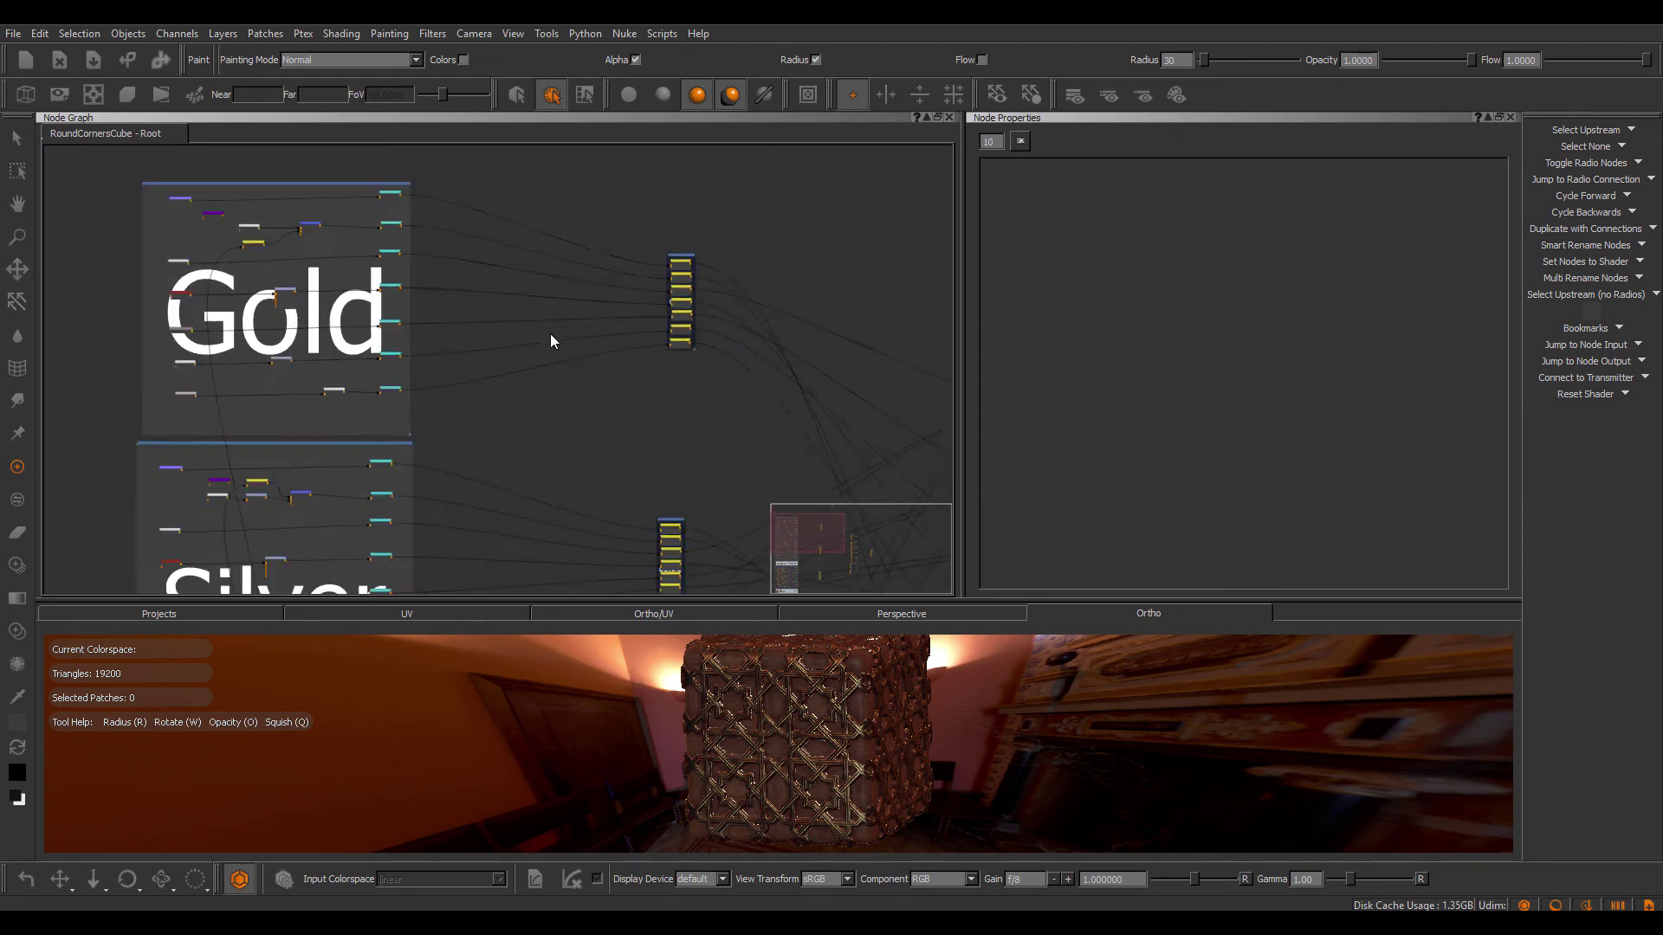
pyautogui.scroll(-2, 526, 300)
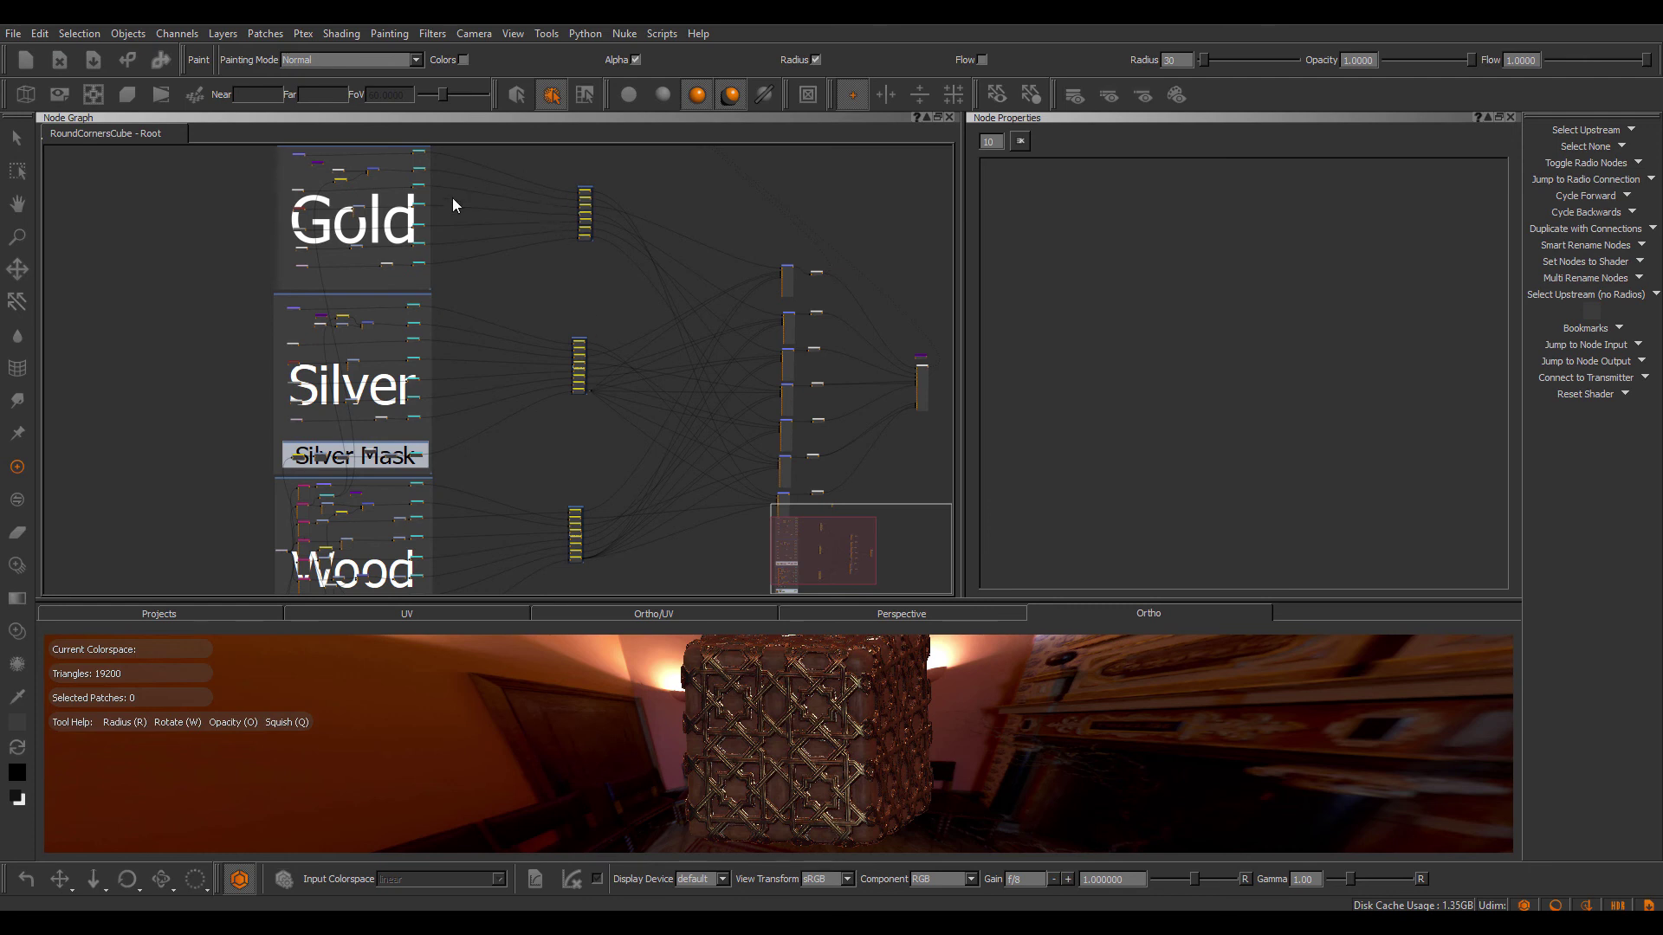
pyautogui.moveTo(595, 305); pyautogui.dragTo(640, 380, button='middle')
pyautogui.scroll(3, 660, 395)
pyautogui.scroll(1, 639, 379)
pyautogui.scroll(3, 481, 215)
pyautogui.moveTo(481, 214); pyautogui.dragTo(552, 310, button='middle')
pyautogui.scroll(2, 485, 272)
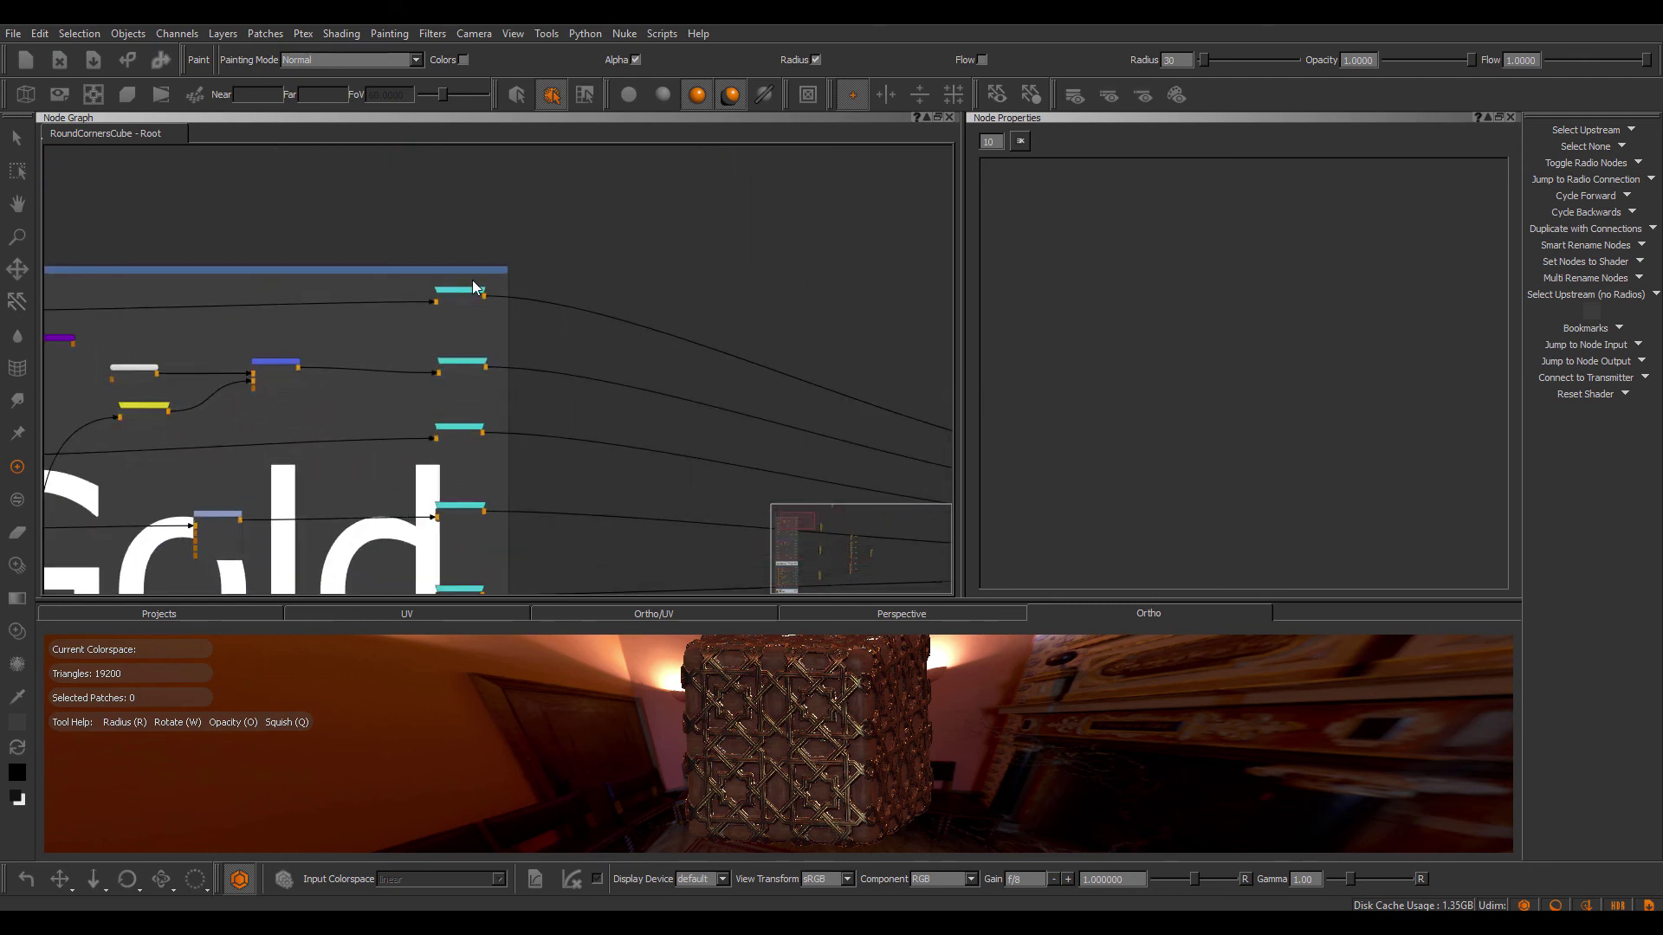
pyautogui.click(459, 292)
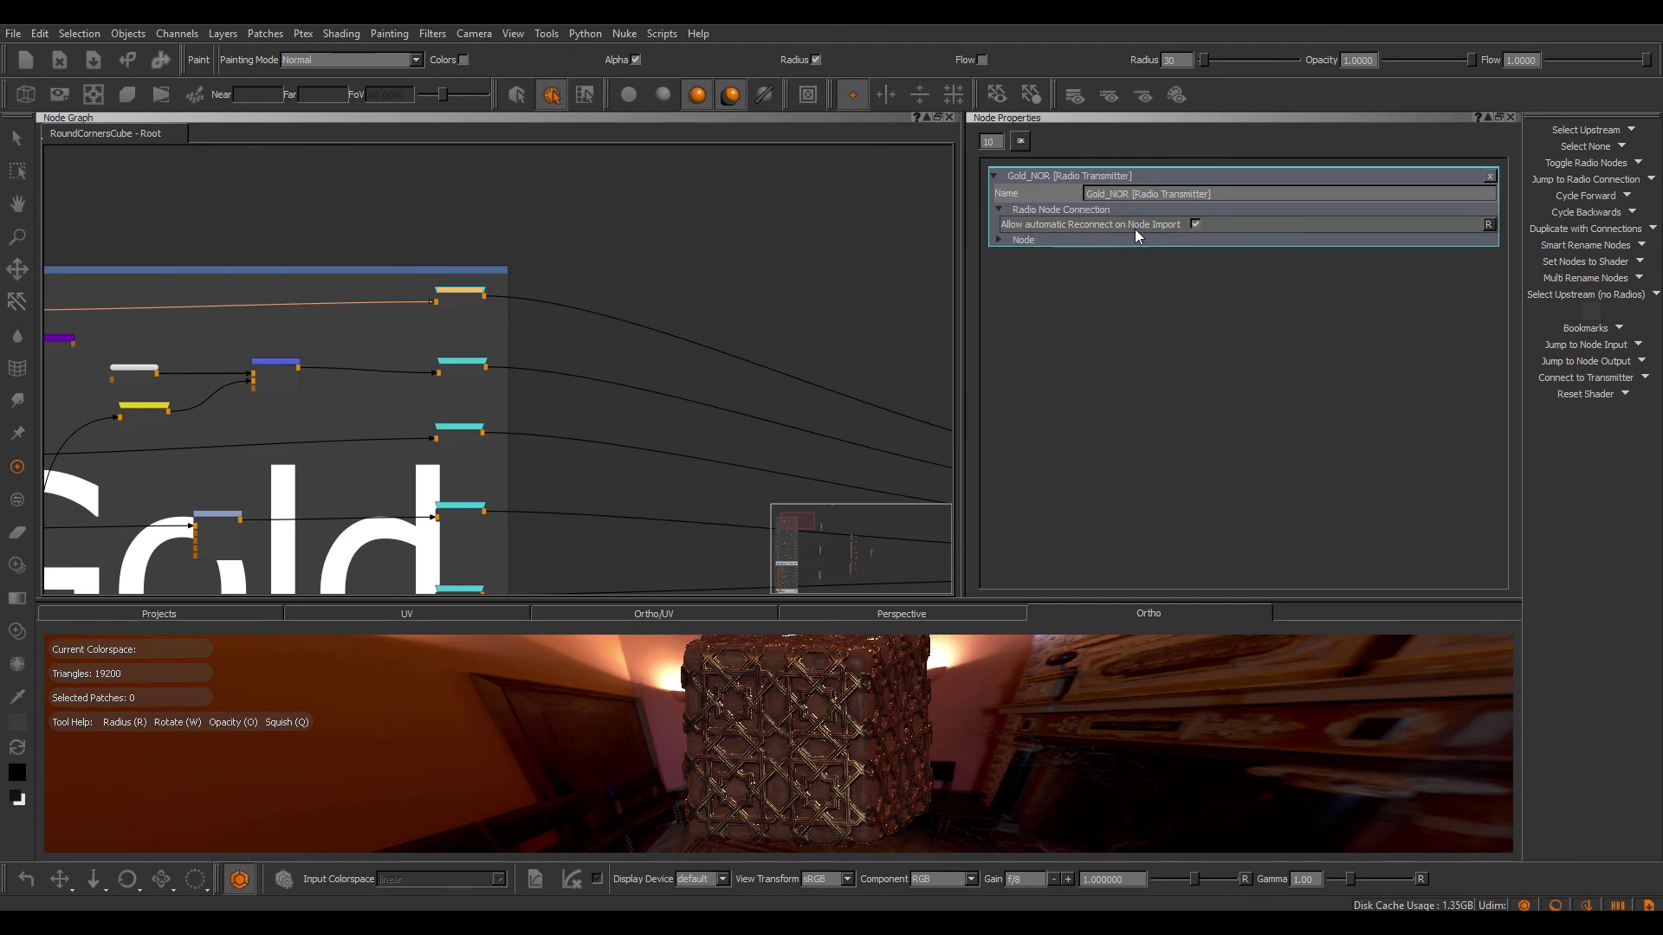
pyautogui.moveTo(810, 303); pyautogui.dragTo(742, 281, button='middle')
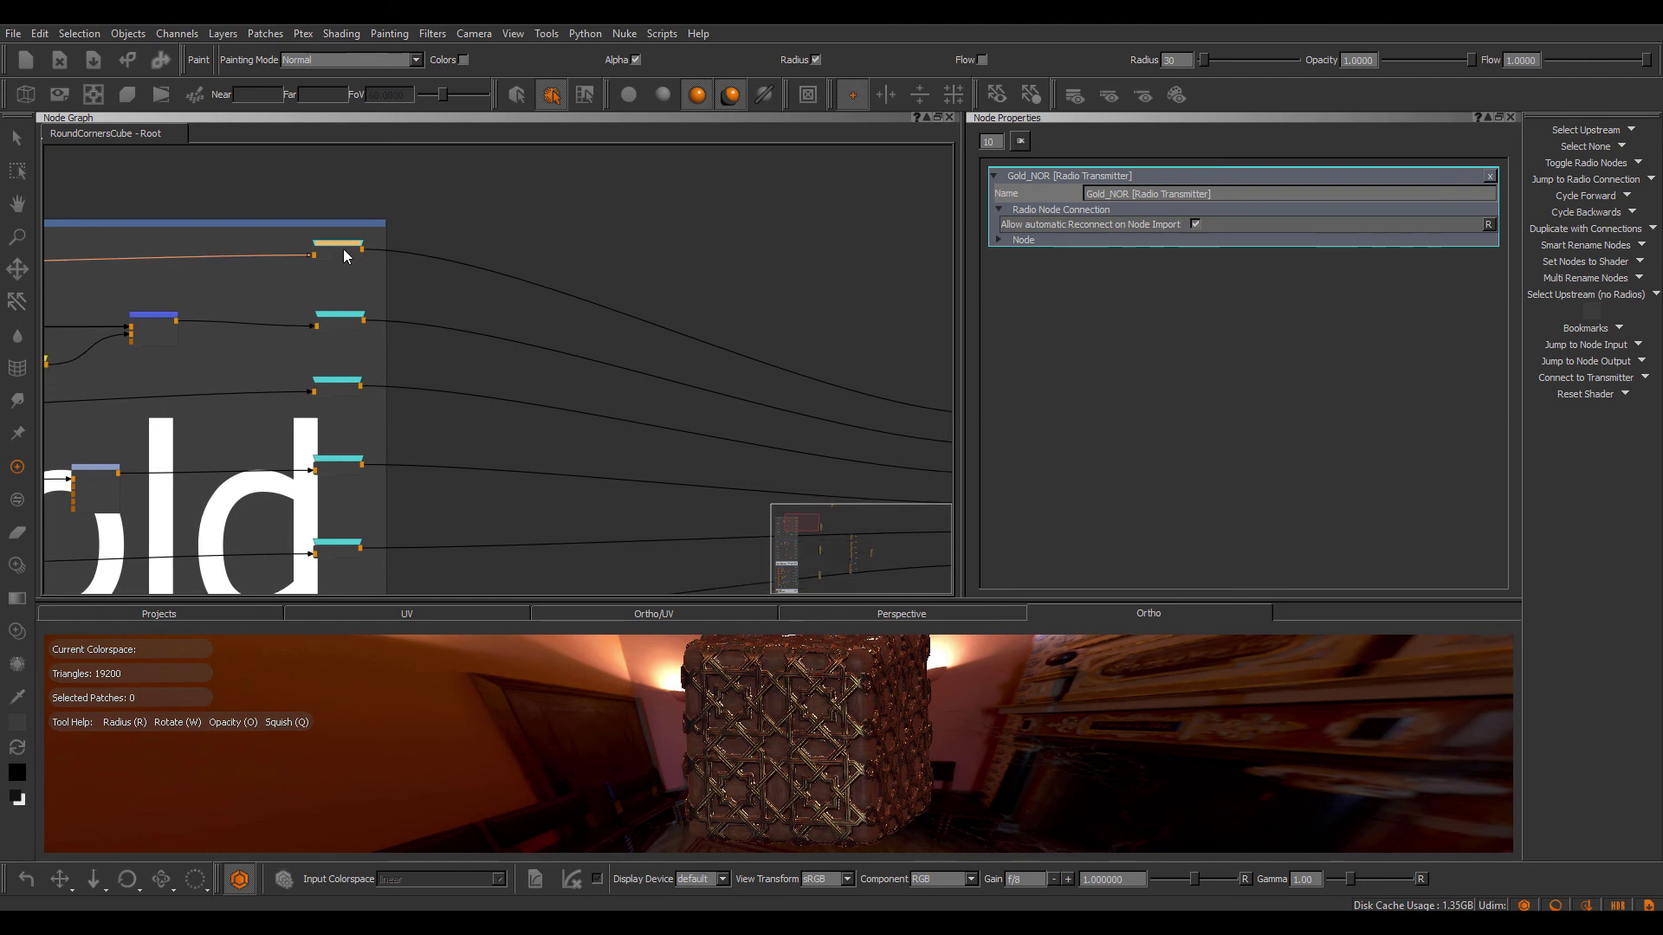
# Export the radio, merge and shader nodes beside the material groups to C:/temp/testNetwork.mng, overwriting the existing file.
pyautogui.scroll(-4, 522, 245)
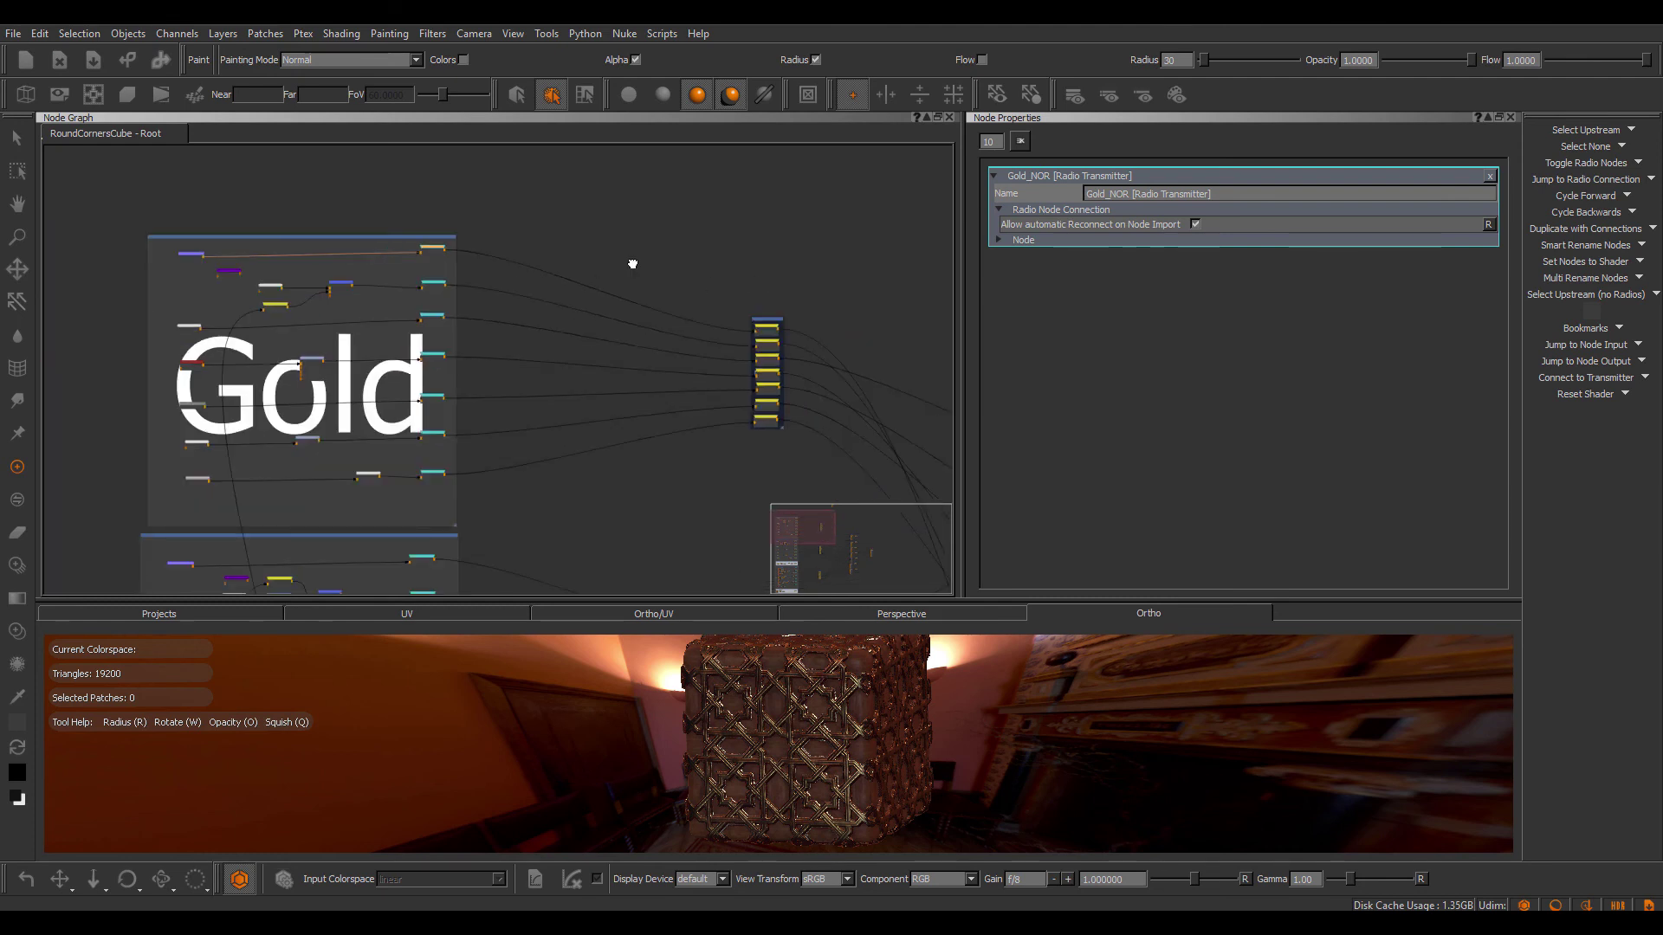
pyautogui.moveTo(596, 253); pyautogui.dragTo(426, 189, button='middle')
pyautogui.scroll(-5, 460, 208)
pyautogui.scroll(-4, 504, 206)
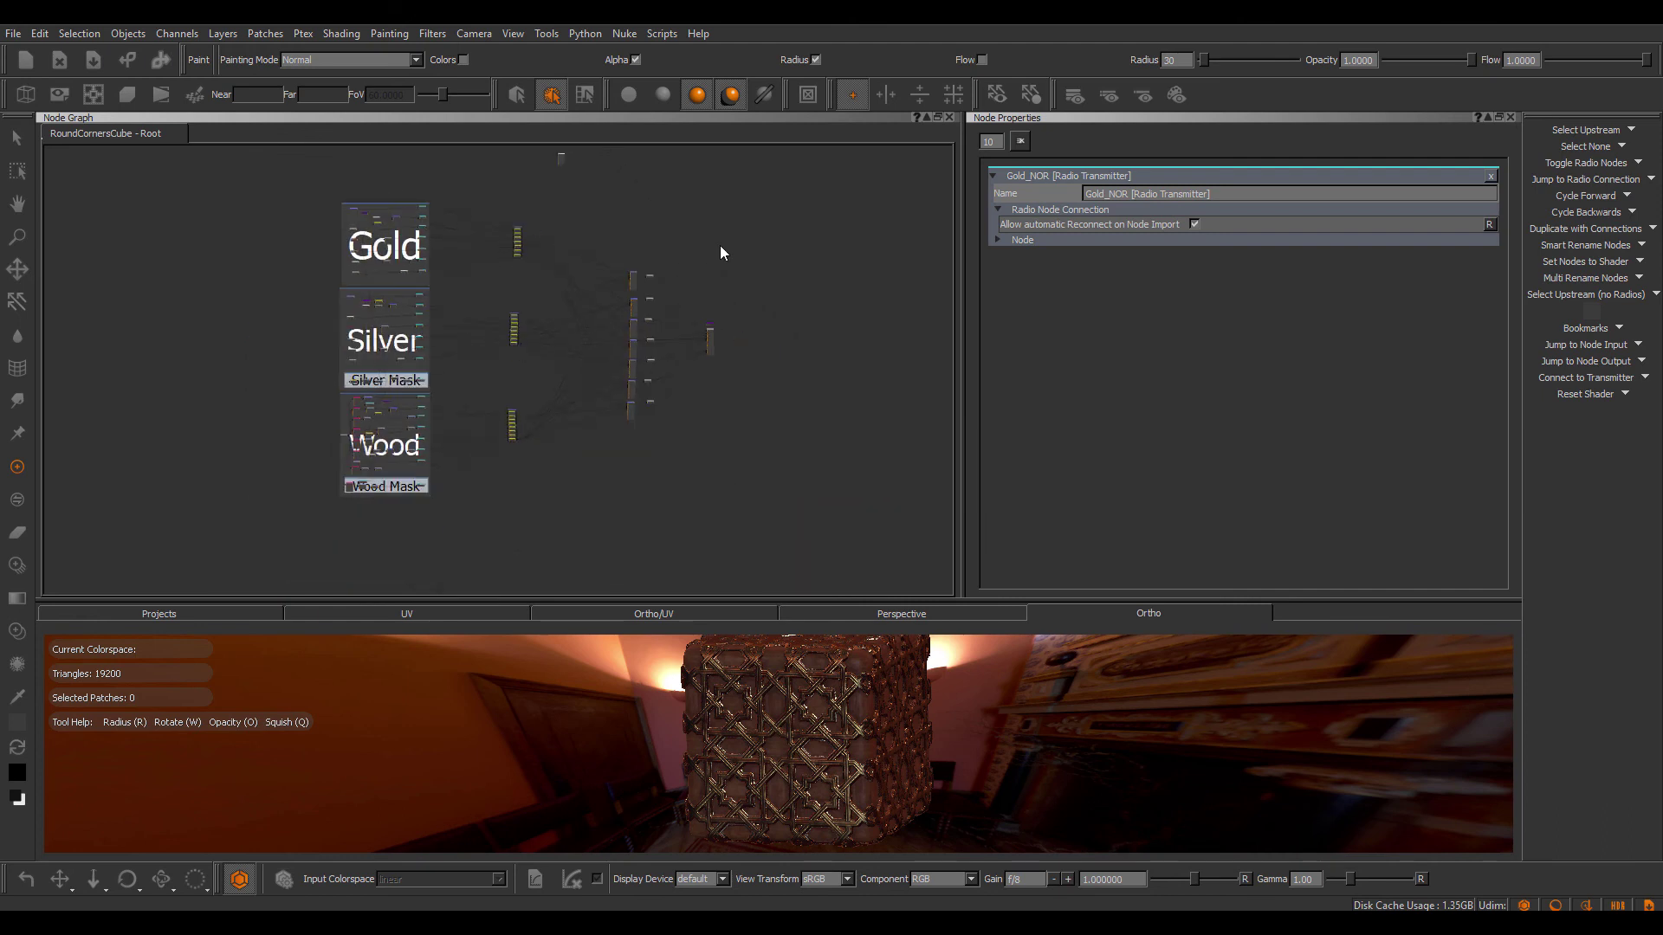
pyautogui.moveTo(782, 205); pyautogui.dragTo(483, 473)
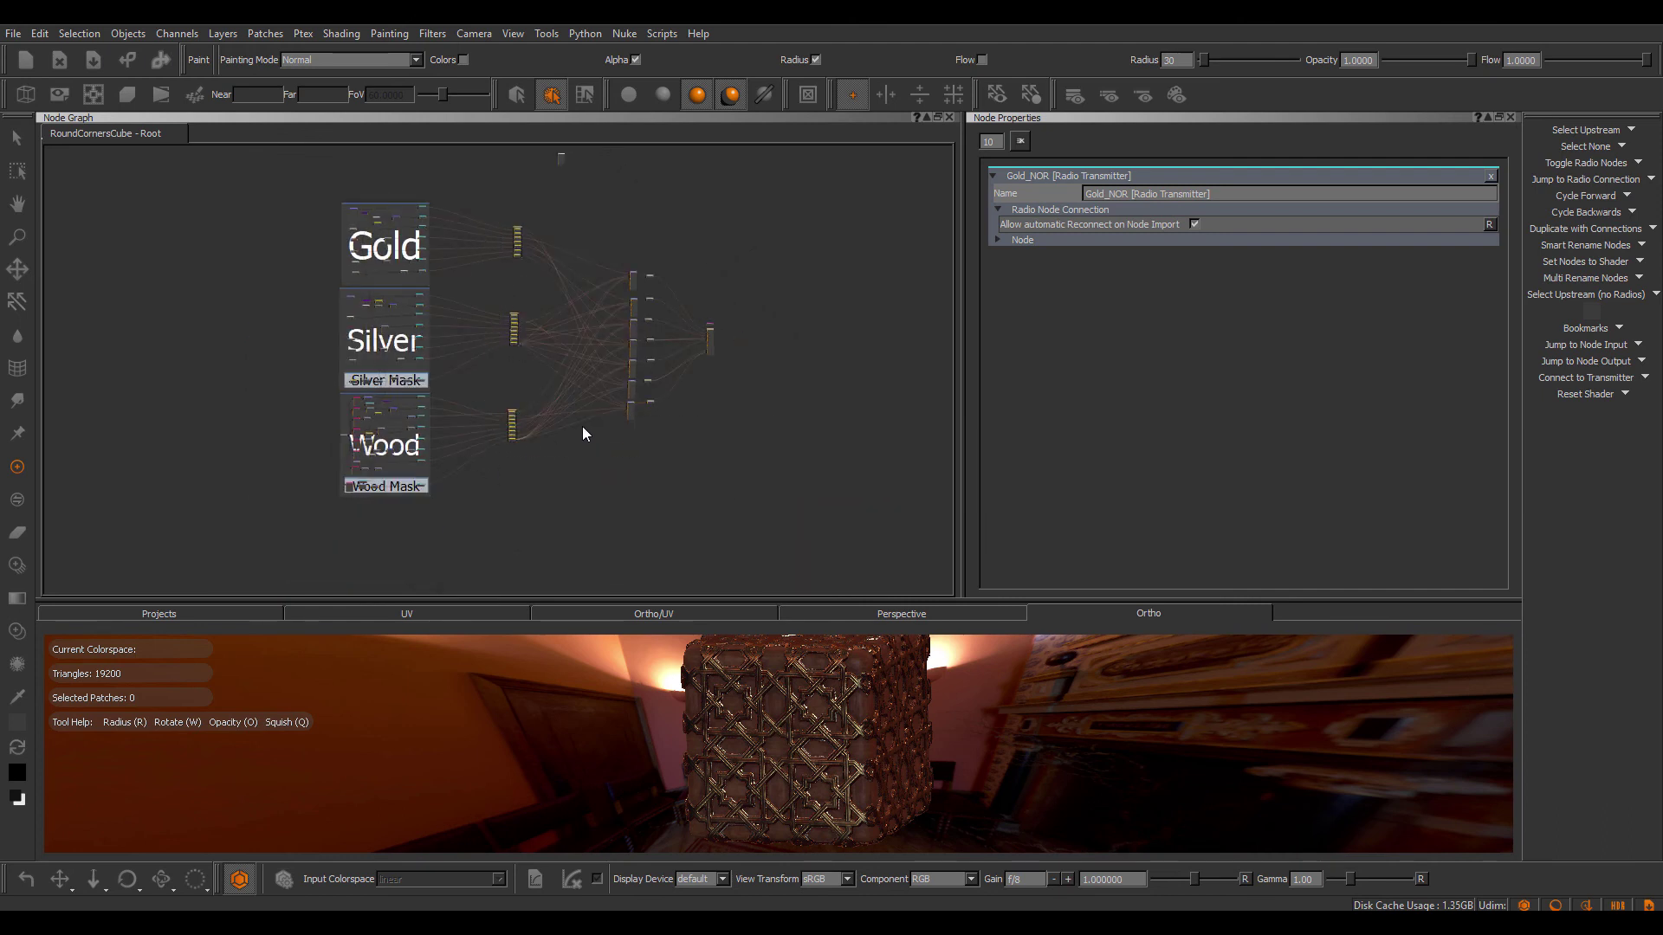
pyautogui.rightClick(558, 367)
pyautogui.moveTo(637, 429)
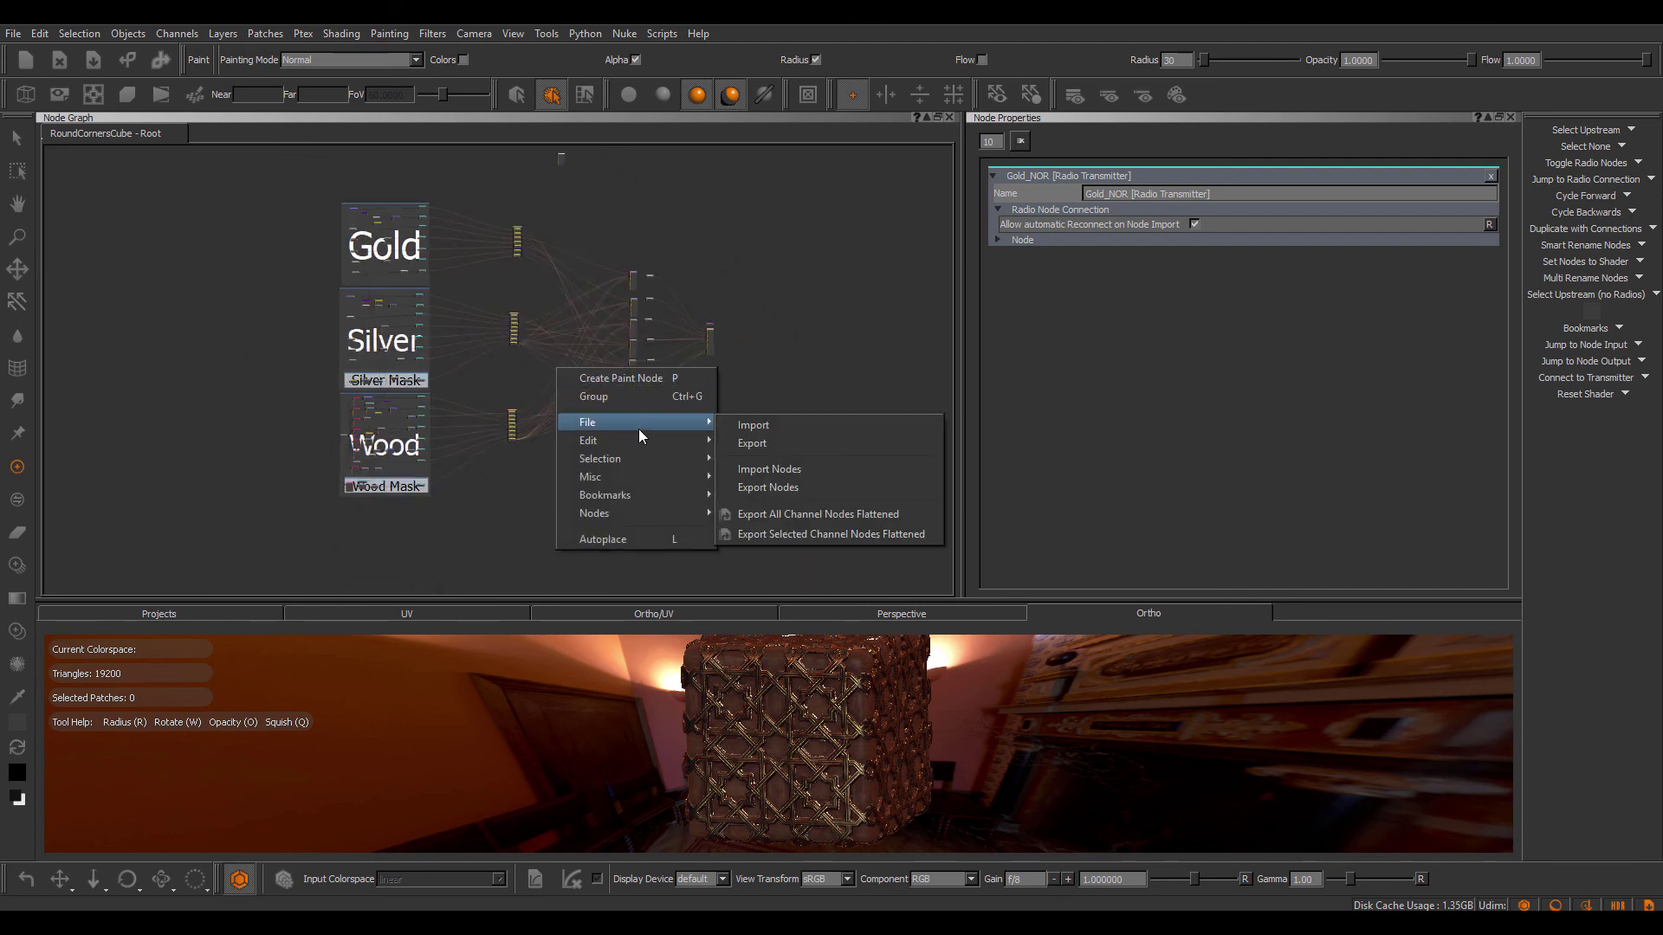
pyautogui.click(766, 475)
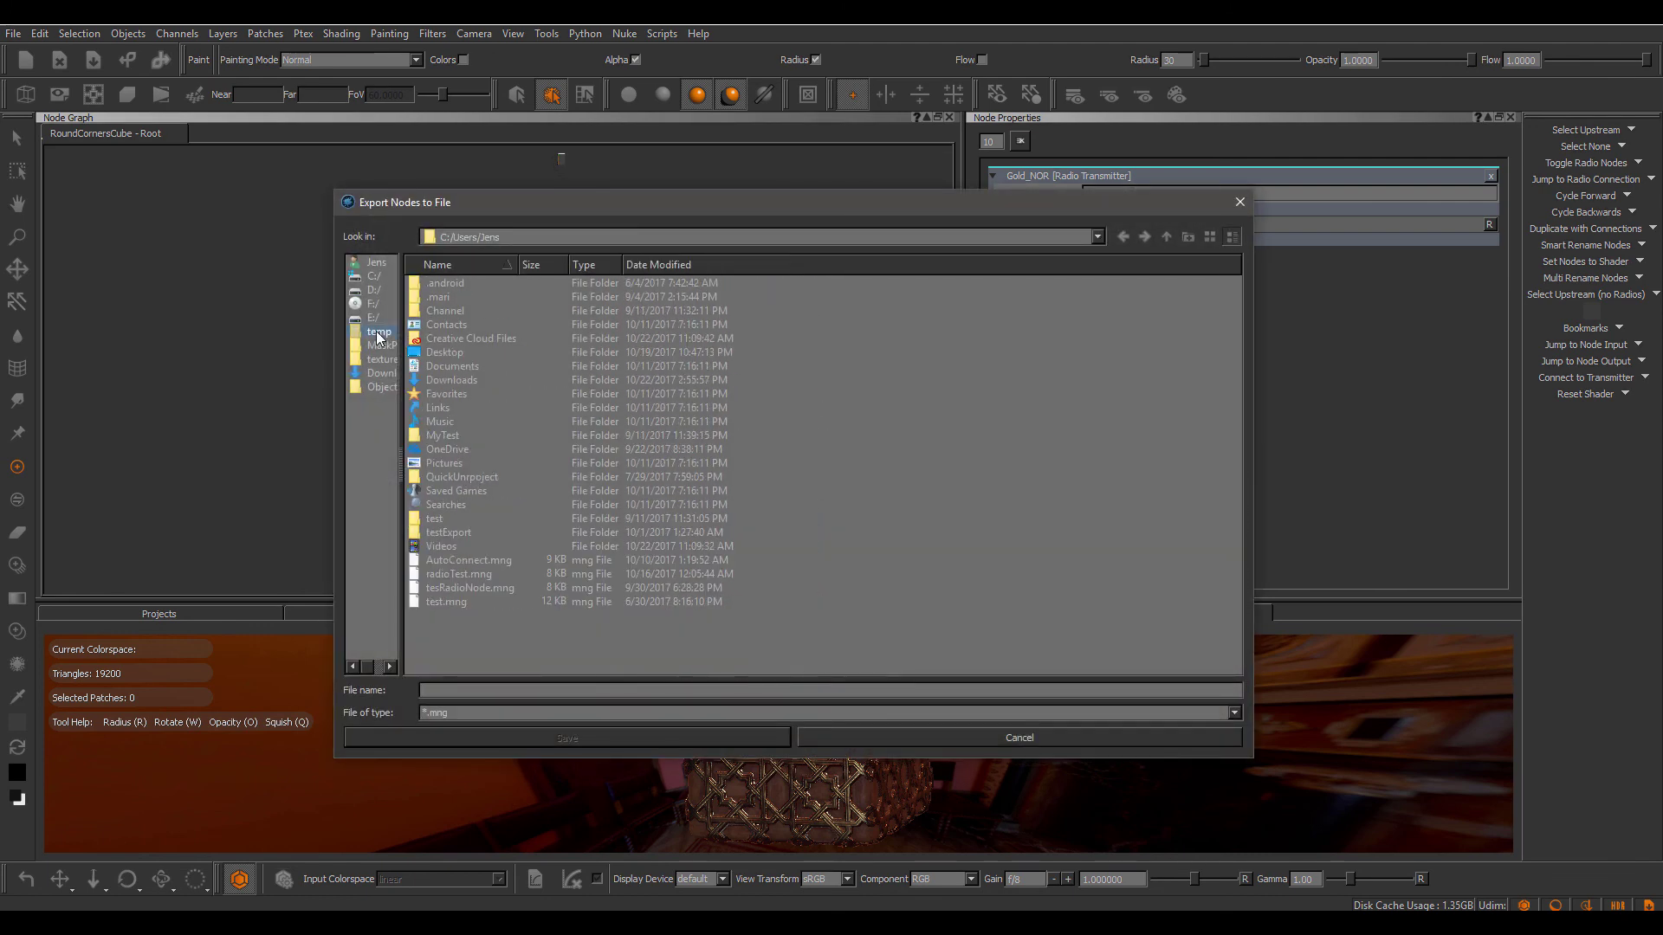
pyautogui.click(468, 379)
pyautogui.click(658, 735)
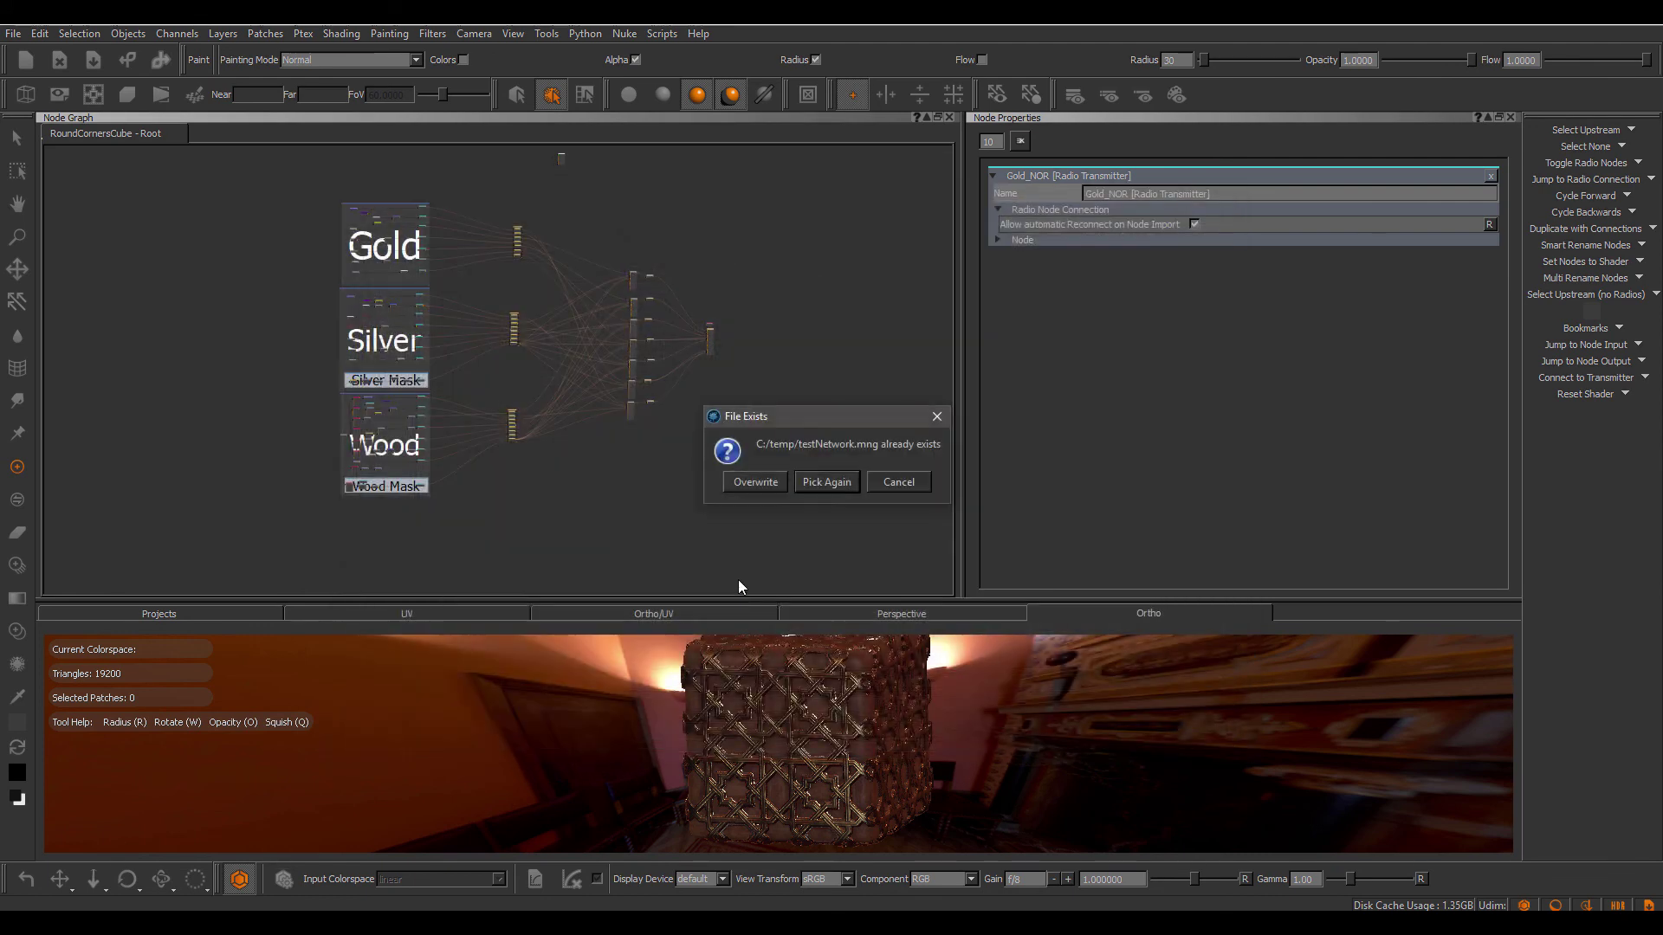
pyautogui.click(756, 482)
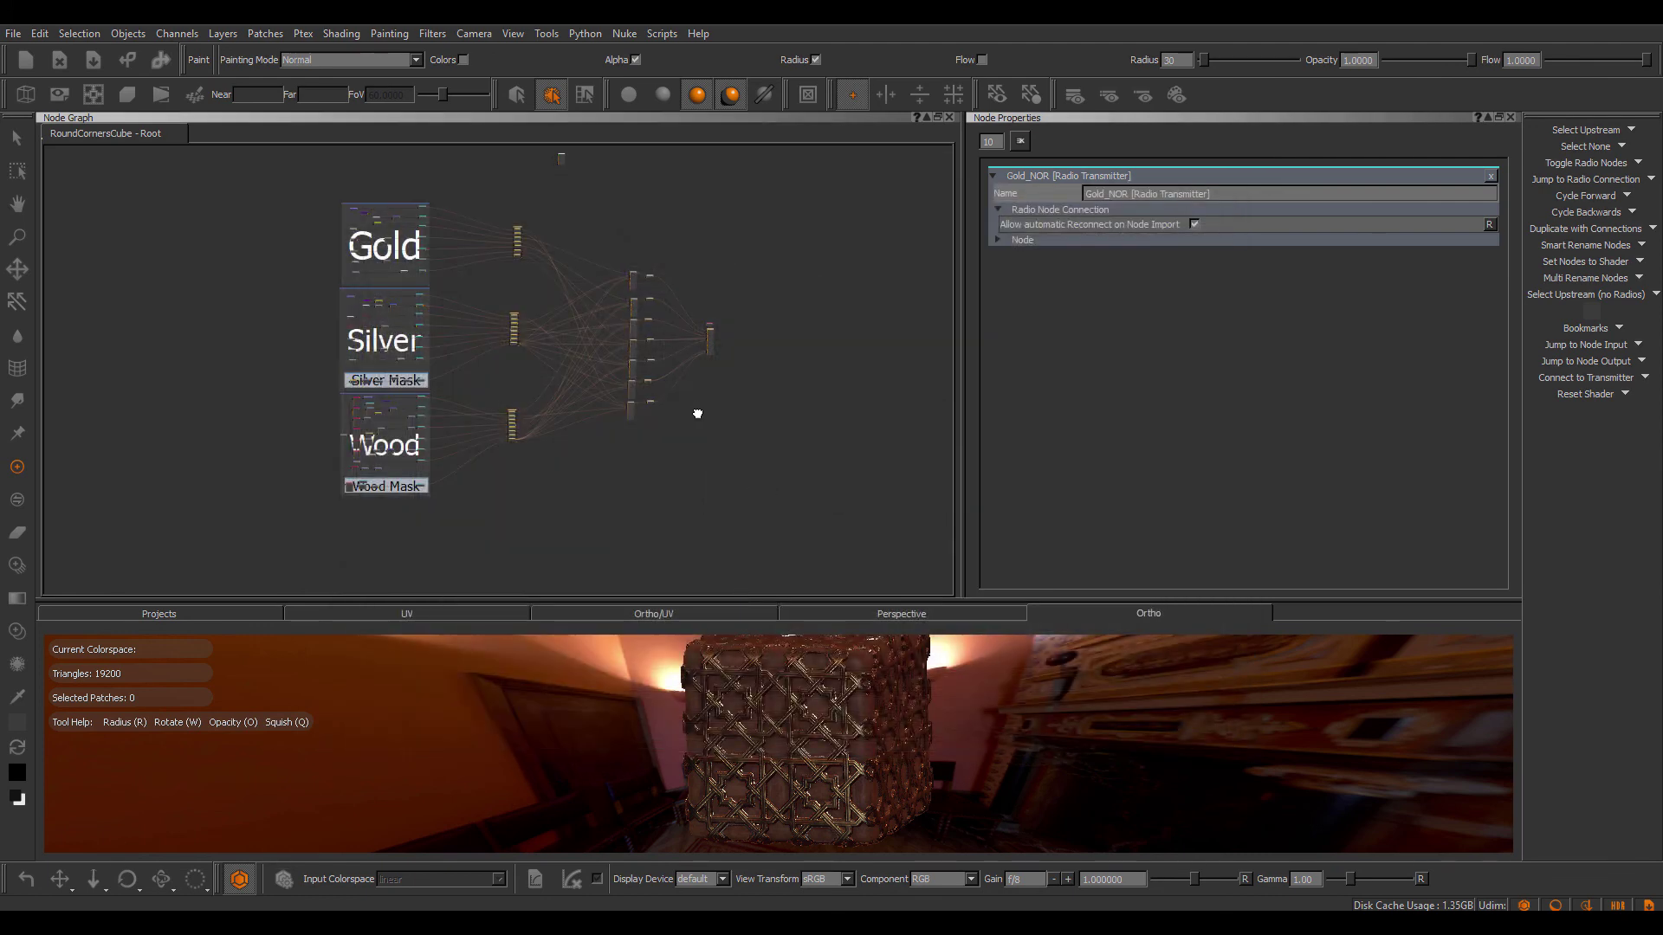
# Delete the exported nodes from the graph and re-import them from C:/temp/testNetwork.mng.
pyautogui.moveTo(696, 412); pyautogui.dragTo(724, 428, button='middle')
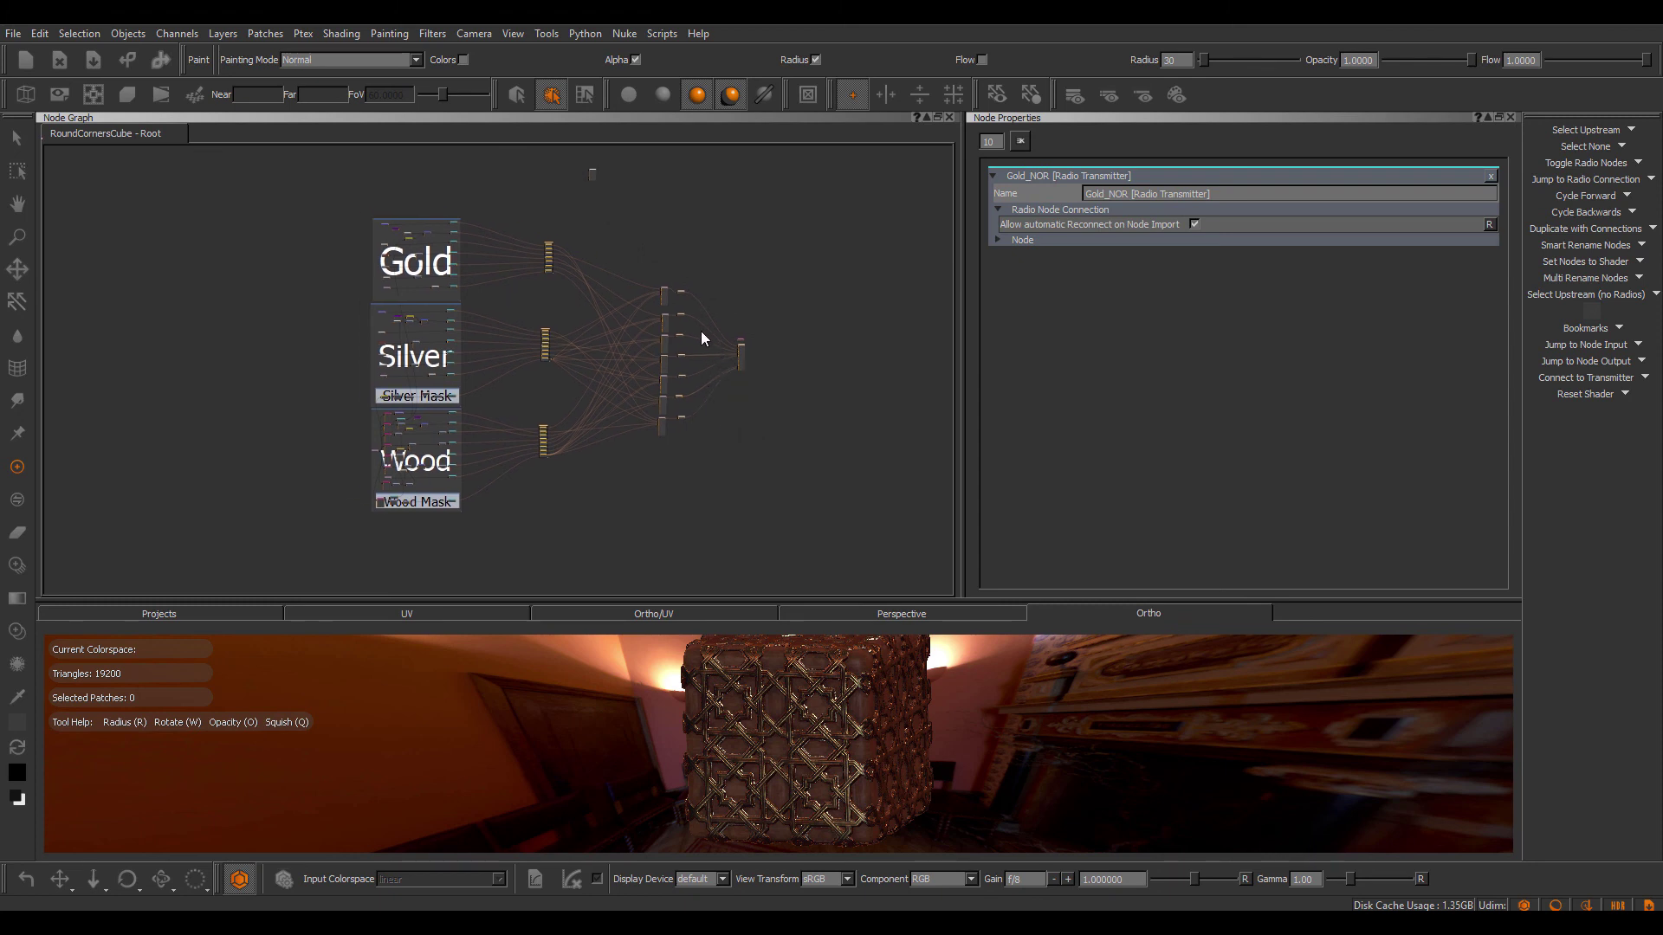
pyautogui.press('Delete')
pyautogui.moveTo(610, 308); pyautogui.dragTo(465, 247, button='middle')
pyautogui.scroll(2, 444, 272)
pyautogui.rightClick(488, 264)
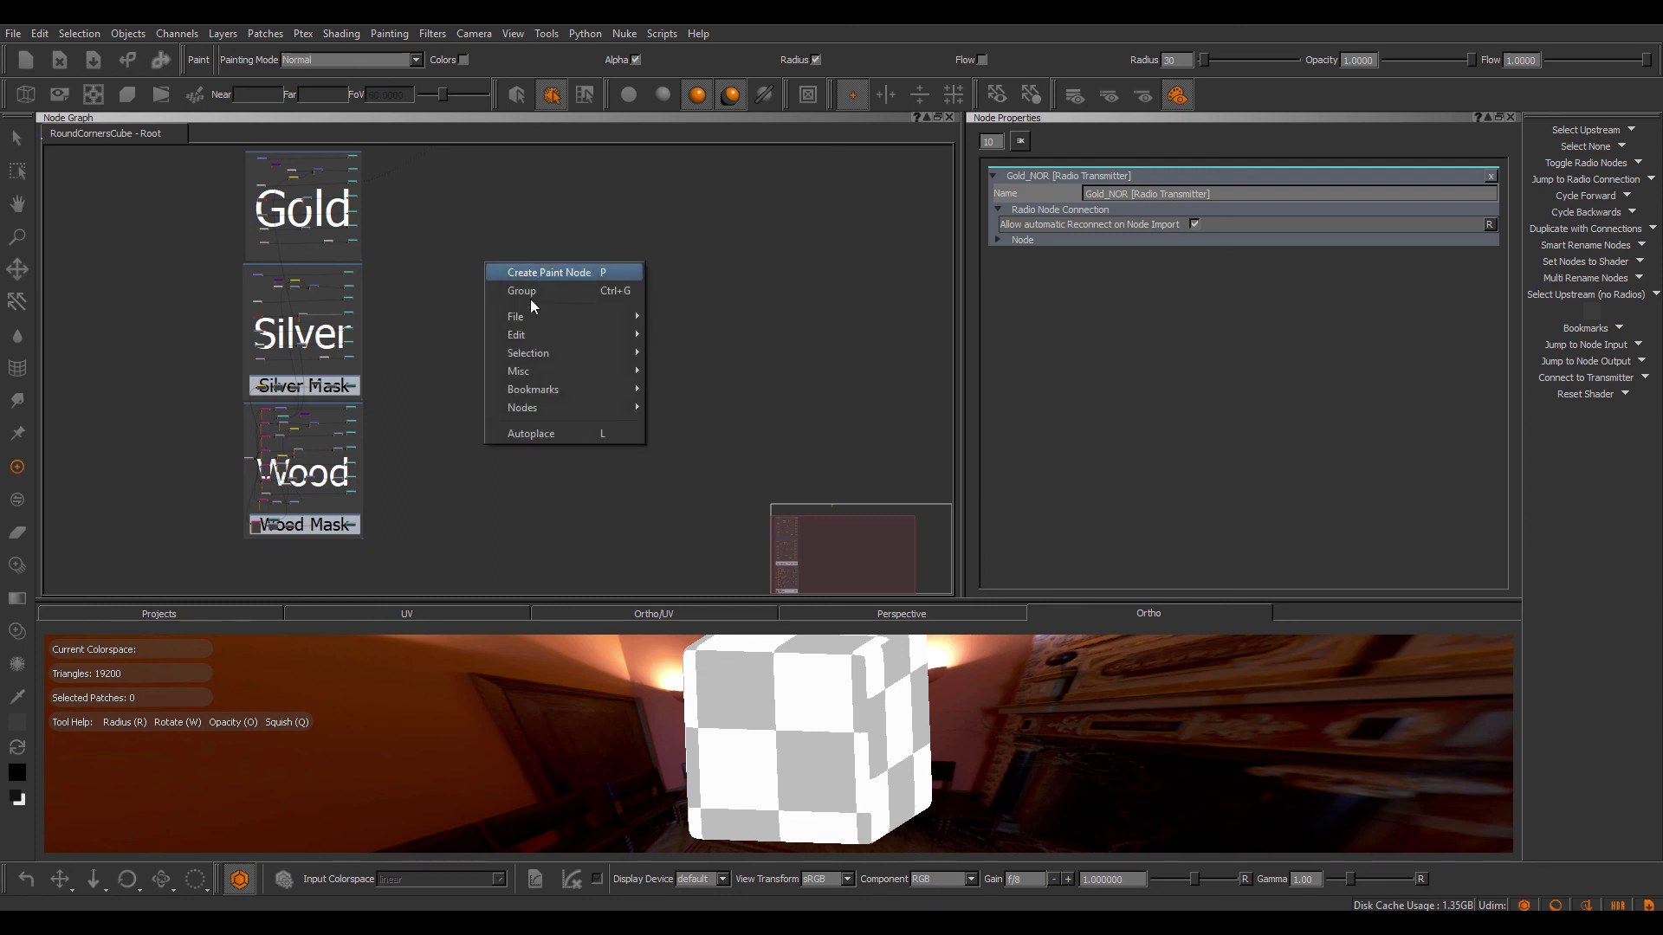
pyautogui.moveTo(607, 317)
pyautogui.click(710, 367)
pyautogui.click(466, 380)
pyautogui.click(682, 736)
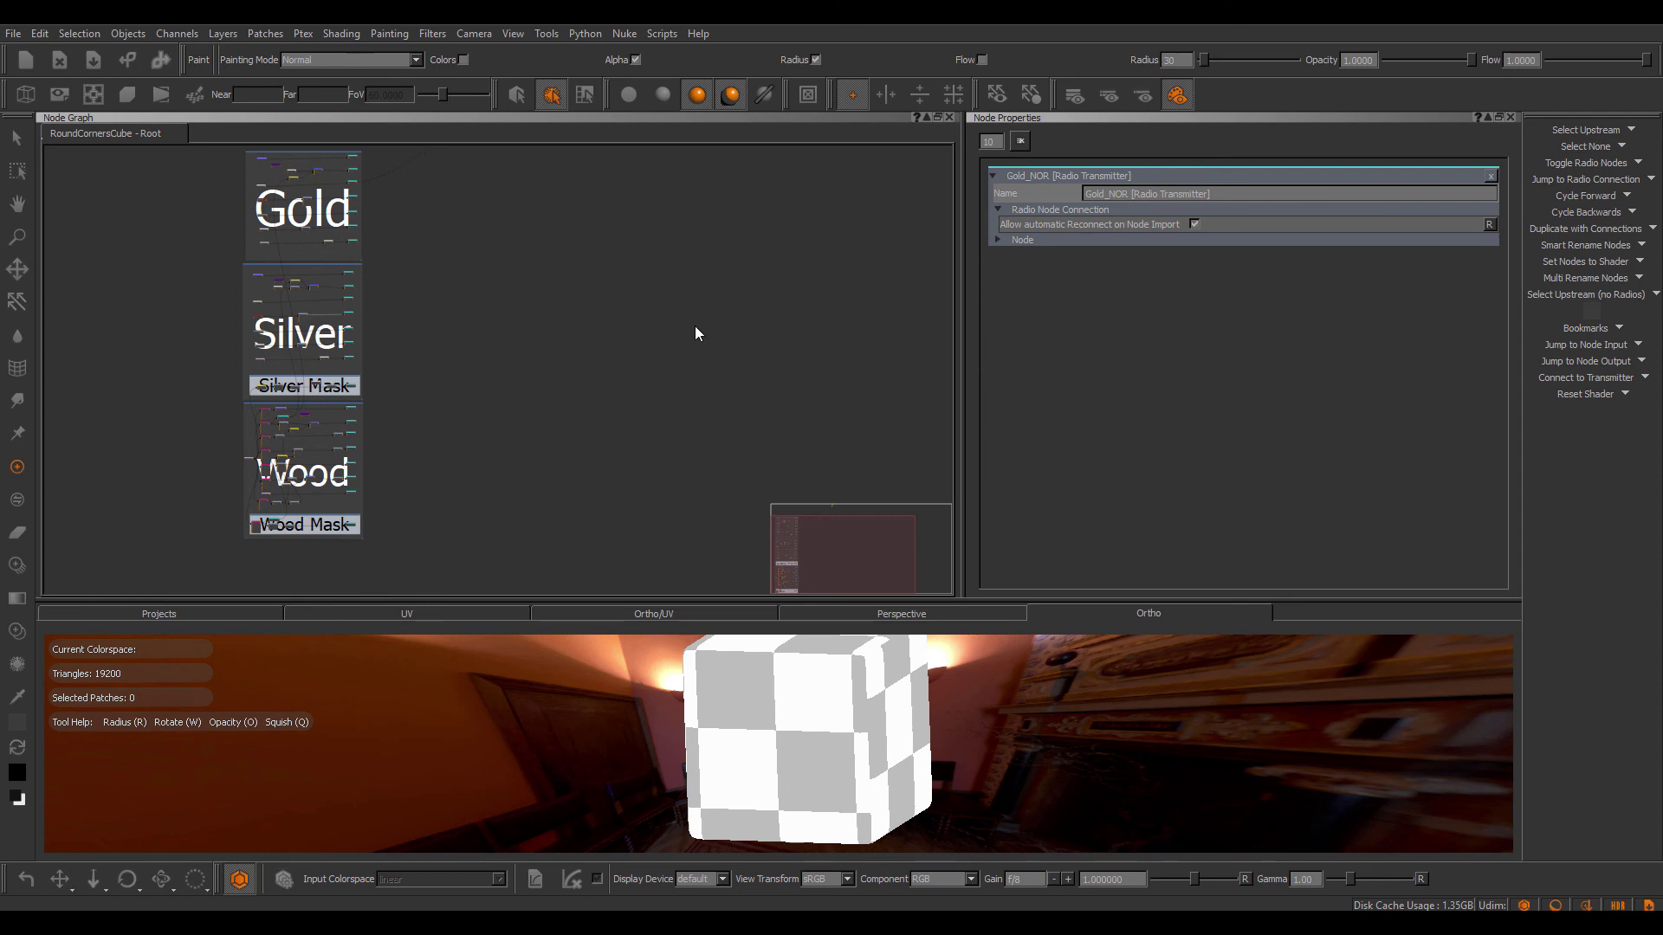
pyautogui.moveTo(491, 272); pyautogui.dragTo(647, 455)
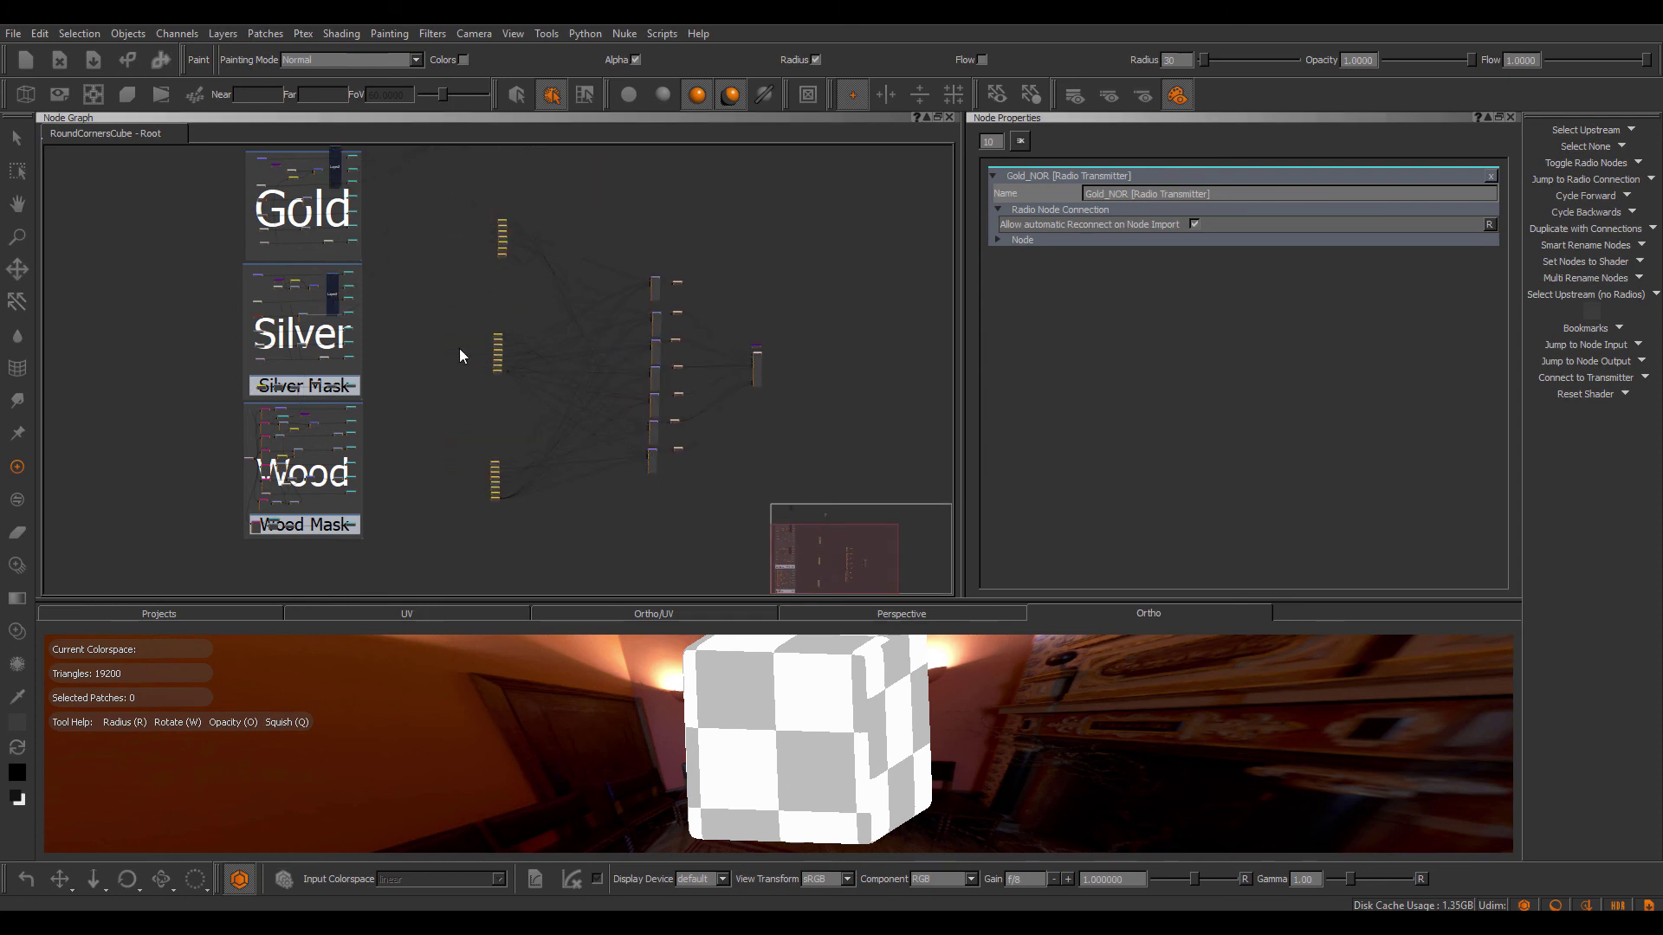
# Inspect the re-imported Gold radio nodes' transmitter connections and select the Gold_NOR radio node.
pyautogui.scroll(5, 509, 338)
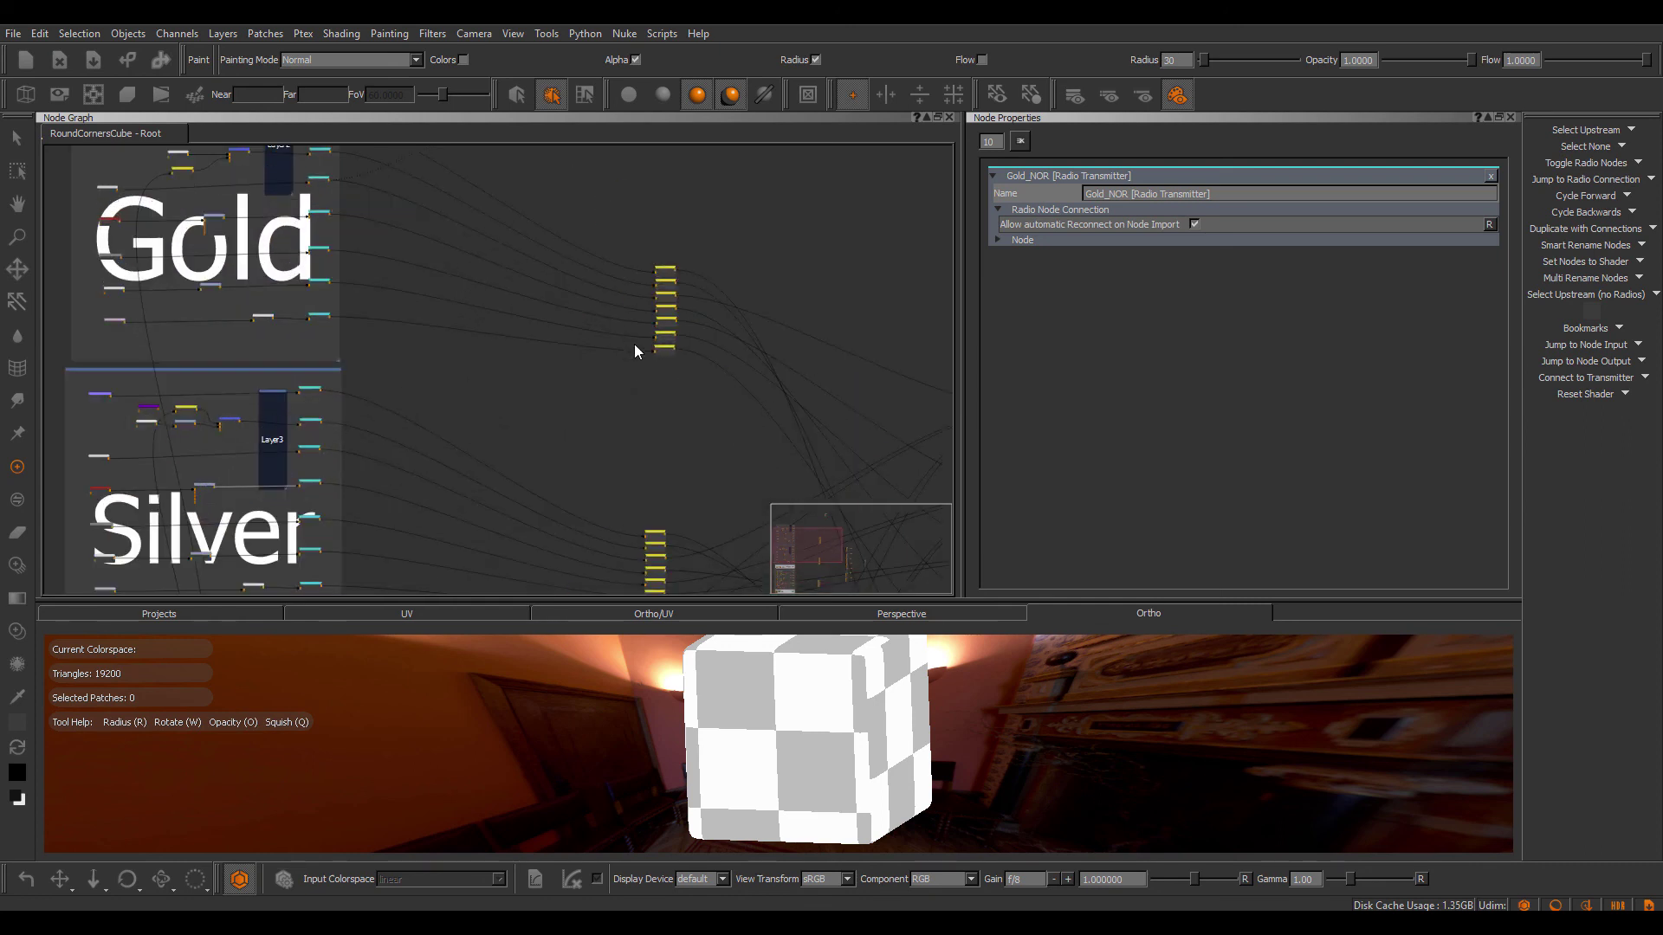
pyautogui.moveTo(532, 216); pyautogui.dragTo(636, 255, button='middle')
pyautogui.scroll(6, 549, 260)
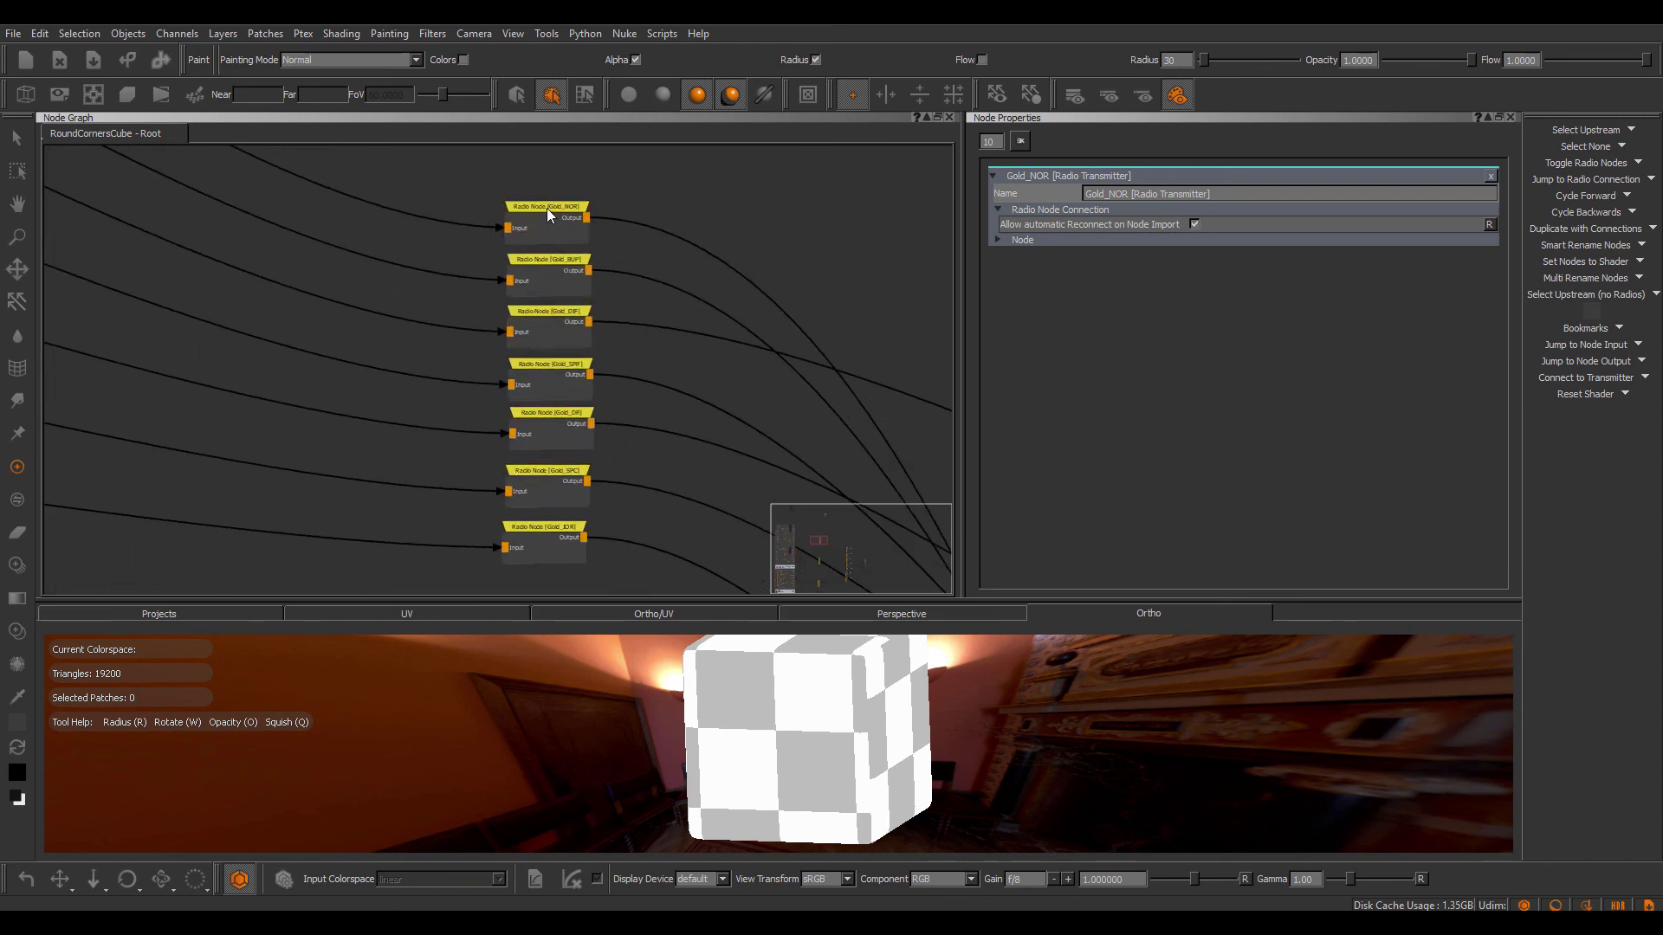
pyautogui.scroll(2, 520, 199)
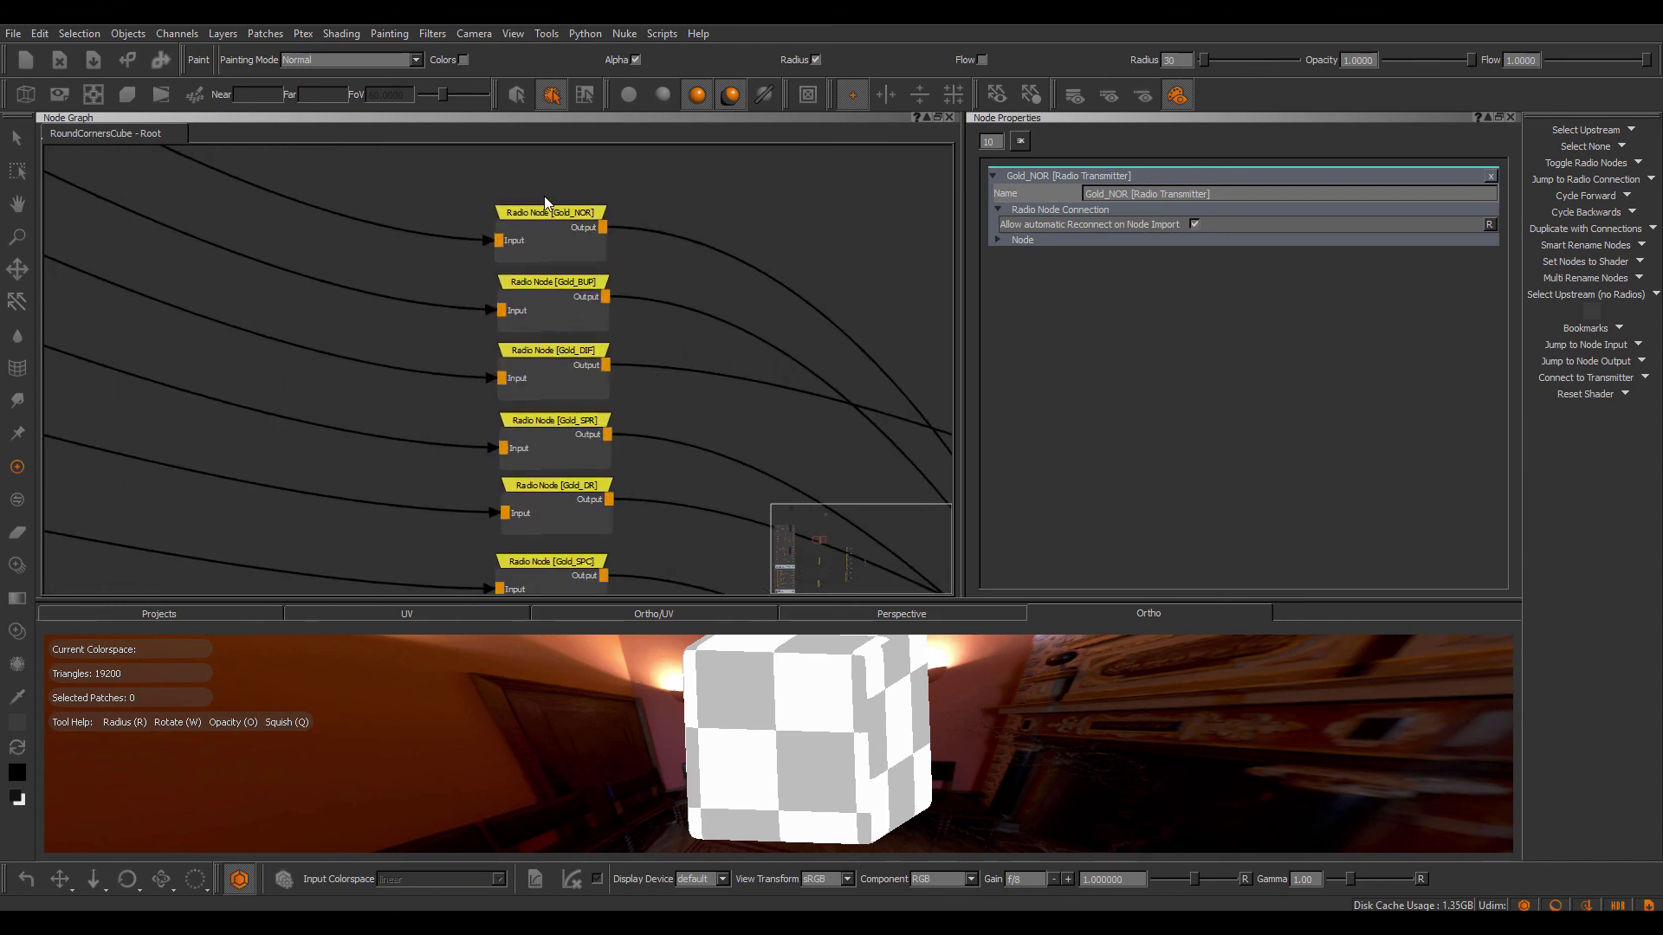
pyautogui.moveTo(557, 218); pyautogui.dragTo(572, 212)
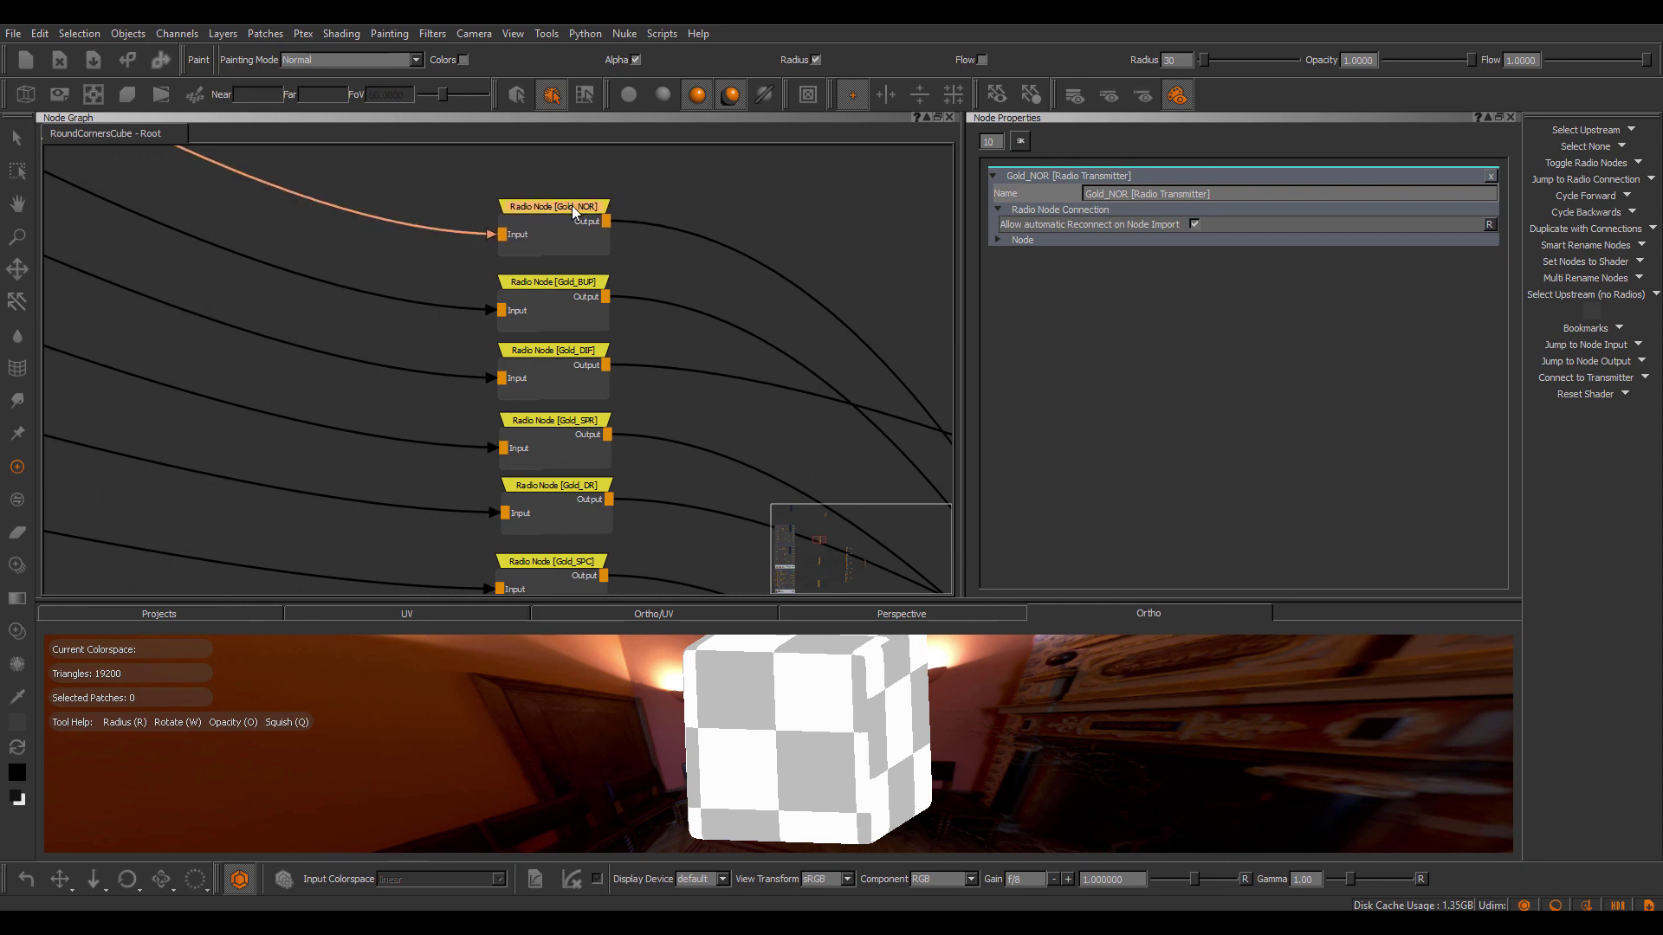
# Open the Gold_BUP radio transmitter's properties in the Gold group.
pyautogui.scroll(-1, 571, 210)
pyautogui.scroll(-1, 571, 211)
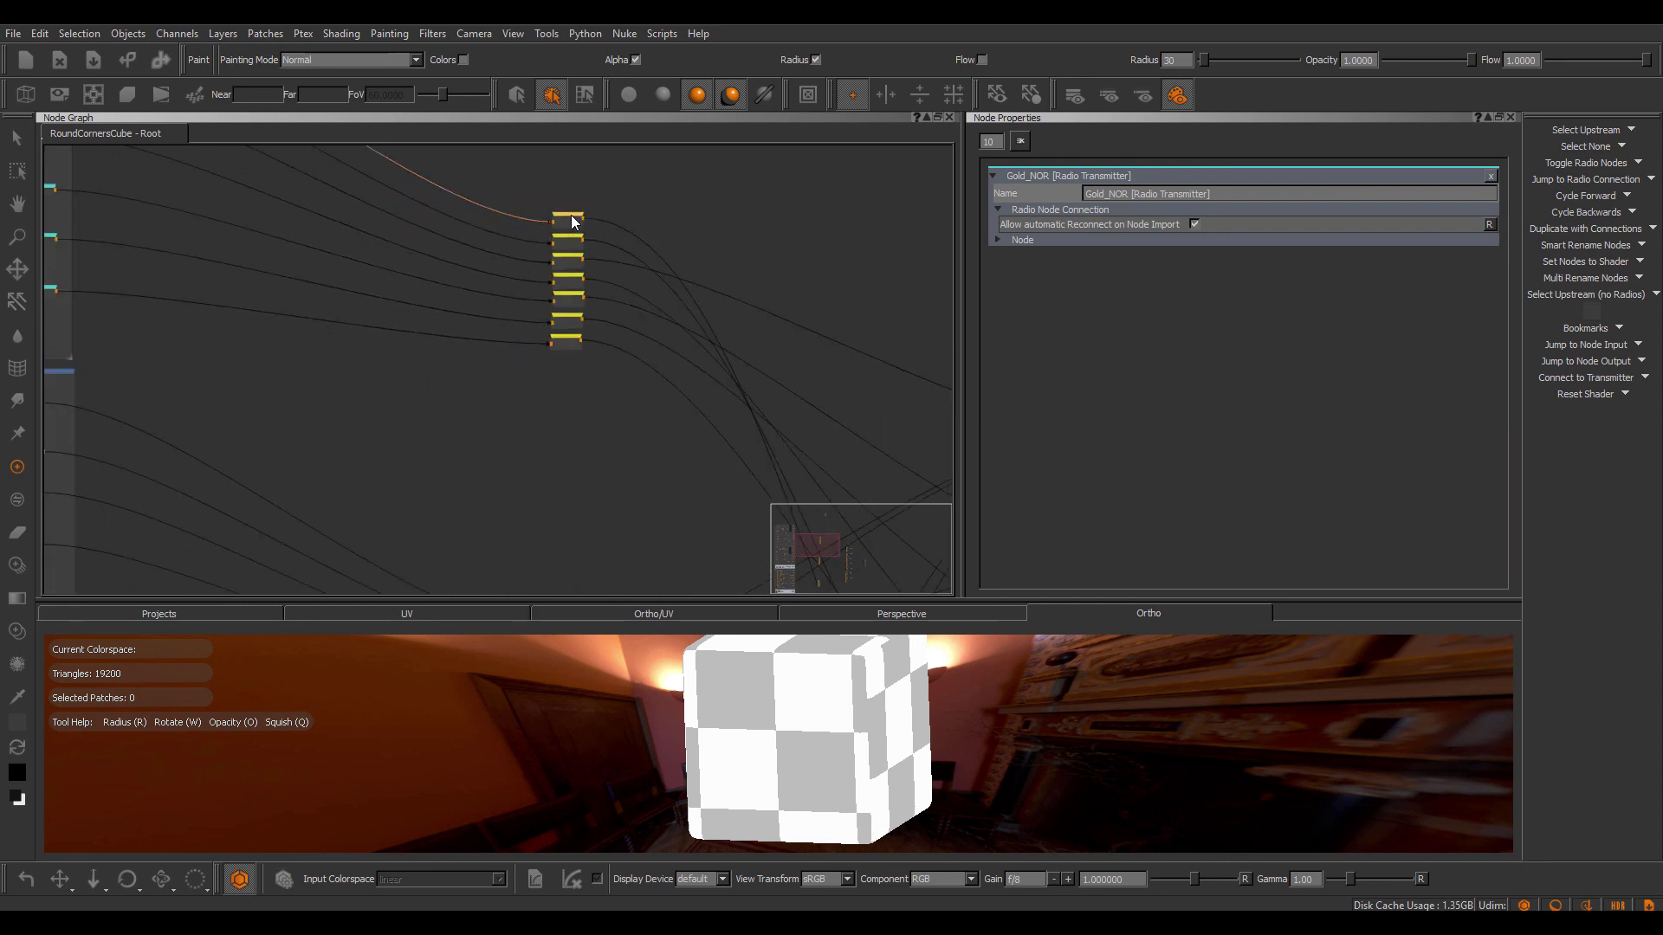
pyautogui.scroll(-3, 572, 219)
pyautogui.moveTo(506, 197); pyautogui.dragTo(602, 264, button='middle')
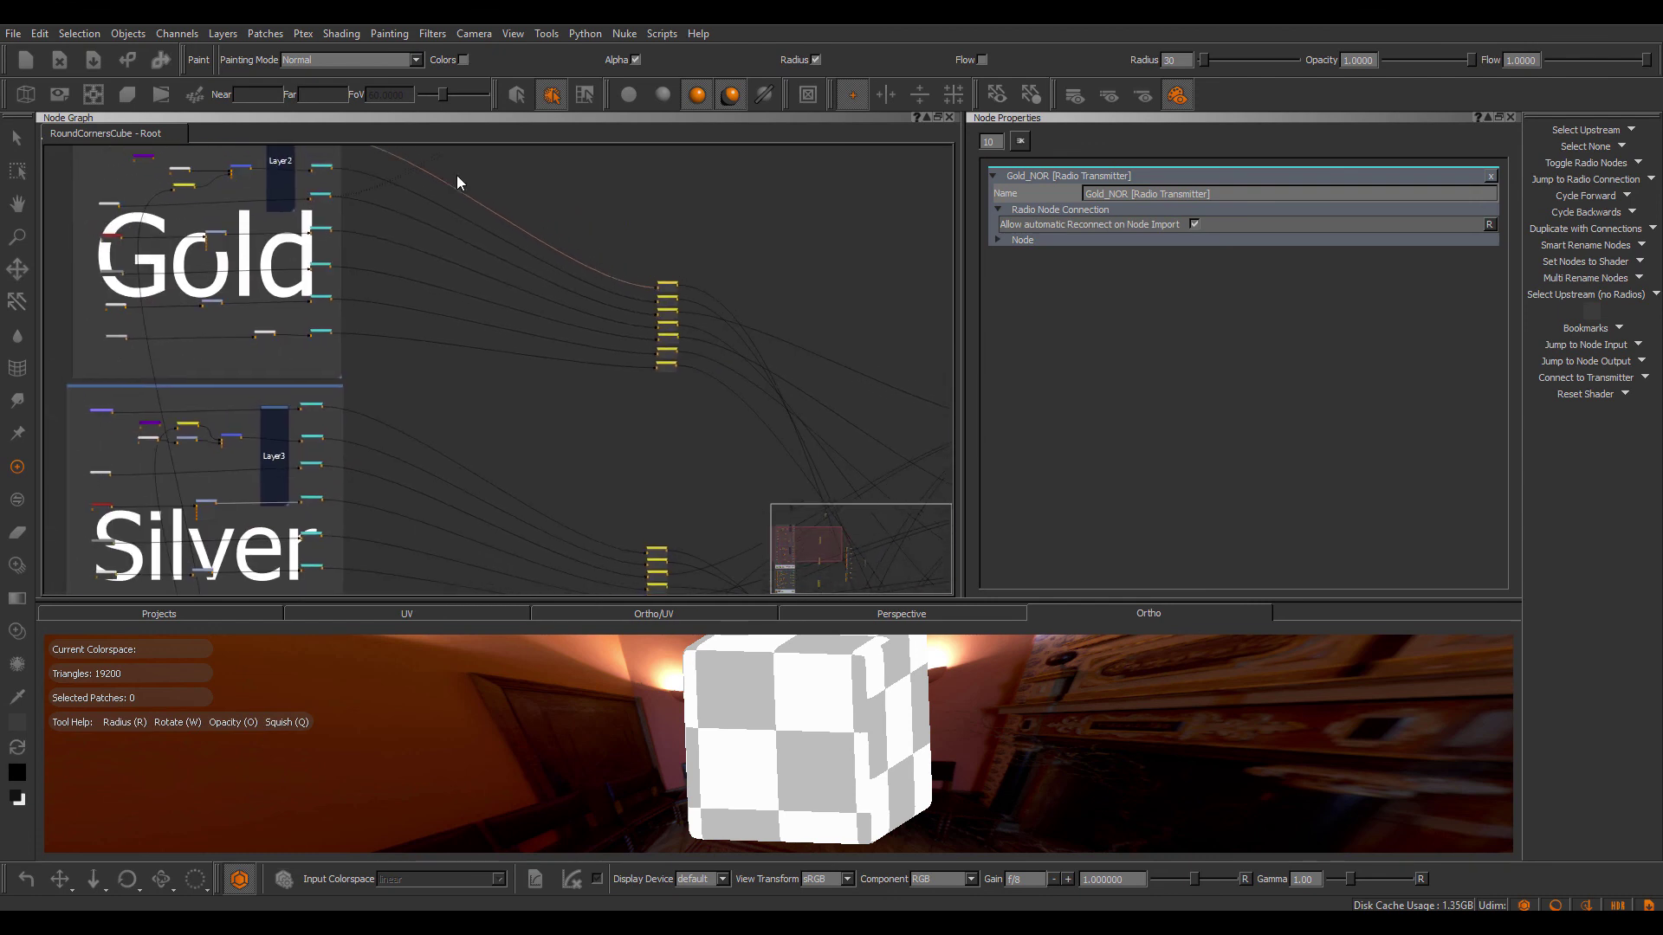
pyautogui.click(321, 167)
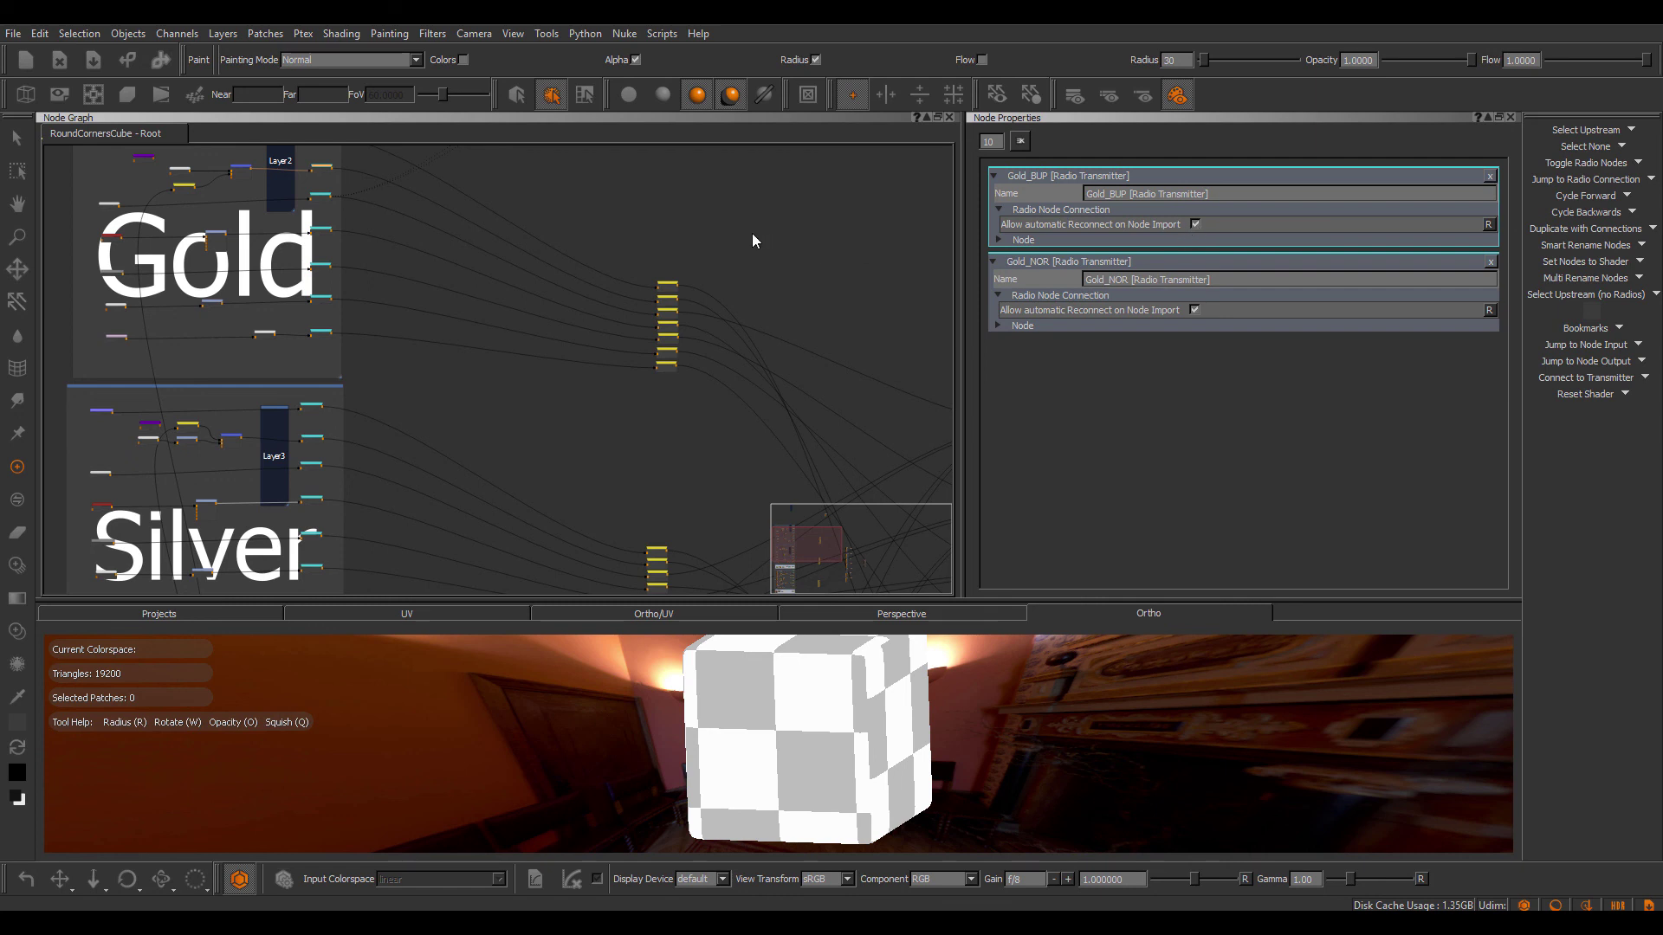
# Switch off Allow automatic Transmitter Connections on Import in the Node Graph preferences, and discard the change.
pyautogui.click(46, 33)
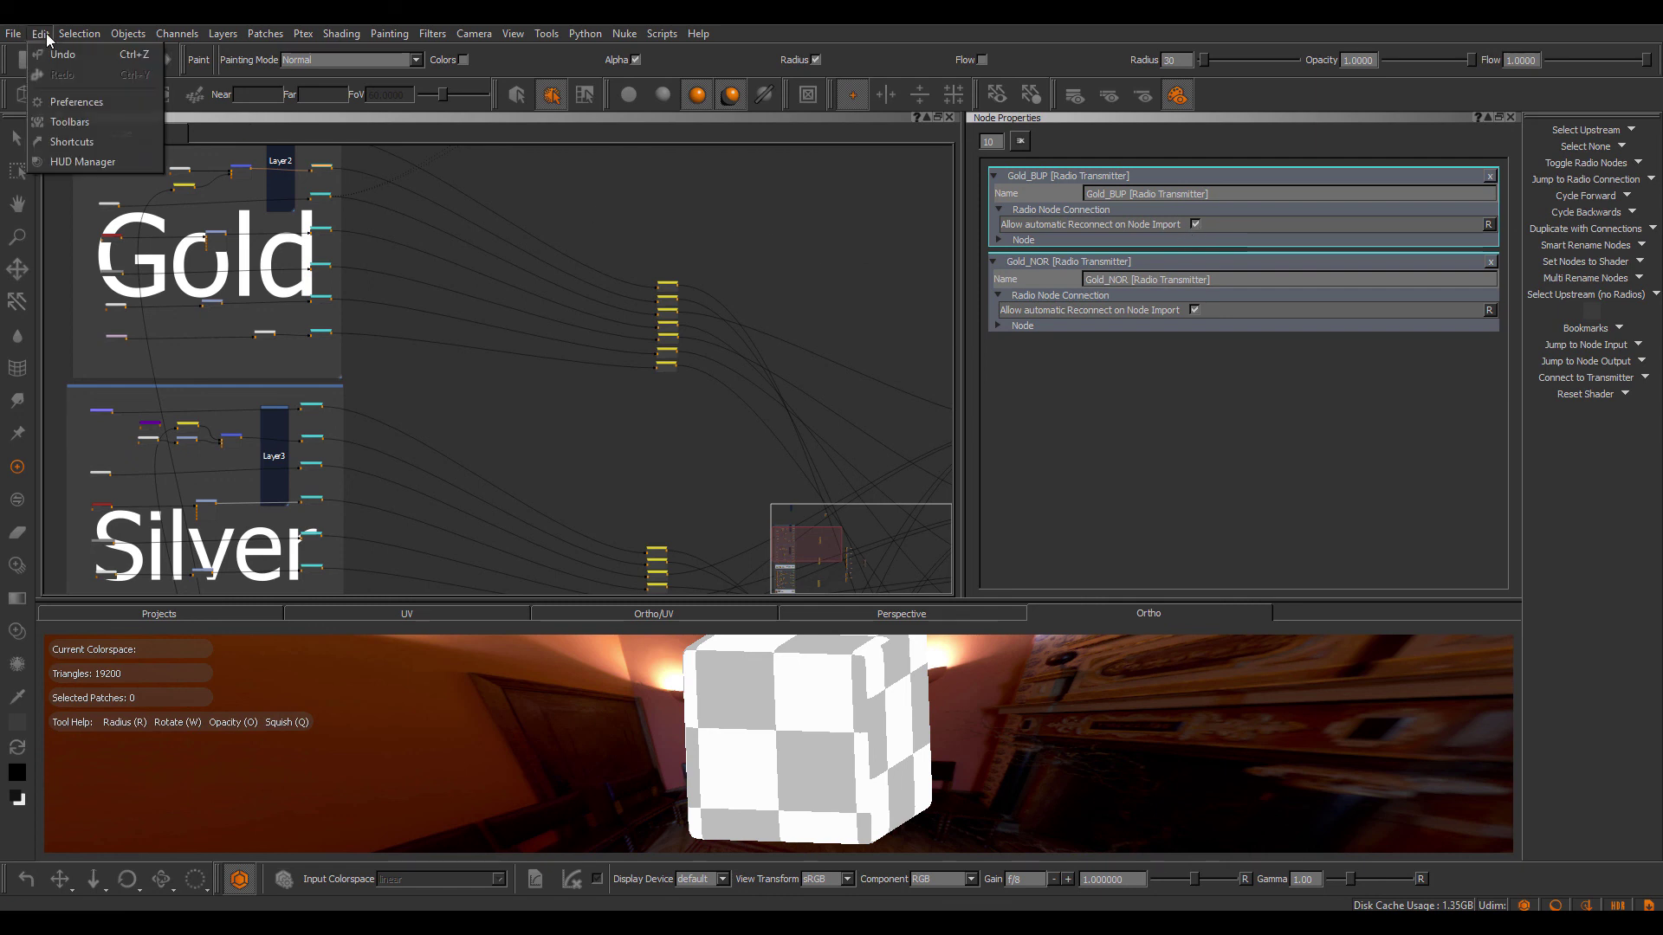
pyautogui.press('Escape')
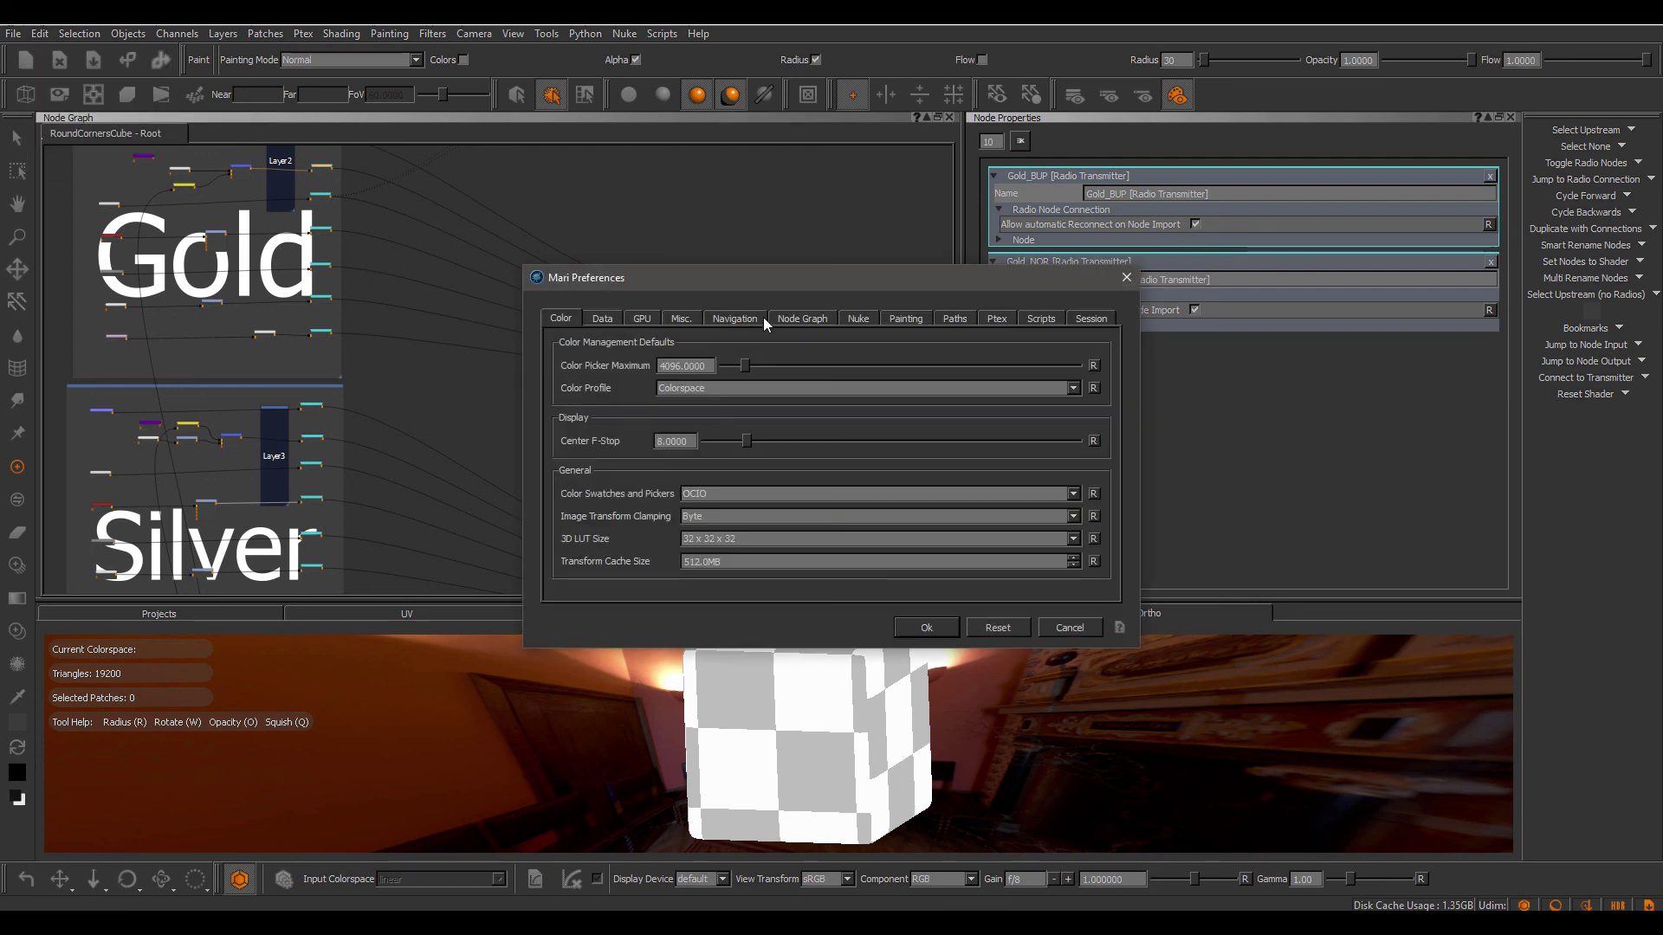
pyautogui.click(802, 317)
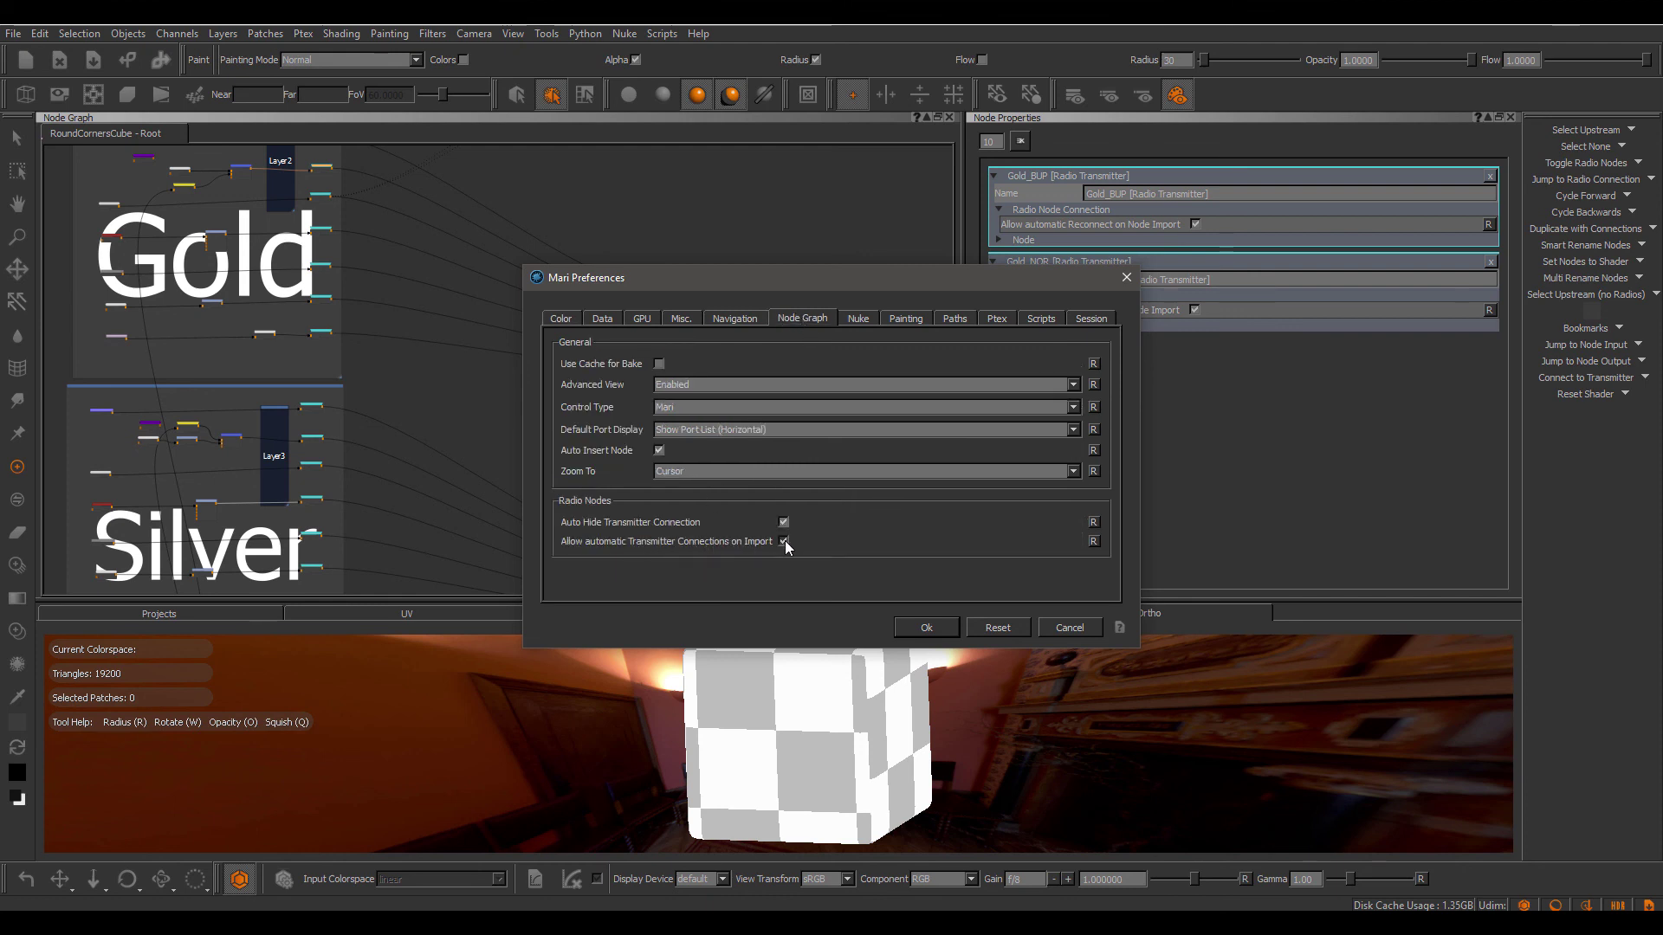
pyautogui.moveTo(934, 284); pyautogui.dragTo(828, 256)
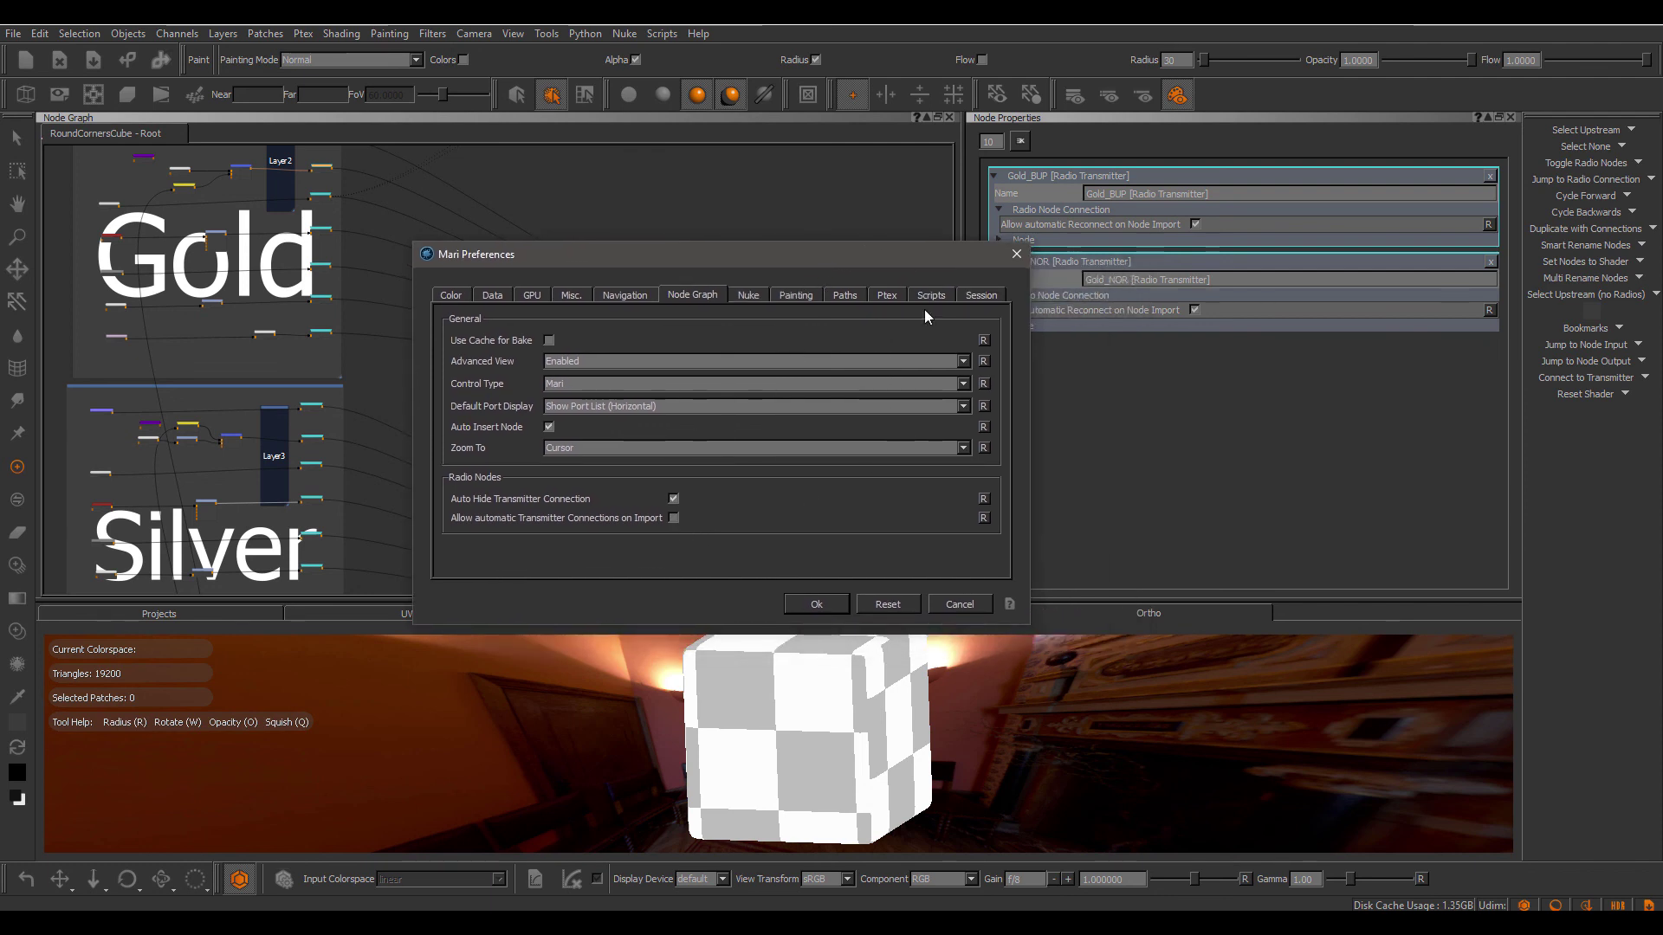
pyautogui.moveTo(994, 261); pyautogui.dragTo(958, 253)
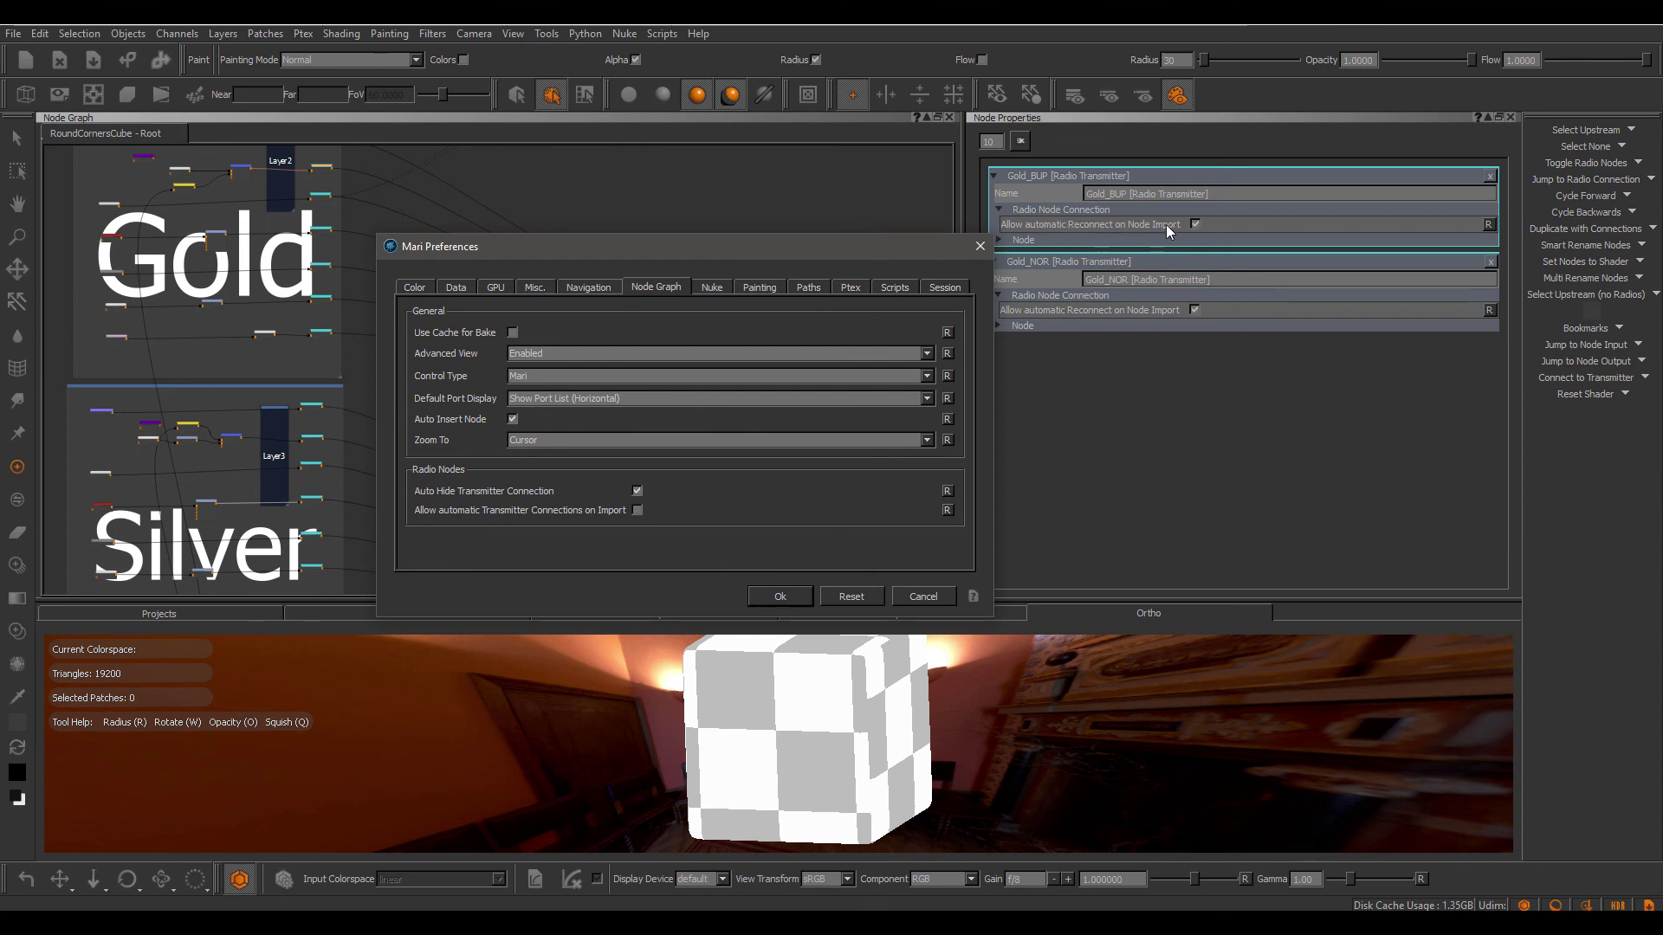
pyautogui.click(898, 595)
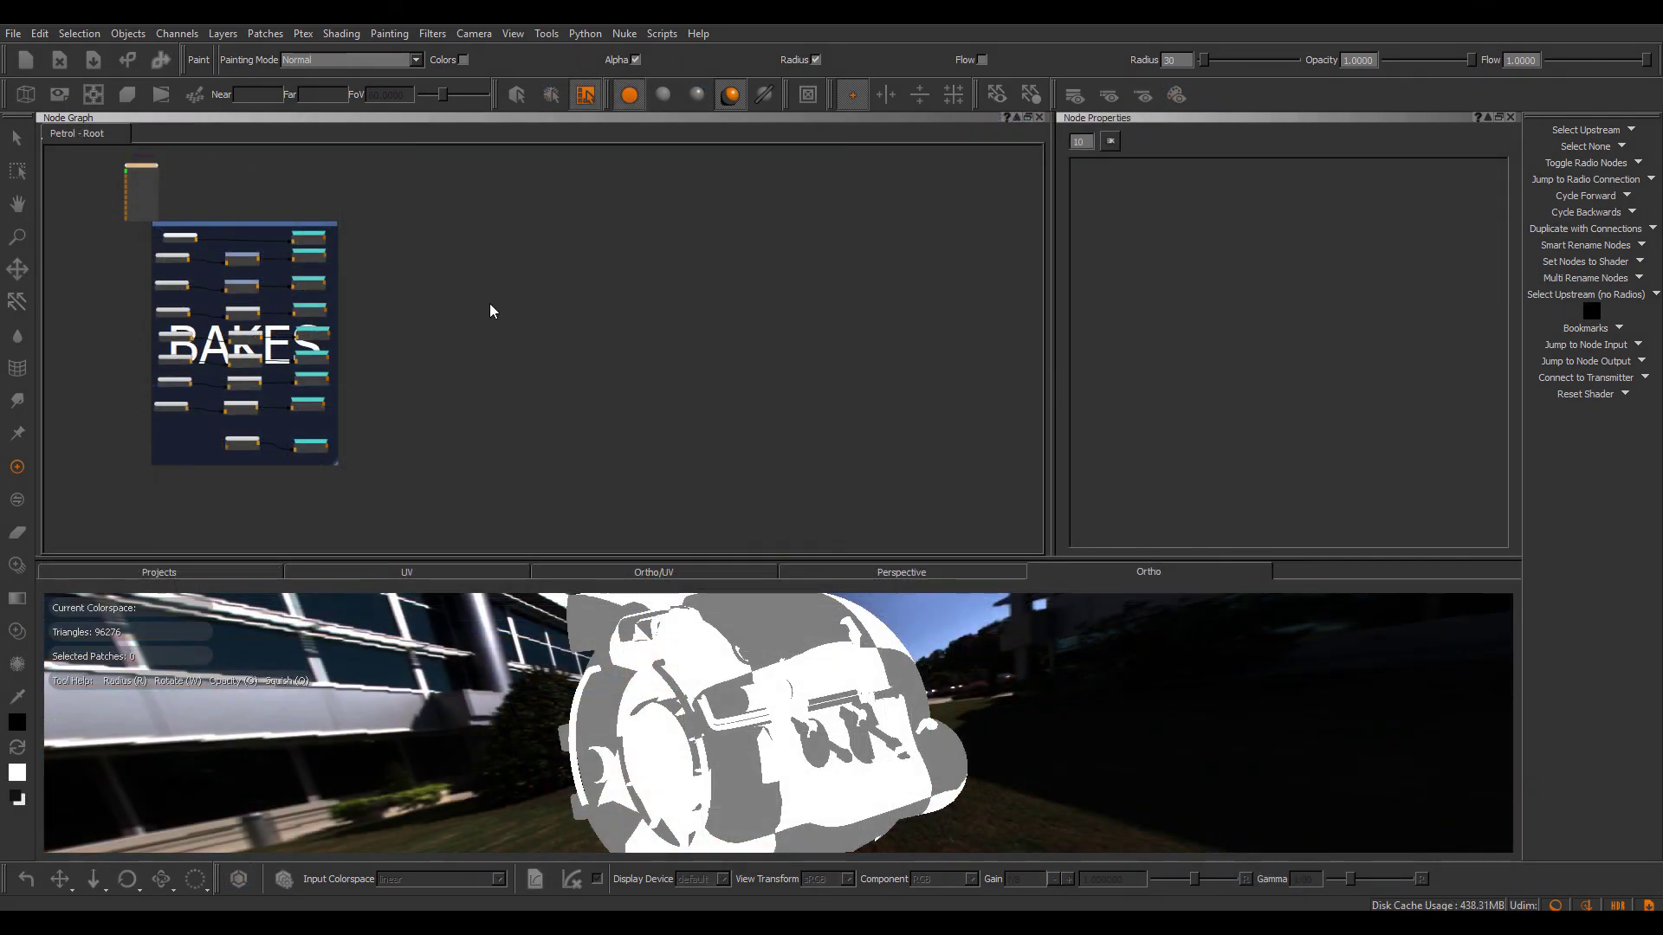
# Preview the baked maps of the BAKES group on the Petrol model.
pyautogui.moveTo(482, 301); pyautogui.dragTo(630, 298, button='middle')
pyautogui.click(328, 236)
pyautogui.press('1')
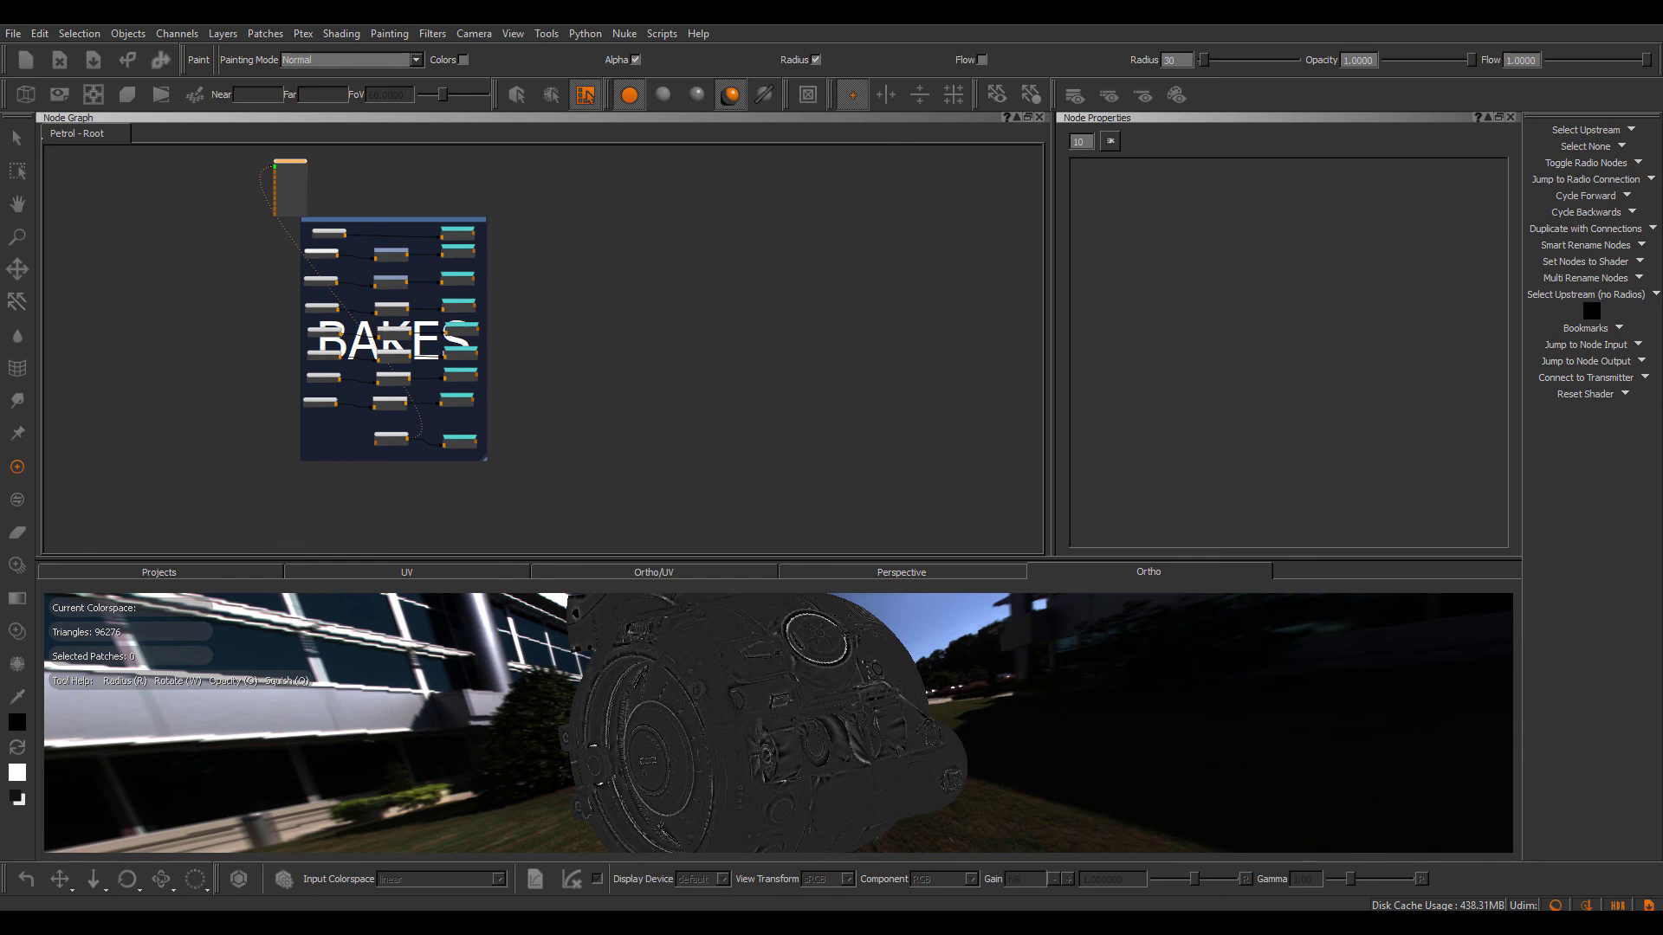
pyautogui.scroll(5, 542, 415)
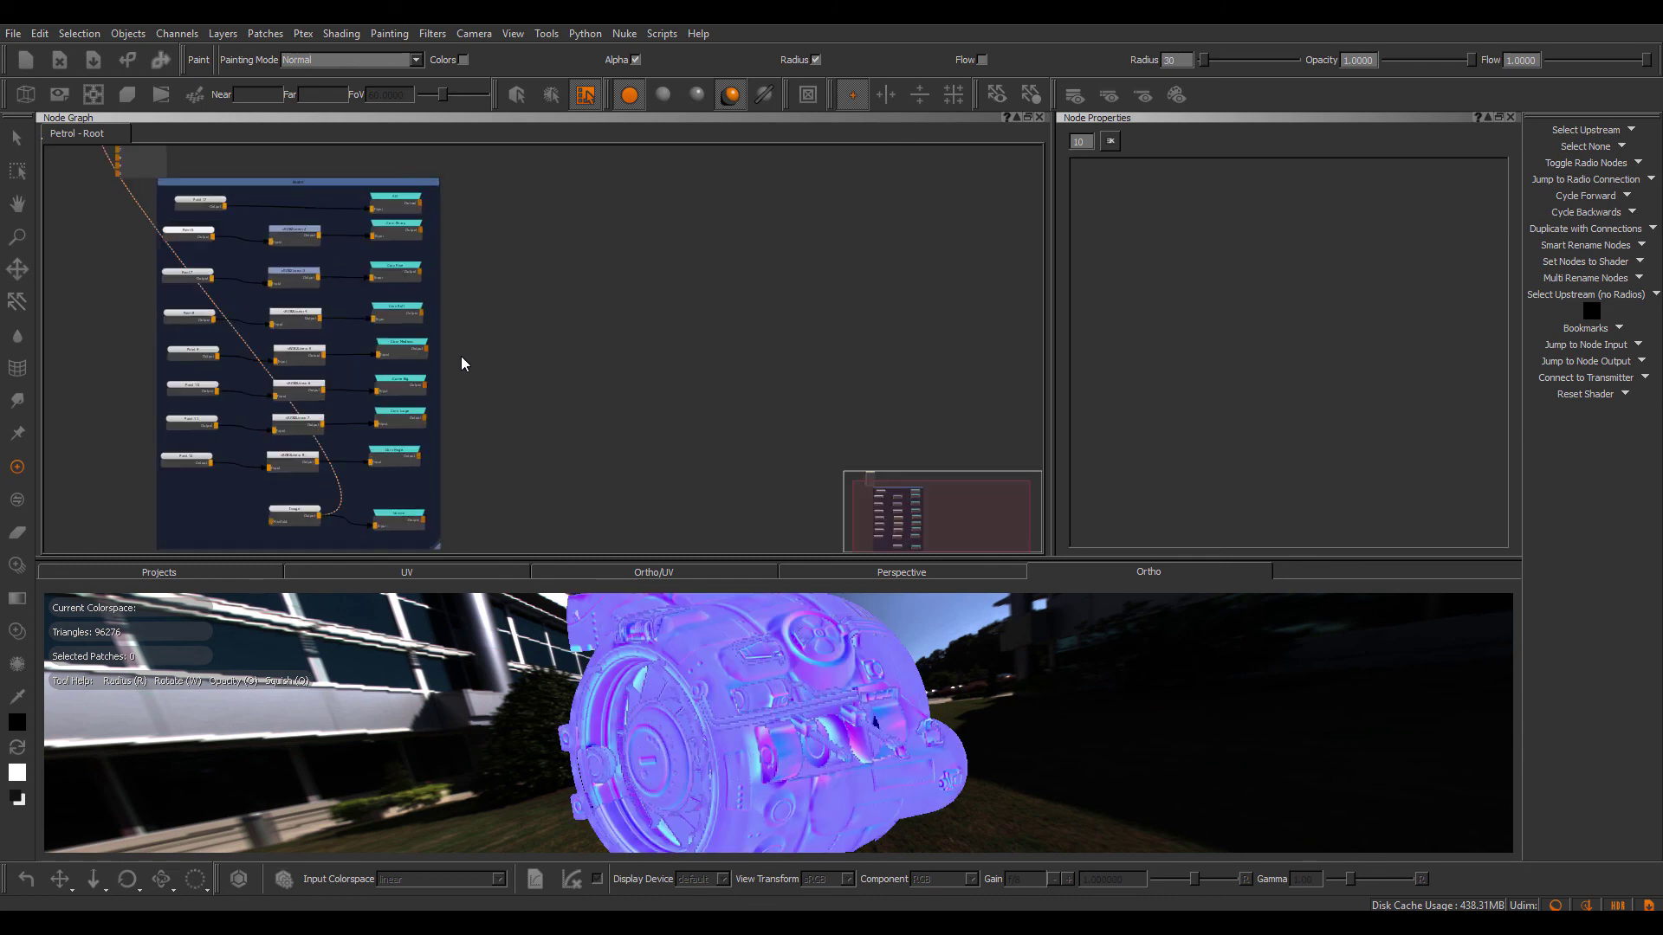
# Import the node network C:/temp/smartMask3.mng into the empty graph area beside the BAKES group.
pyautogui.scroll(-4, 397, 330)
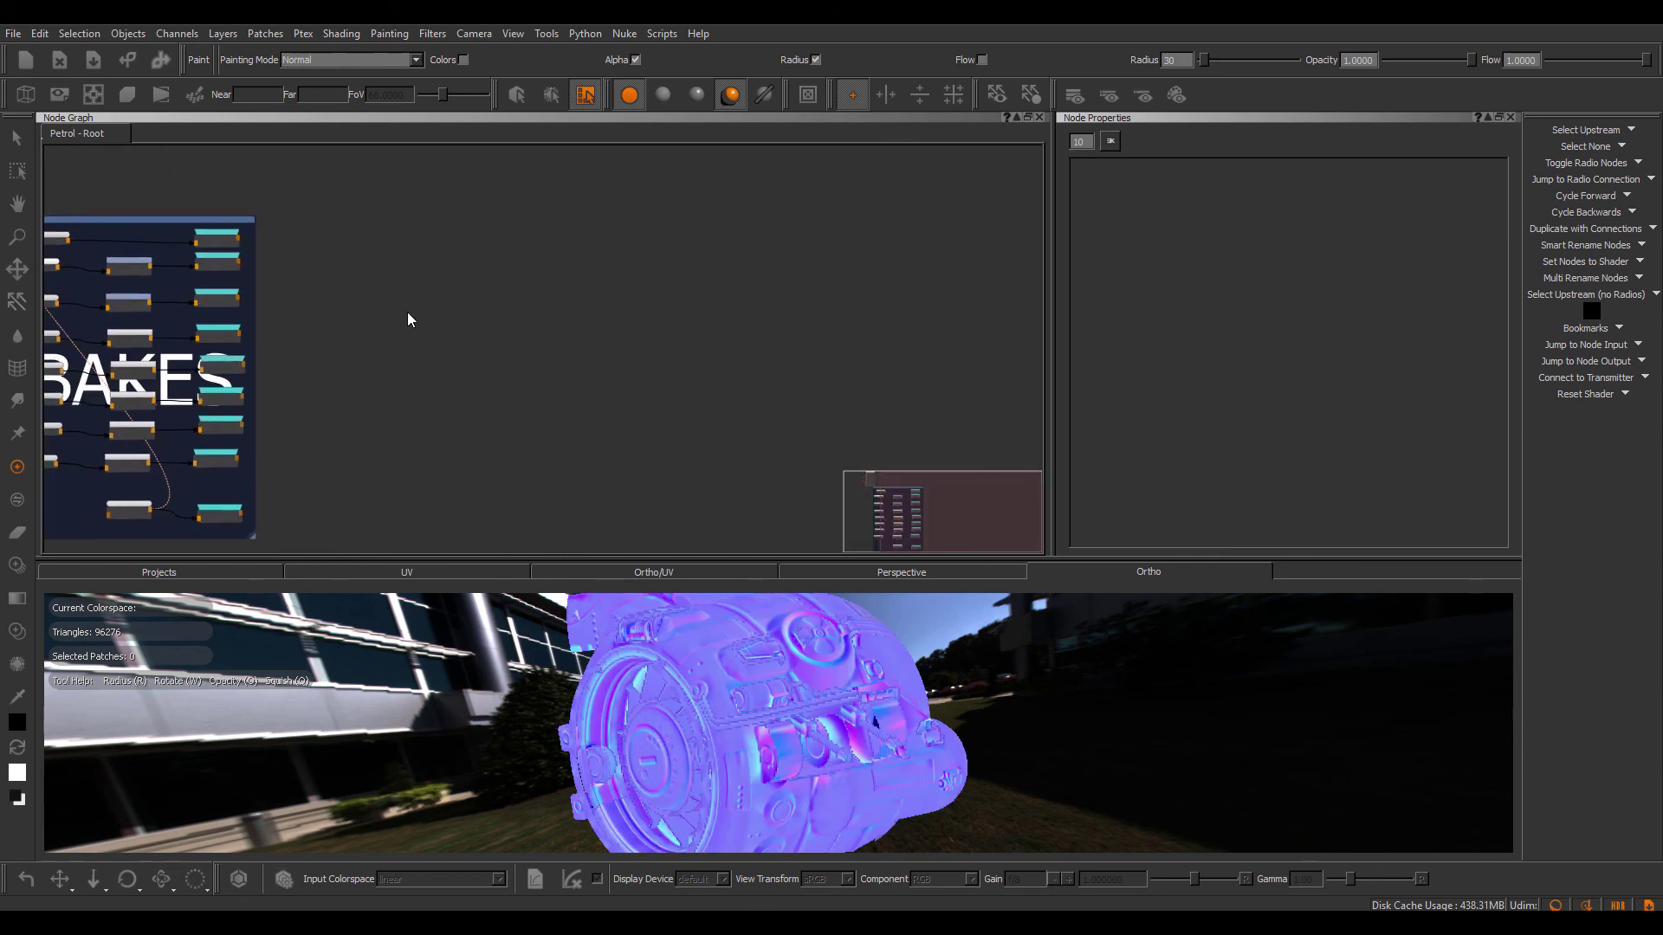
pyautogui.rightClick(516, 261)
pyautogui.moveTo(612, 309)
pyautogui.click(735, 355)
pyautogui.click(378, 336)
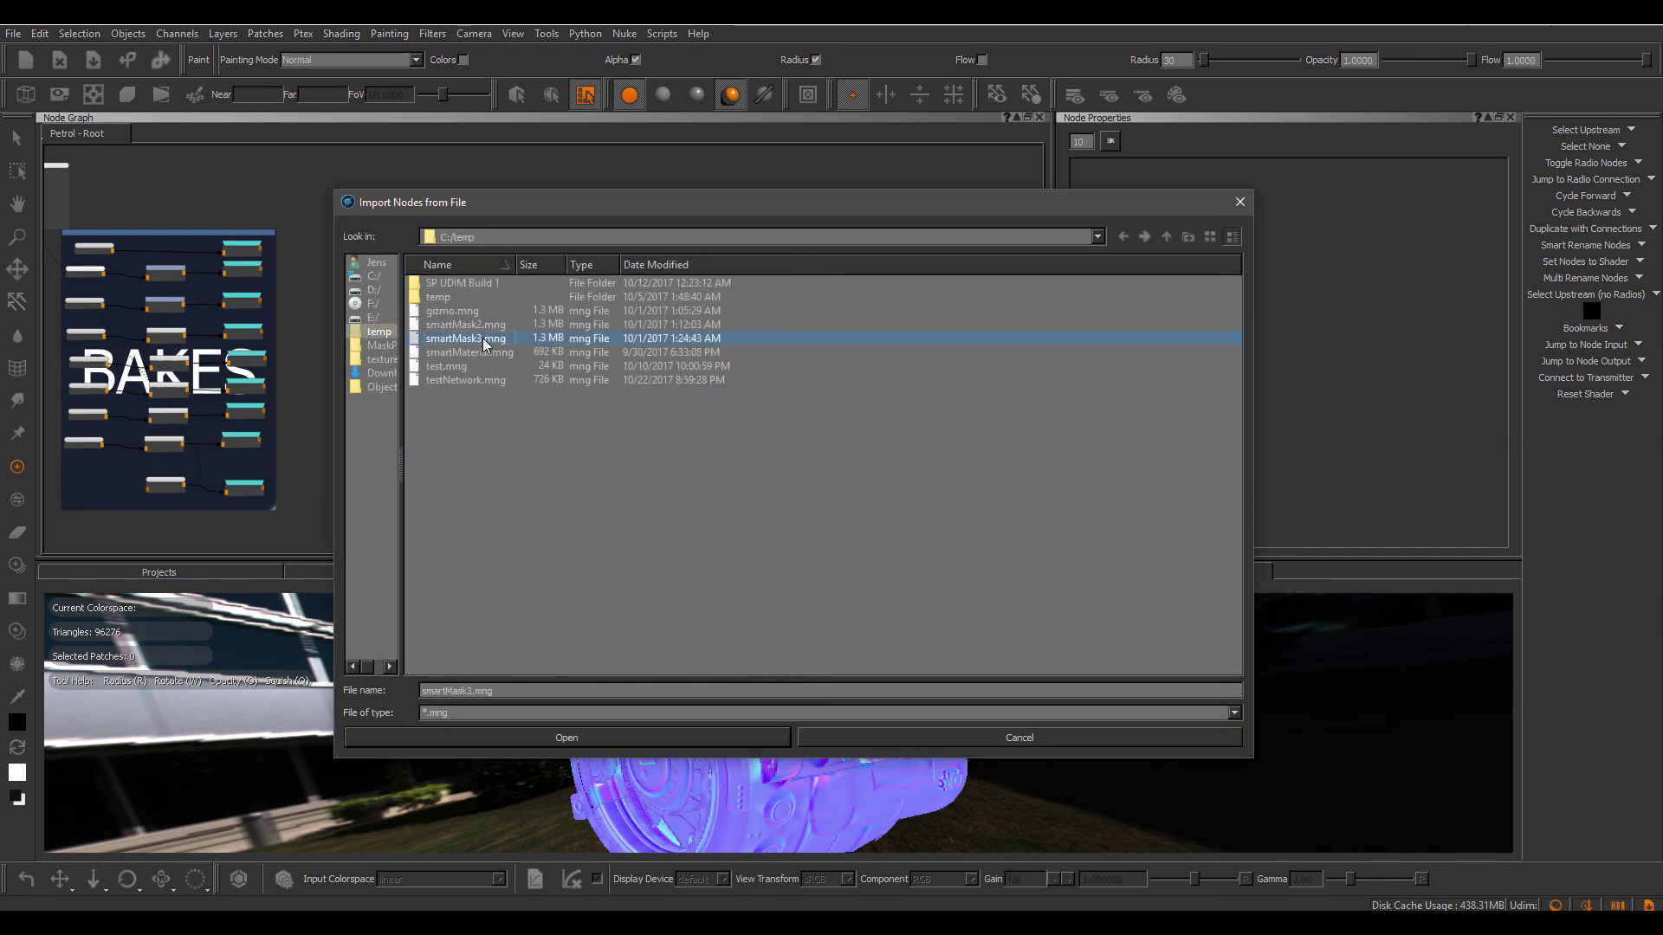
pyautogui.doubleClick(483, 339)
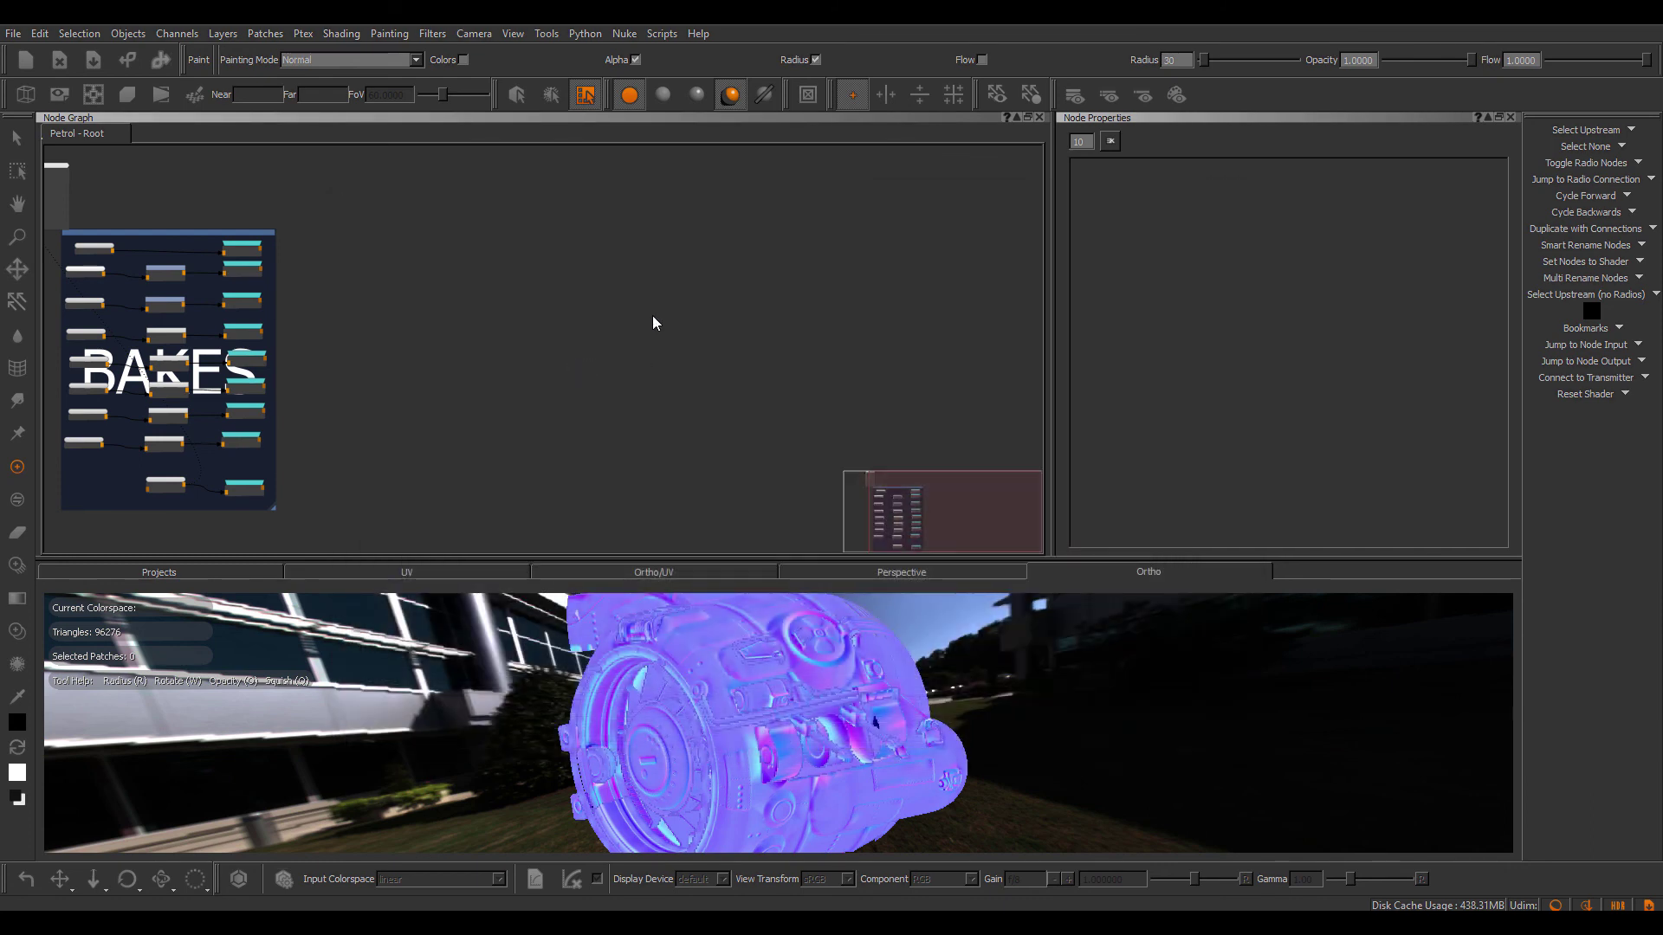
# Check the imported DynaMask (Neutral) network and show the radio connections to the BAKES transmitters.
pyautogui.scroll(1, 564, 236)
pyautogui.scroll(3, 571, 244)
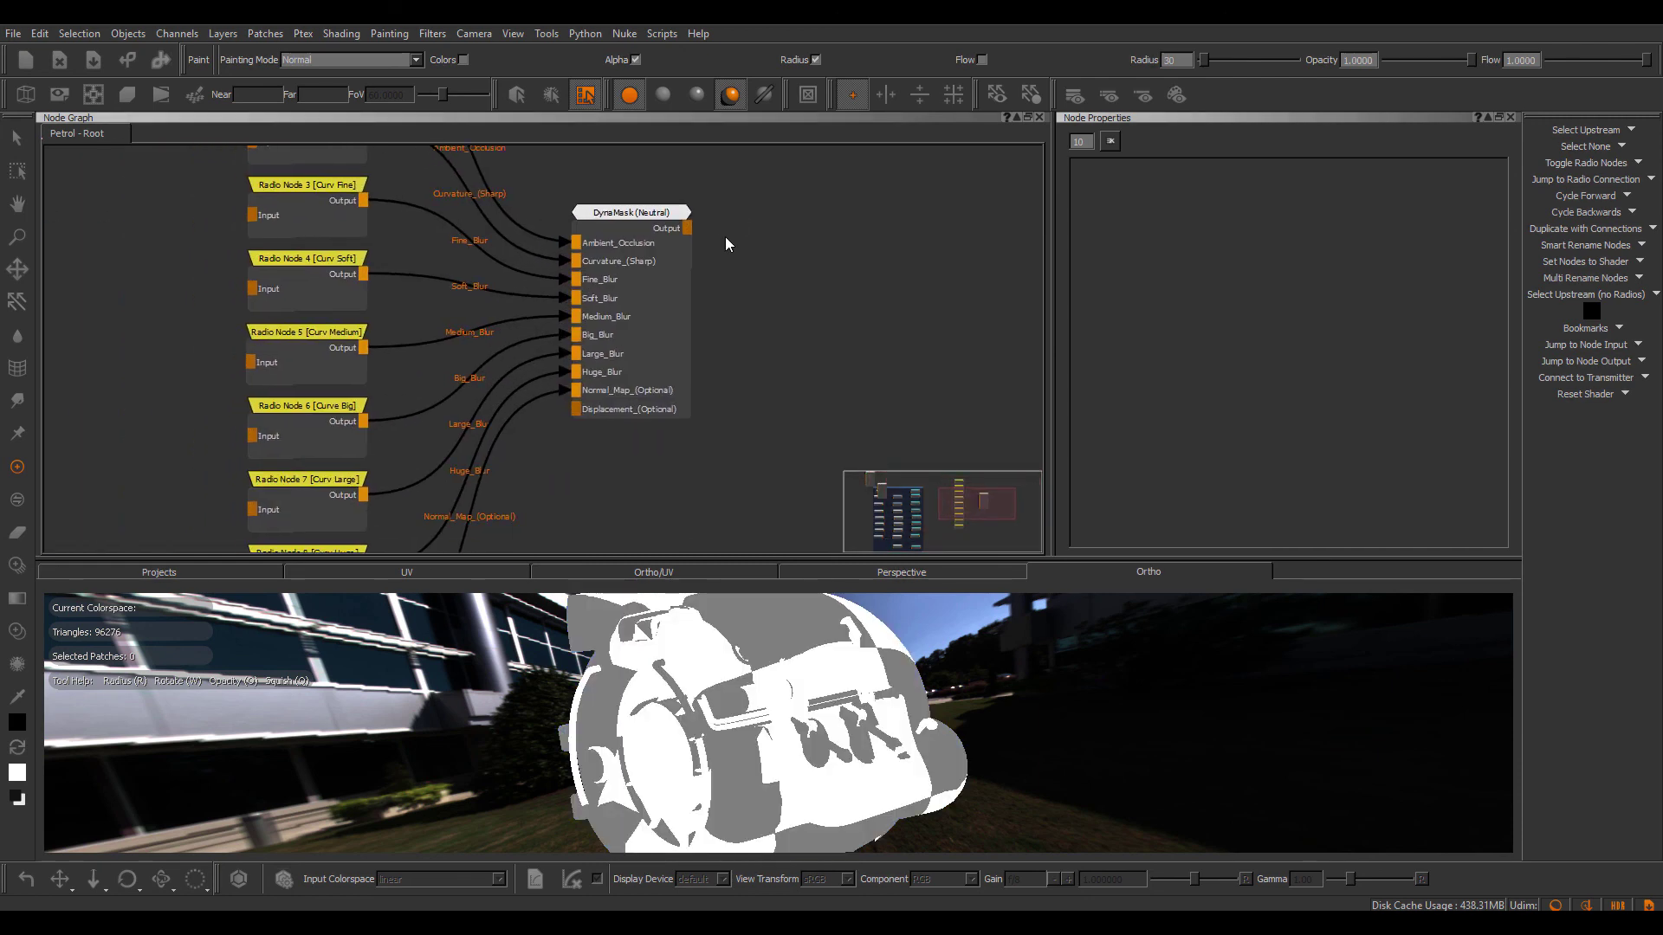
pyautogui.scroll(-3, 732, 230)
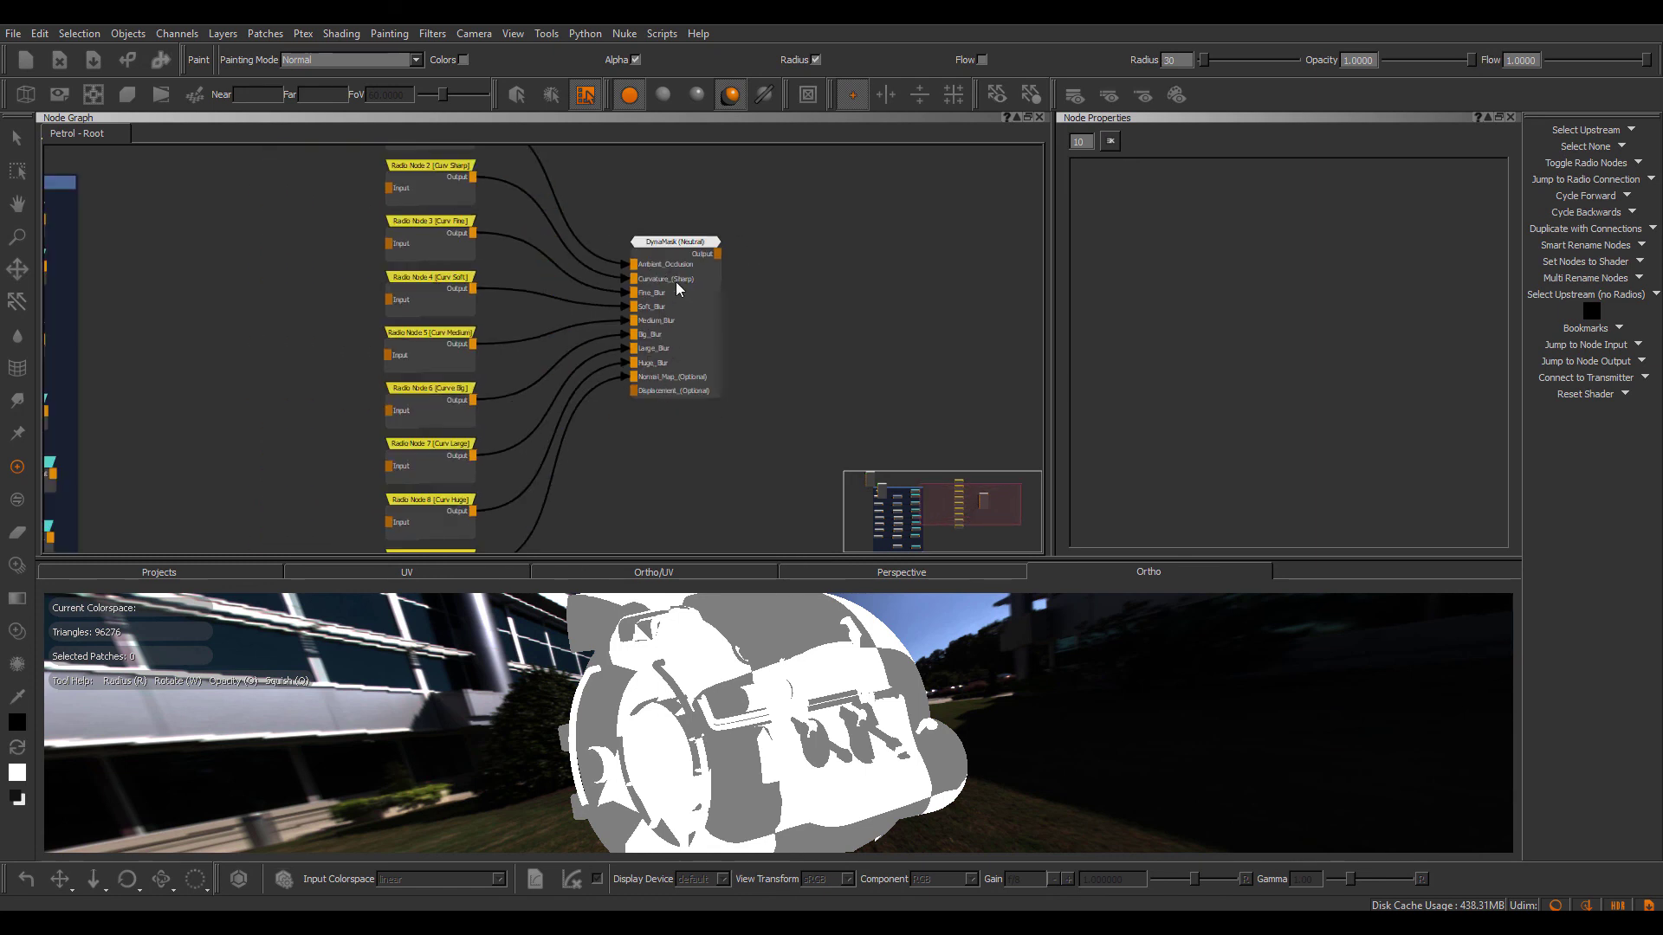
pyautogui.scroll(-2, 611, 242)
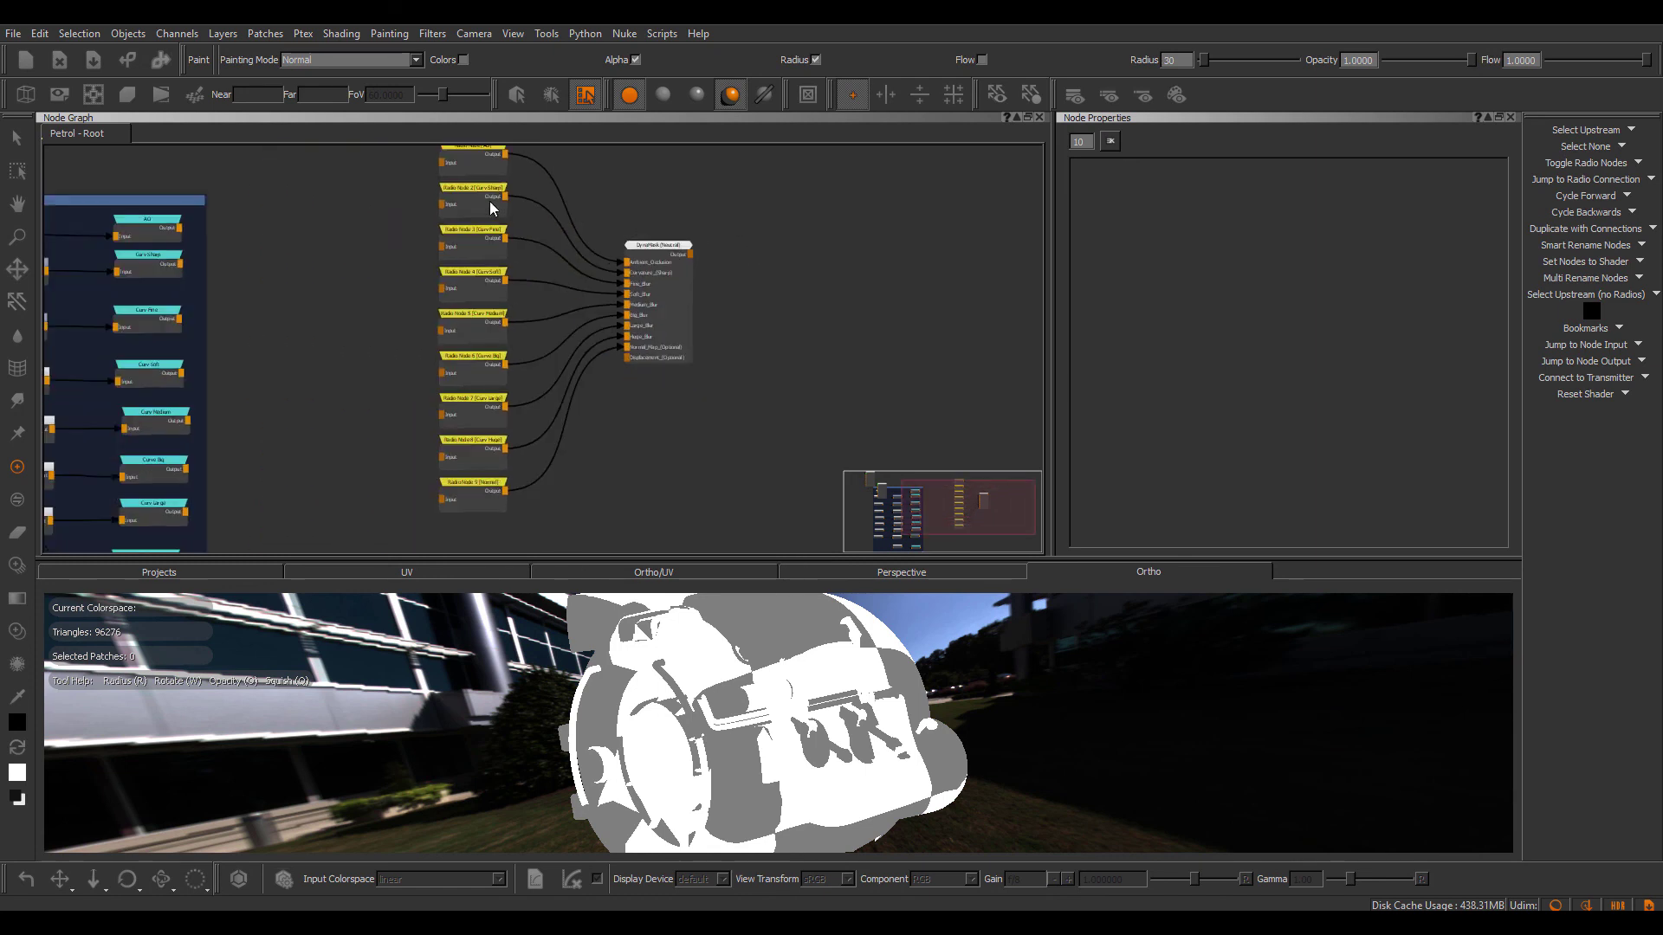
pyautogui.moveTo(422, 161); pyautogui.dragTo(611, 221, button='middle')
pyautogui.scroll(-2, 611, 221)
pyautogui.hotkey('alt', 'r')
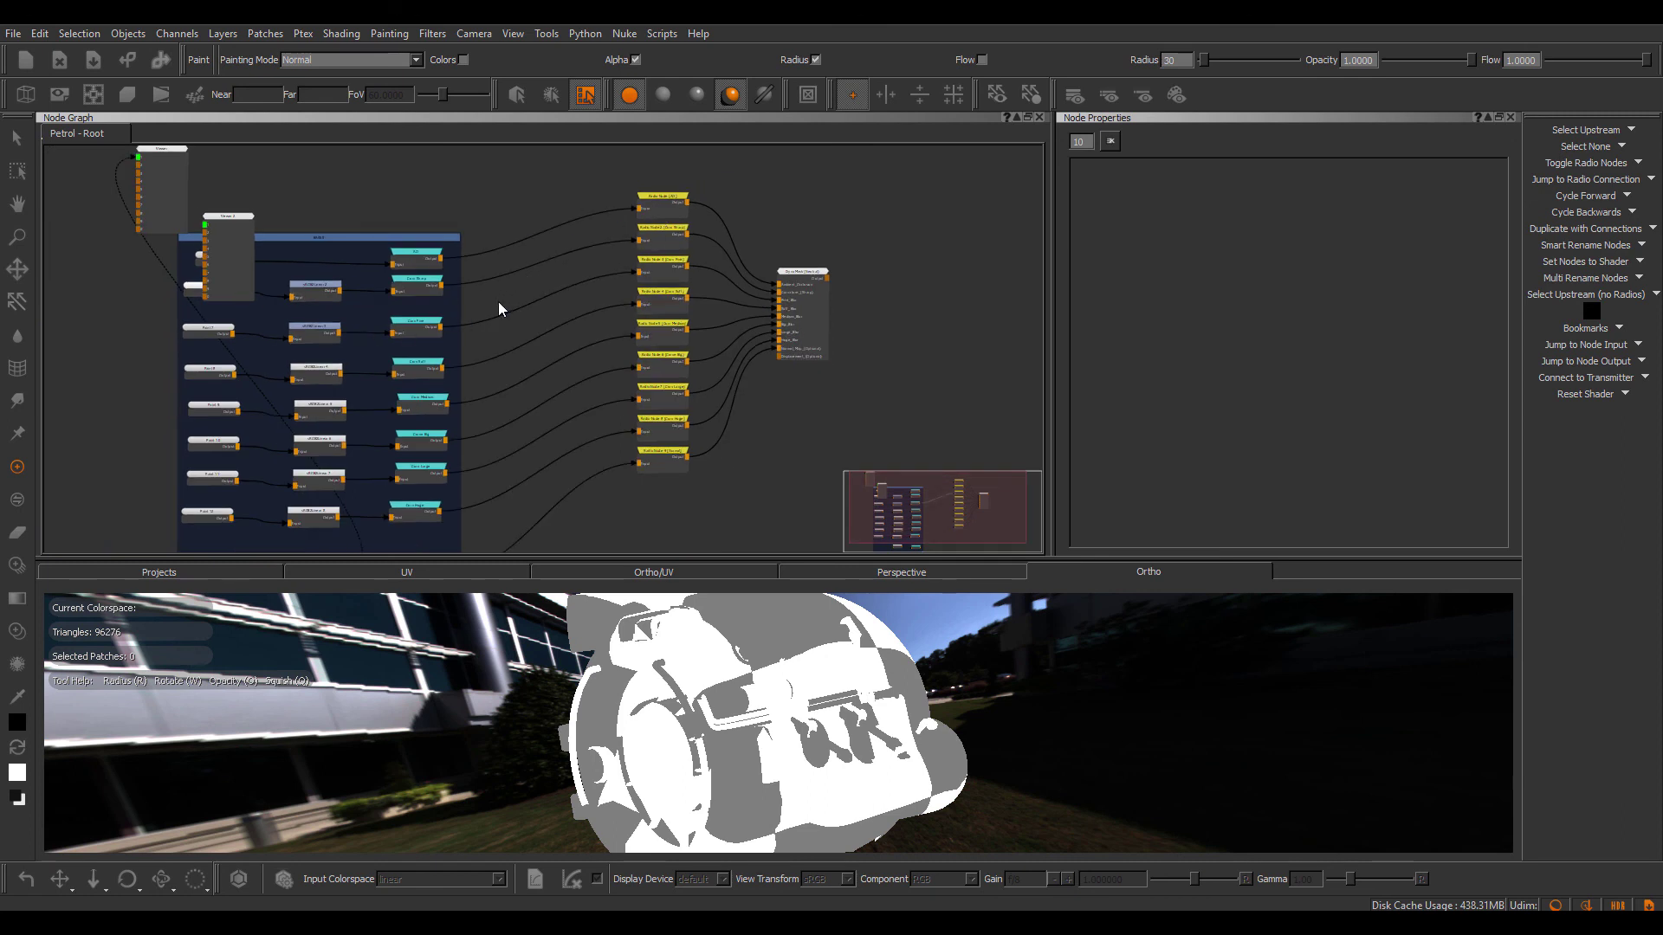
# View the DynaMask (Neutral) node's output on the model and open the node's properties.
pyautogui.click(814, 279)
pyautogui.press('1')
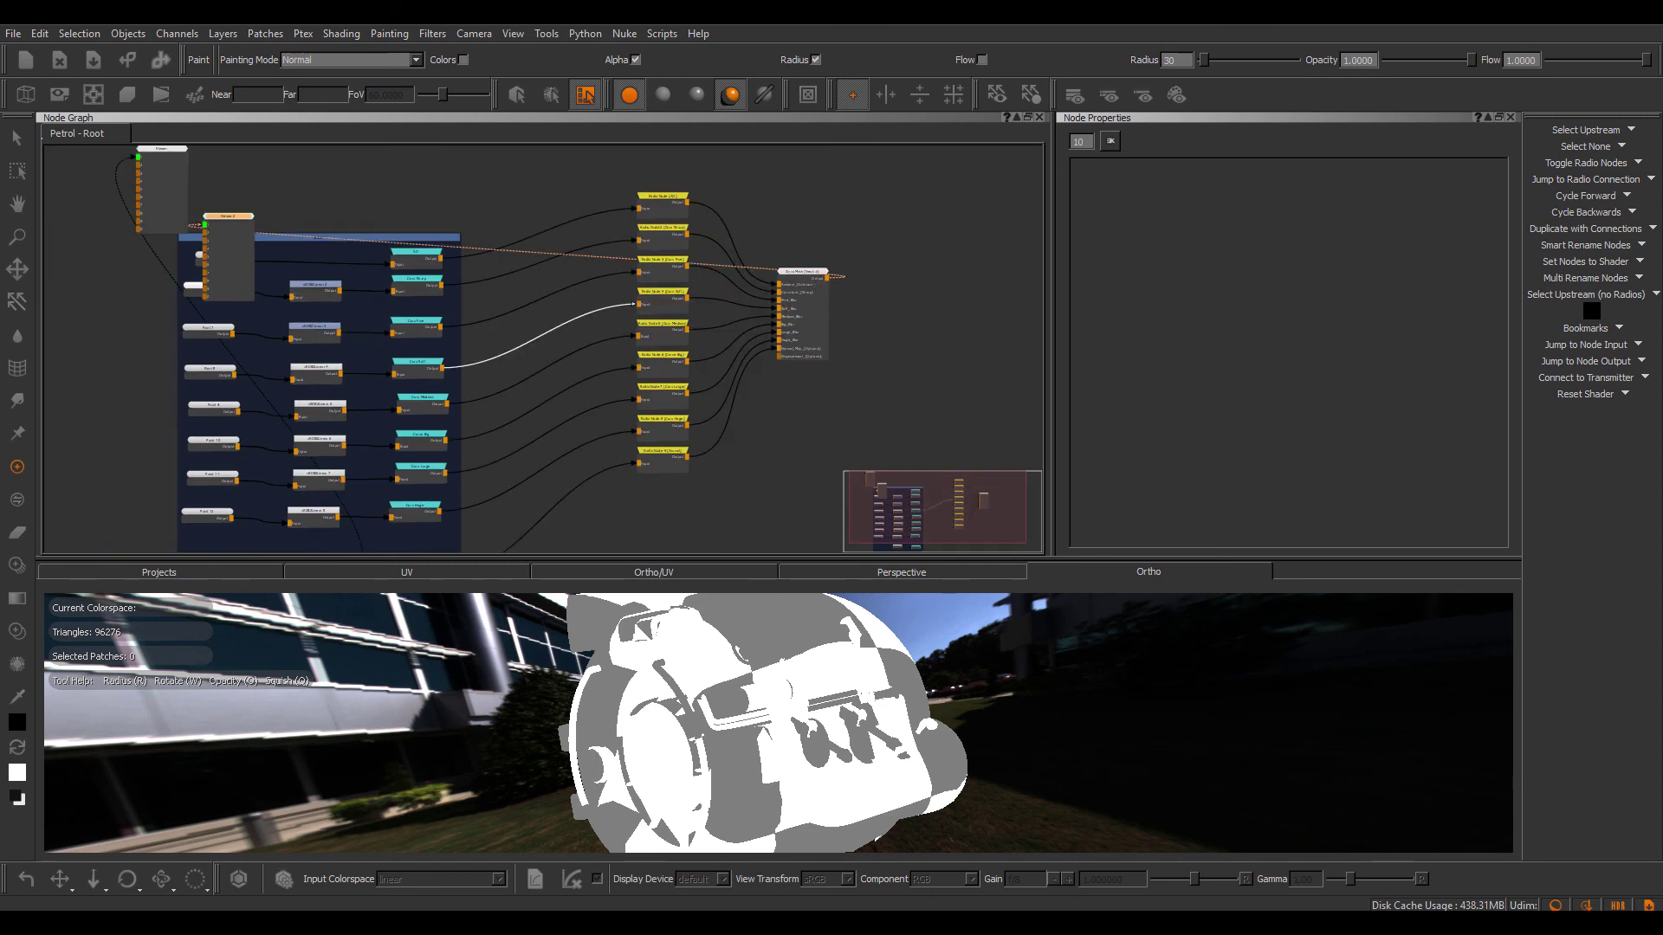
pyautogui.doubleClick(811, 279)
# Set the DynaMask curvature Opacity to 0.9154 and Spread to 0.4423.
pyautogui.click(1136, 299)
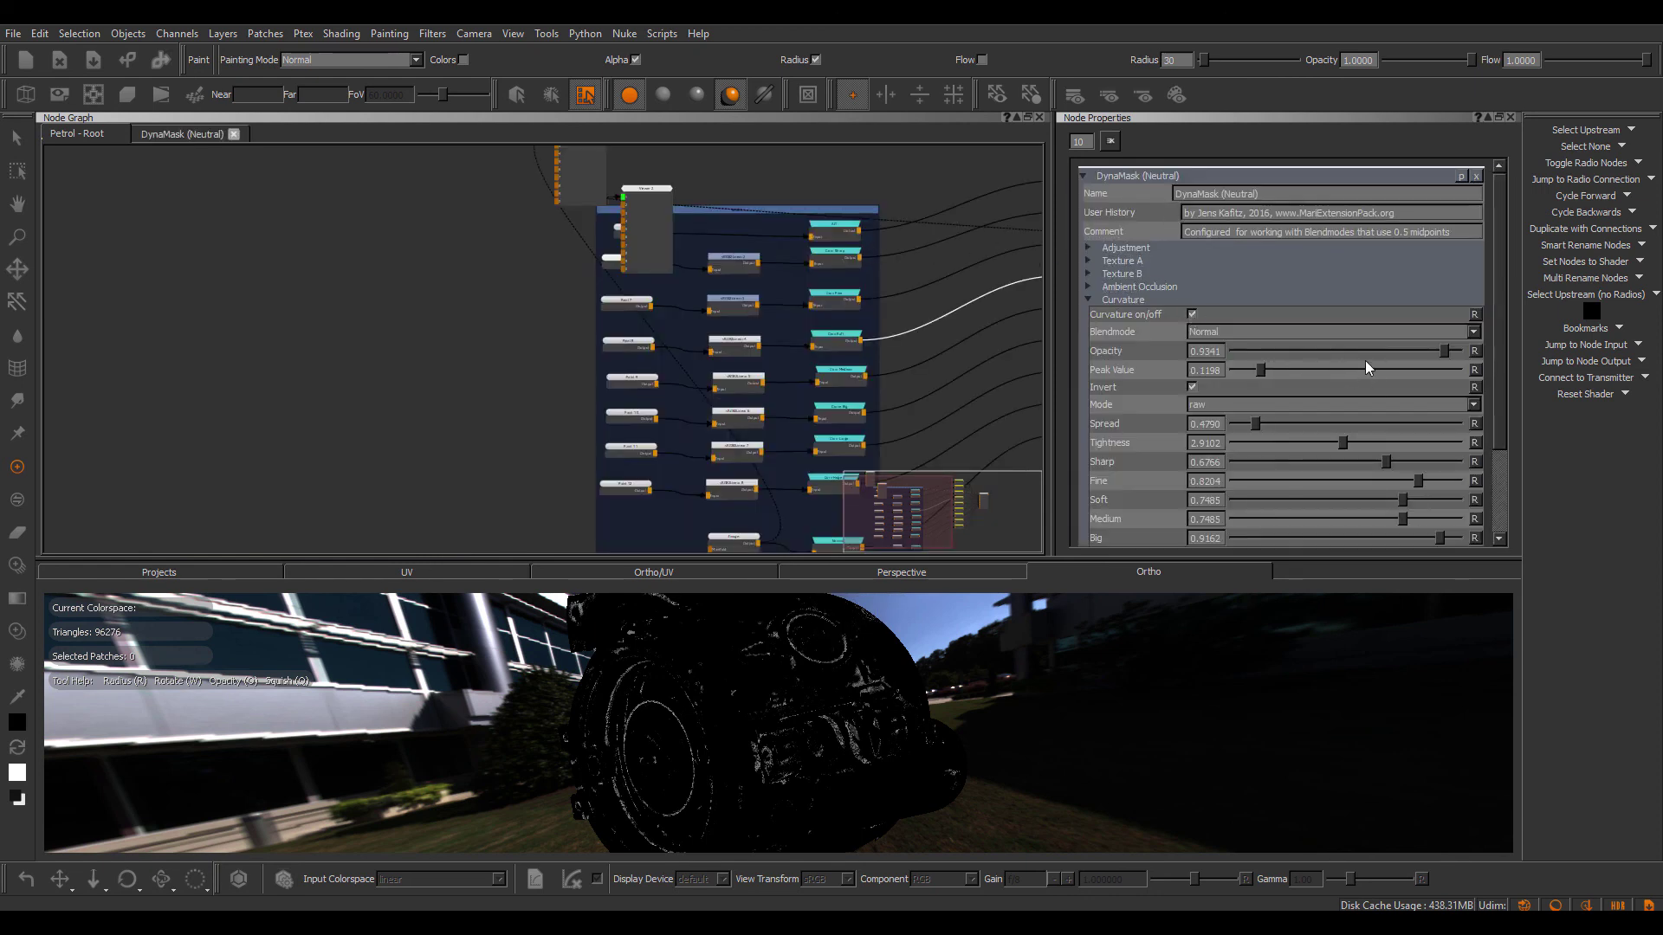
pyautogui.moveTo(1444, 354)
pyautogui.mouseDown()
pyautogui.moveTo(1333, 353)
pyautogui.moveTo(1441, 352)
pyautogui.mouseUp()
pyautogui.moveTo(1261, 423)
pyautogui.mouseDown()
pyautogui.moveTo(1344, 427)
pyautogui.moveTo(1253, 424)
pyautogui.mouseUp()
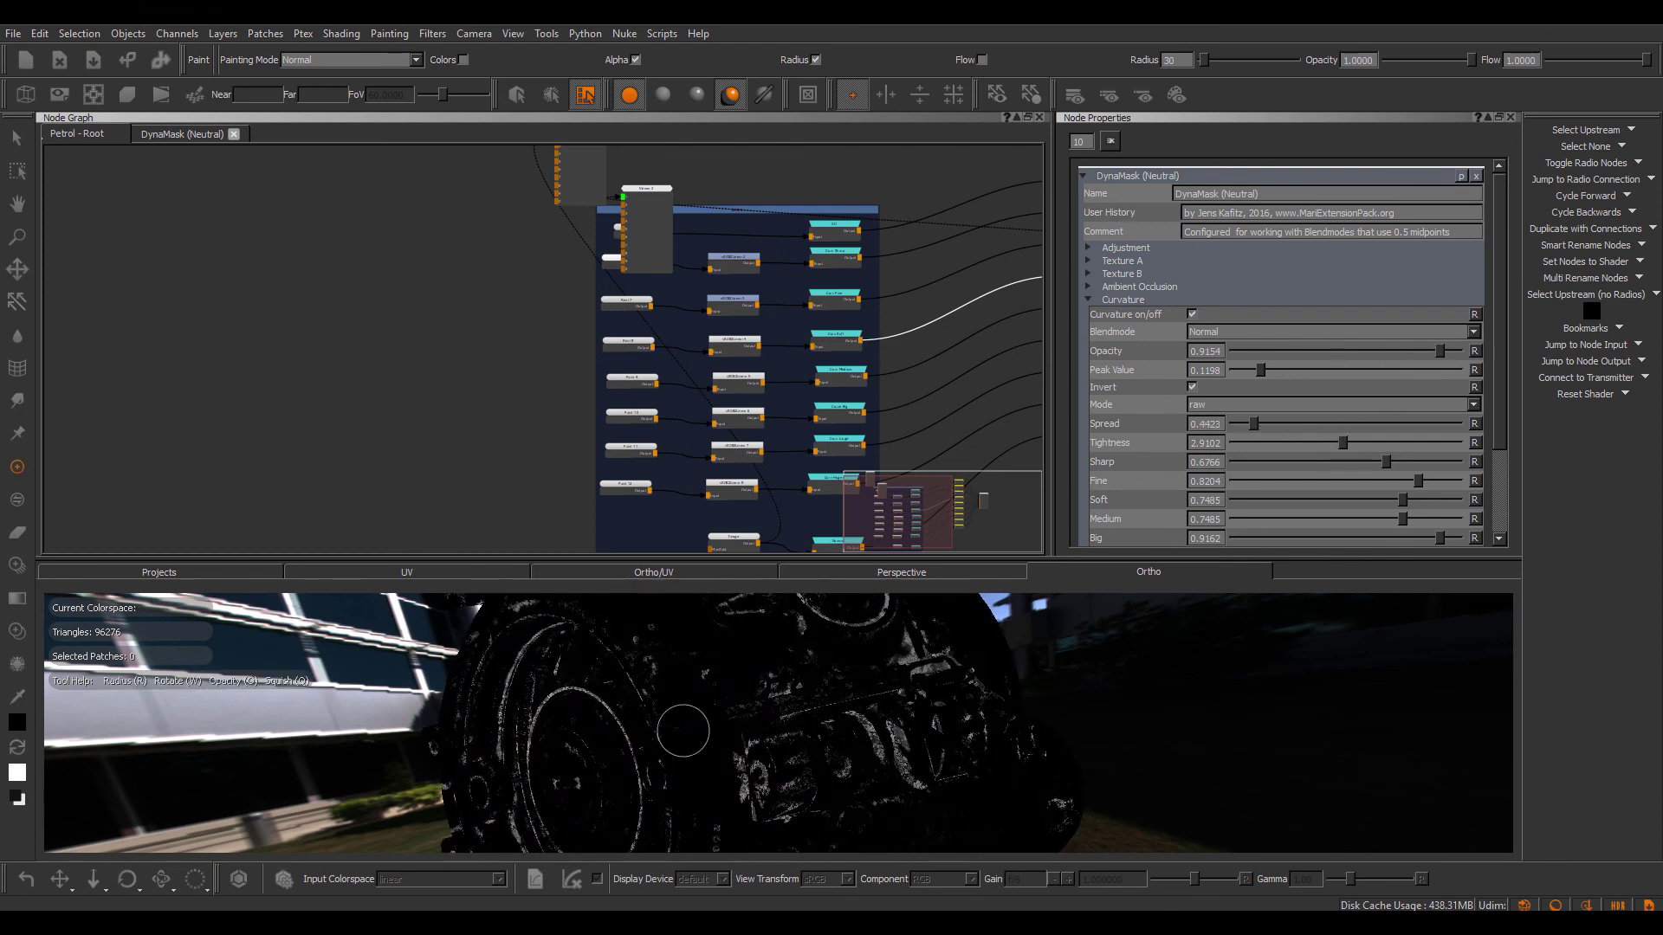
# Open the DynaMask node's Ambient Occlusion settings.
pyautogui.click(1139, 287)
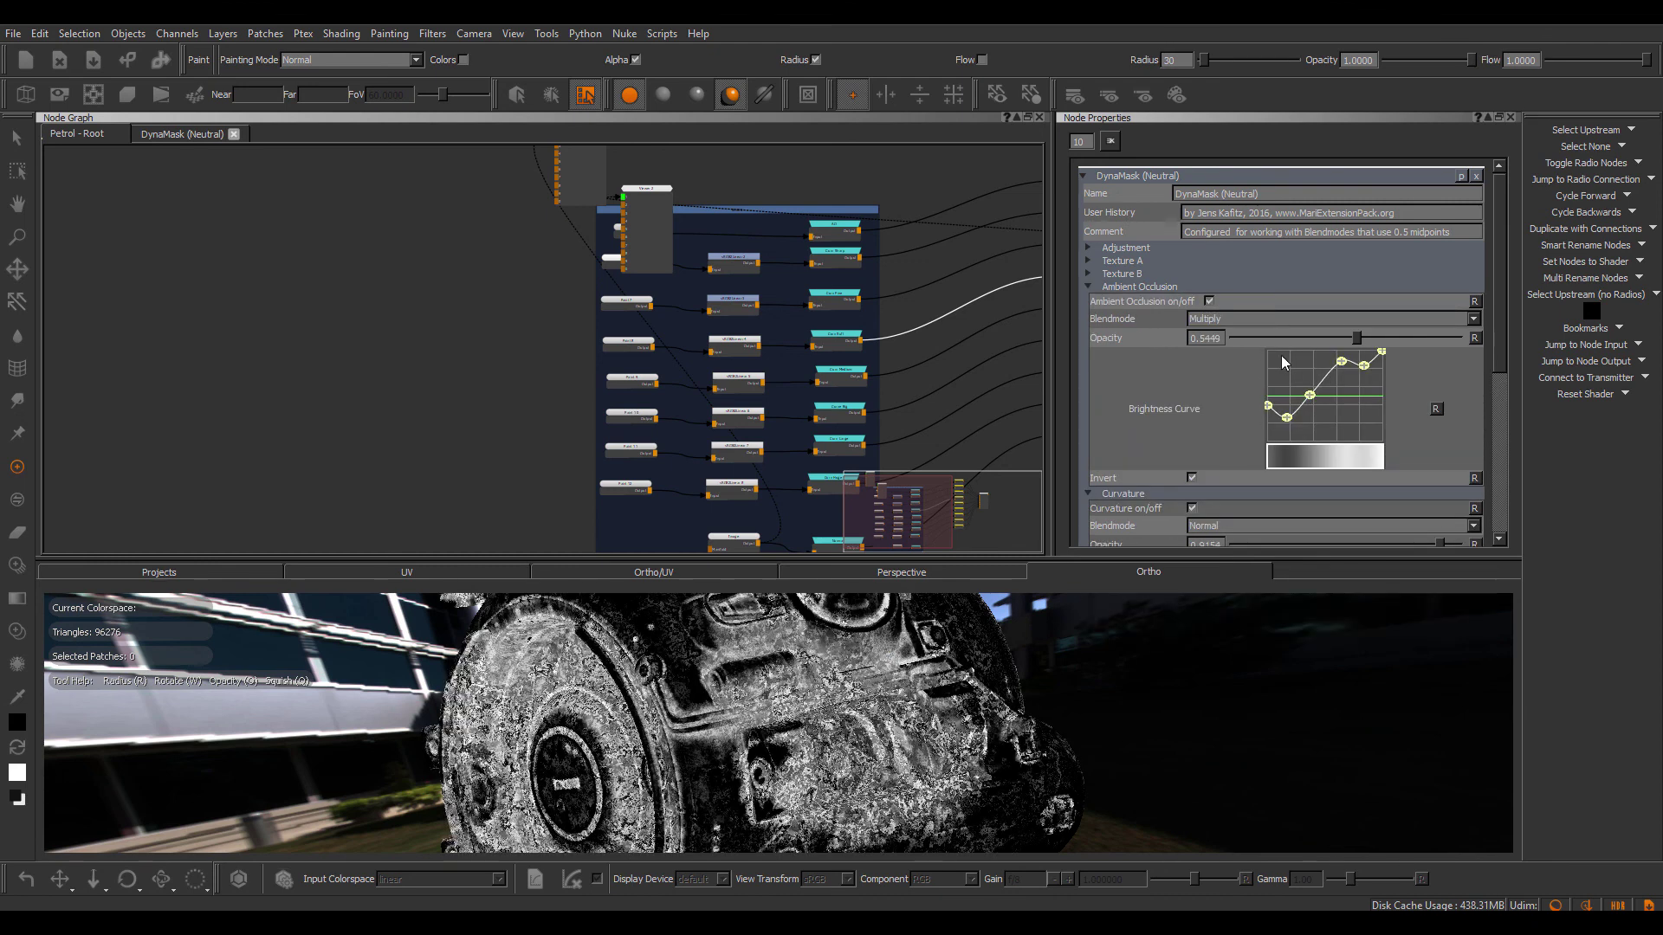